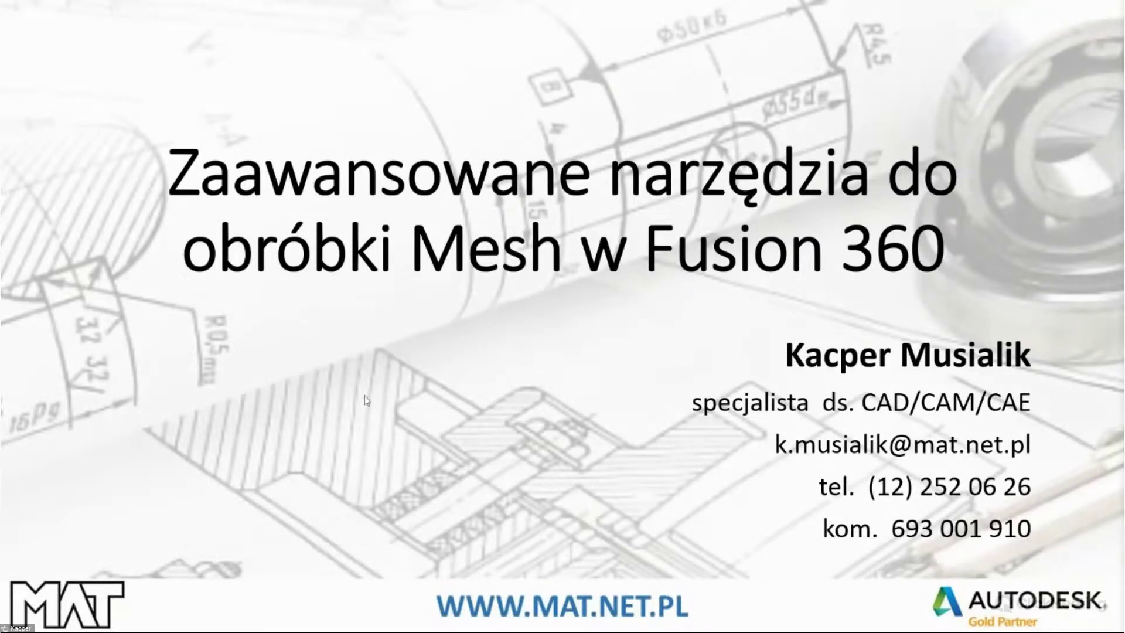
Advance the PowerPoint slideshow past the partner logos to the Fusion 360 overview, then bring up Task View
{"action": "left_click", "coordinate": [554, 327]}
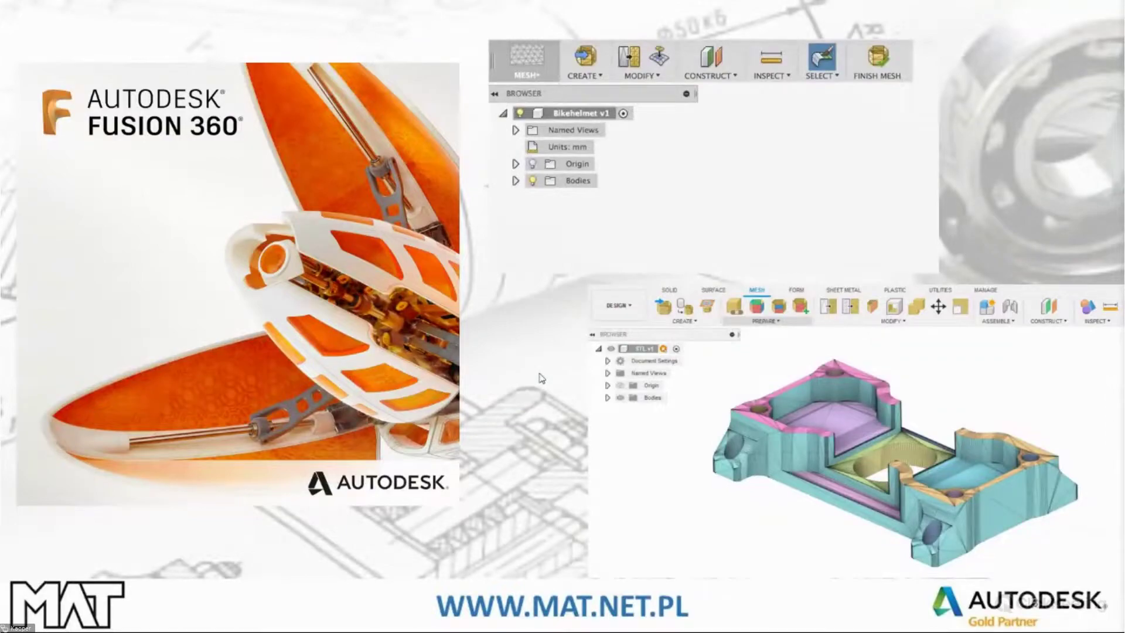
{"action": "key", "text": "super+Tab"}
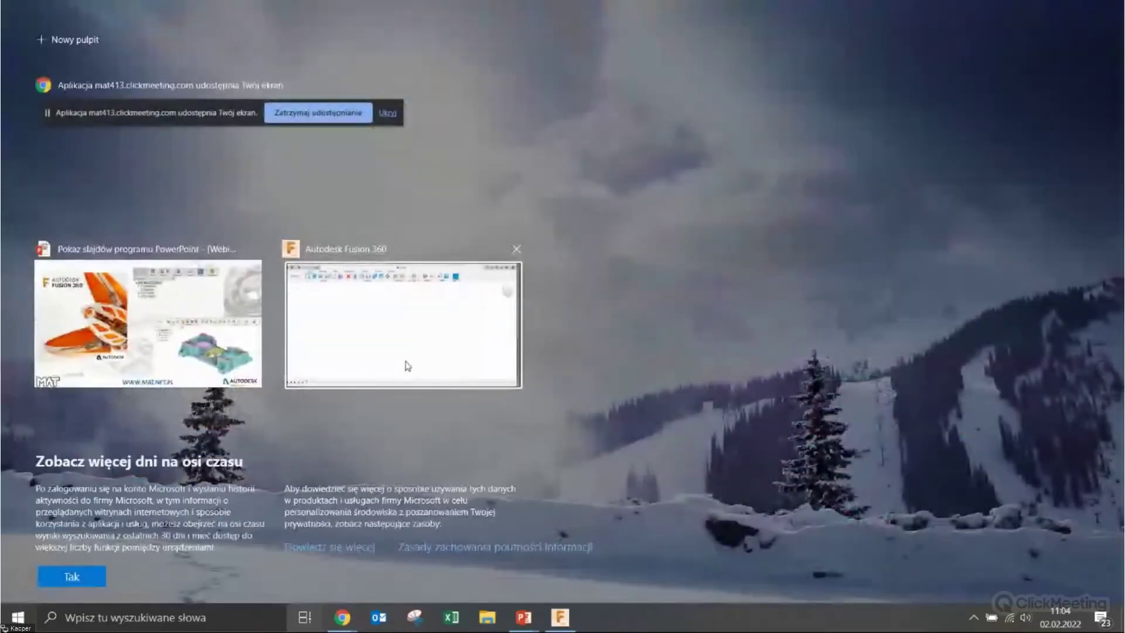
Bring Fusion 360 to the front and replace the Untitled design with a fresh empty one
{"action": "left_click", "coordinate": [407, 367]}
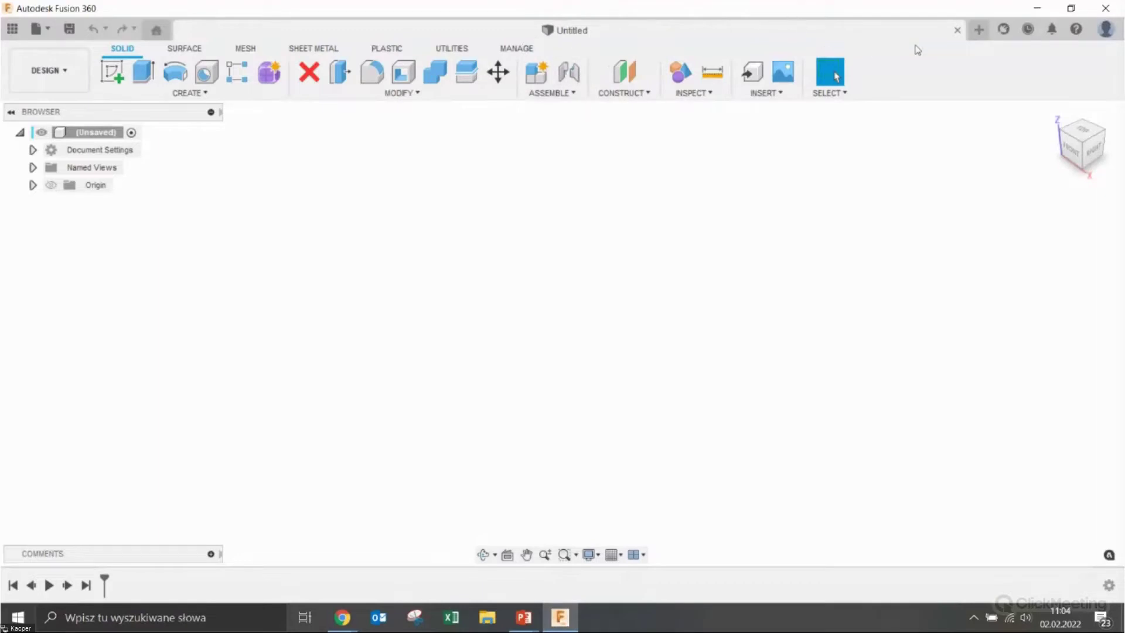
{"action": "left_click", "coordinate": [958, 31]}
{"action": "left_click", "coordinate": [778, 95]}
Insert the STL.stl mesh file into the empty design with Insert Mesh
{"action": "left_click", "coordinate": [778, 96]}
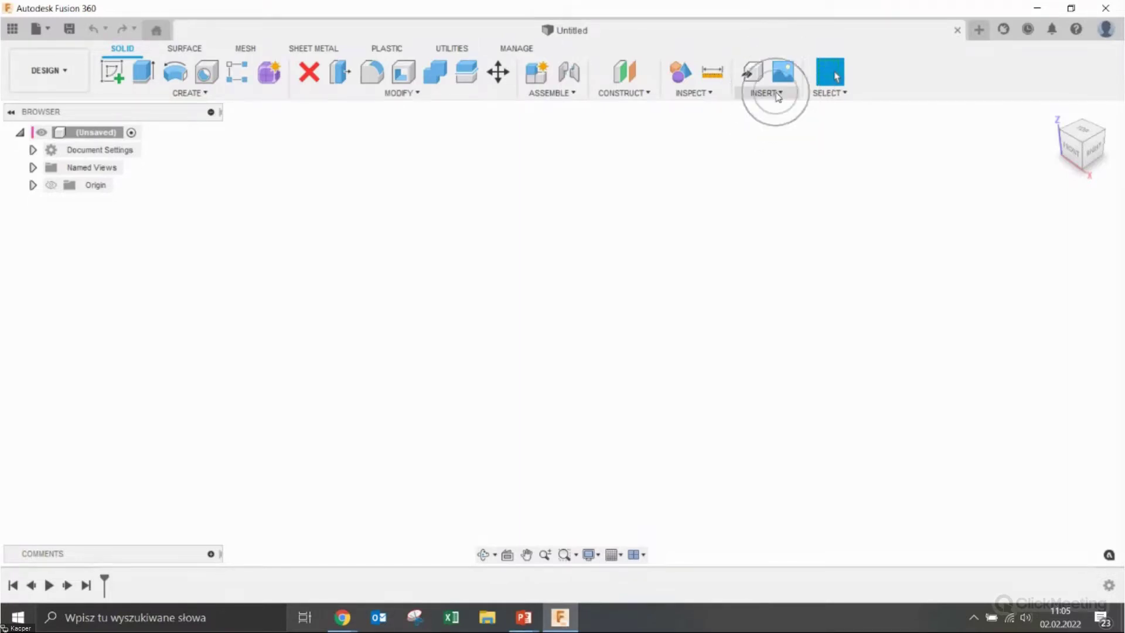
{"action": "left_click", "coordinate": [793, 206]}
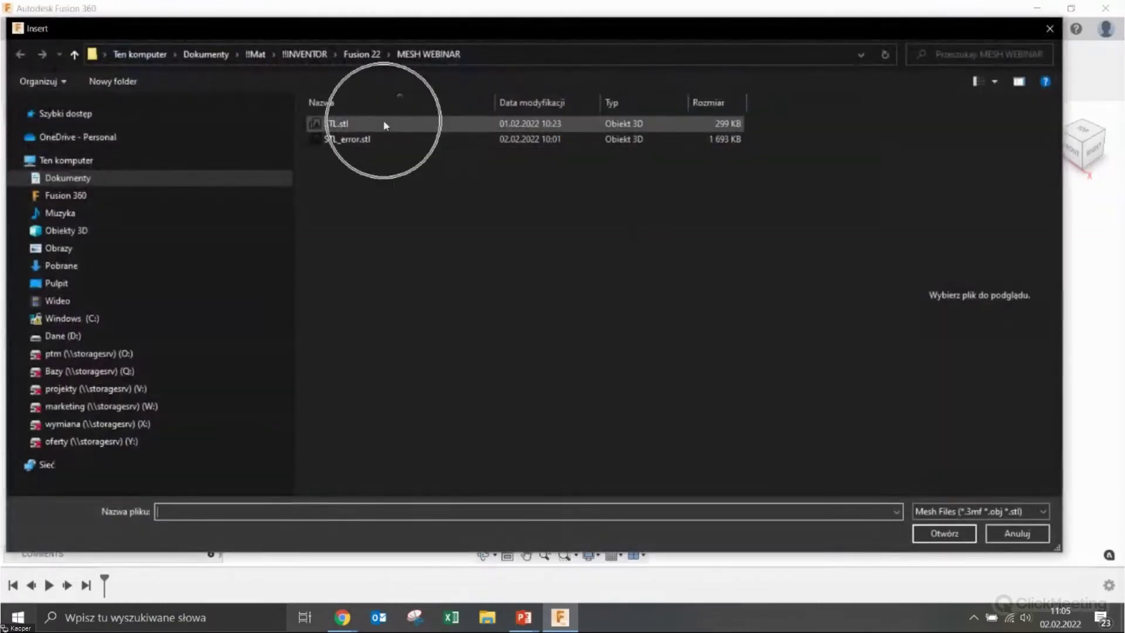
{"action": "left_click", "coordinate": [383, 122]}
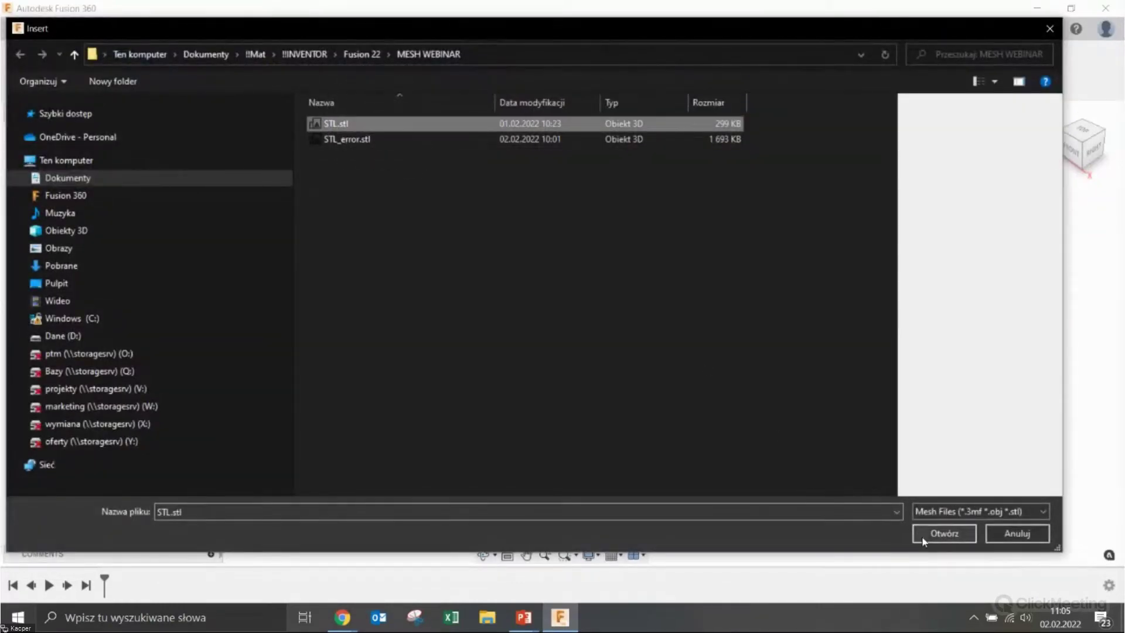
{"action": "left_click", "coordinate": [925, 541]}
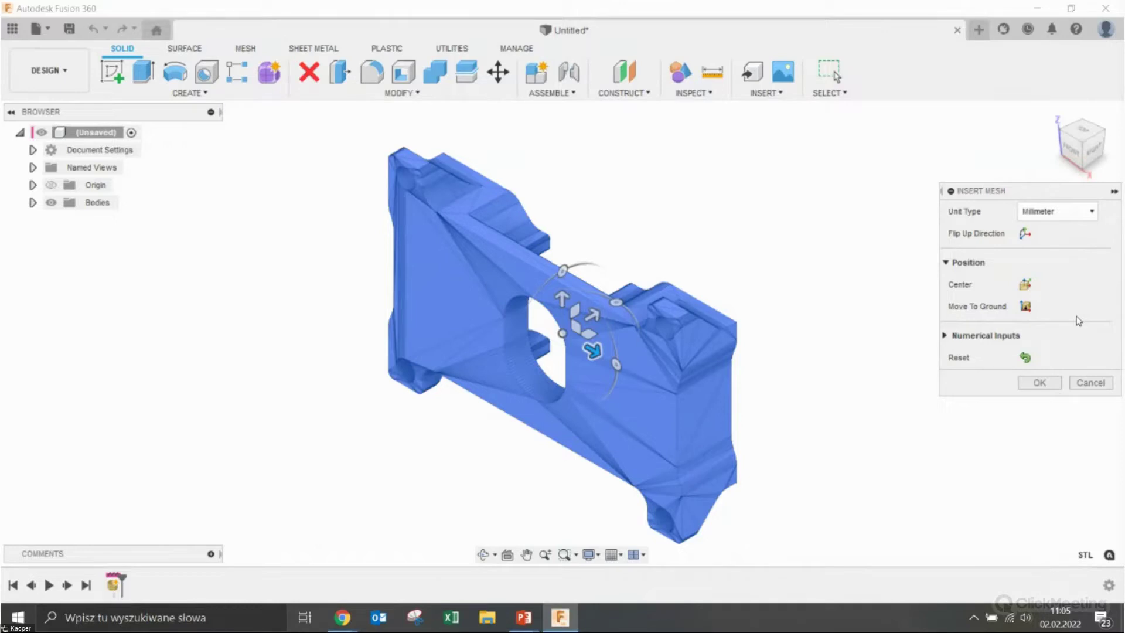
Keep Millimeter units, flip the mesh pocketed side up, move it to ground, and confirm
{"action": "left_click", "coordinate": [1087, 222]}
{"action": "left_click", "coordinate": [1086, 222]}
{"action": "left_click", "coordinate": [1068, 215]}
{"action": "left_click", "coordinate": [1043, 310]}
{"action": "left_click", "coordinate": [1027, 234]}
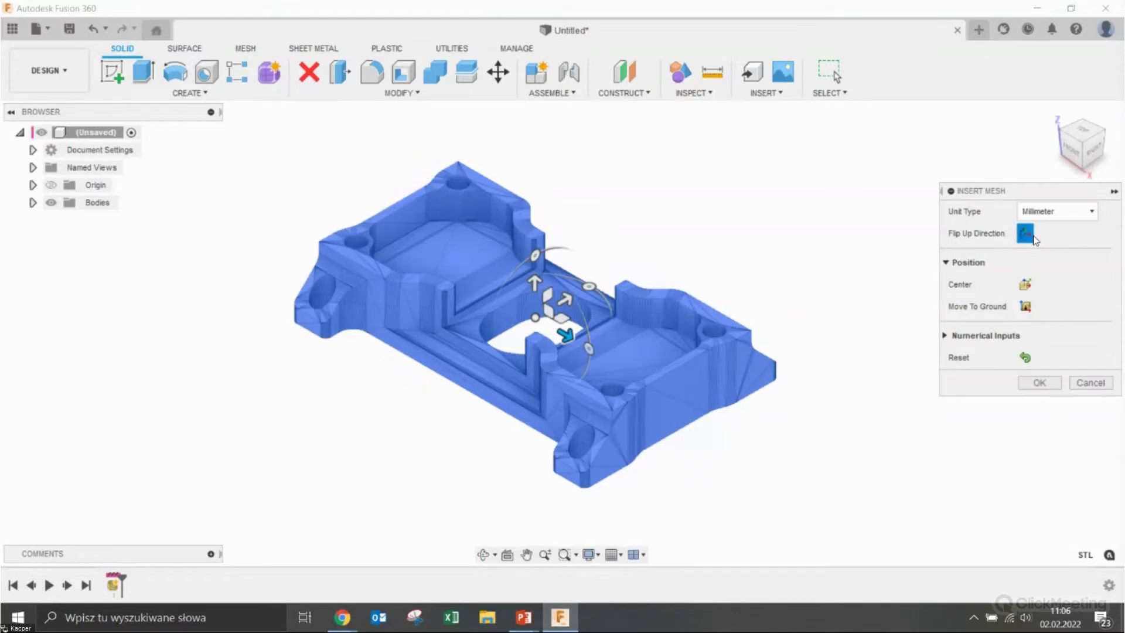
{"action": "double_click", "coordinate": [1027, 234]}
{"action": "left_click", "coordinate": [1027, 234]}
{"action": "left_click", "coordinate": [1027, 234]}
{"action": "left_click", "coordinate": [1025, 306]}
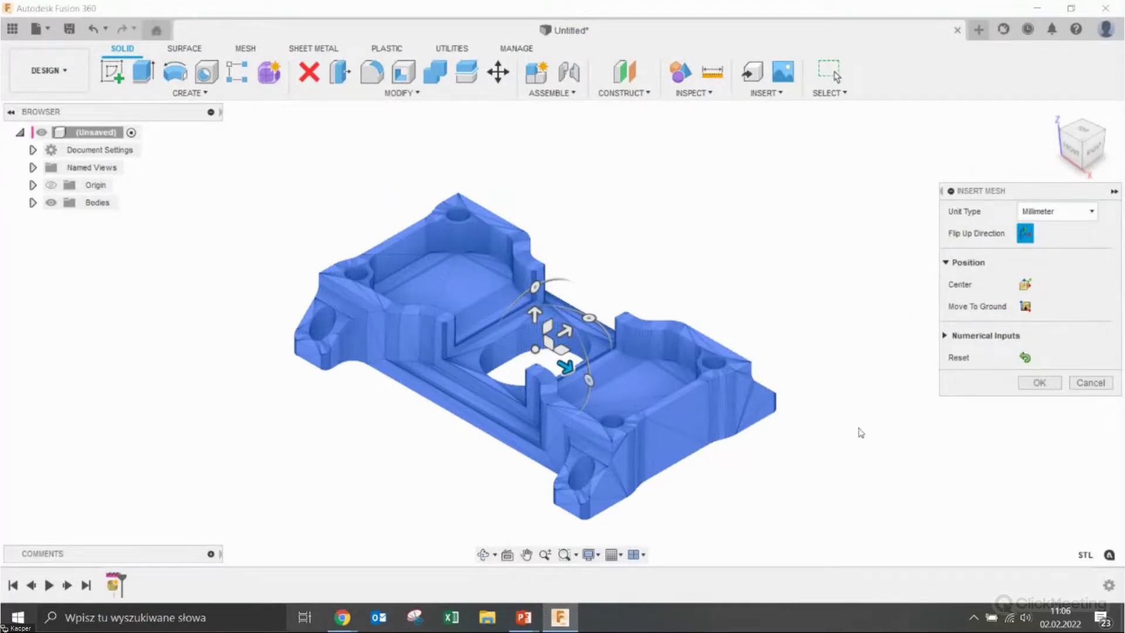
{"action": "left_click", "coordinate": [1025, 306]}
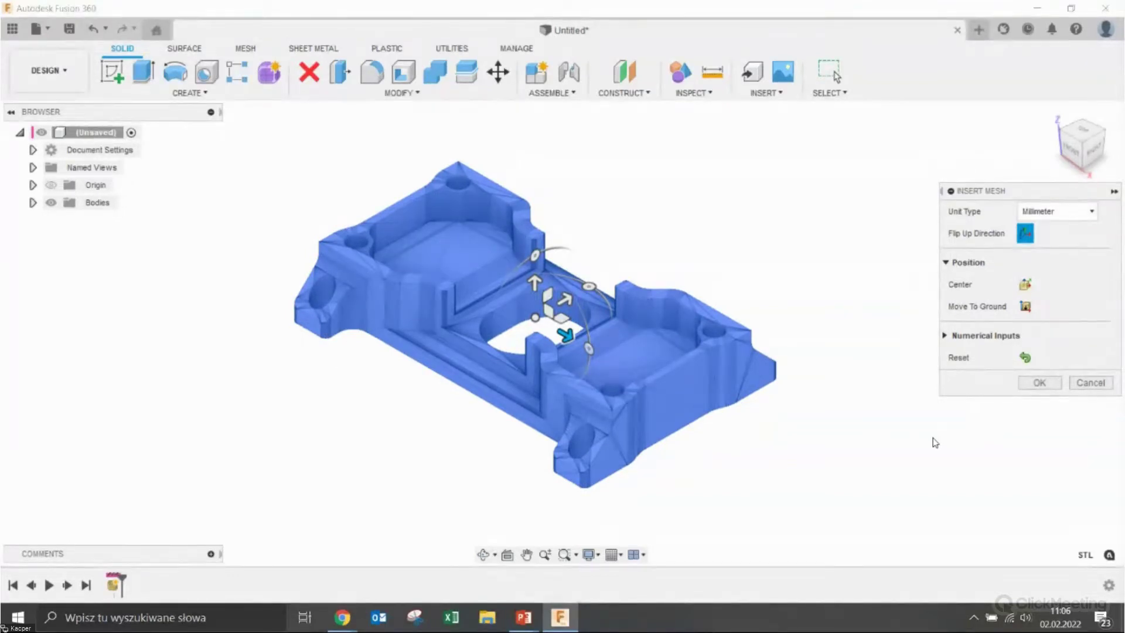
{"action": "left_click", "coordinate": [1030, 384]}
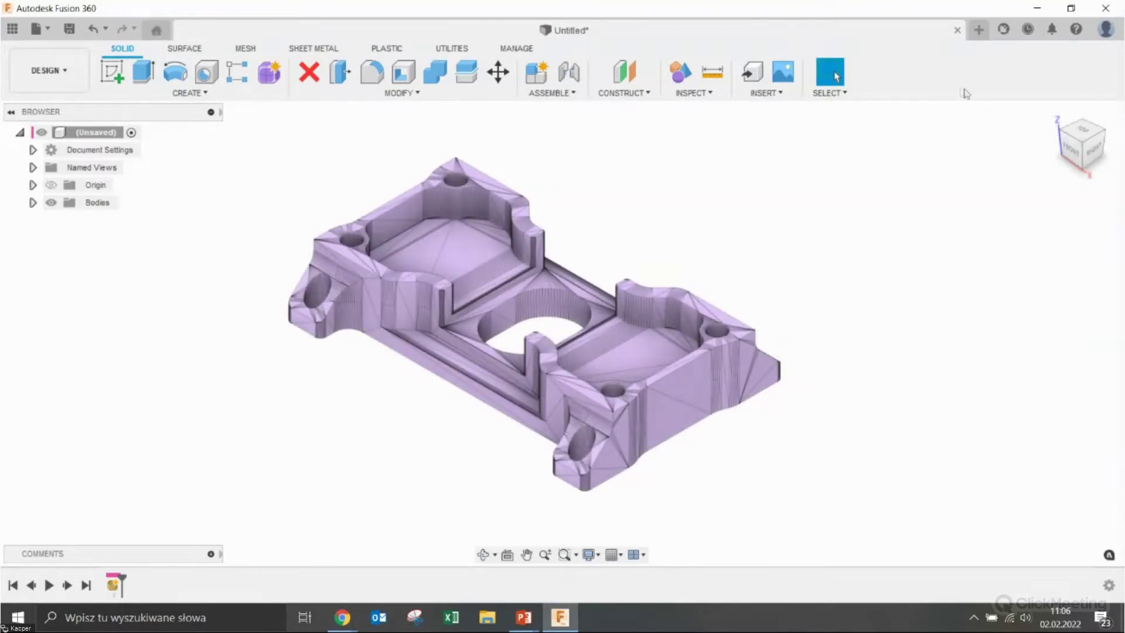
Open STL.stl from the computer as its own design and close the empty Untitled(1) tab
{"action": "left_click", "coordinate": [979, 29]}
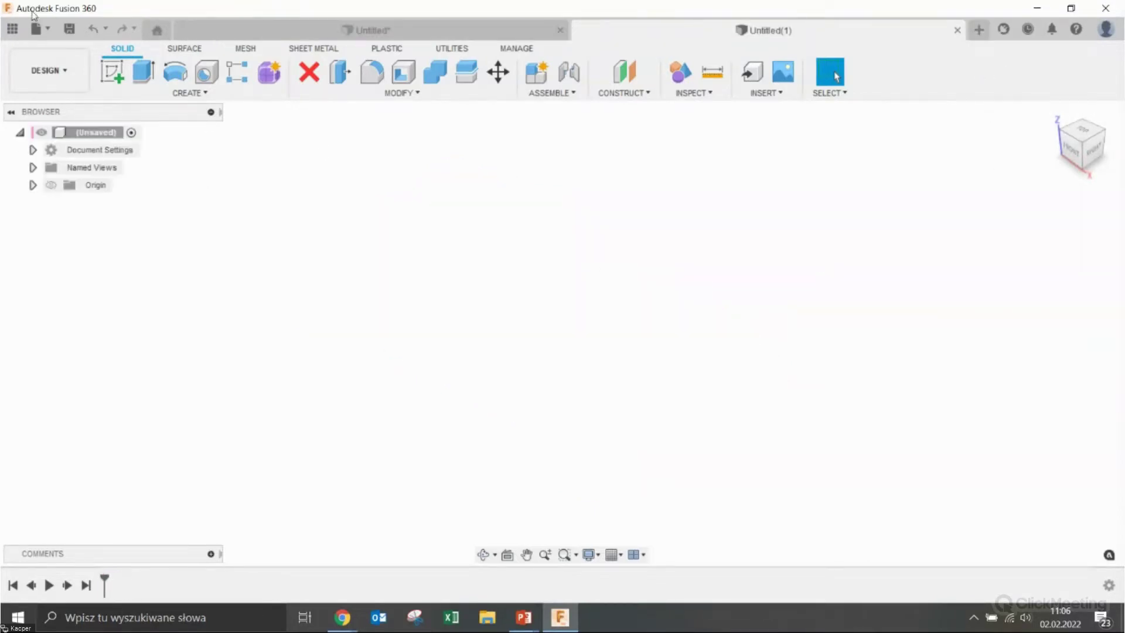
{"action": "left_click", "coordinate": [39, 28]}
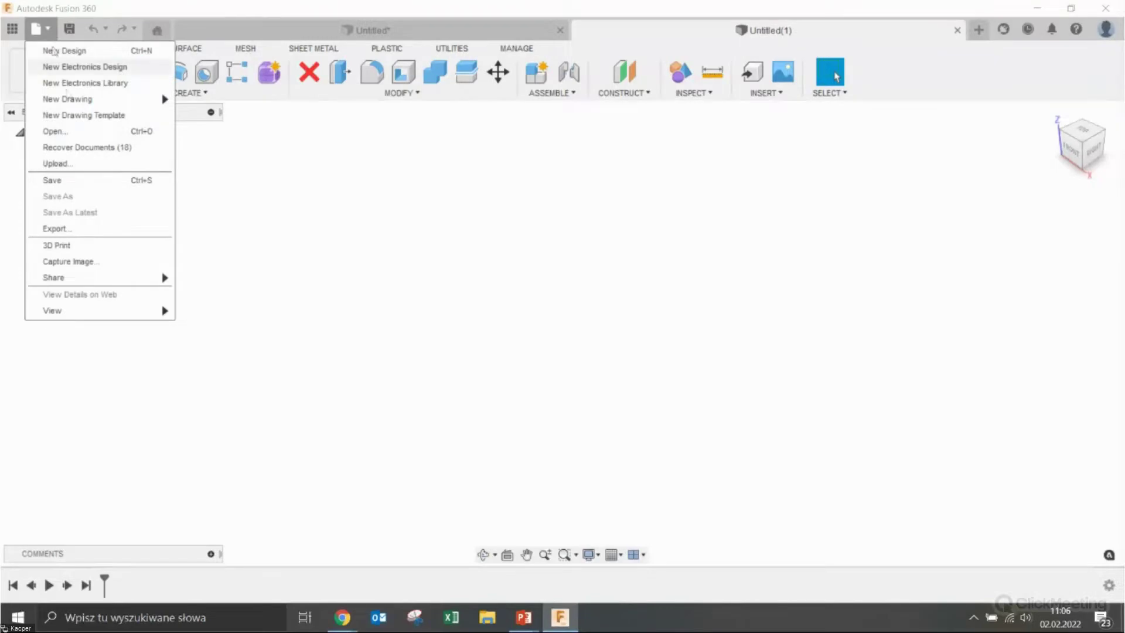
{"action": "left_click", "coordinate": [88, 131]}
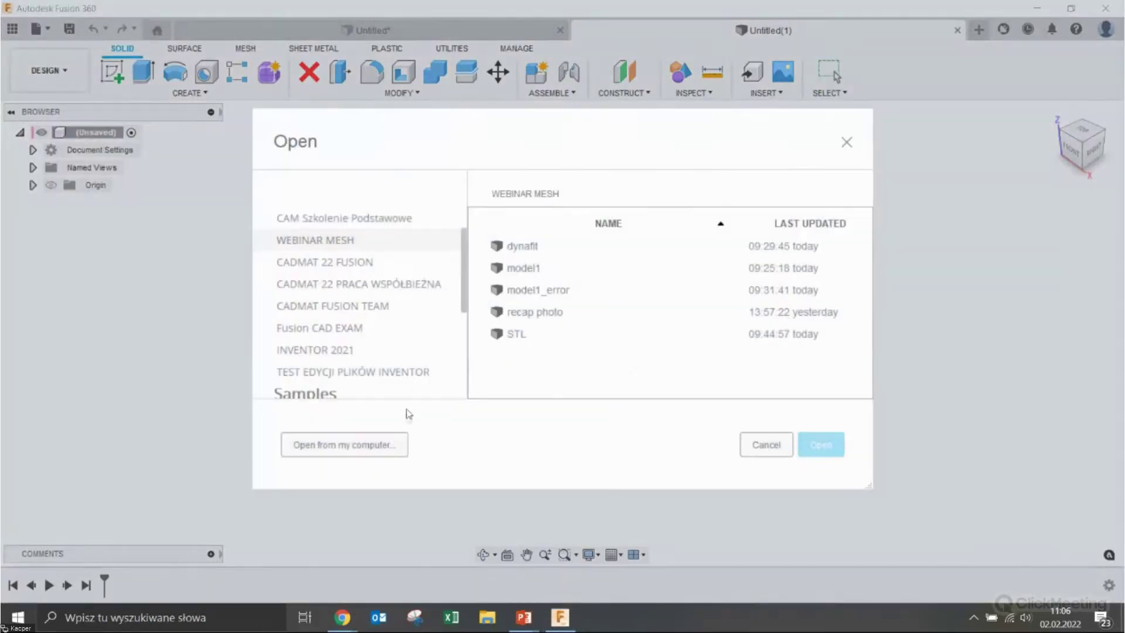
{"action": "left_click", "coordinate": [386, 445]}
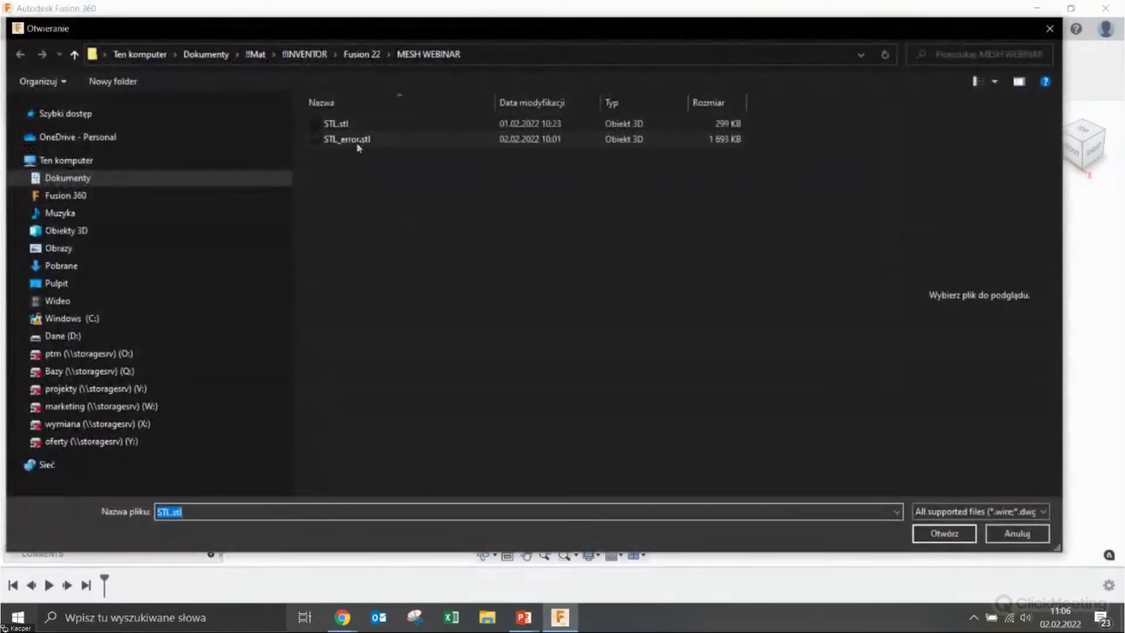
{"action": "left_click", "coordinate": [944, 533]}
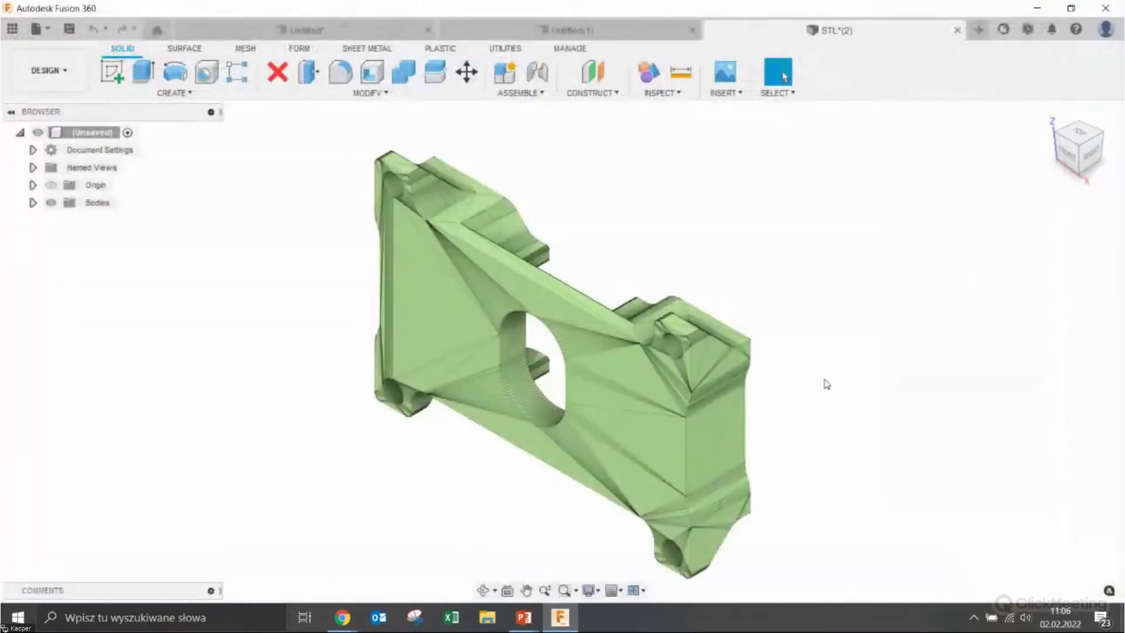
{"action": "left_click", "coordinate": [693, 31]}
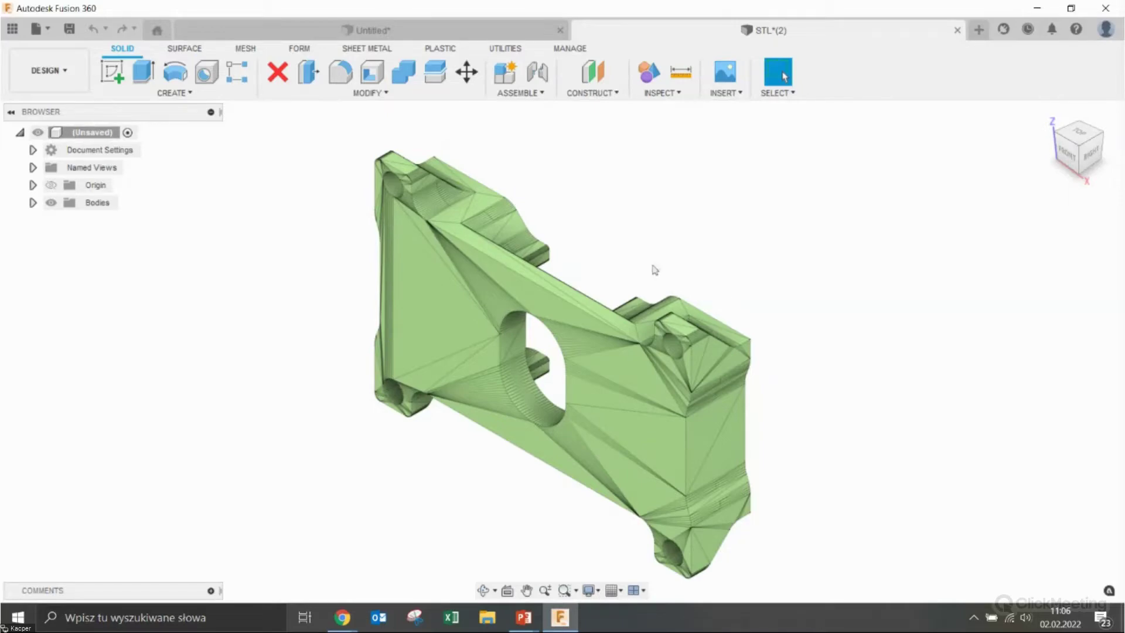
{"action": "middle_click_drag", "start_coordinate": [656, 266], "coordinate": [606, 227], "text": "shift"}
{"action": "left_click", "coordinate": [681, 71]}
{"action": "left_click", "coordinate": [769, 385]}
{"action": "middle_click_drag", "start_coordinate": [755, 449], "coordinate": [411, 386], "text": "shift"}
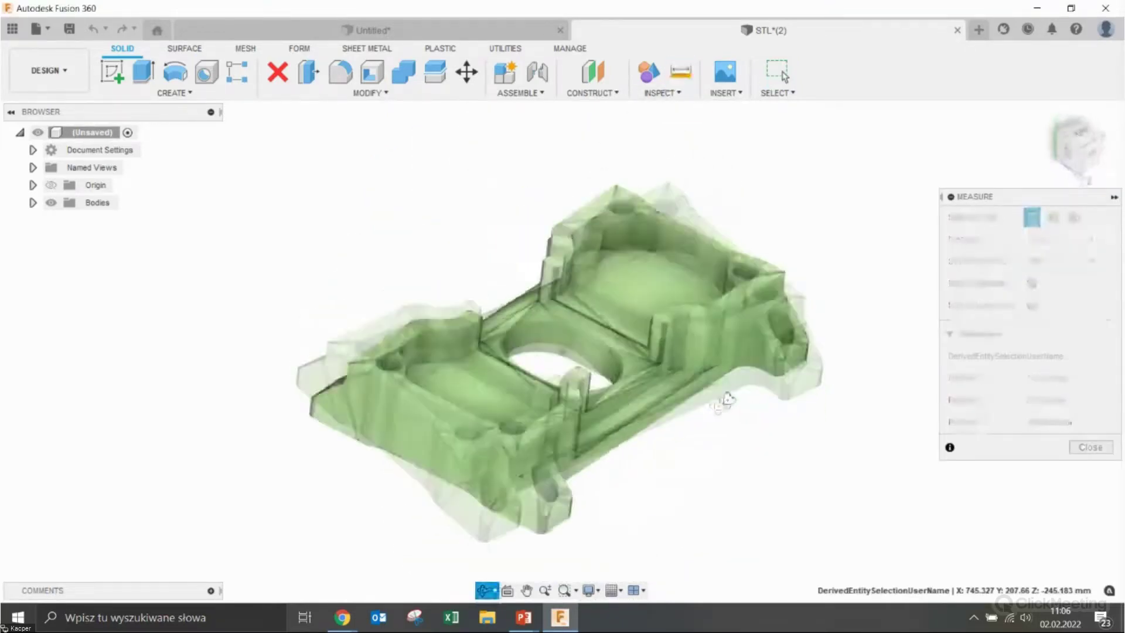
{"action": "left_click", "coordinate": [370, 380]}
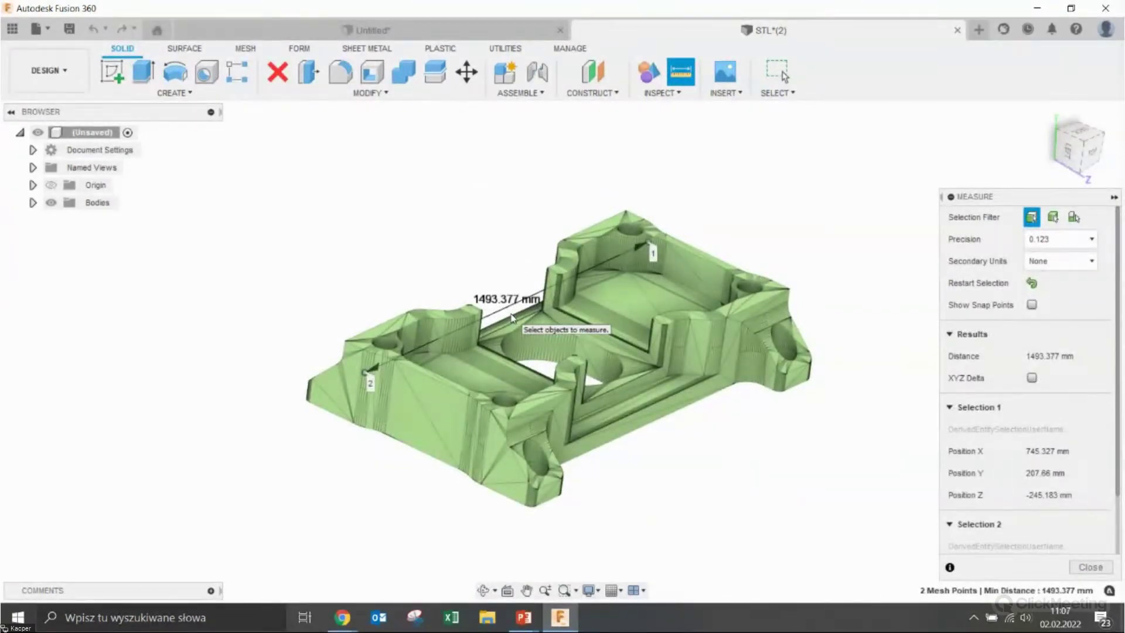
{"action": "left_click", "coordinate": [1091, 567]}
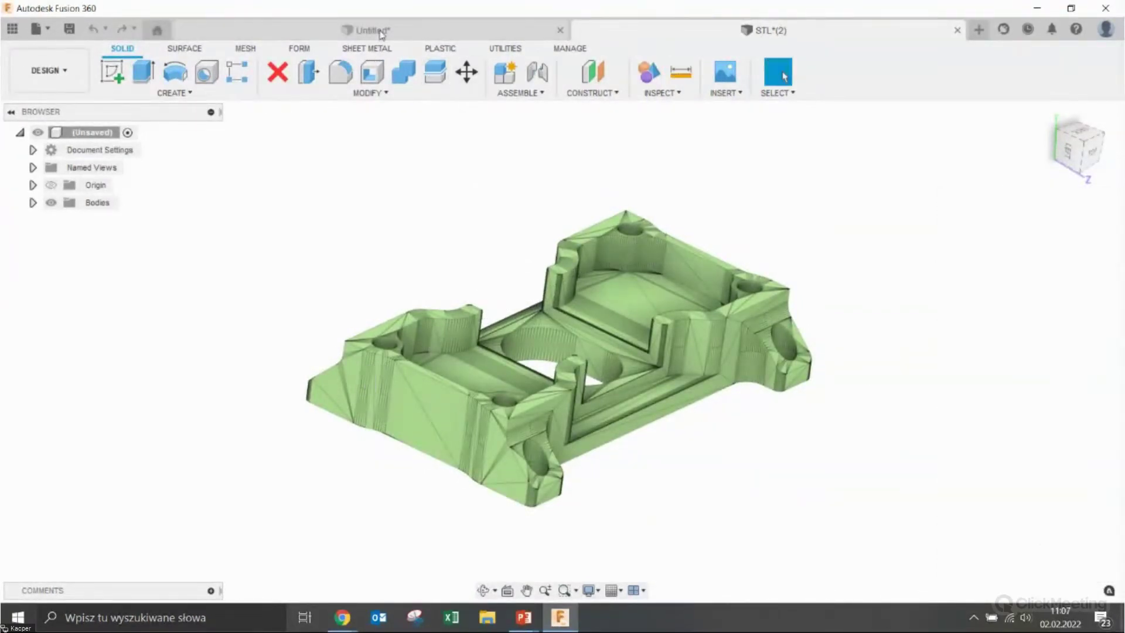
{"action": "left_click", "coordinate": [382, 32]}
{"action": "left_click", "coordinate": [729, 74]}
{"action": "left_click", "coordinate": [733, 361]}
{"action": "middle_click_drag", "start_coordinate": [734, 361], "coordinate": [311, 343], "text": "shift"}
{"action": "left_click", "coordinate": [311, 343]}
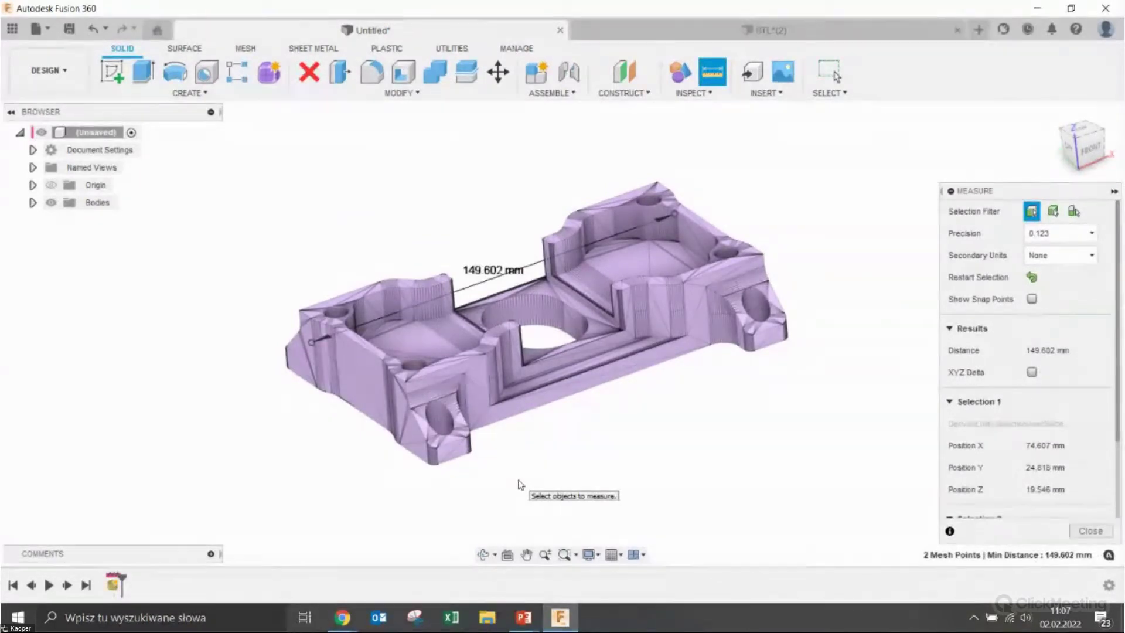
{"action": "left_click", "coordinate": [1104, 531]}
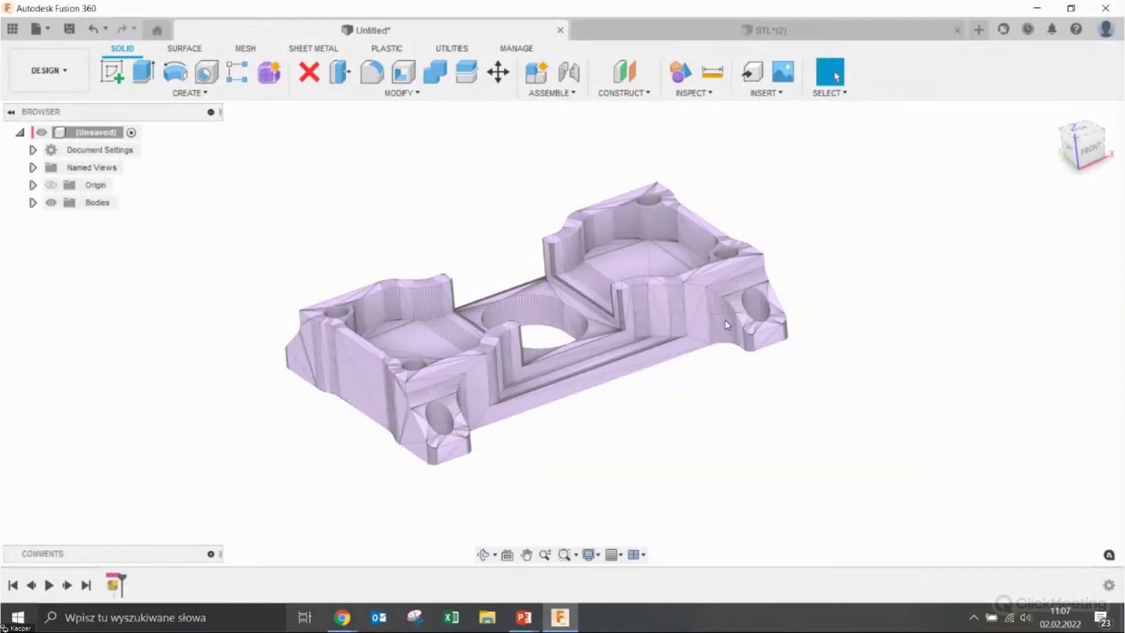
{"action": "left_click", "coordinate": [785, 30]}
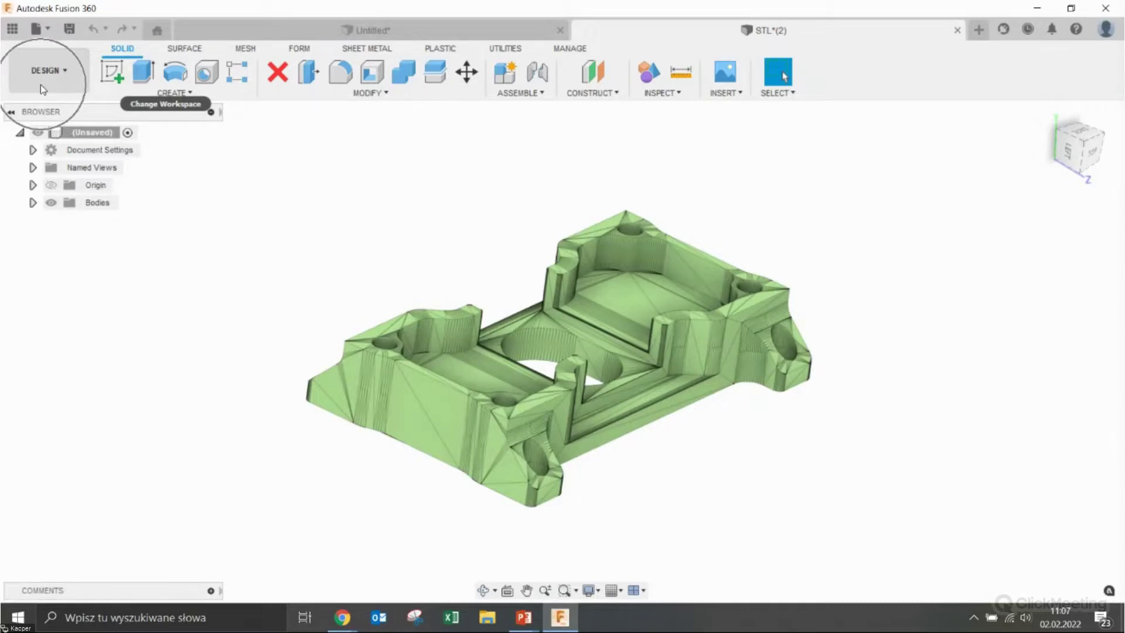
{"action": "left_click", "coordinate": [246, 48]}
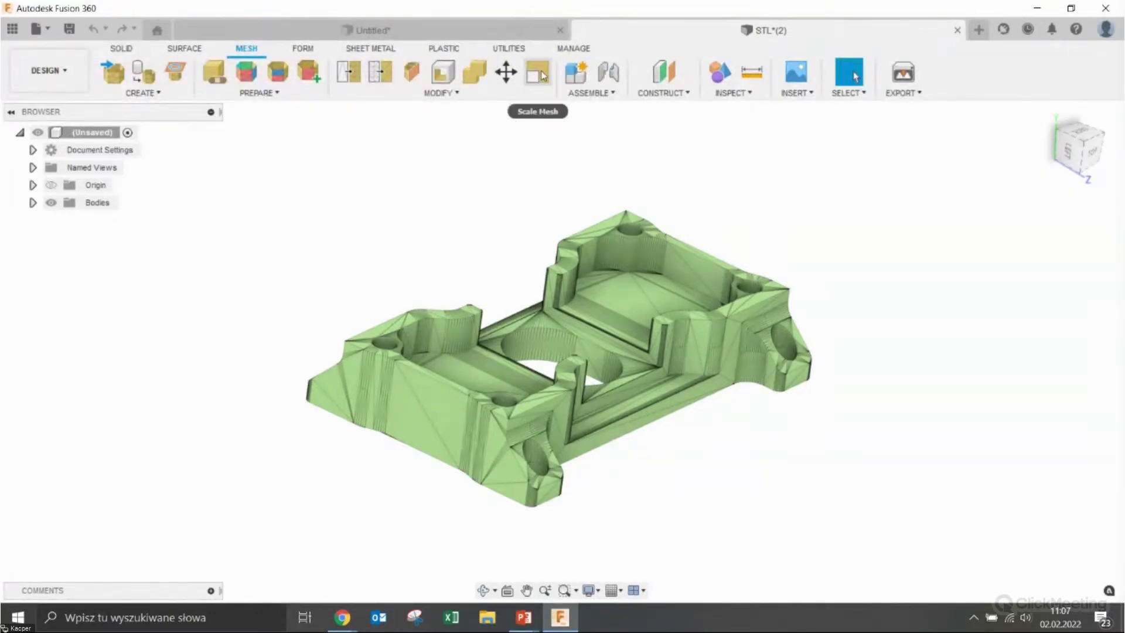
Scale the STL mesh body uniformly with a Scale Factor of 0.1
{"action": "left_click", "coordinate": [693, 285]}
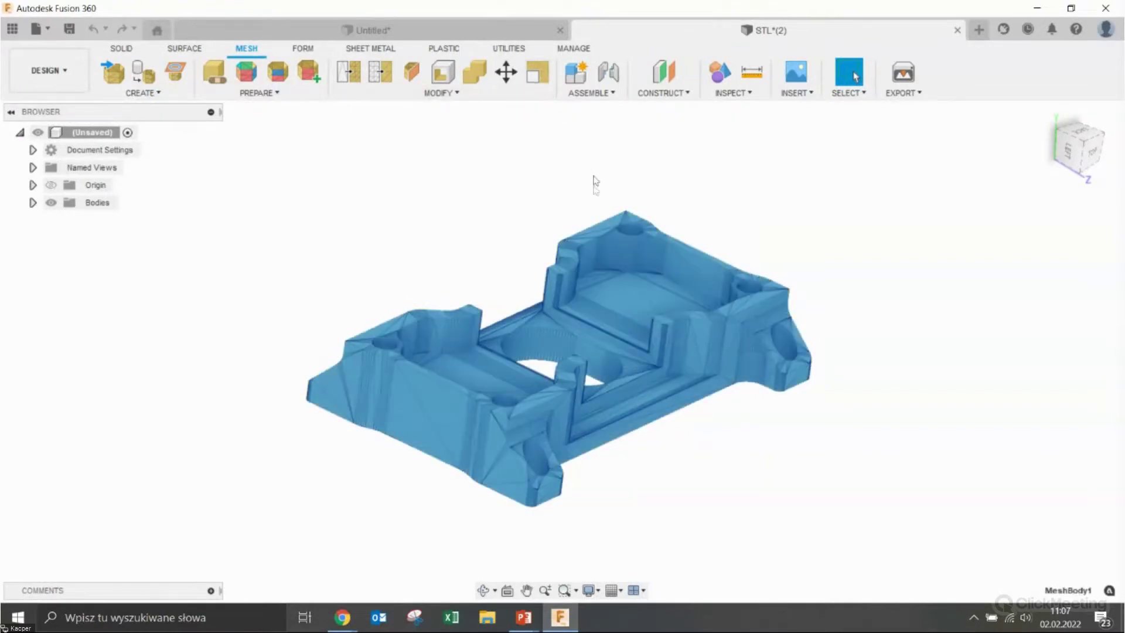
{"action": "left_click", "coordinate": [537, 73]}
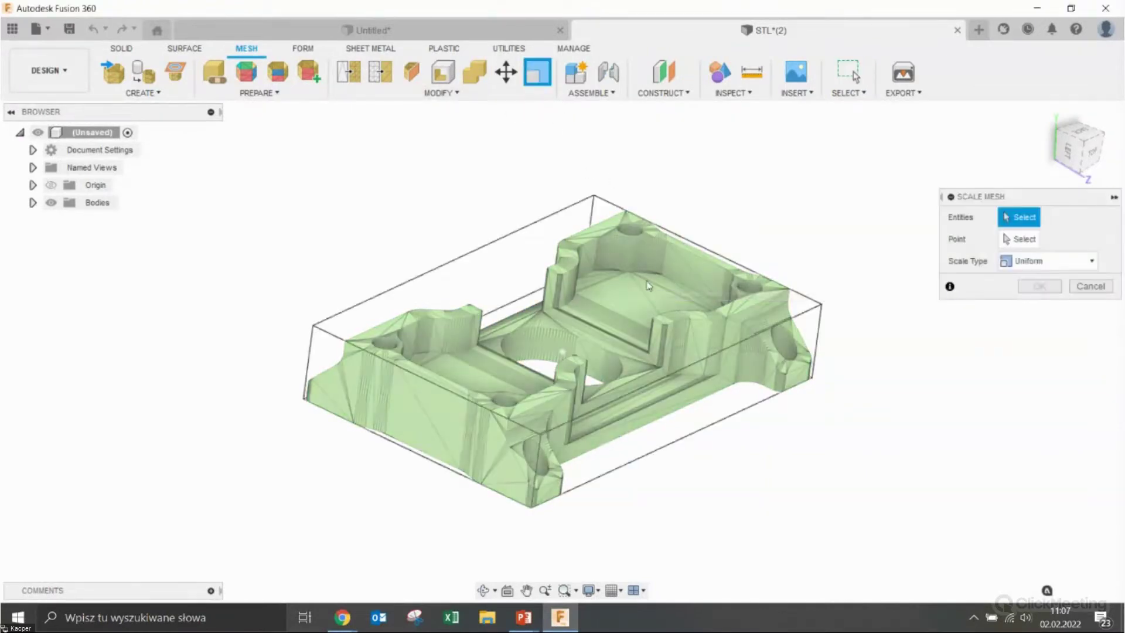
{"action": "left_click", "coordinate": [649, 285]}
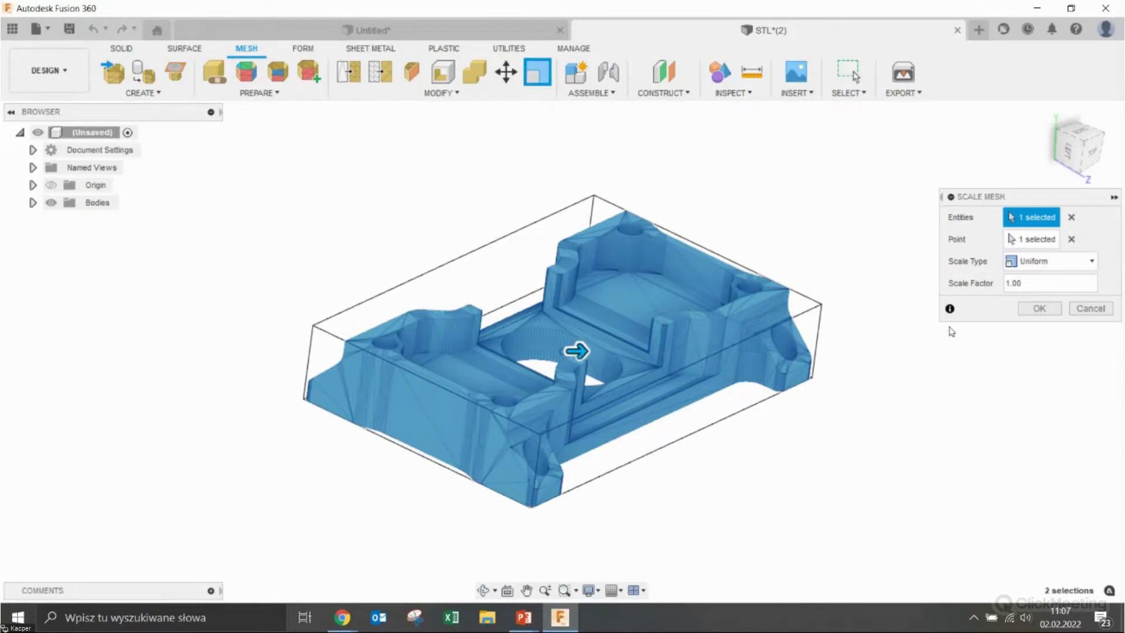
{"action": "double_click", "coordinate": [1011, 283]}
{"action": "type", "text": "0."}
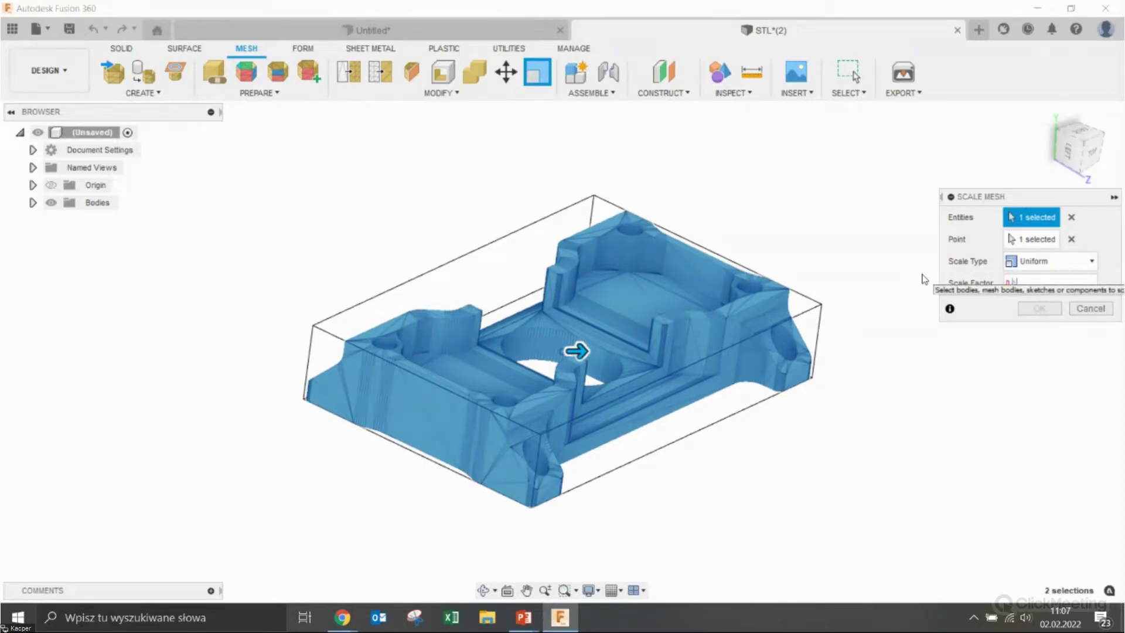
{"action": "type", "text": "1"}
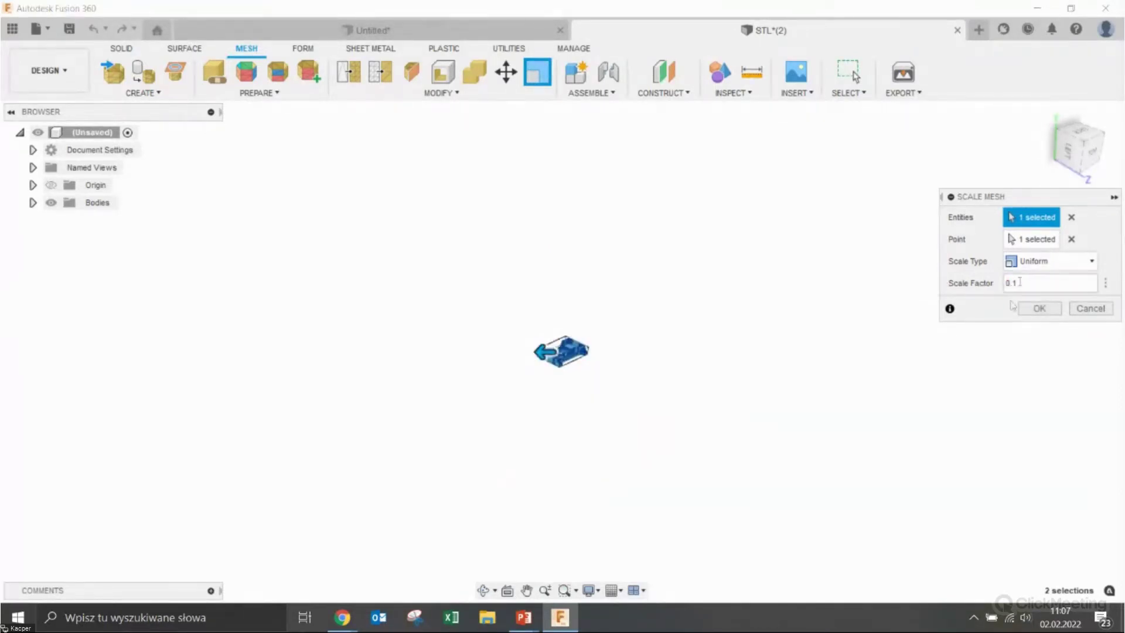
{"action": "left_click", "coordinate": [1039, 309]}
{"action": "scroll", "coordinate": [666, 307], "scroll_direction": "up", "scroll_amount": 5}
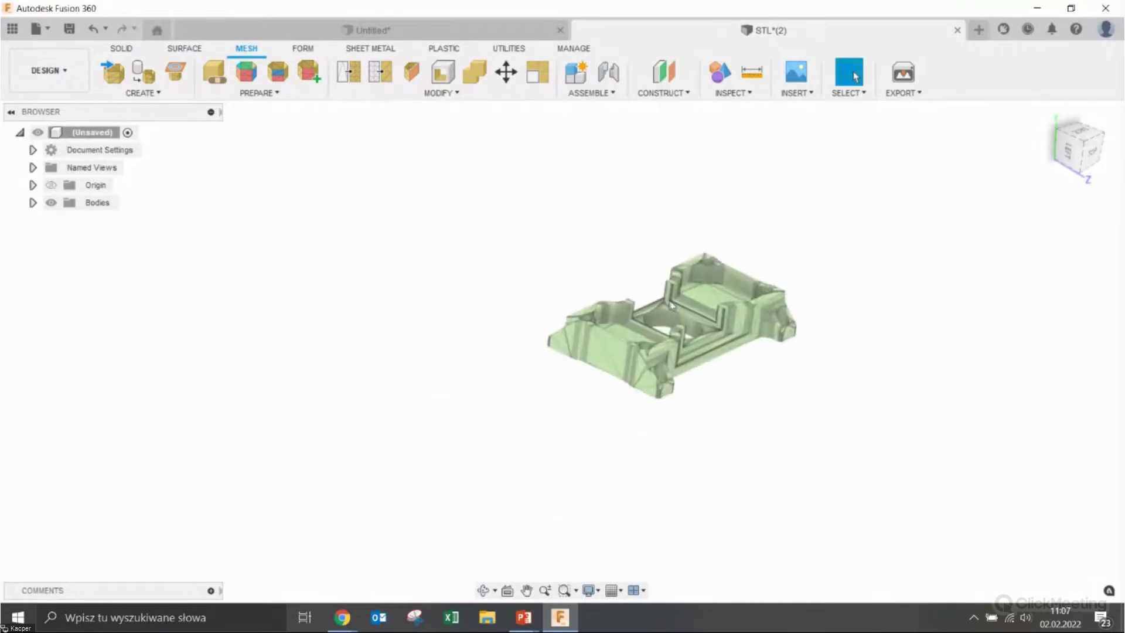
Measure the 149.958 mm distance between the two side holes, then close the Measure panel
{"action": "left_click", "coordinate": [744, 85]}
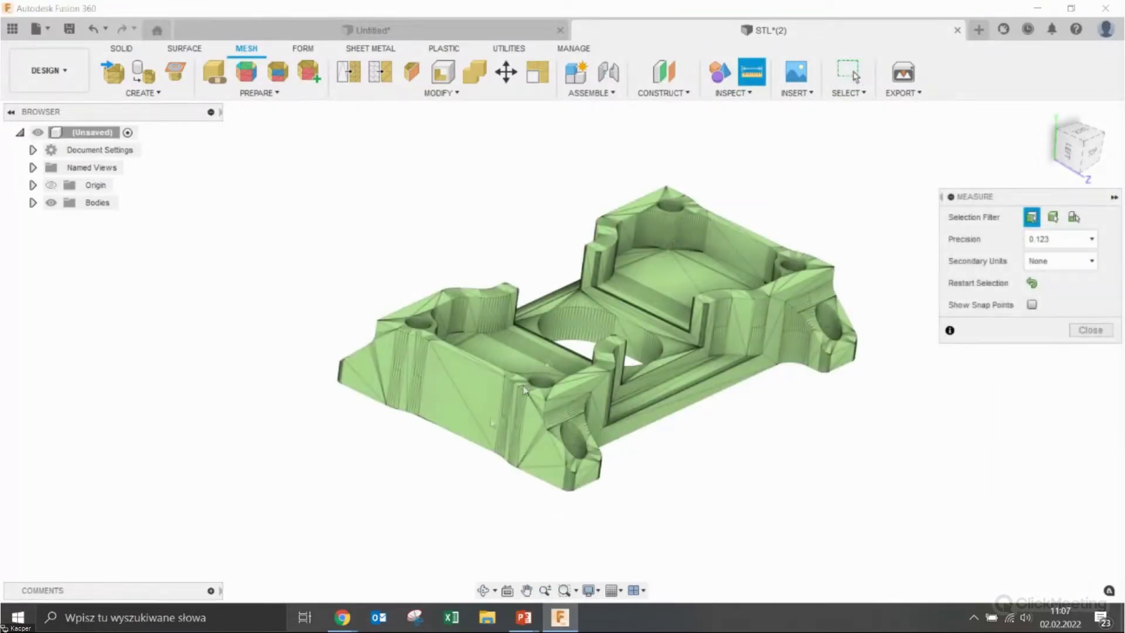
{"action": "left_click", "coordinate": [520, 424]}
{"action": "middle_click_drag", "start_coordinate": [778, 429], "coordinate": [681, 452], "text": "shift"}
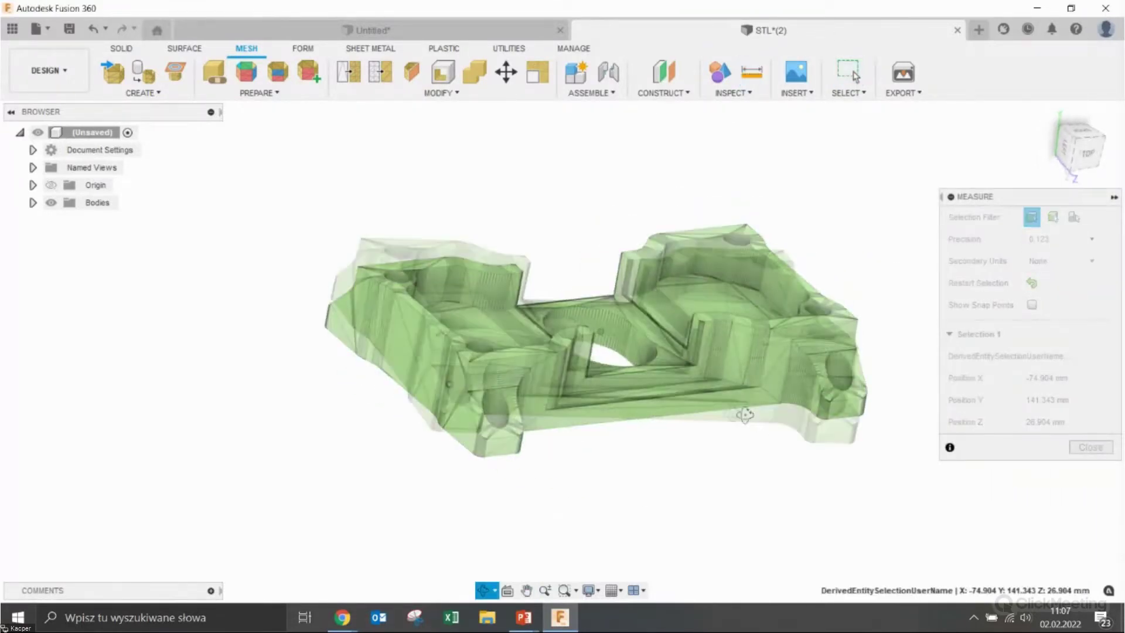
{"action": "left_click", "coordinate": [692, 440]}
{"action": "middle_click_drag", "start_coordinate": [724, 531], "coordinate": [759, 528], "text": "shift"}
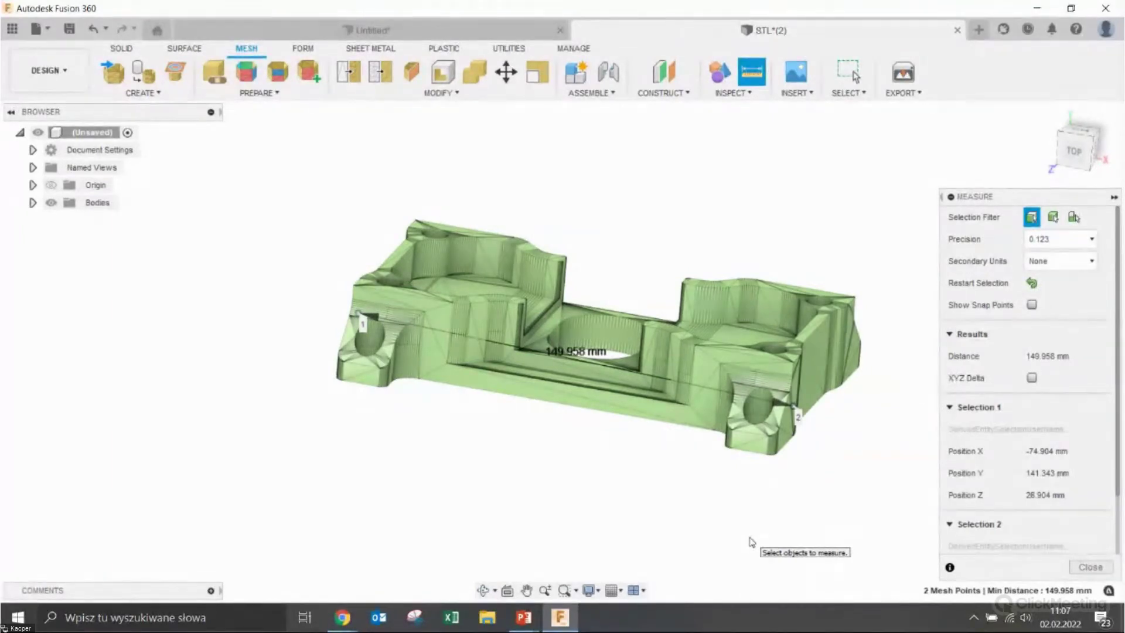
{"action": "left_click", "coordinate": [1090, 566]}
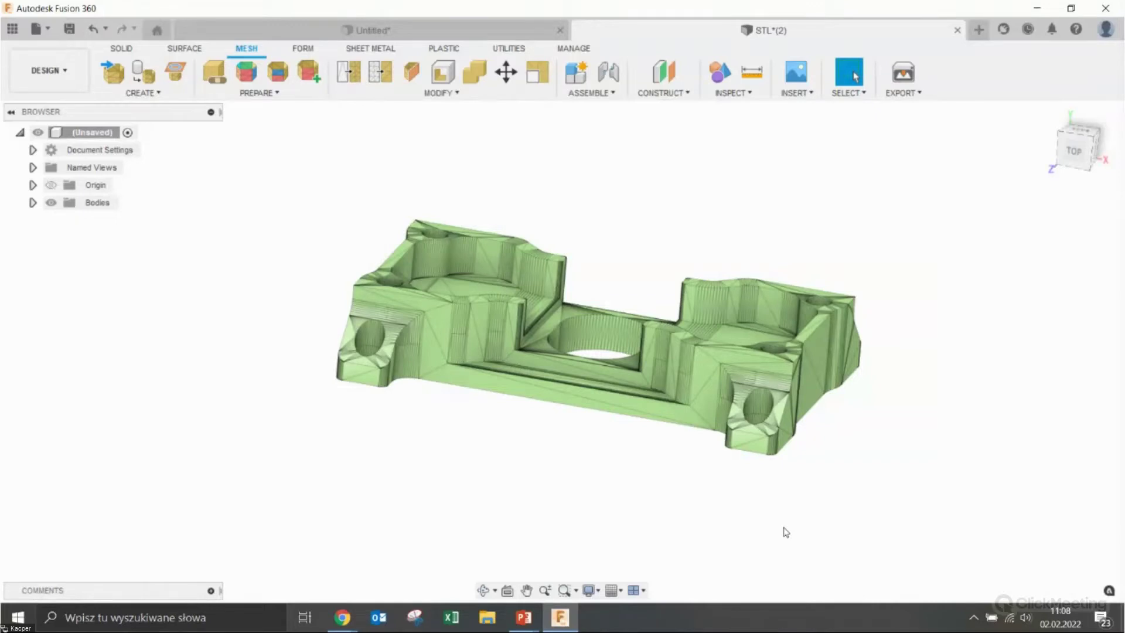
{"action": "left_click", "coordinate": [10, 35]}
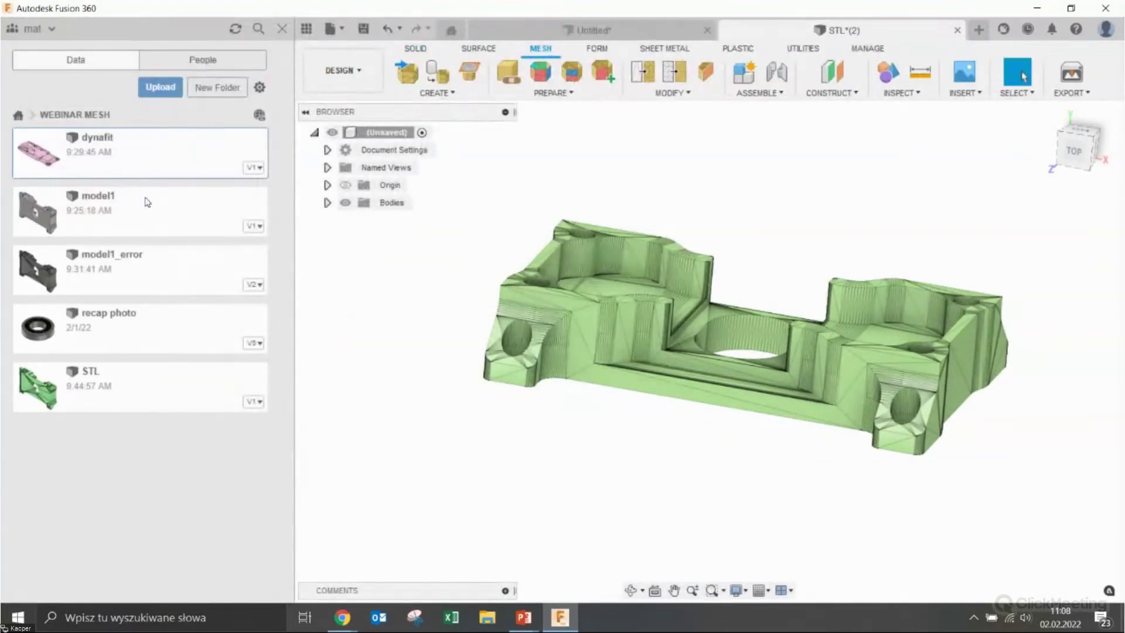
Open and close the cloud STL v1 design, hide the Data Panel, and return to Untitled
{"action": "double_click", "coordinate": [160, 395]}
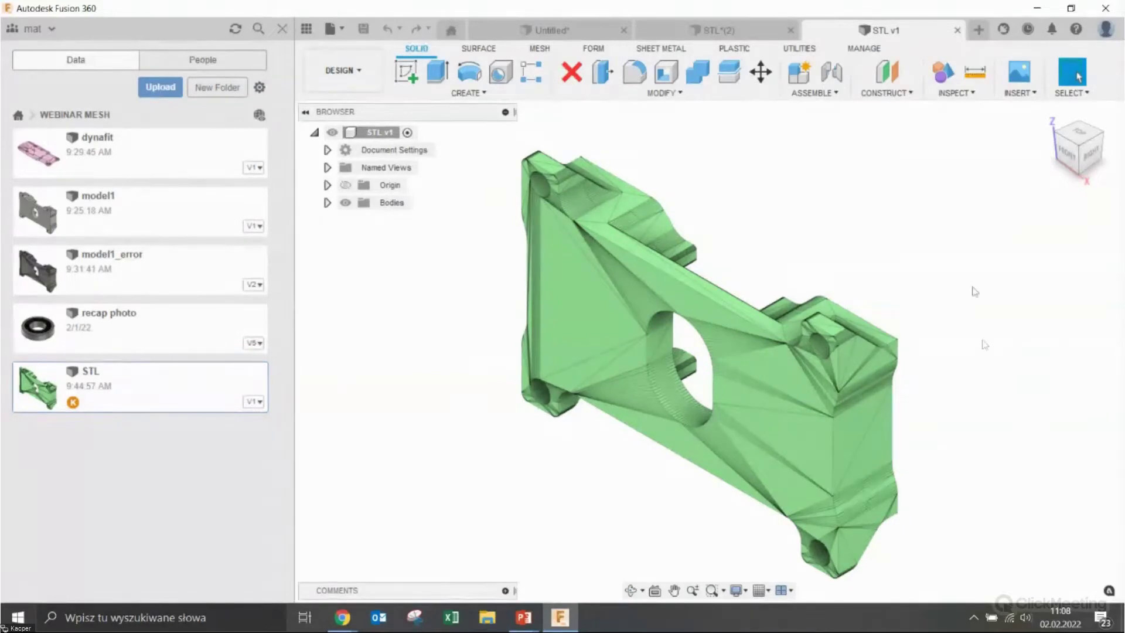
{"action": "left_click", "coordinate": [958, 30]}
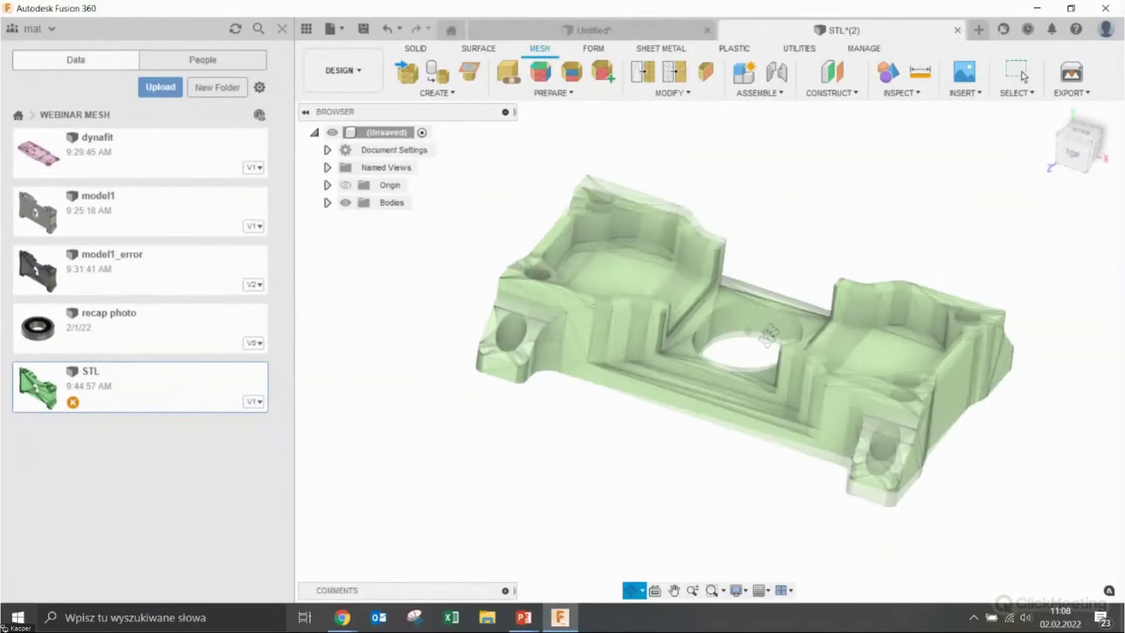
{"action": "middle_click_drag", "start_coordinate": [791, 321], "coordinate": [636, 251], "text": "shift"}
{"action": "left_click", "coordinate": [306, 29]}
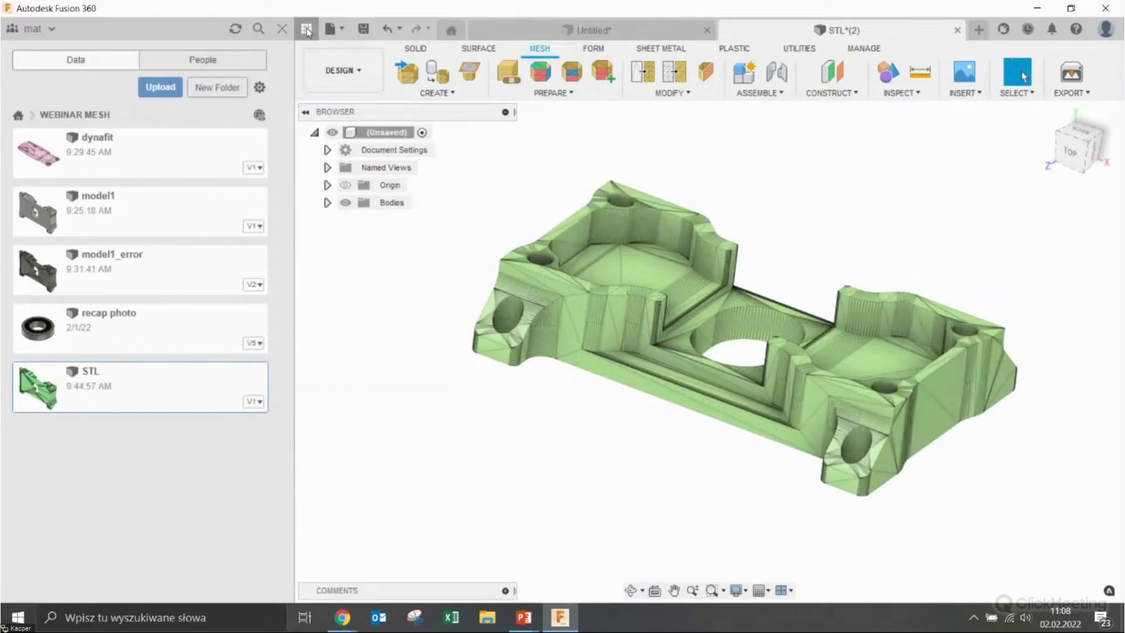
{"action": "left_click", "coordinate": [367, 30]}
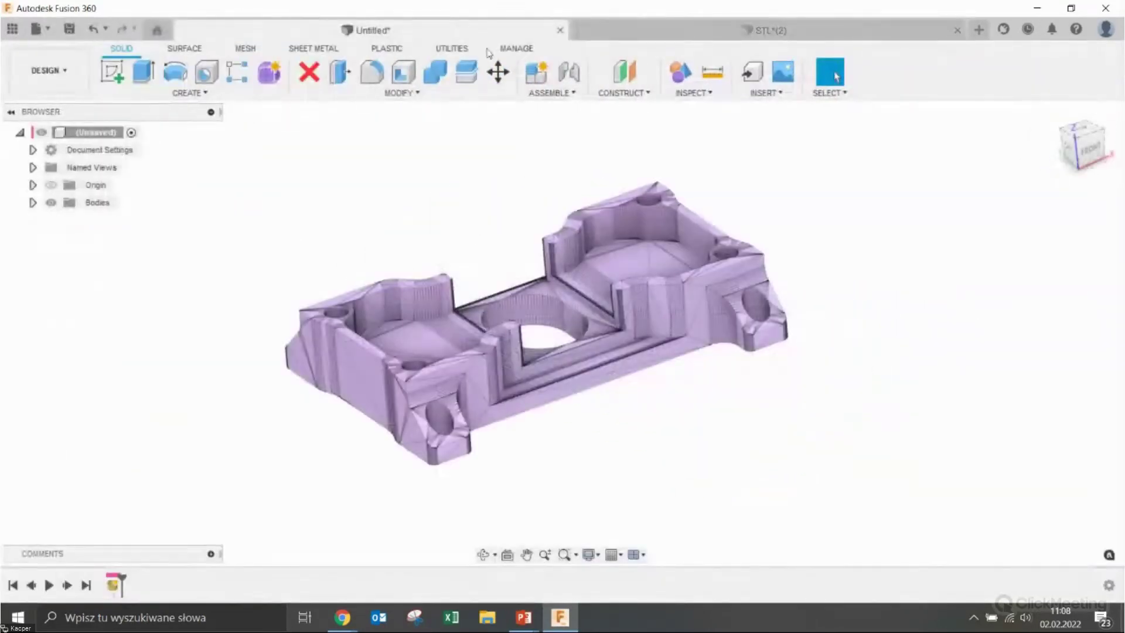
In a new design, choose STL_error.stl from the MESH WEBINAR folder for Insert Mesh
{"action": "left_click", "coordinate": [943, 30]}
{"action": "left_click", "coordinate": [982, 38]}
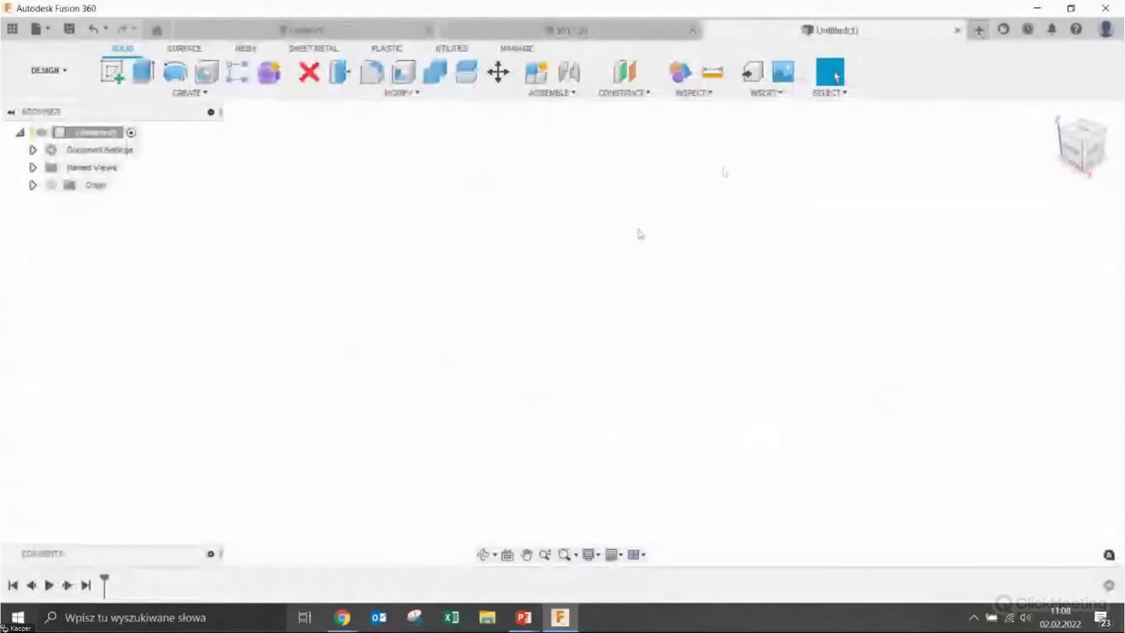
{"action": "left_click", "coordinate": [757, 93]}
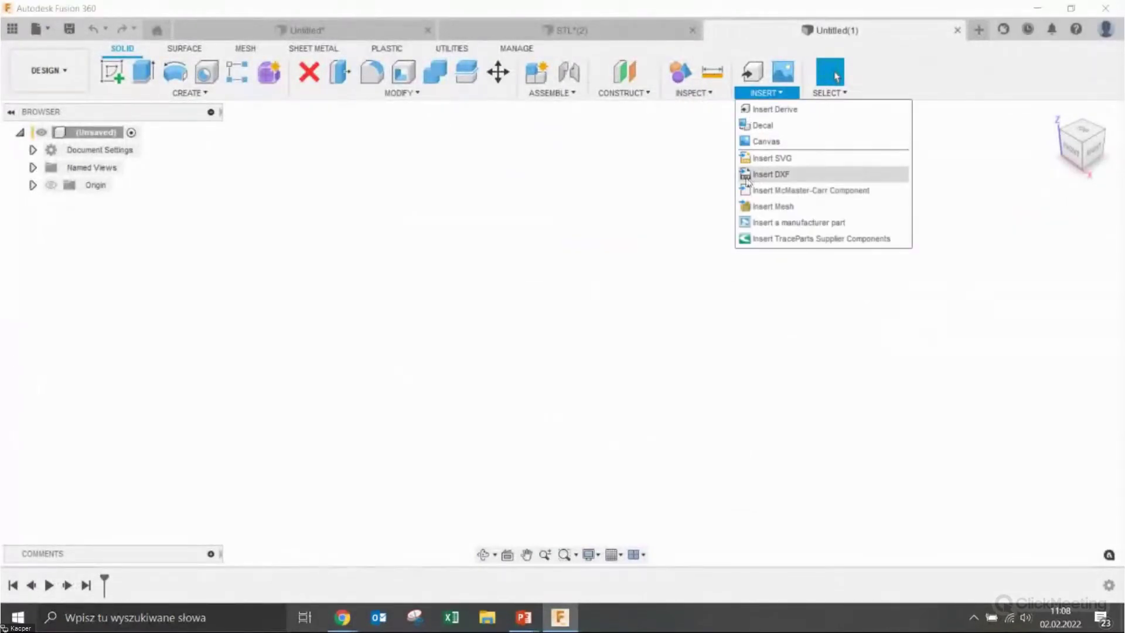
{"action": "left_click", "coordinate": [774, 203]}
{"action": "left_click", "coordinate": [399, 140]}
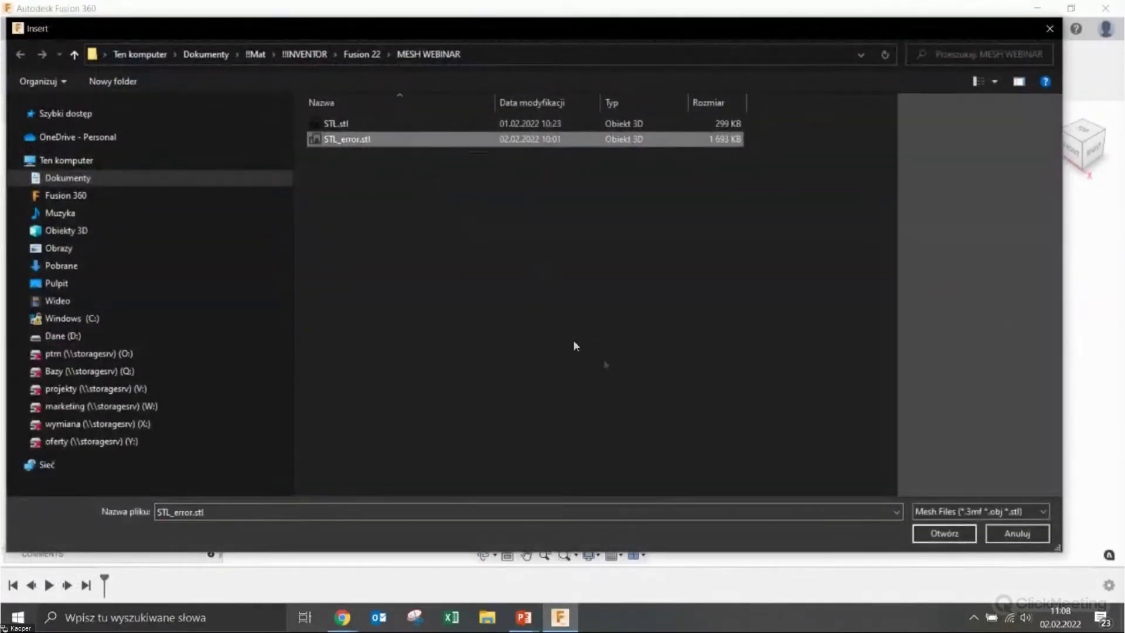
{"action": "left_click", "coordinate": [947, 535]}
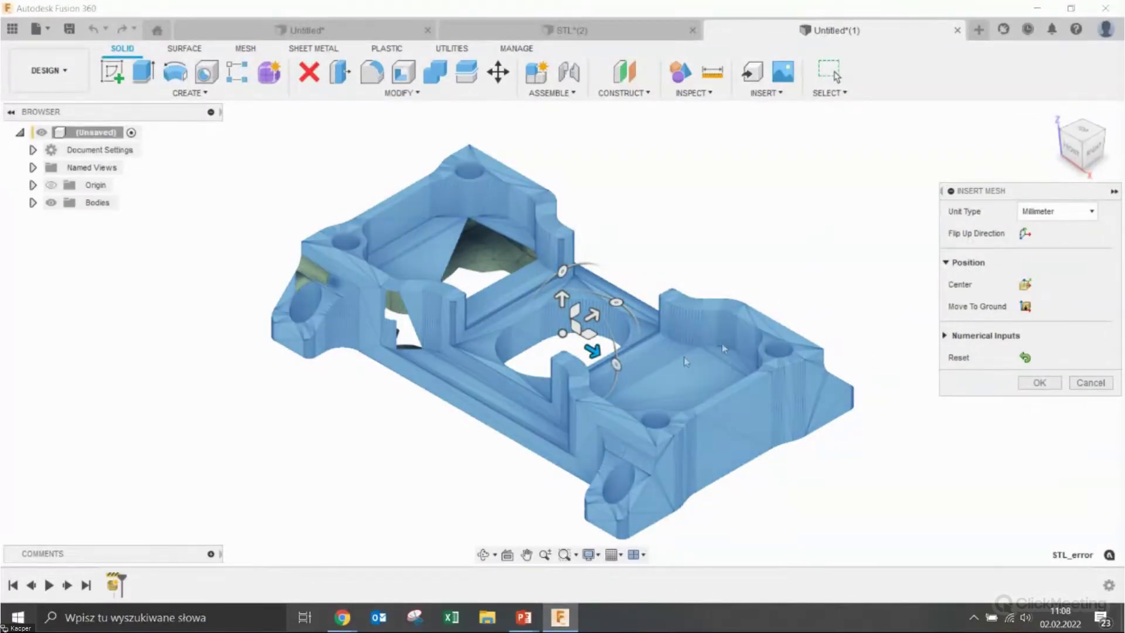
Orbit around the gapped STL_error mesh preview, then confirm its insertion in Millimeter units
{"action": "scroll", "coordinate": [394, 347], "scroll_direction": "up", "scroll_amount": 2}
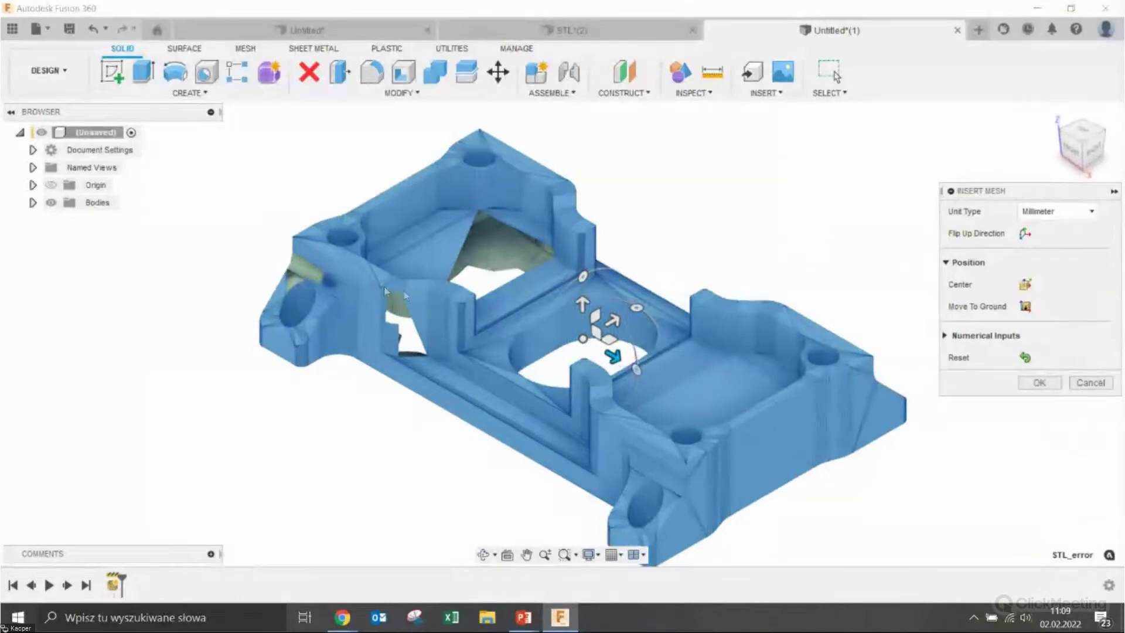
{"action": "scroll", "coordinate": [394, 347], "scroll_direction": "up", "scroll_amount": 3}
{"action": "middle_click_drag", "start_coordinate": [394, 347], "coordinate": [419, 272], "text": "shift"}
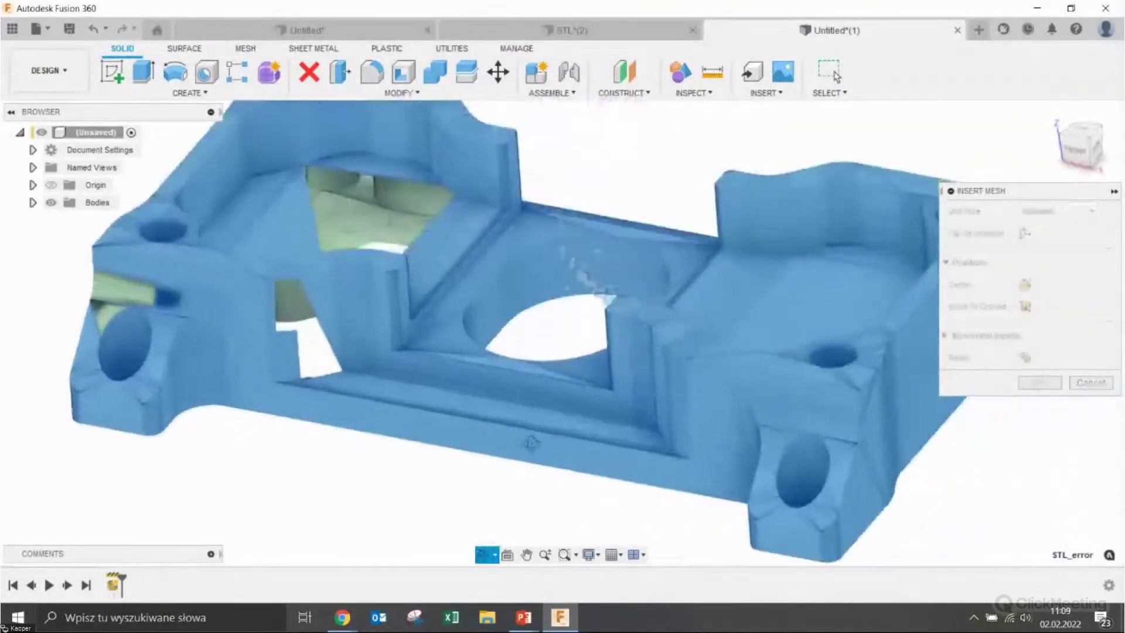
{"action": "mouse_move", "coordinate": [306, 425]}
{"action": "middle_mouse_down", "text": "shift"}
{"action": "mouse_move", "coordinate": [314, 362]}
{"action": "mouse_move", "coordinate": [265, 479]}
{"action": "middle_mouse_up", "text": "shift"}
{"action": "scroll", "coordinate": [265, 480], "scroll_direction": "up", "scroll_amount": 3}
{"action": "scroll", "coordinate": [329, 352], "scroll_direction": "up", "scroll_amount": 3}
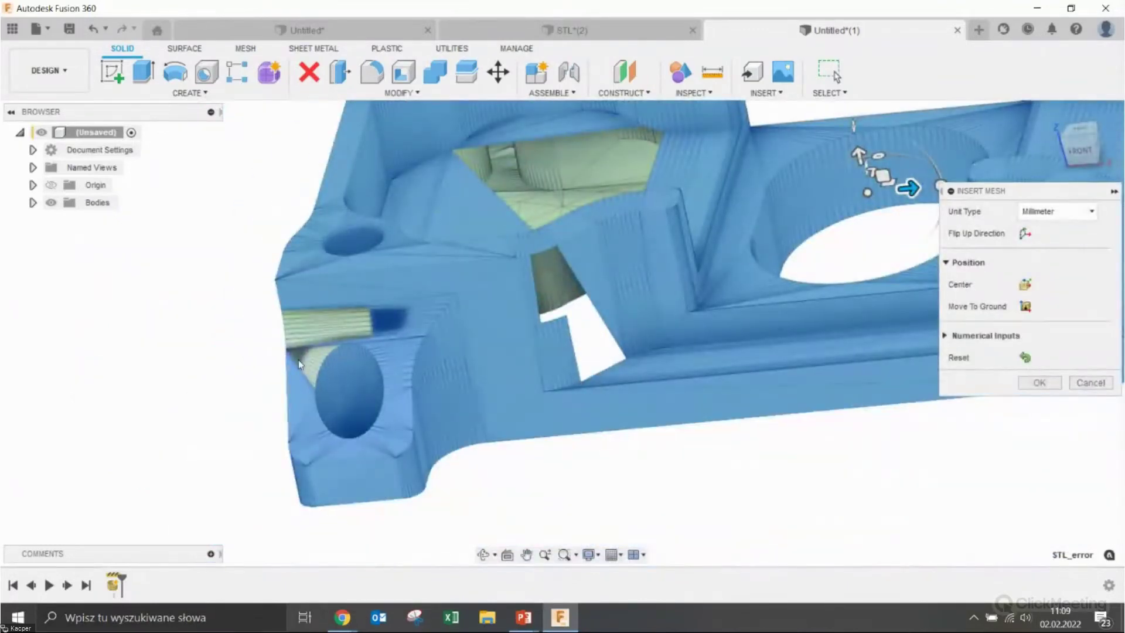
{"action": "mouse_move", "coordinate": [276, 342]}
{"action": "middle_mouse_down", "text": "shift"}
{"action": "mouse_move", "coordinate": [436, 286]}
{"action": "mouse_move", "coordinate": [413, 248]}
{"action": "middle_mouse_up", "text": "shift"}
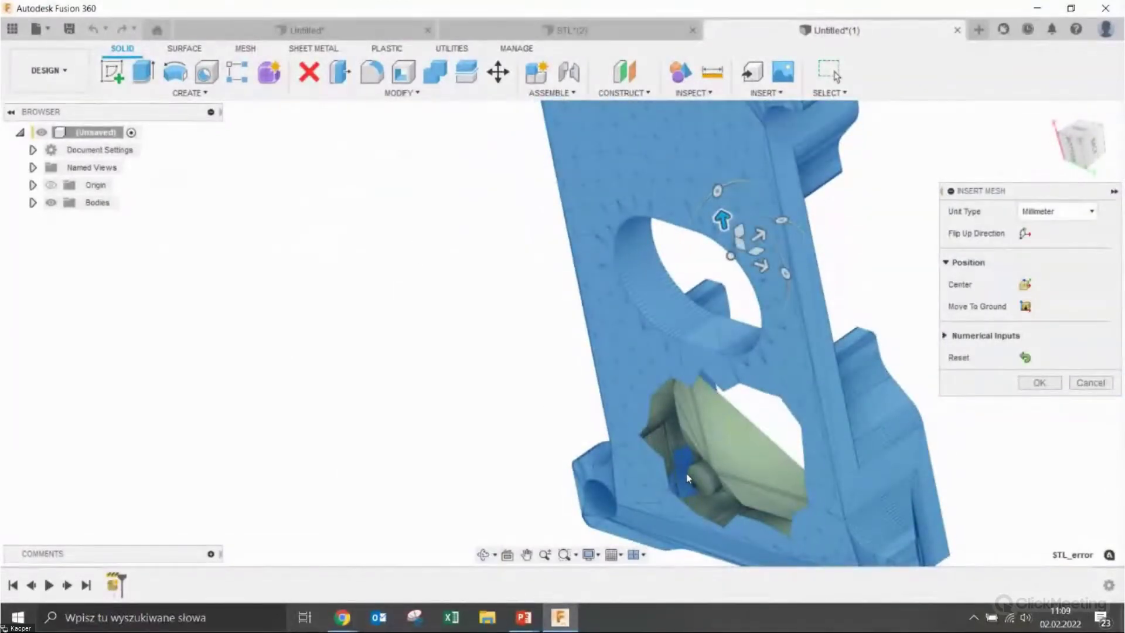
{"action": "mouse_move", "coordinate": [688, 478]}
{"action": "middle_mouse_down", "text": "shift"}
{"action": "mouse_move", "coordinate": [649, 408]}
{"action": "mouse_move", "coordinate": [474, 360]}
{"action": "mouse_move", "coordinate": [427, 389]}
{"action": "middle_mouse_up", "text": "shift"}
{"action": "scroll", "coordinate": [387, 296], "scroll_direction": "up", "scroll_amount": 3}
{"action": "scroll", "coordinate": [420, 367], "scroll_direction": "up", "scroll_amount": 3}
{"action": "scroll", "coordinate": [420, 367], "scroll_direction": "down", "scroll_amount": 3}
{"action": "scroll", "coordinate": [427, 389], "scroll_direction": "up", "scroll_amount": 3}
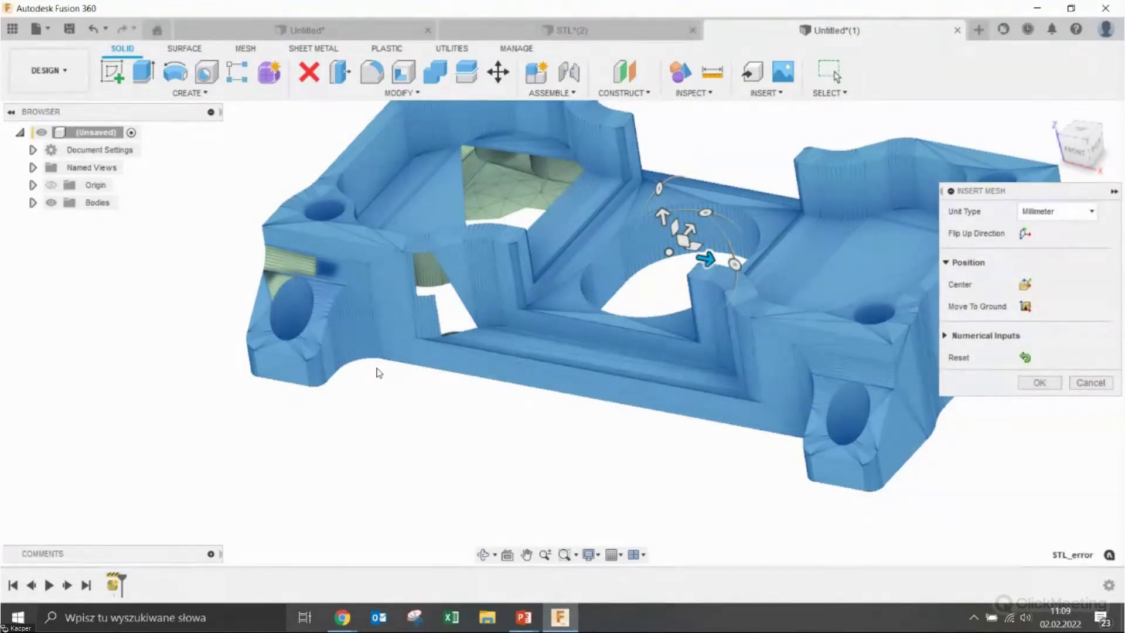
{"action": "left_click", "coordinate": [293, 258]}
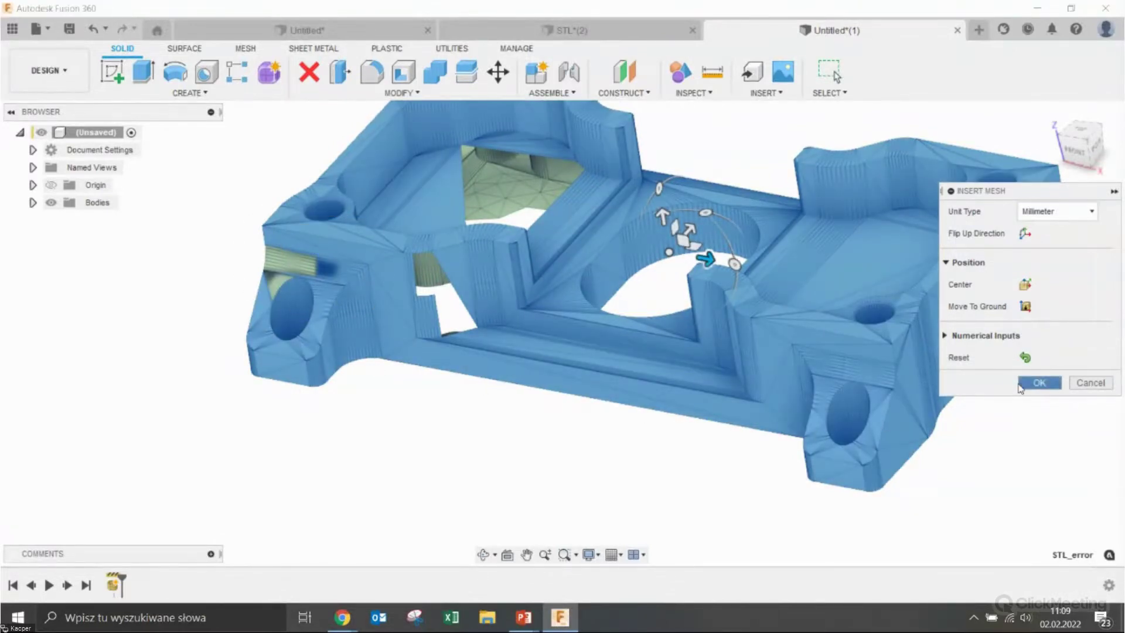
{"action": "left_click", "coordinate": [1039, 384]}
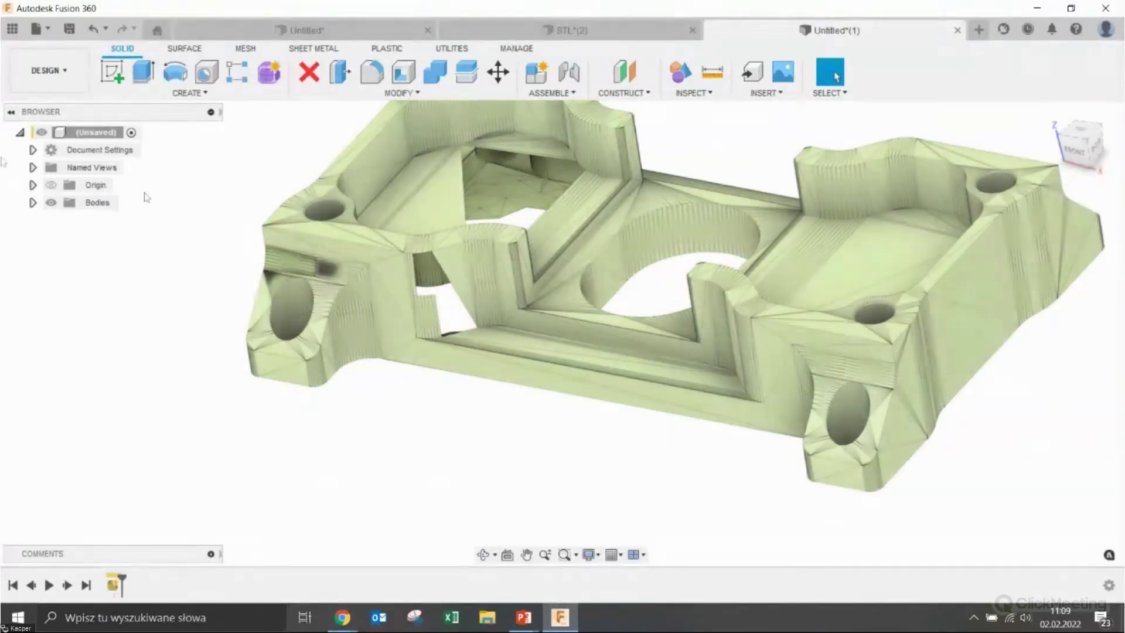
Select the STL_error body and read its warning: not closed, not oriented, no positive volume
{"action": "left_click", "coordinate": [75, 214]}
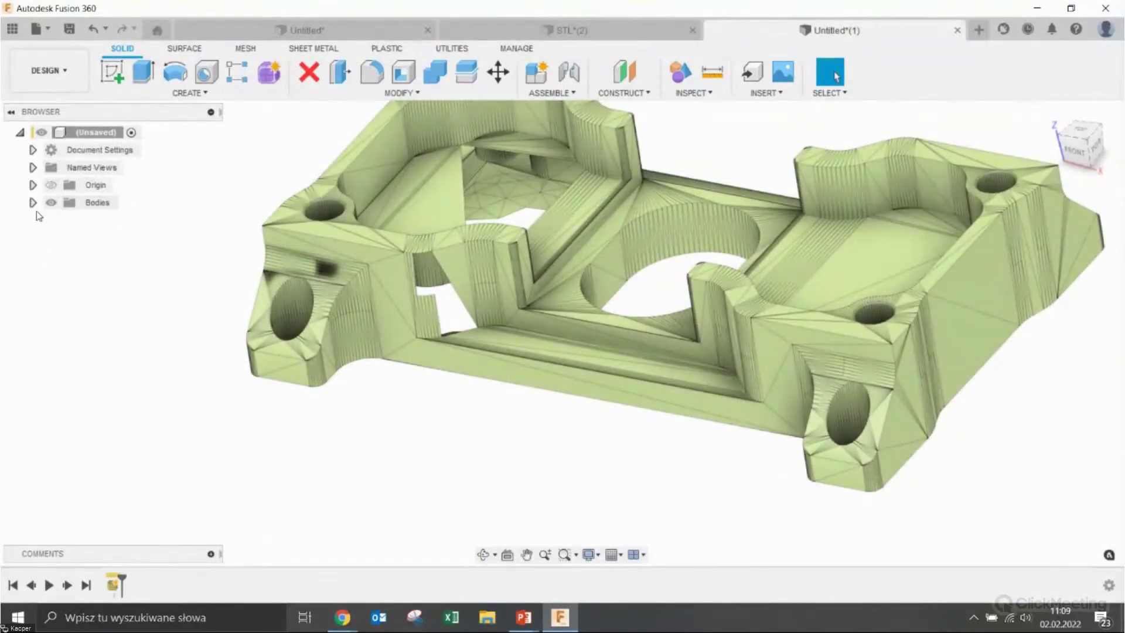
{"action": "left_click", "coordinate": [32, 202]}
{"action": "left_click", "coordinate": [154, 224]}
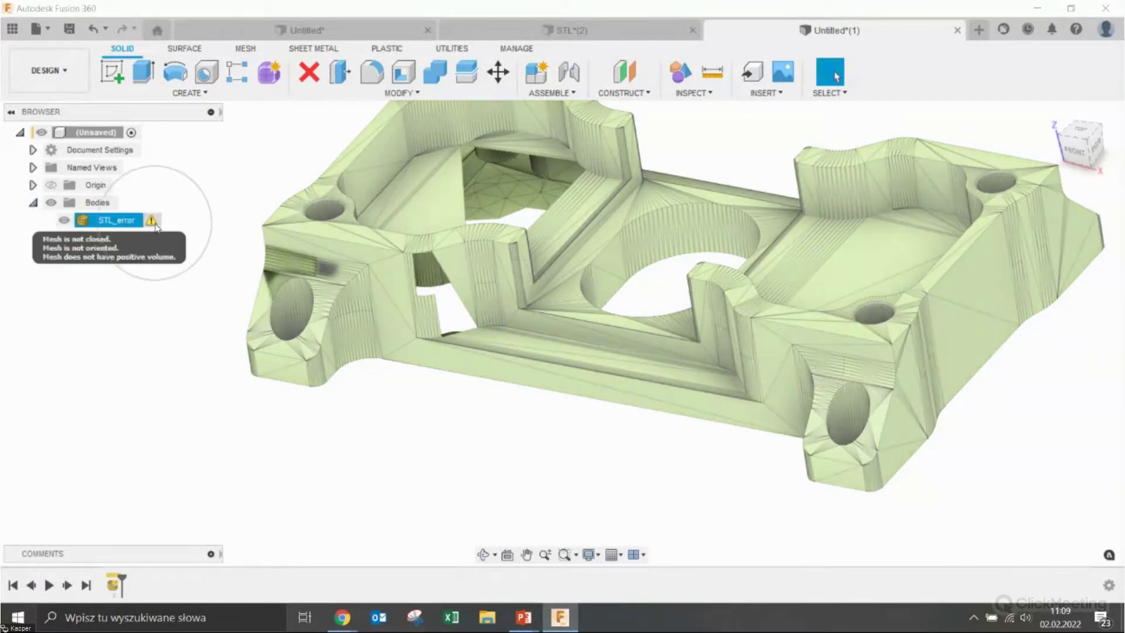
{"action": "left_click", "coordinate": [156, 224]}
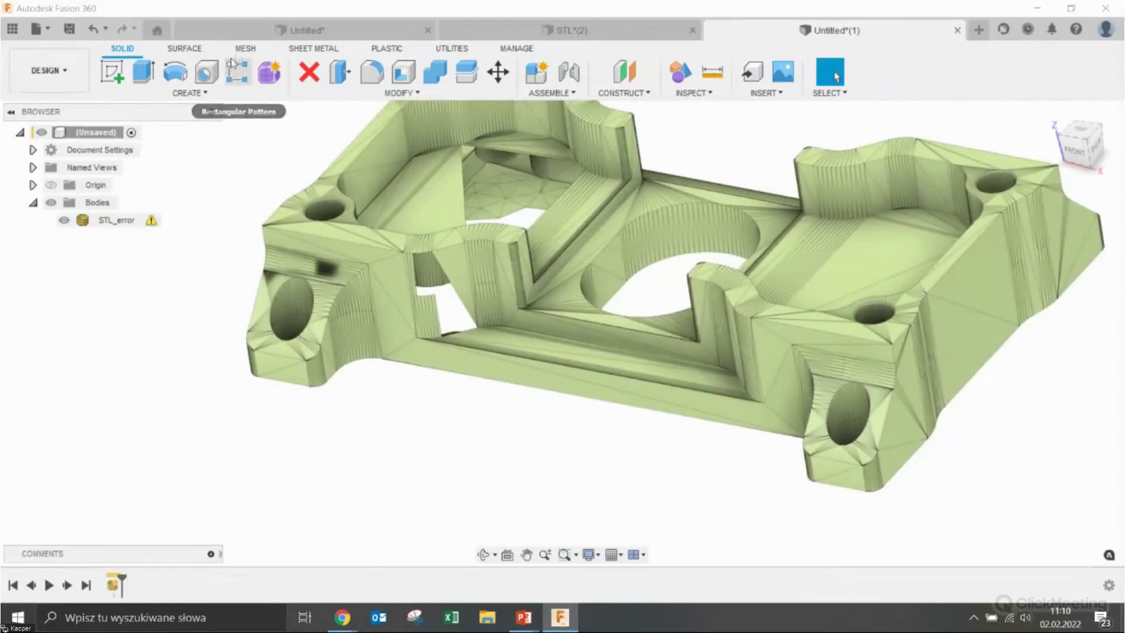
Open the mesh Repair command for the STL_error body from the MESH tab
{"action": "left_click", "coordinate": [245, 49]}
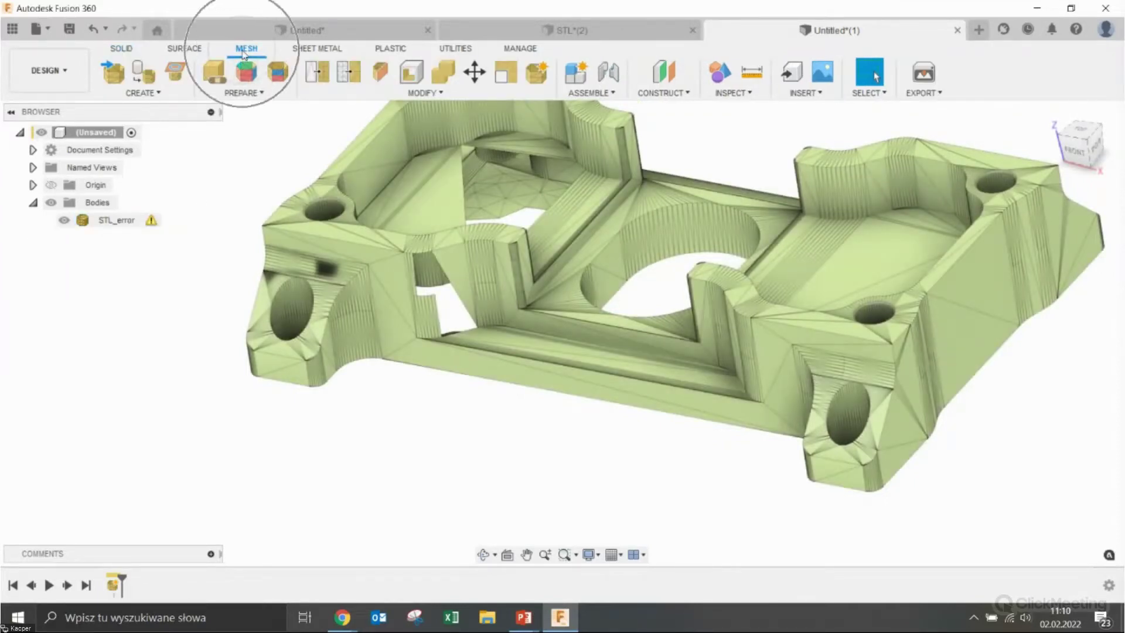
{"action": "left_click", "coordinate": [151, 221]}
{"action": "left_click", "coordinate": [206, 83]}
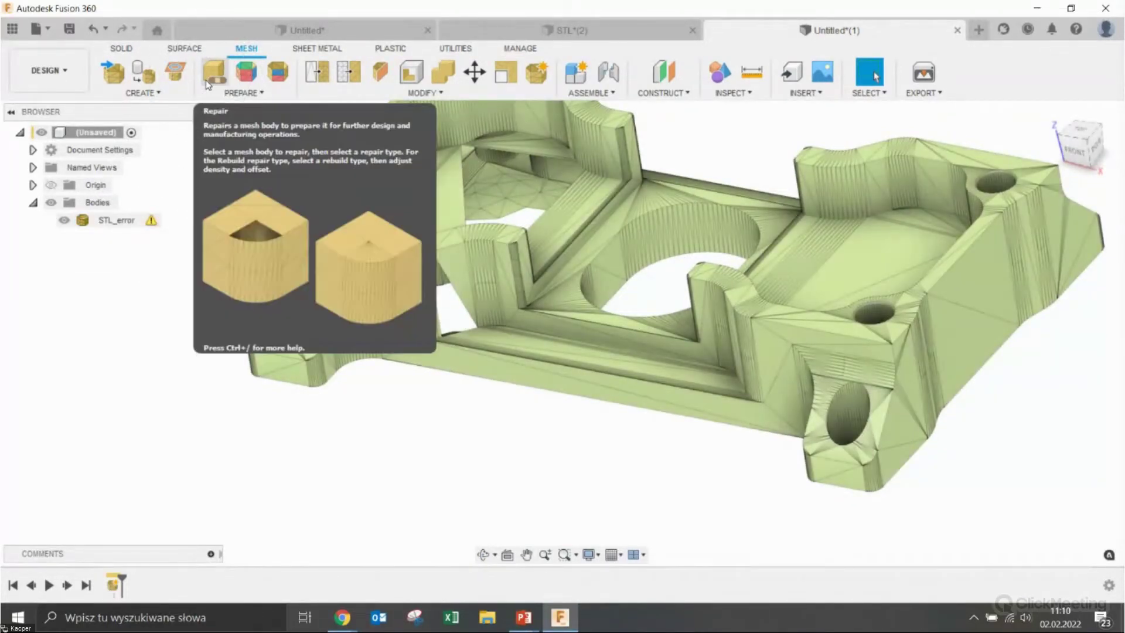
{"action": "left_click", "coordinate": [206, 85]}
Review the Repair Type options, keeping Wrap selected
{"action": "middle_click_drag", "start_coordinate": [547, 365], "coordinate": [695, 449], "text": "shift"}
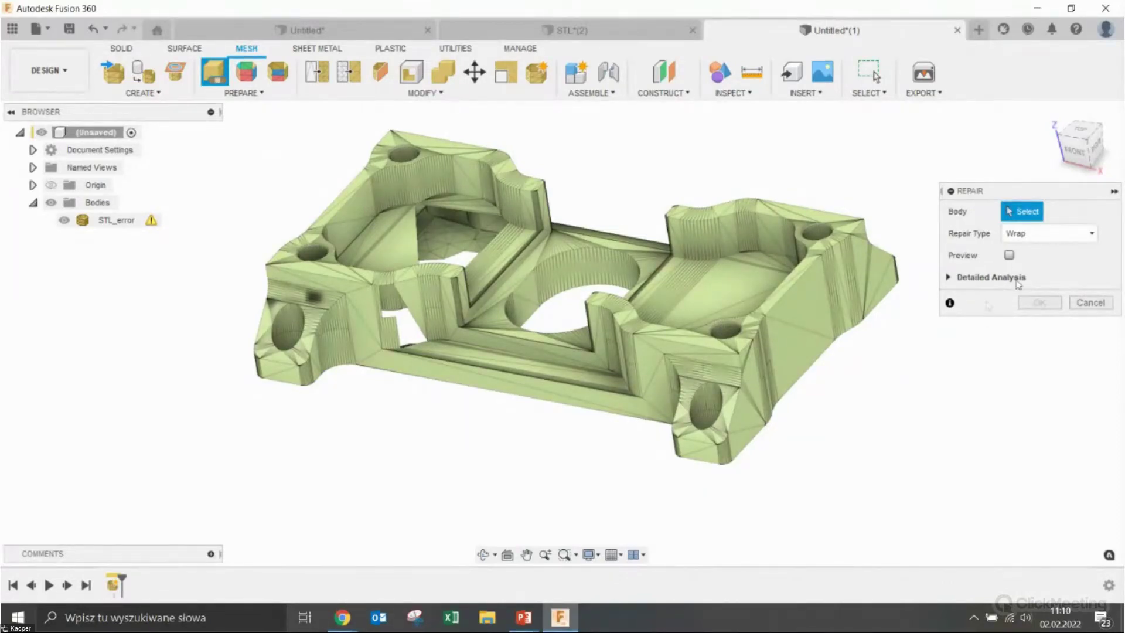
{"action": "left_click", "coordinate": [1040, 235]}
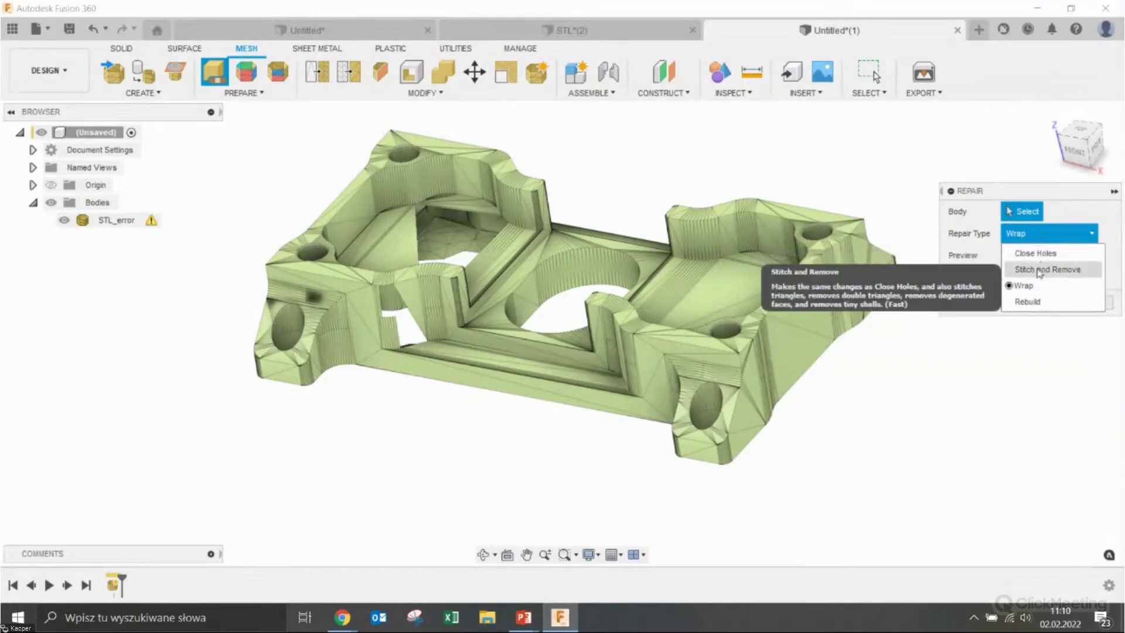
{"action": "left_click", "coordinate": [994, 260]}
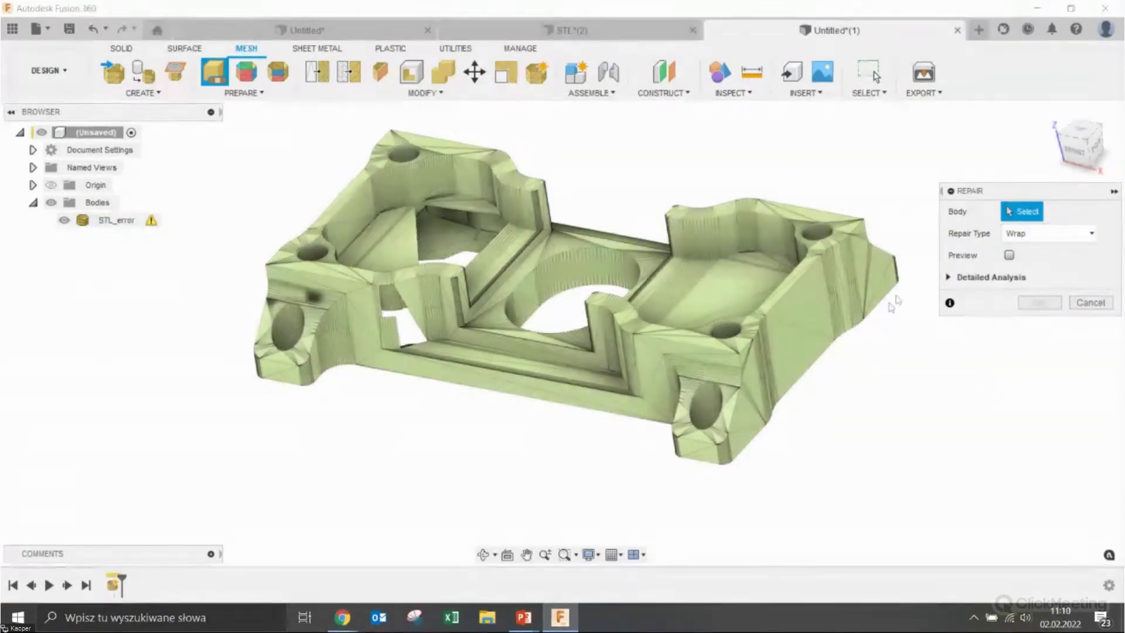
{"action": "left_click", "coordinate": [1014, 234]}
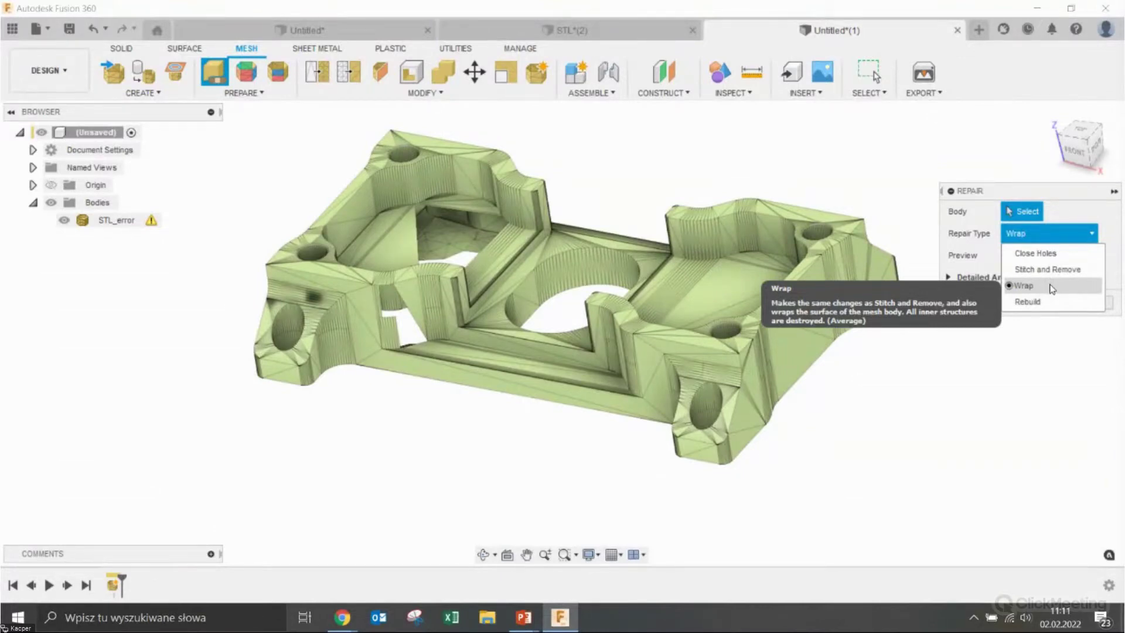
Set Repair Type to Close Holes with preview on for the STL_error body
{"action": "left_click", "coordinate": [992, 258]}
{"action": "left_click", "coordinate": [1010, 257]}
{"action": "left_click", "coordinate": [1049, 233]}
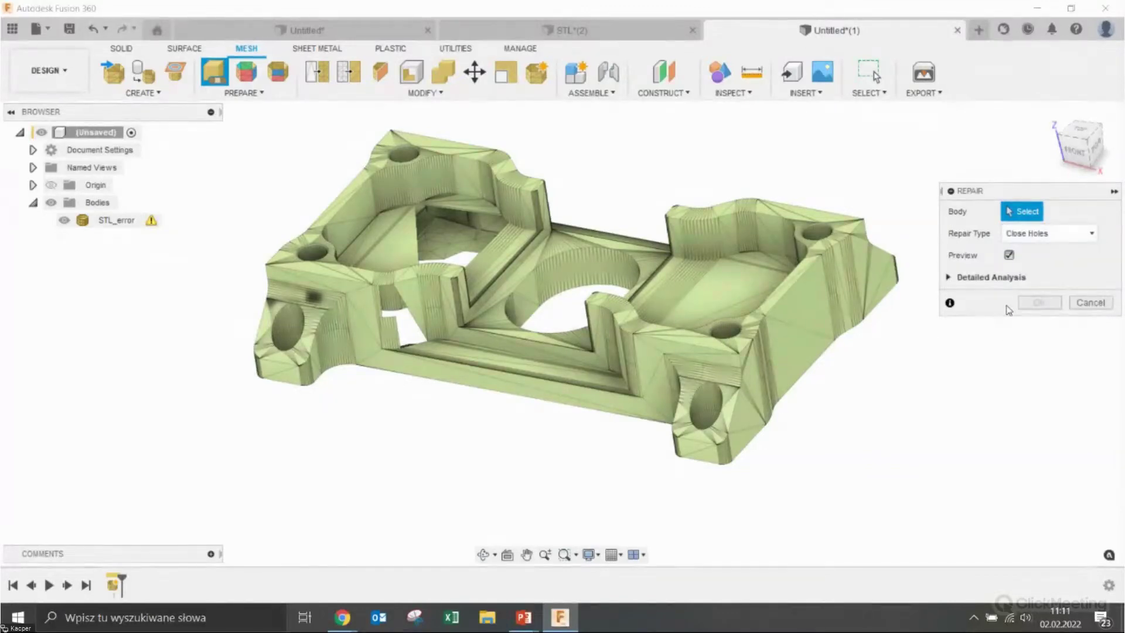
{"action": "left_click", "coordinate": [716, 241]}
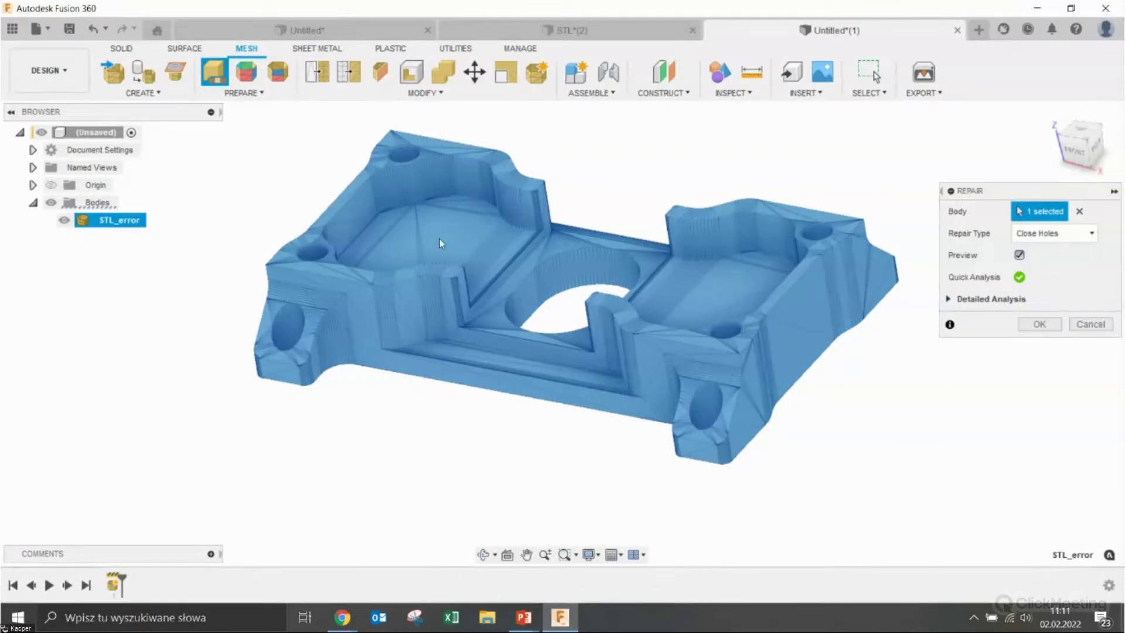
Apply the Close Holes repair and inspect the repaired underside
{"action": "mouse_move", "coordinate": [442, 510]}
{"action": "middle_mouse_down", "text": "shift"}
{"action": "mouse_move", "coordinate": [451, 378]}
{"action": "mouse_move", "coordinate": [706, 497]}
{"action": "middle_mouse_up", "text": "shift"}
{"action": "middle_click_drag", "start_coordinate": [385, 369], "coordinate": [417, 401]}
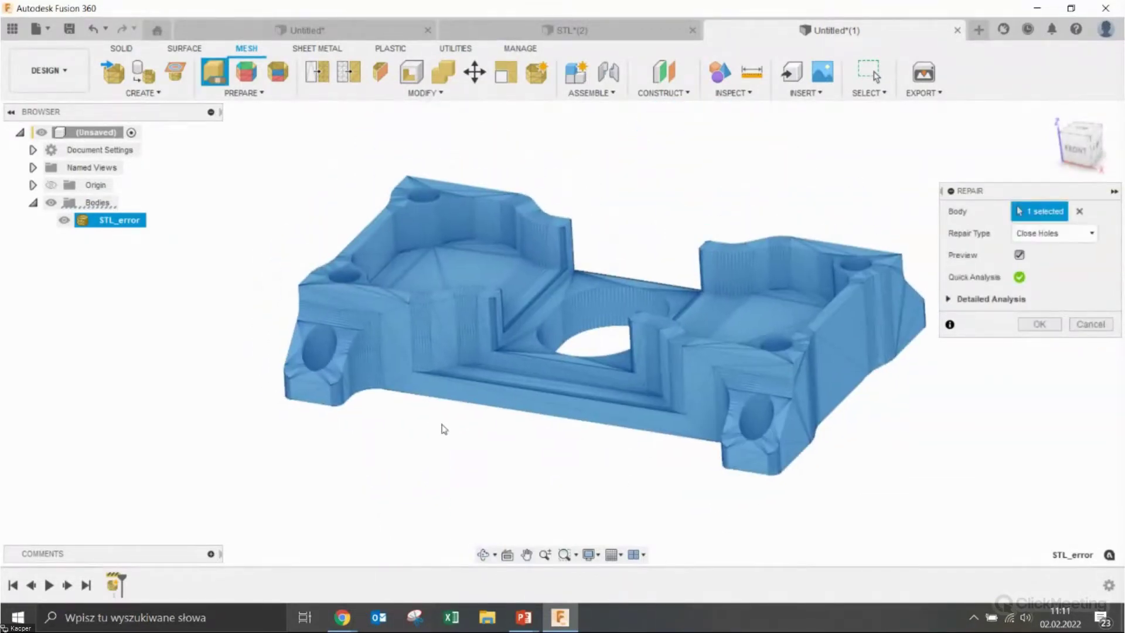
{"action": "left_click", "coordinate": [1037, 326]}
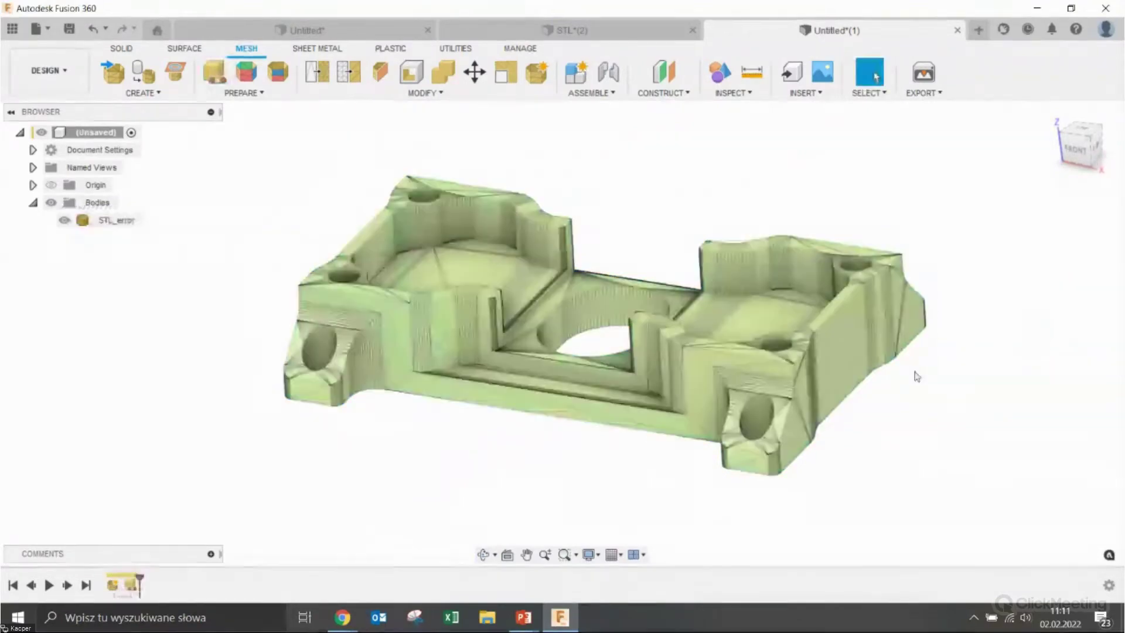
{"action": "mouse_move", "coordinate": [879, 373]}
{"action": "middle_mouse_down", "text": "shift"}
{"action": "mouse_move", "coordinate": [609, 377]}
{"action": "mouse_move", "coordinate": [573, 498]}
{"action": "mouse_move", "coordinate": [583, 297]}
{"action": "middle_mouse_up", "text": "shift"}
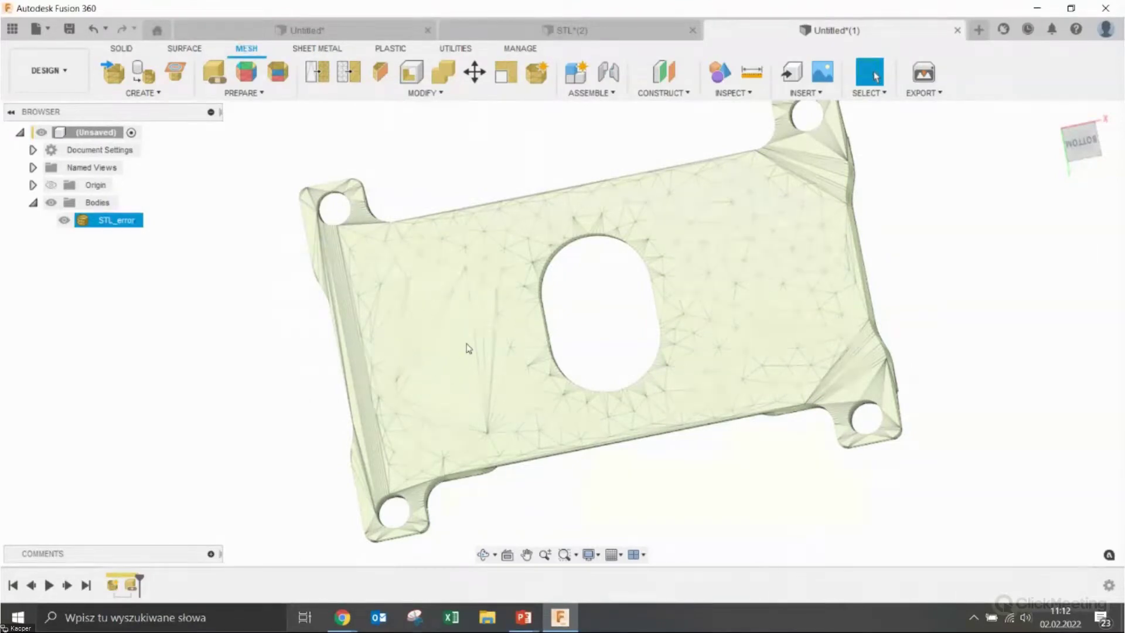
{"action": "middle_click_drag", "start_coordinate": [723, 494], "coordinate": [660, 525], "text": "shift"}
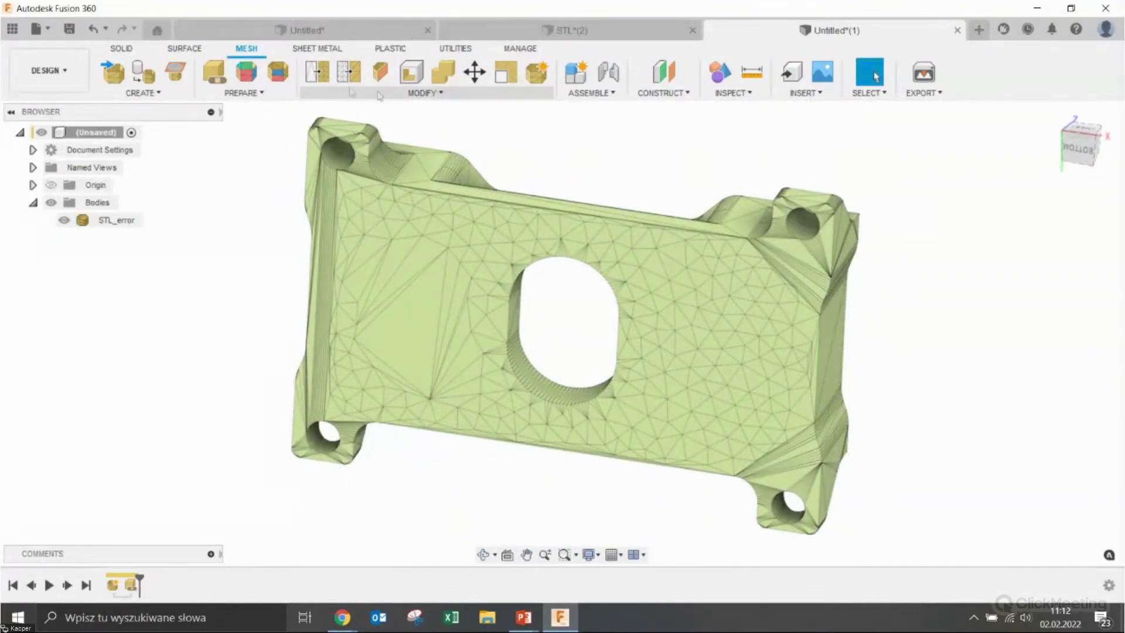
{"action": "left_click", "coordinate": [317, 73]}
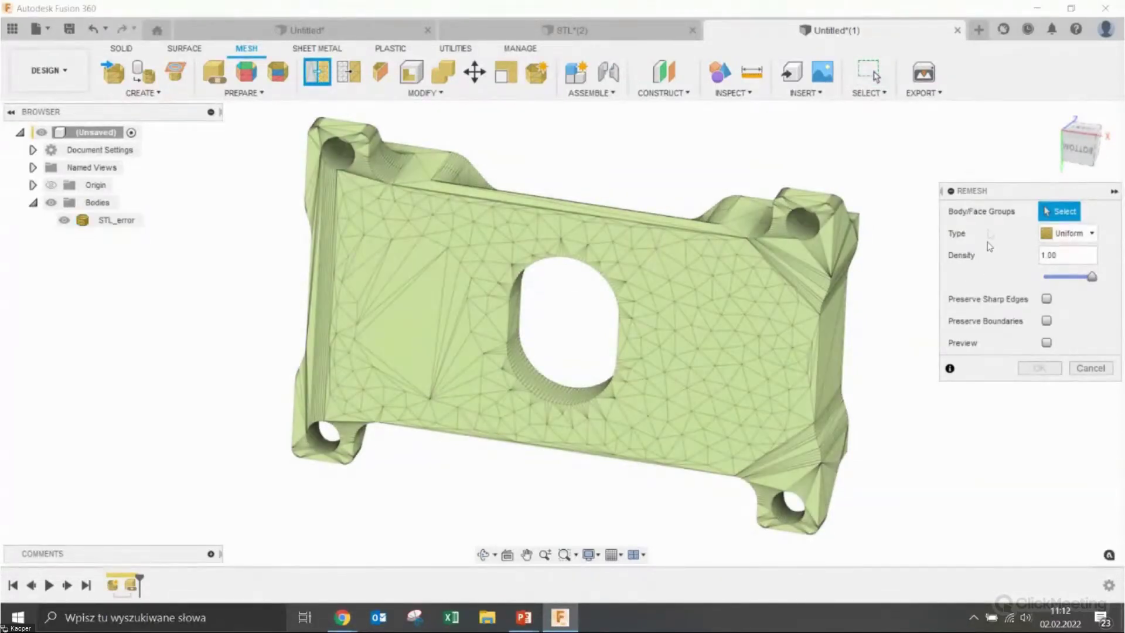
{"action": "left_click", "coordinate": [961, 214]}
{"action": "left_click", "coordinate": [960, 215]}
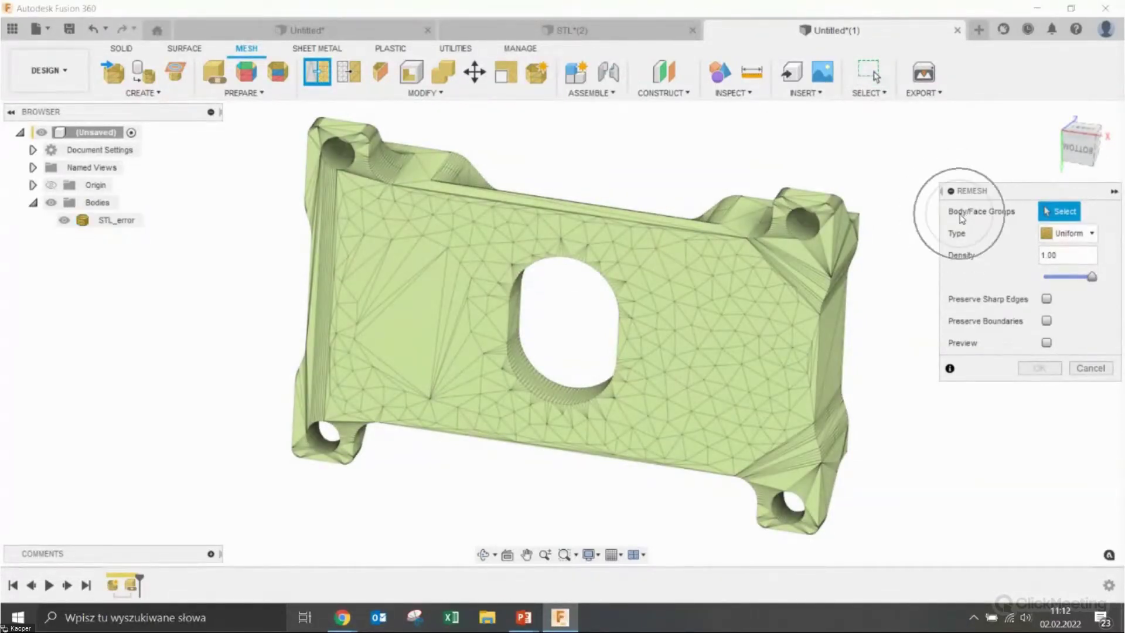
{"action": "left_click", "coordinate": [988, 216]}
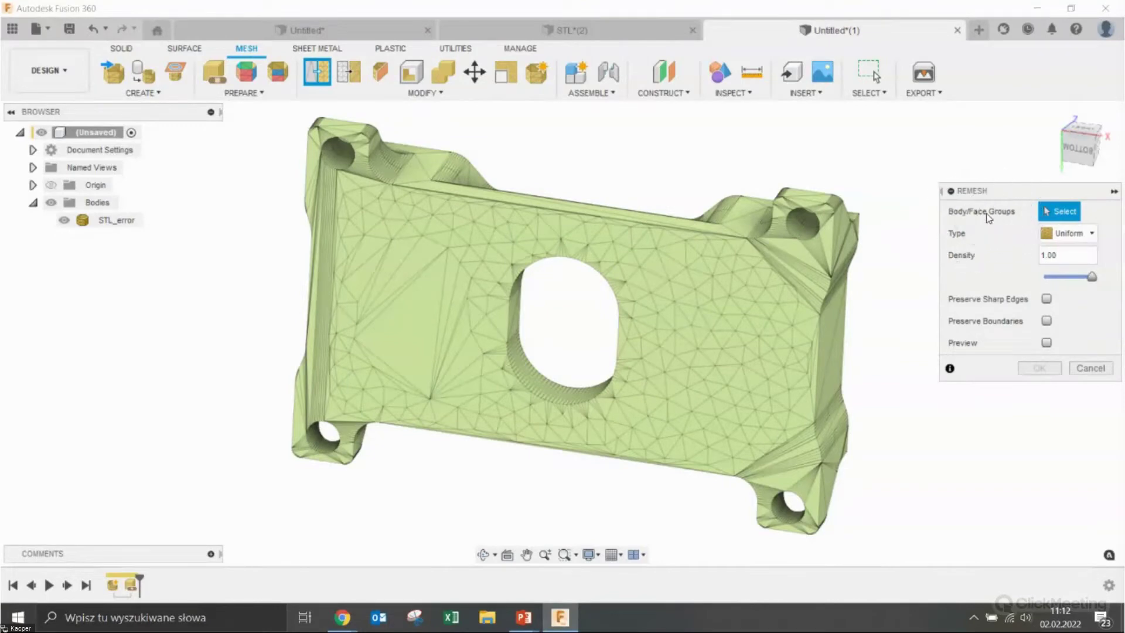
{"action": "left_click", "coordinate": [322, 295]}
{"action": "left_click", "coordinate": [465, 286]}
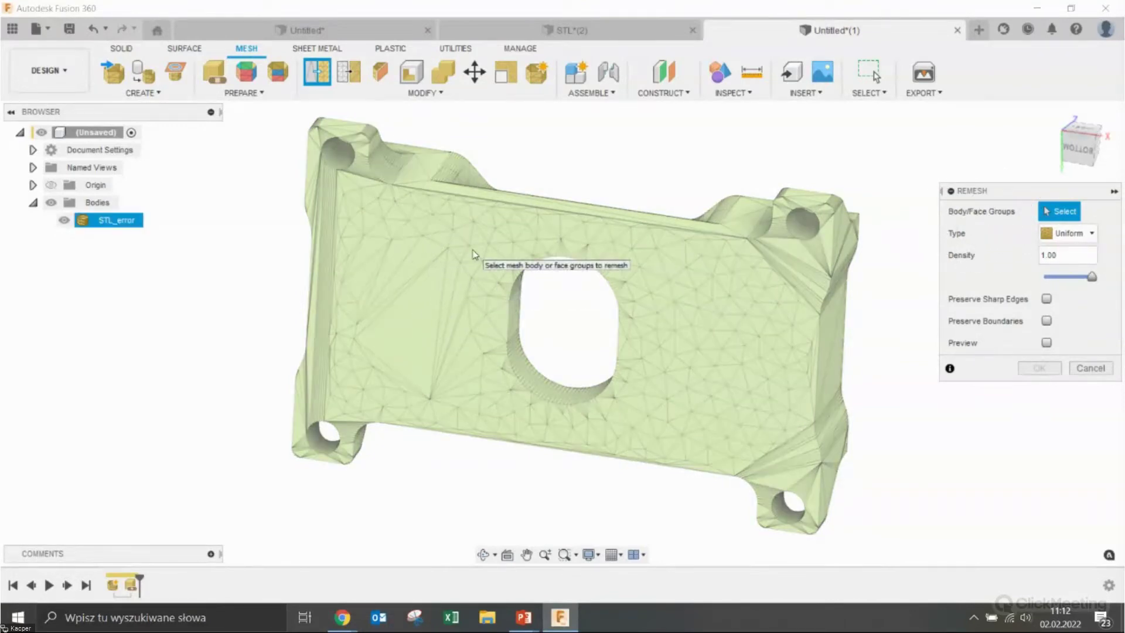
{"action": "left_click", "coordinate": [474, 256]}
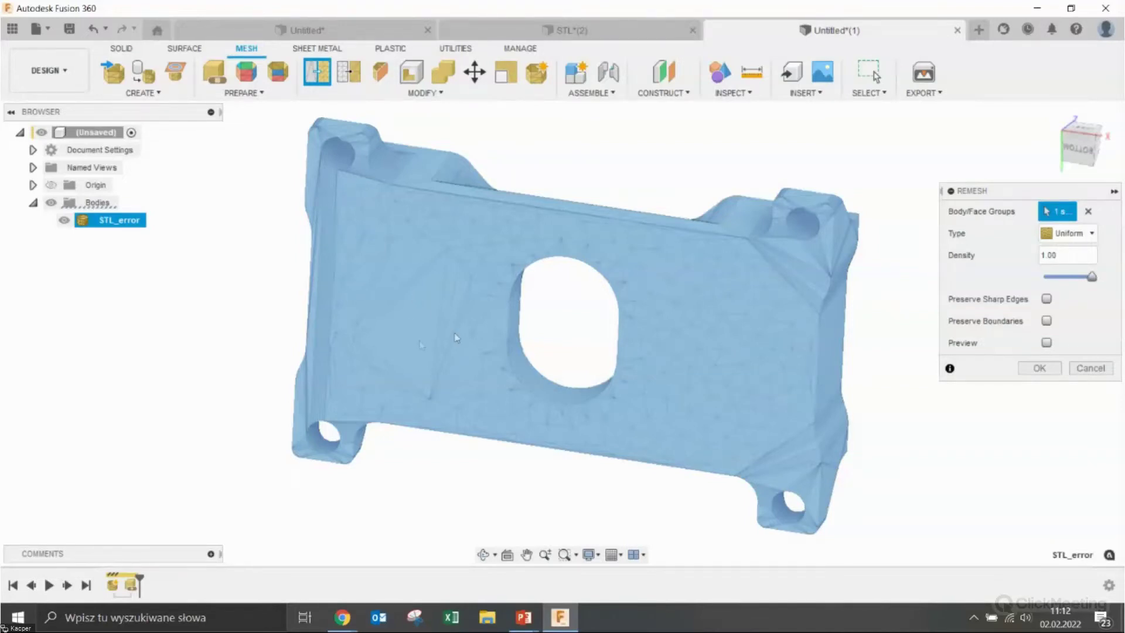
{"action": "left_click", "coordinate": [1096, 370]}
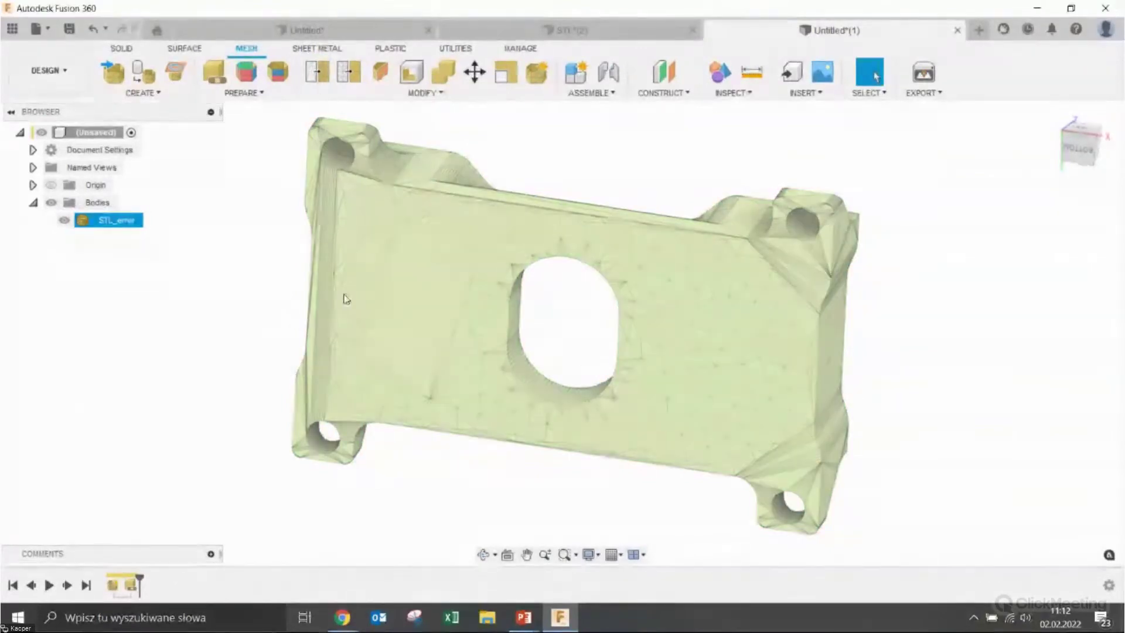
{"action": "middle_click_drag", "start_coordinate": [573, 201], "coordinate": [558, 245], "text": "shift"}
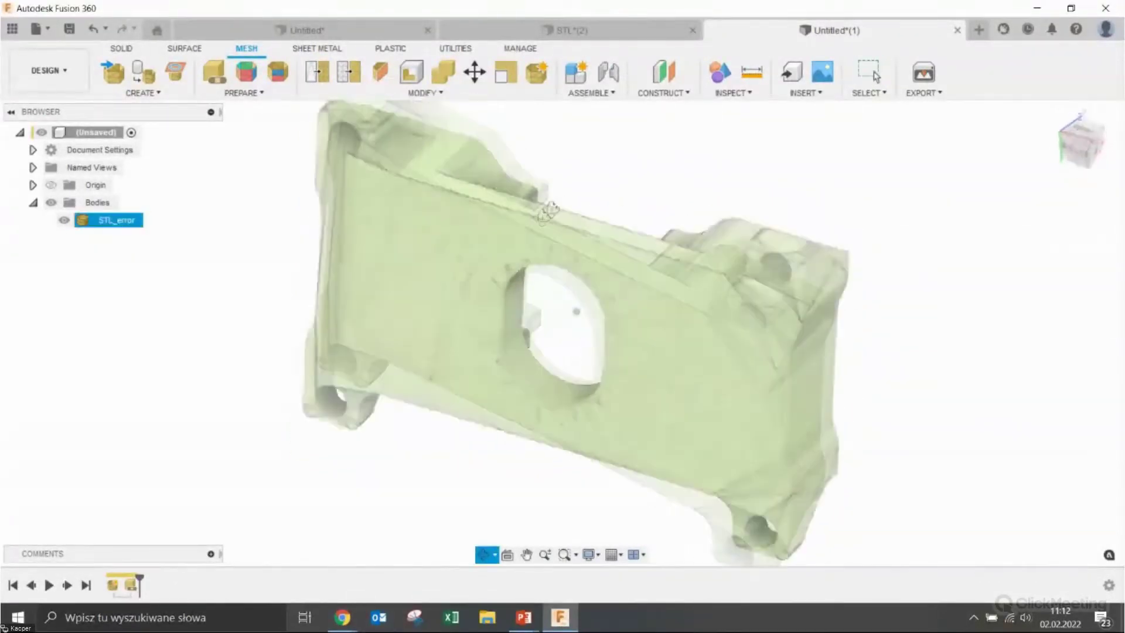
{"action": "left_click", "coordinate": [559, 249]}
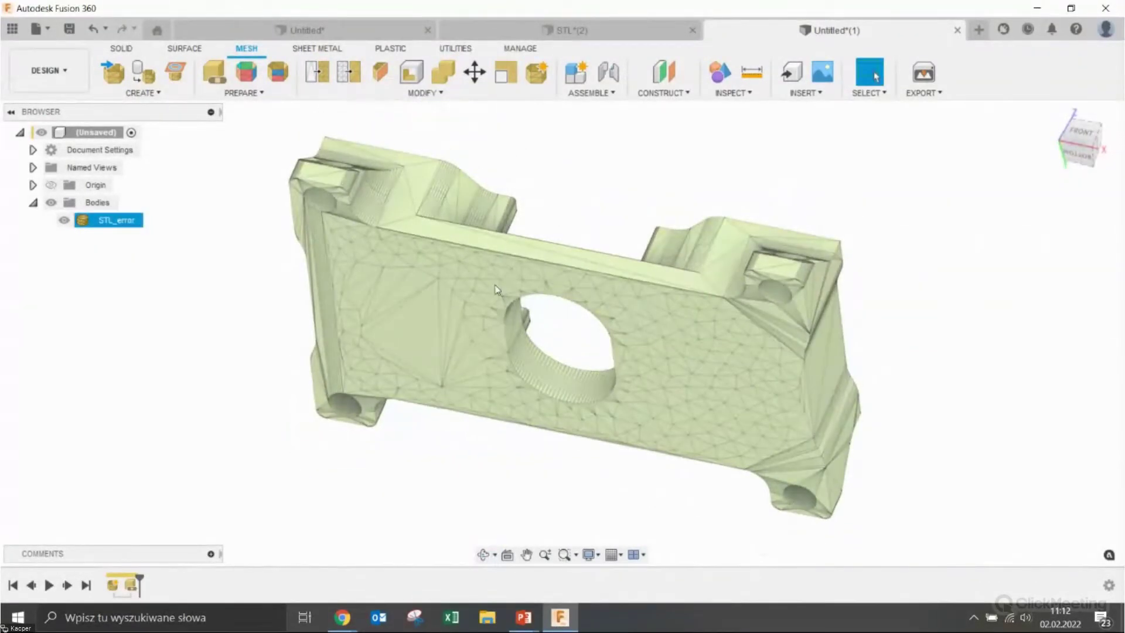
{"action": "key", "text": "Escape"}
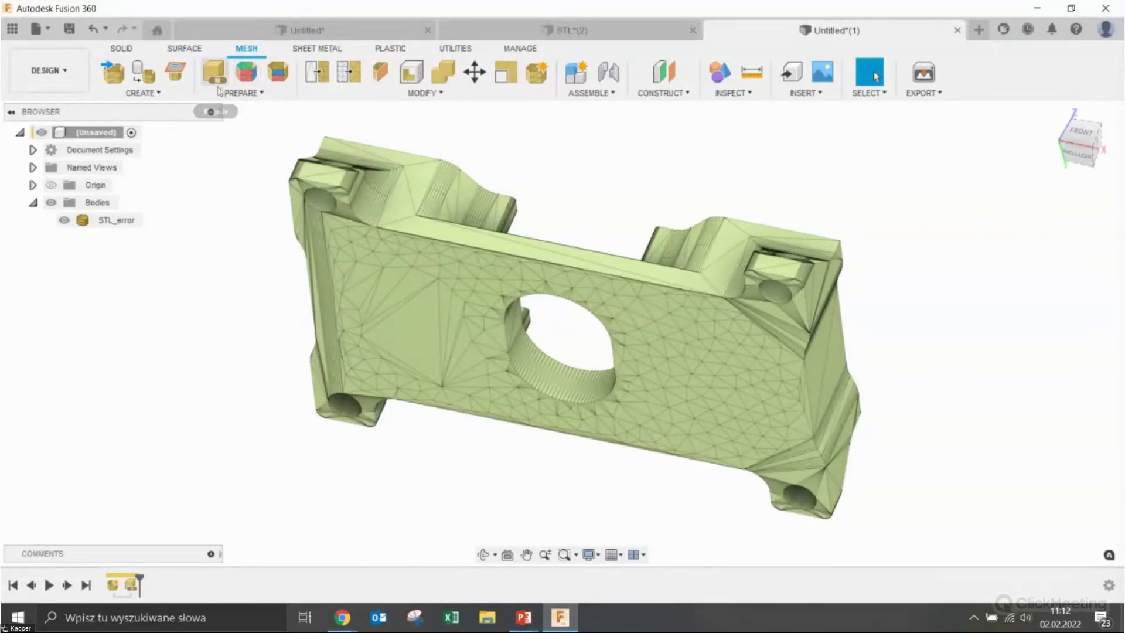
{"action": "left_click", "coordinate": [311, 80]}
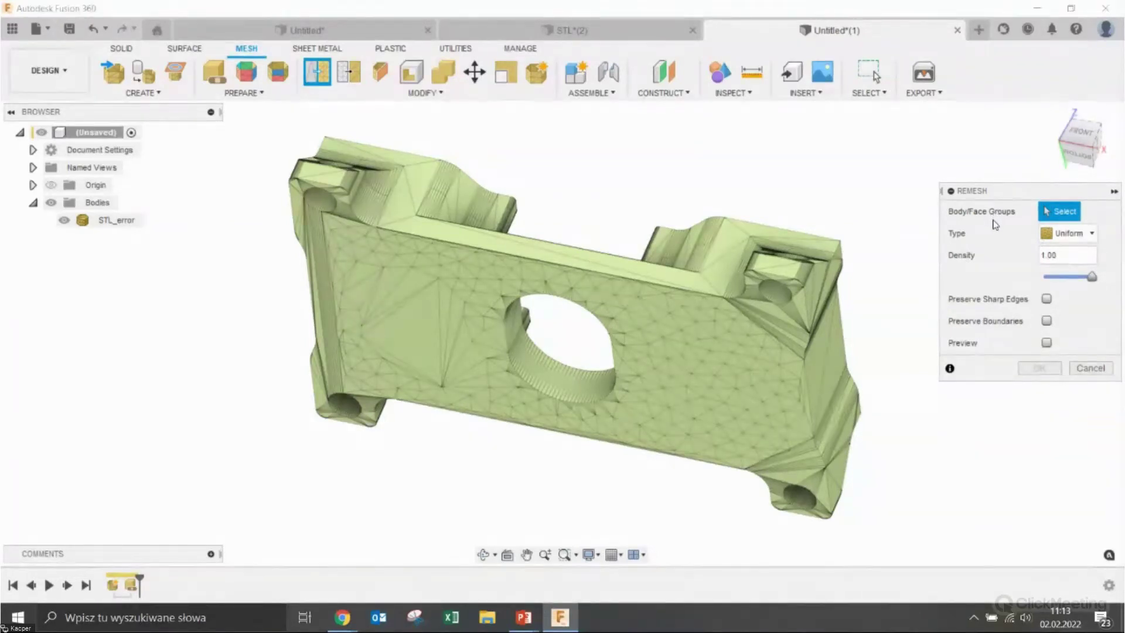
{"action": "left_click", "coordinate": [780, 329]}
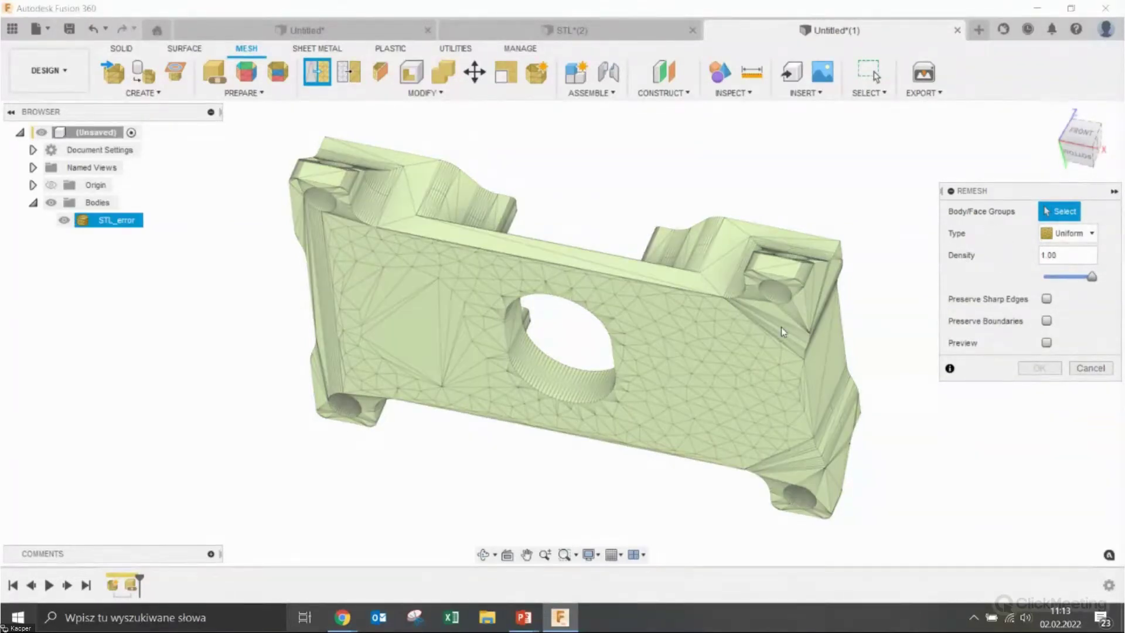
{"action": "left_click", "coordinate": [780, 331]}
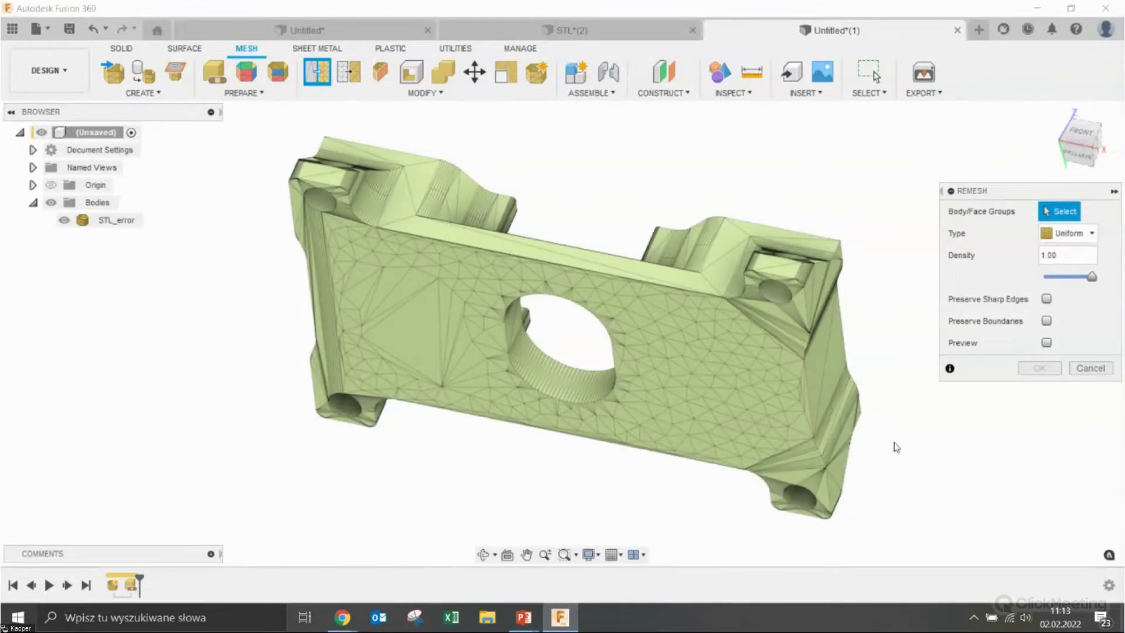
{"action": "left_click", "coordinate": [1090, 368]}
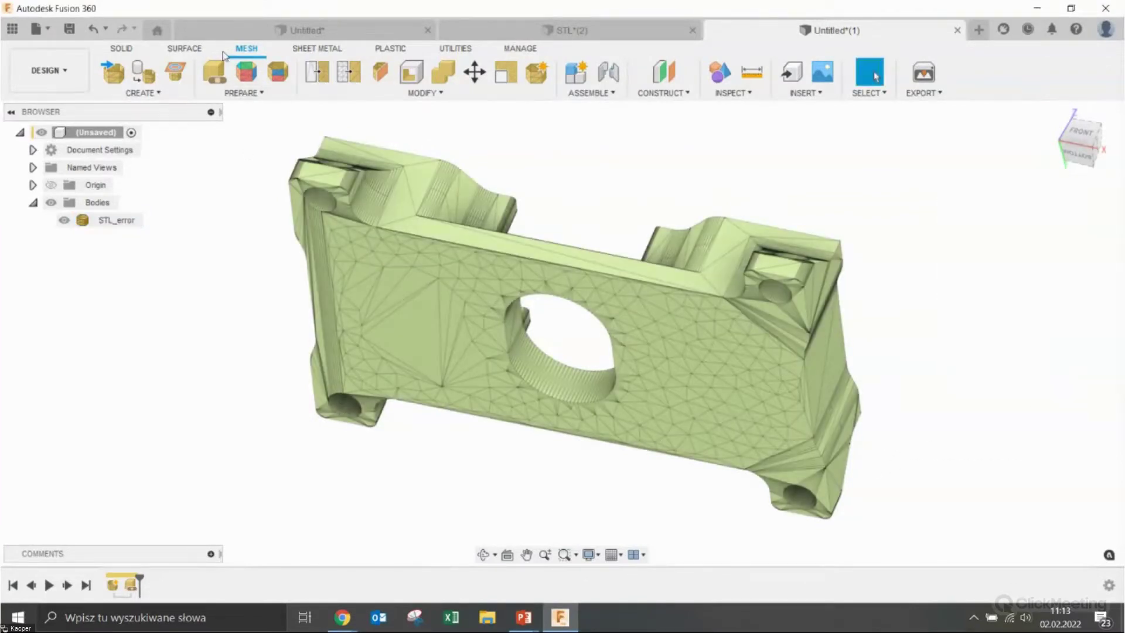
{"action": "left_click", "coordinate": [244, 78]}
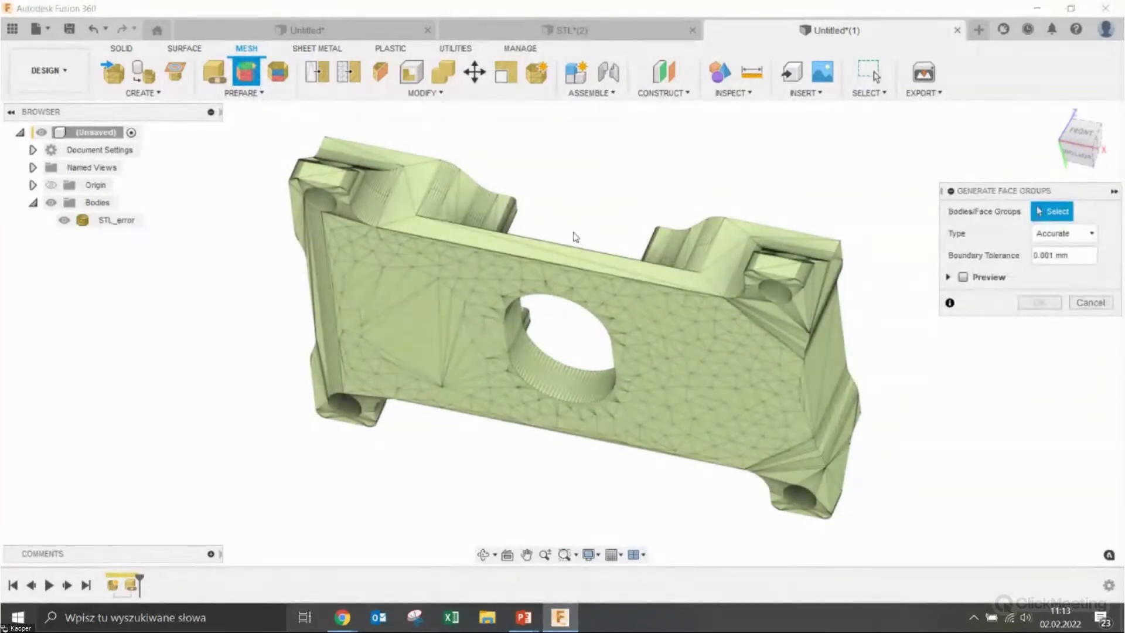
Set Generate Face Groups to Fast type on the mesh body with preview on
{"action": "middle_click_drag", "start_coordinate": [575, 239], "coordinate": [616, 275], "text": "shift"}
{"action": "left_click", "coordinate": [1072, 233]}
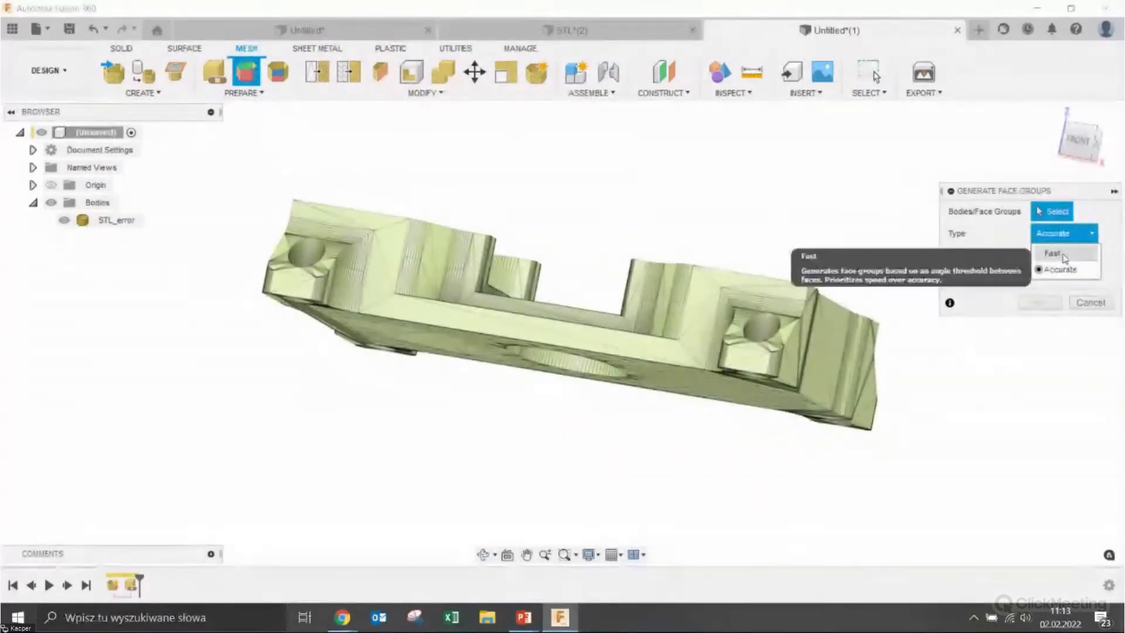
{"action": "left_click", "coordinate": [1064, 253]}
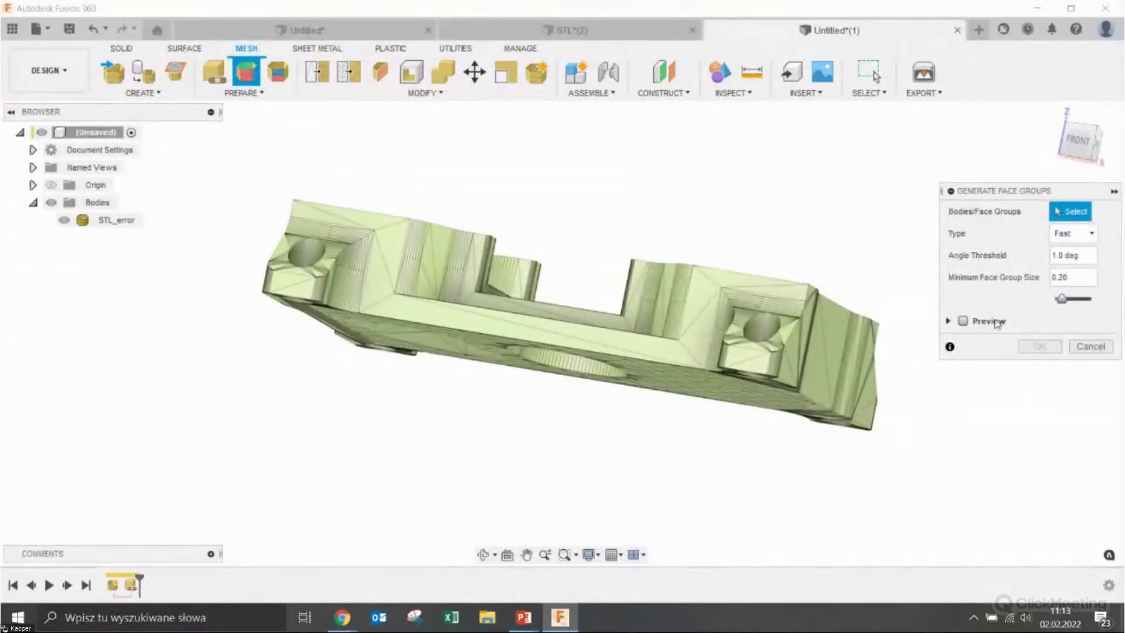
{"action": "left_click", "coordinate": [968, 326]}
{"action": "left_click", "coordinate": [970, 325]}
{"action": "left_click", "coordinate": [974, 326]}
{"action": "left_click", "coordinate": [862, 401]}
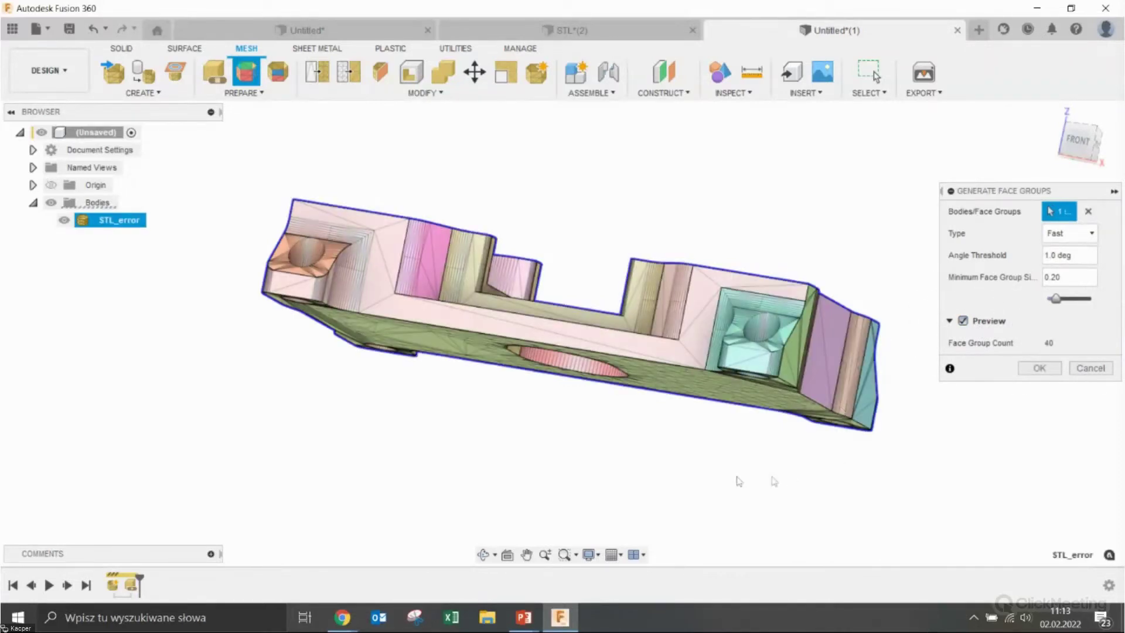
{"action": "mouse_move", "coordinate": [643, 473]}
{"action": "middle_mouse_down", "text": "shift"}
{"action": "mouse_move", "coordinate": [607, 444]}
{"action": "mouse_move", "coordinate": [566, 466]}
{"action": "middle_mouse_up", "text": "shift"}
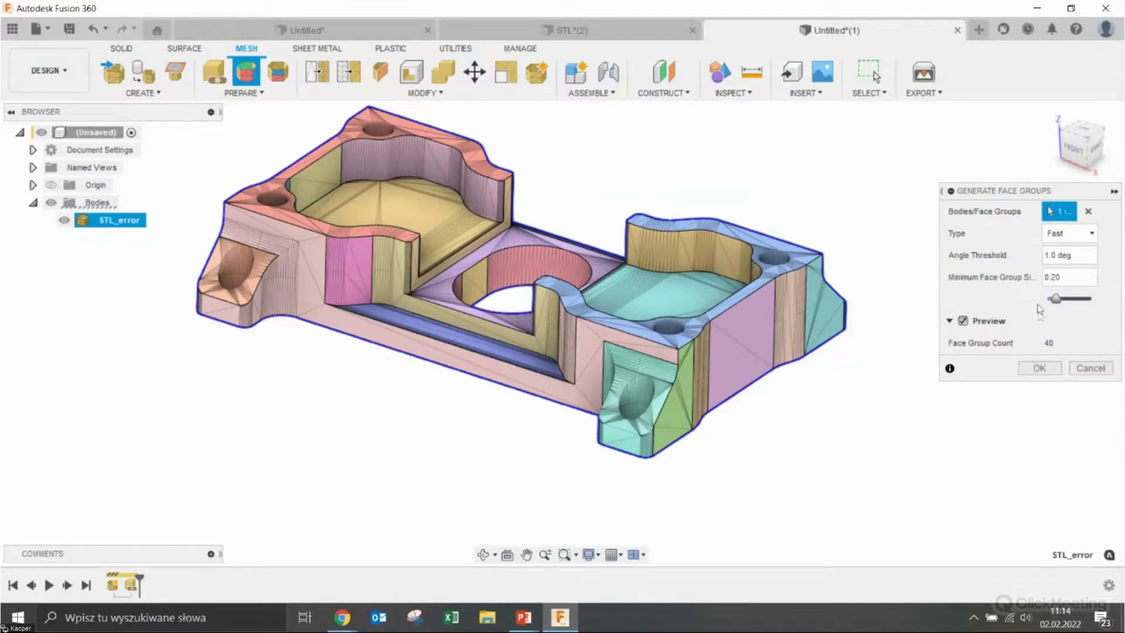
Check the underside, then apply the 40 face groups at 1.0 deg threshold
{"action": "left_click", "coordinate": [1070, 279]}
{"action": "middle_click_drag", "start_coordinate": [628, 523], "coordinate": [507, 134], "text": "shift"}
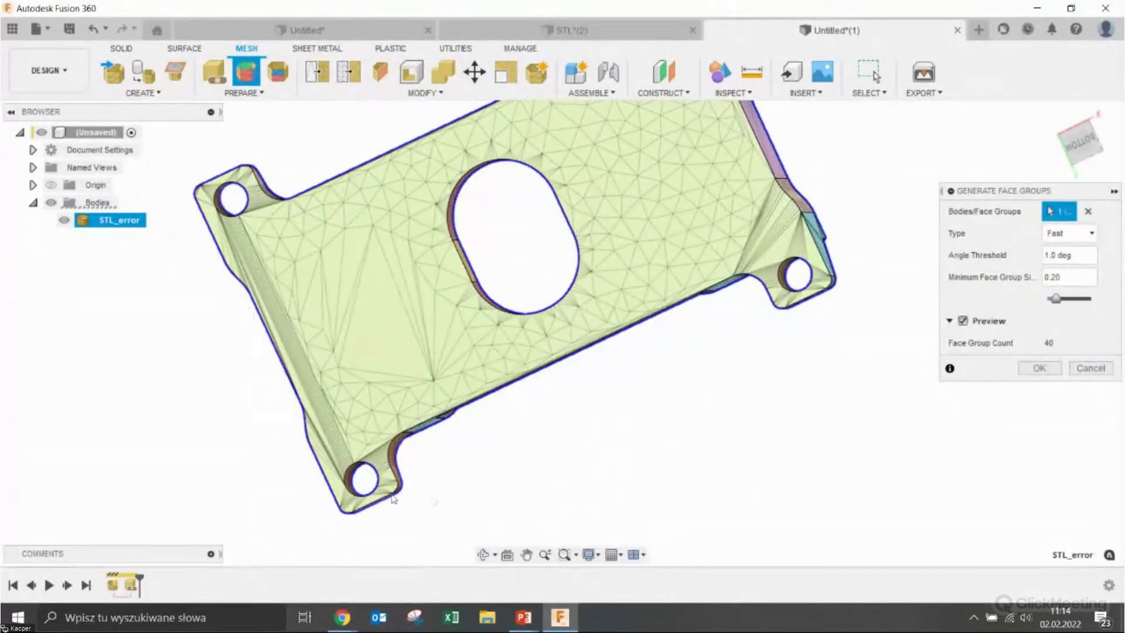
{"action": "middle_click_drag", "start_coordinate": [684, 329], "coordinate": [556, 225], "text": "shift"}
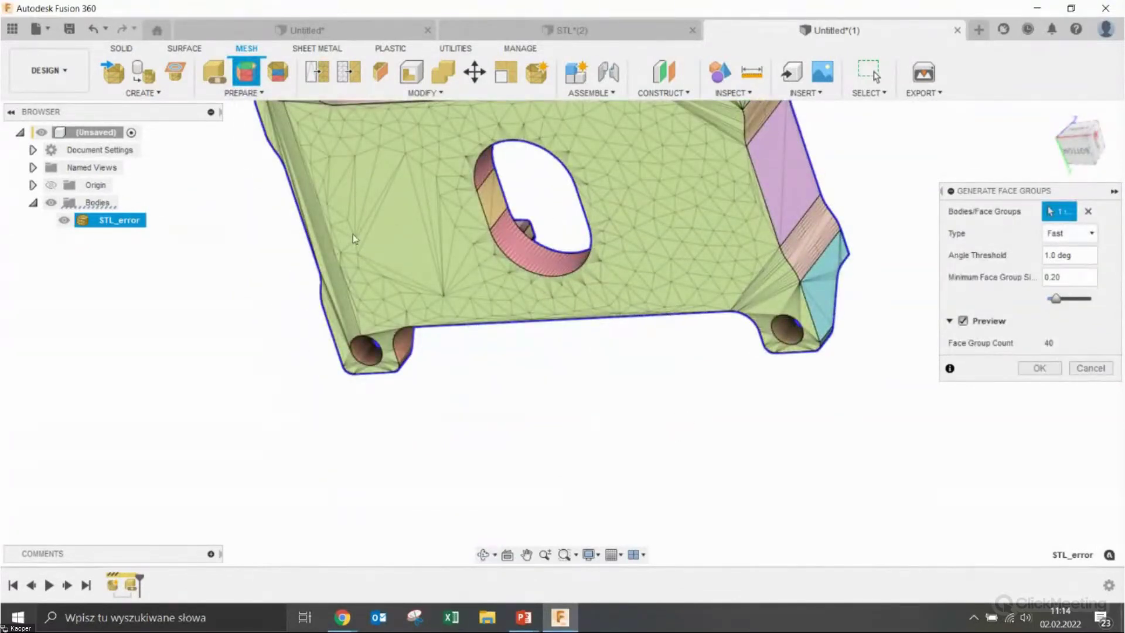
{"action": "left_click", "coordinate": [1040, 368]}
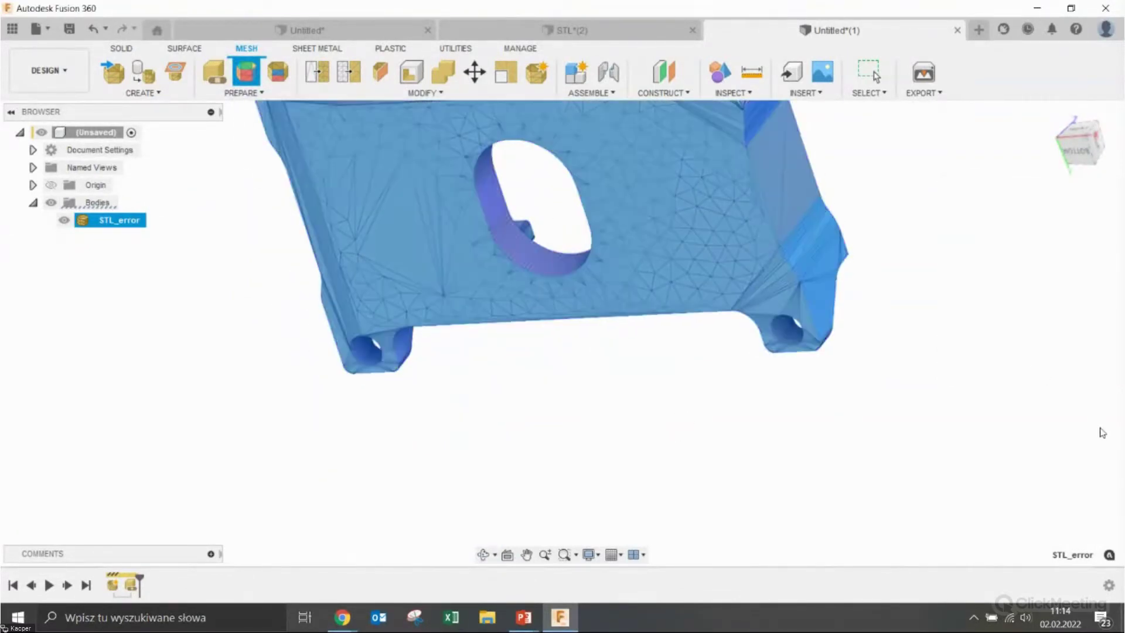
{"action": "scroll", "coordinate": [746, 447], "scroll_direction": "down", "scroll_amount": 3}
{"action": "mouse_move", "coordinate": [657, 443]}
{"action": "middle_mouse_down", "text": "shift"}
{"action": "mouse_move", "coordinate": [651, 452]}
{"action": "mouse_move", "coordinate": [545, 359]}
{"action": "middle_mouse_up", "text": "shift"}
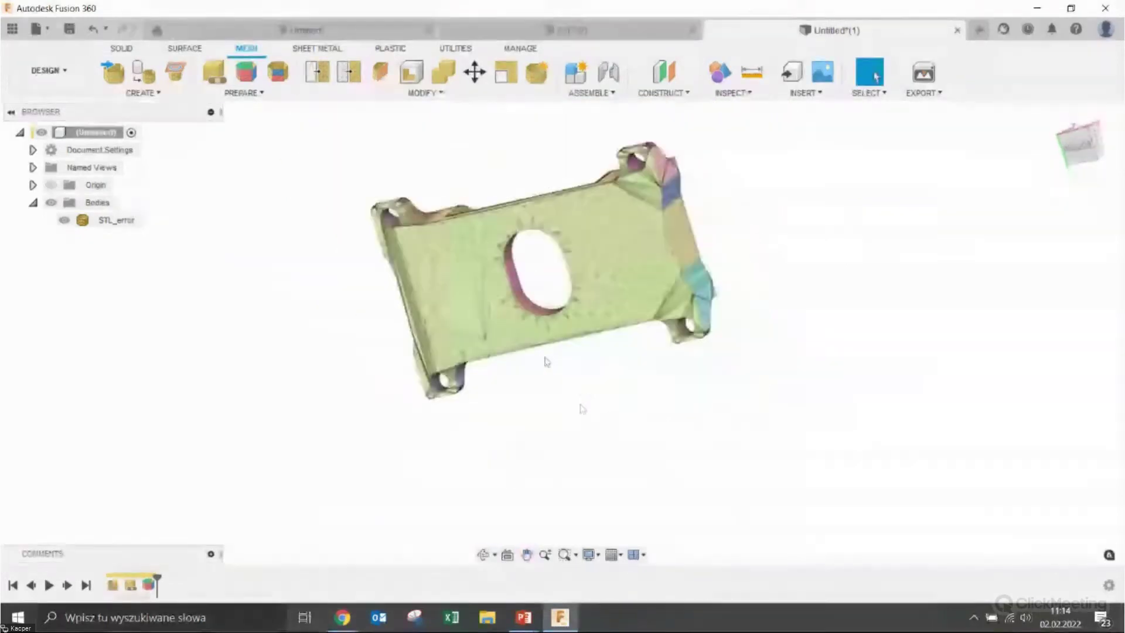
Remesh the main face group with Uniform type at density 0.7
{"action": "left_click", "coordinate": [321, 86]}
{"action": "left_click", "coordinate": [448, 278]}
{"action": "mouse_move", "coordinate": [649, 439]}
{"action": "middle_mouse_down", "text": "shift"}
{"action": "mouse_move", "coordinate": [558, 383]}
{"action": "mouse_move", "coordinate": [900, 438]}
{"action": "middle_mouse_up", "text": "shift"}
{"action": "mouse_move", "coordinate": [1091, 276]}
{"action": "left_mouse_down"}
{"action": "mouse_move", "coordinate": [1057, 277]}
{"action": "mouse_move", "coordinate": [1102, 280]}
{"action": "left_mouse_up"}
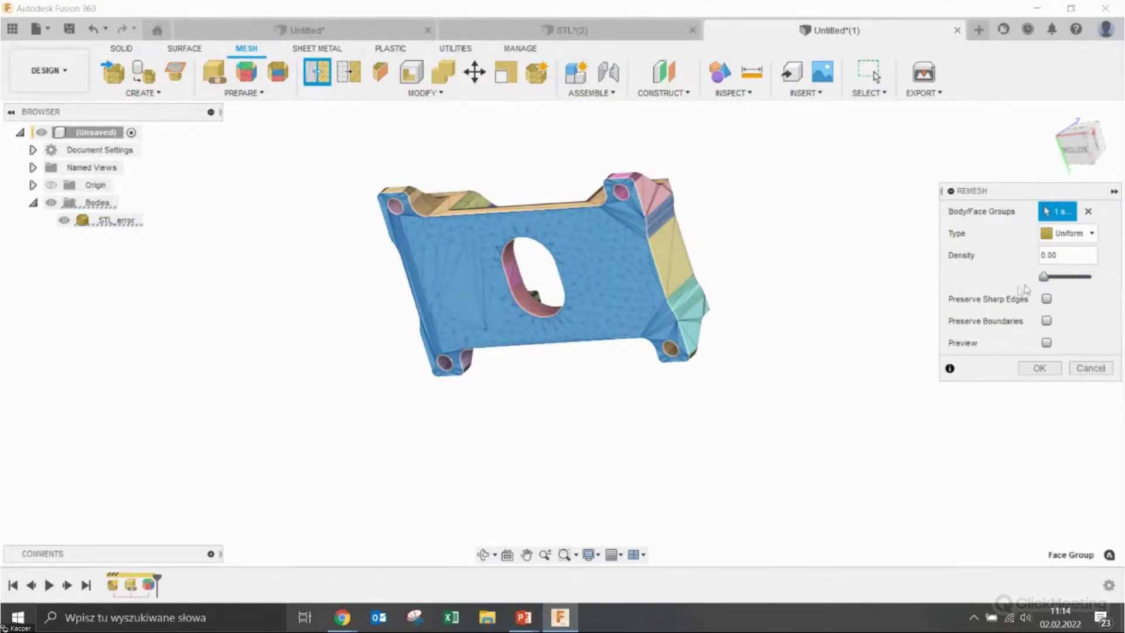
{"action": "left_click_drag", "start_coordinate": [1043, 276], "coordinate": [1085, 277]}
{"action": "left_click", "coordinate": [1072, 233]}
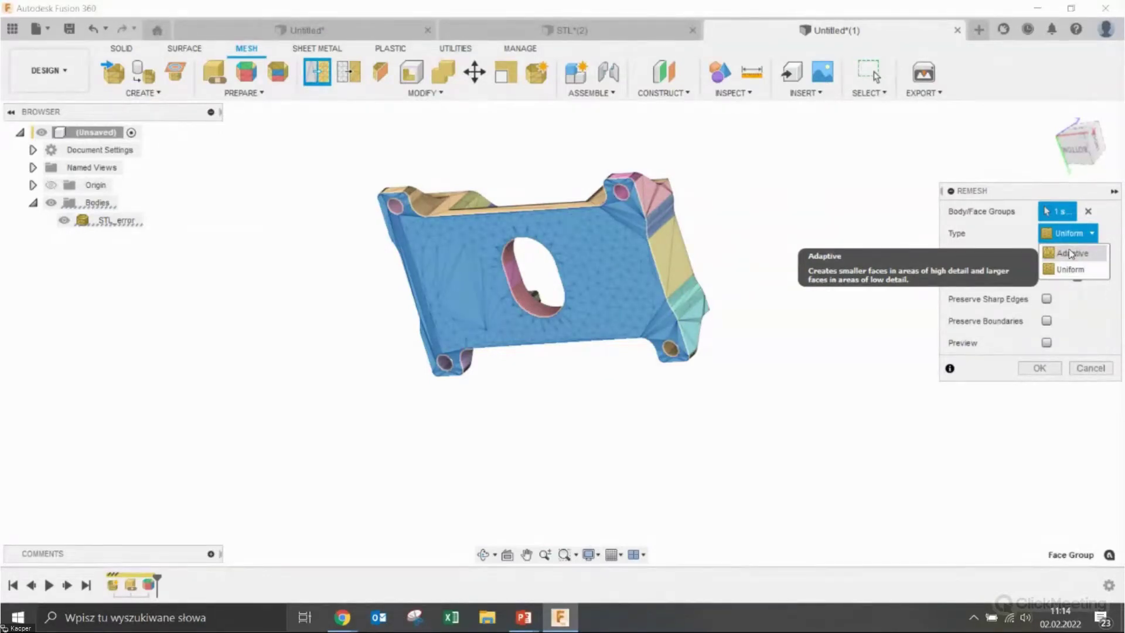
{"action": "left_click", "coordinate": [1071, 270]}
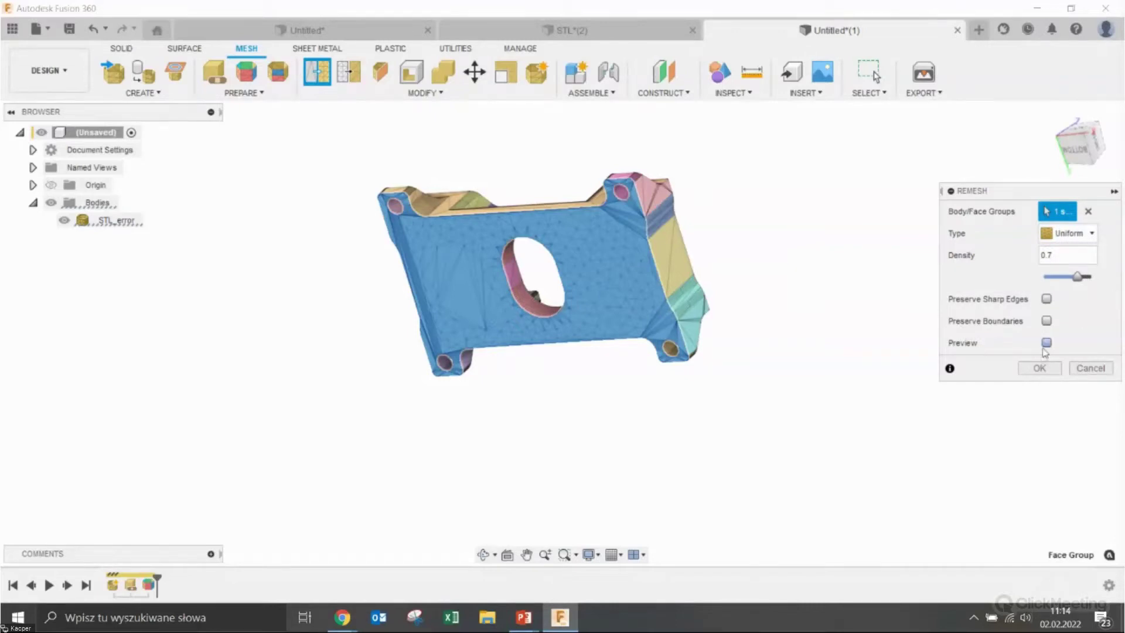
{"action": "left_click", "coordinate": [1040, 369]}
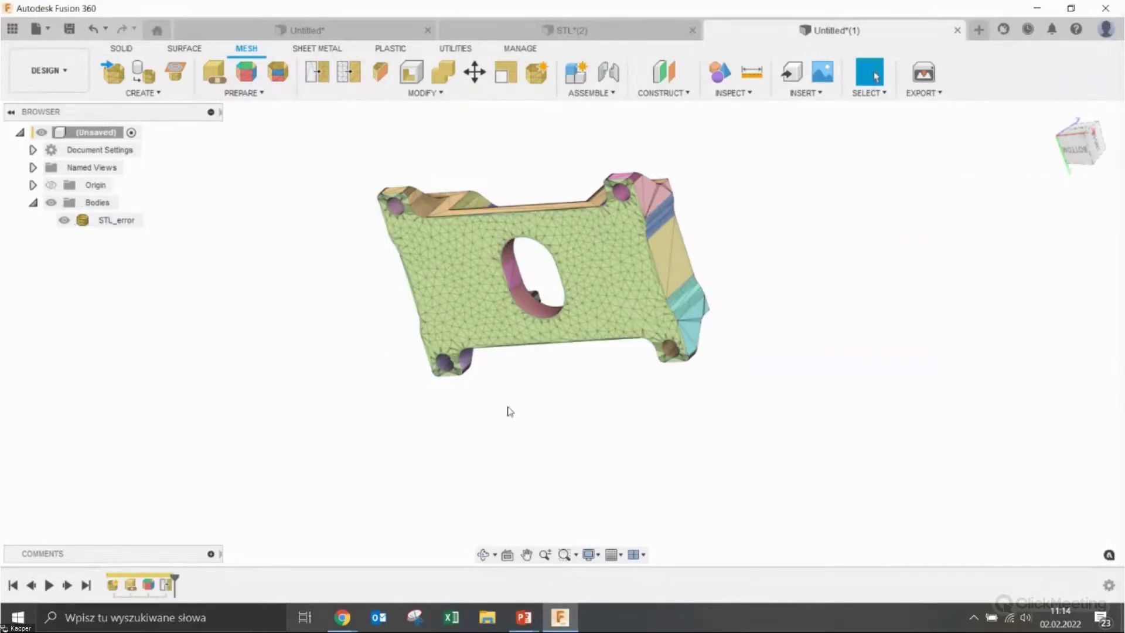
{"action": "middle_click_drag", "start_coordinate": [508, 410], "coordinate": [469, 287], "text": "shift"}
Orbit and zoom the STL_error mesh to view it from above
{"action": "left_click", "coordinate": [469, 287]}
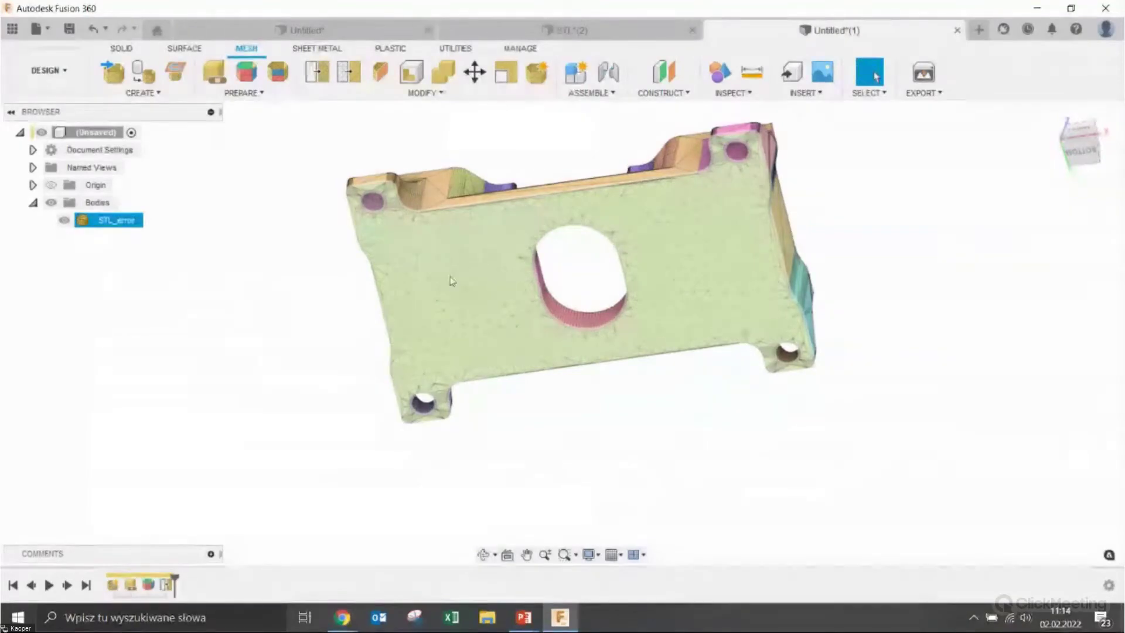
{"action": "scroll", "coordinate": [469, 282], "scroll_direction": "up", "scroll_amount": 1}
{"action": "mouse_move", "coordinate": [641, 397]}
{"action": "middle_mouse_down", "text": "shift"}
{"action": "mouse_move", "coordinate": [687, 442]}
{"action": "mouse_move", "coordinate": [595, 497]}
{"action": "mouse_move", "coordinate": [638, 454]}
{"action": "mouse_move", "coordinate": [628, 505]}
{"action": "middle_mouse_up", "text": "shift"}
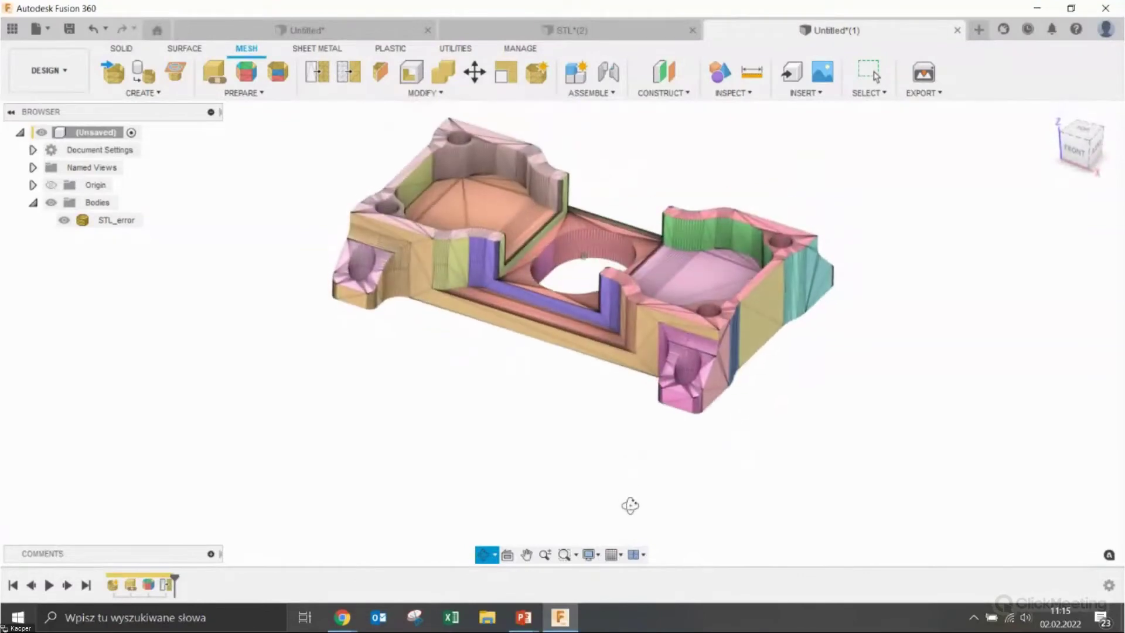
{"action": "scroll", "coordinate": [588, 395], "scroll_direction": "up", "scroll_amount": 2}
{"action": "left_click", "coordinate": [381, 312]}
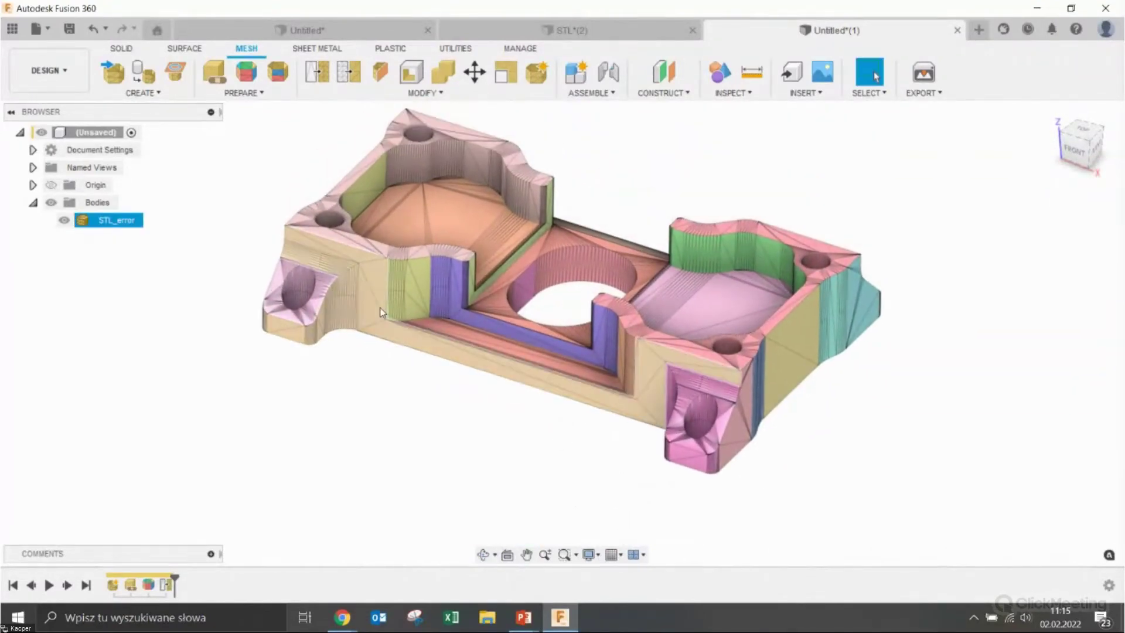
{"action": "left_click", "coordinate": [508, 421]}
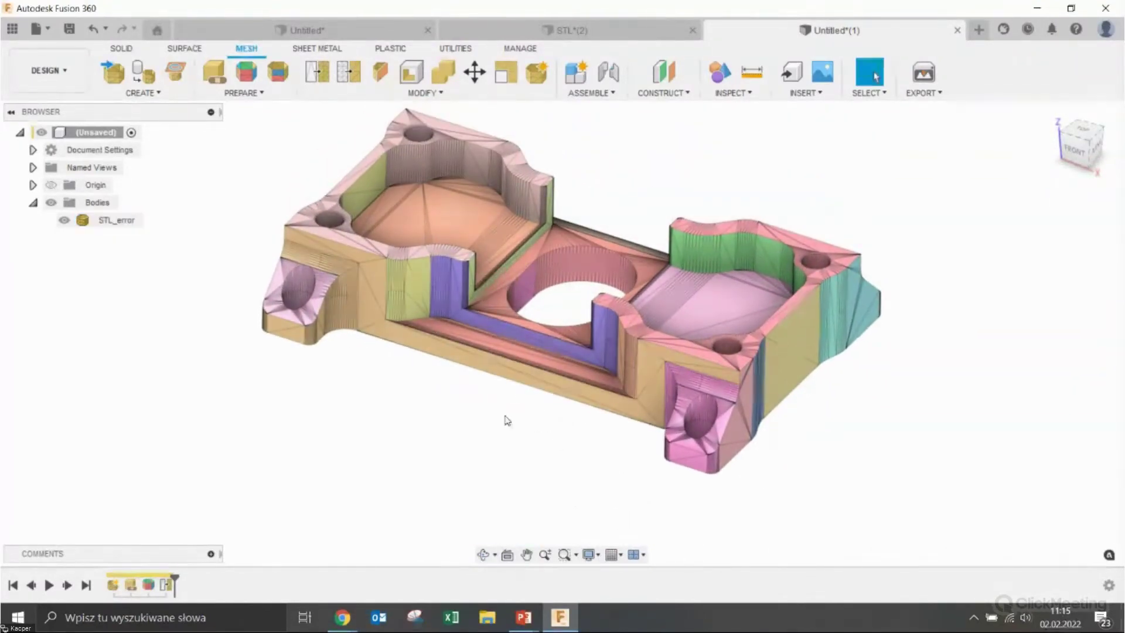
{"action": "middle_click_drag", "start_coordinate": [545, 424], "coordinate": [557, 410], "text": "shift"}
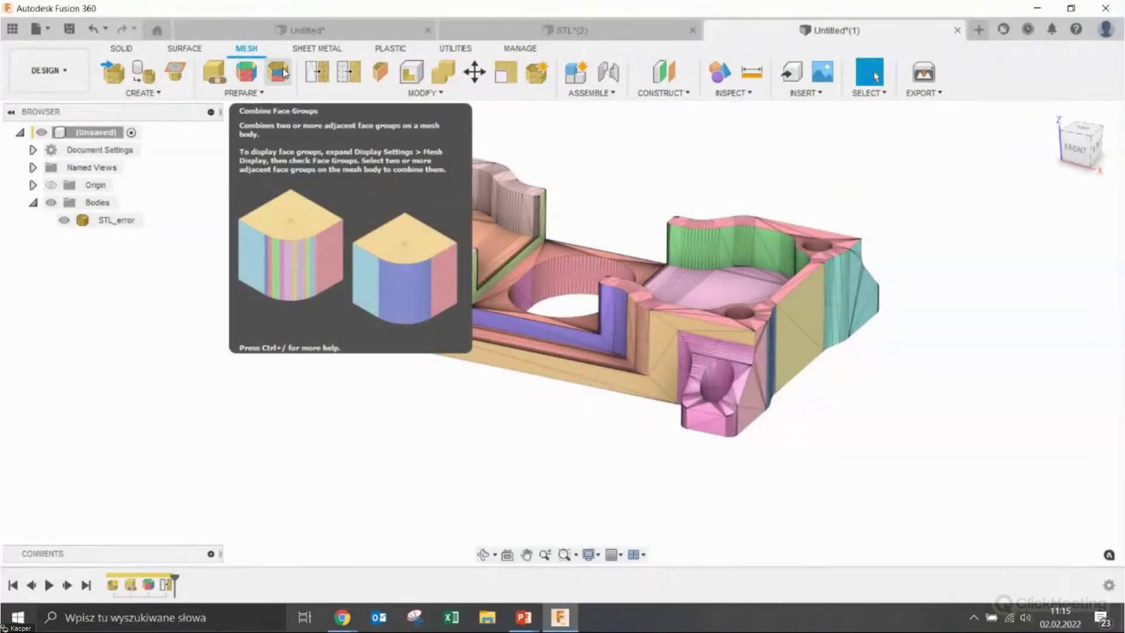
Combine the pink, narrow strip, yellow, green-teal and teal side-wall face groups into one
{"action": "left_click", "coordinate": [279, 72]}
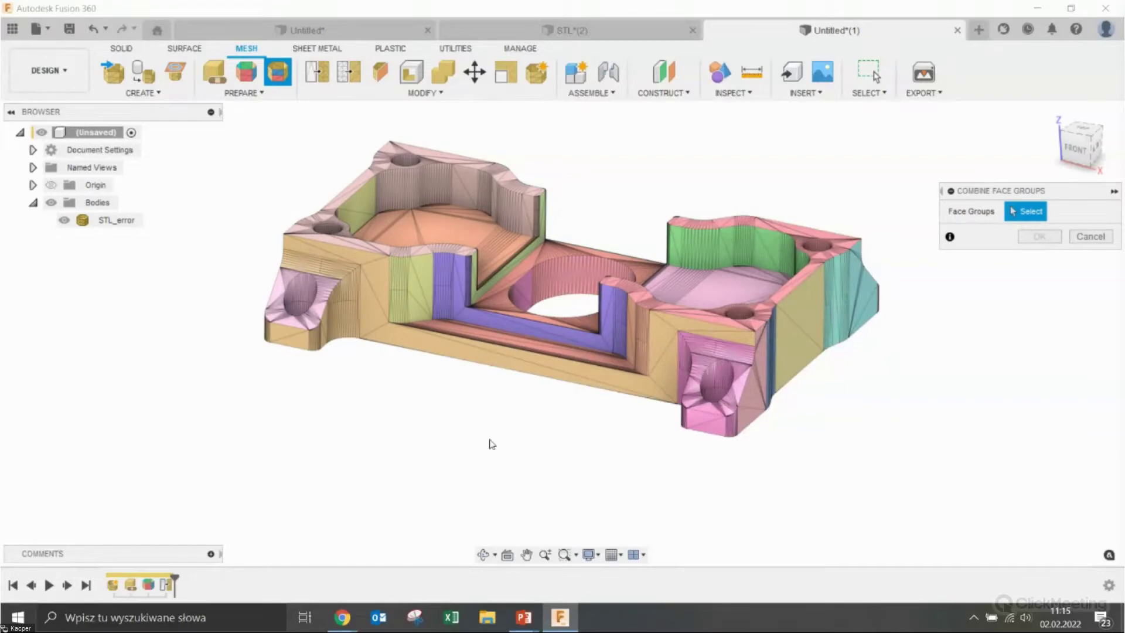
{"action": "middle_click_drag", "start_coordinate": [828, 432], "coordinate": [714, 401]}
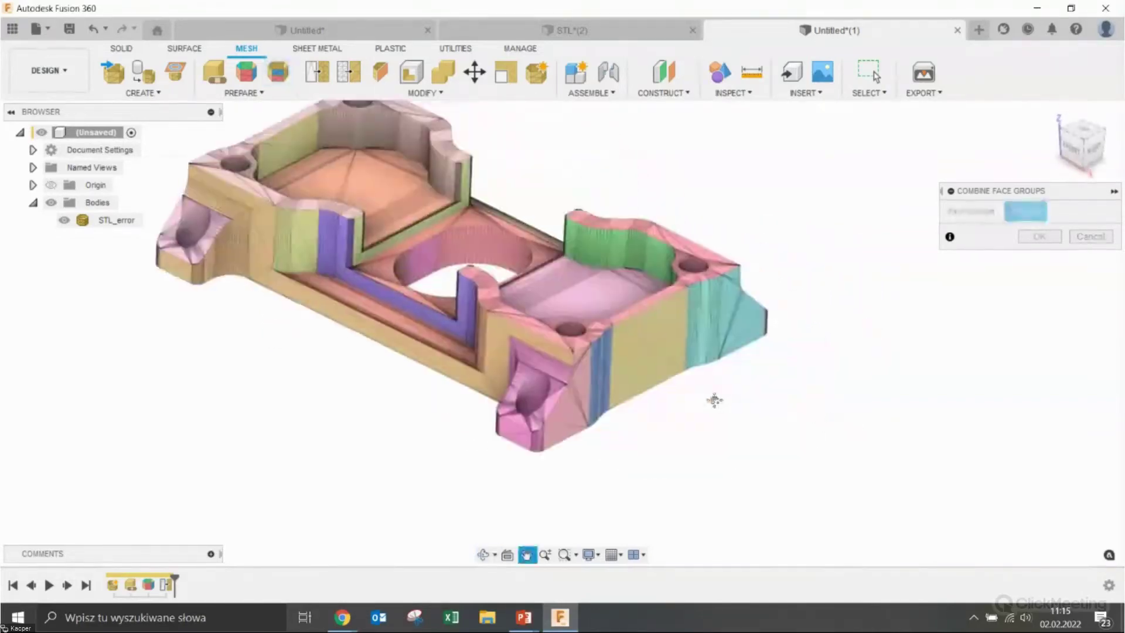
{"action": "scroll", "coordinate": [704, 445], "scroll_direction": "up", "scroll_amount": 3}
{"action": "middle_click_drag", "start_coordinate": [729, 430], "coordinate": [736, 436], "text": "shift"}
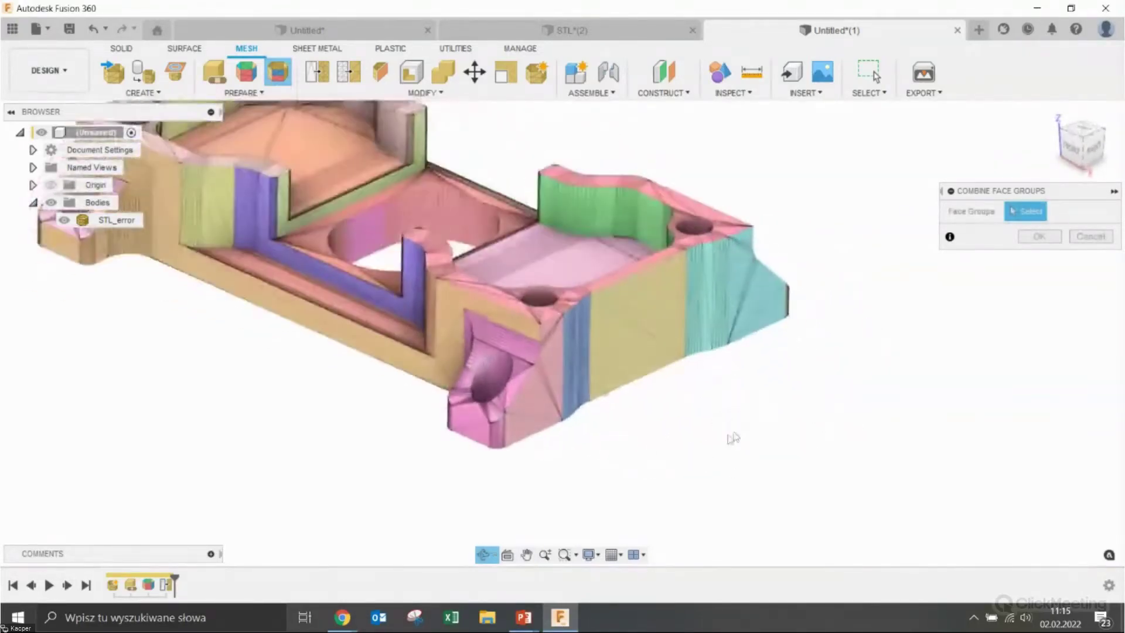
{"action": "left_click", "coordinate": [531, 381]}
{"action": "left_click", "coordinate": [576, 369]}
{"action": "left_click", "coordinate": [627, 349]}
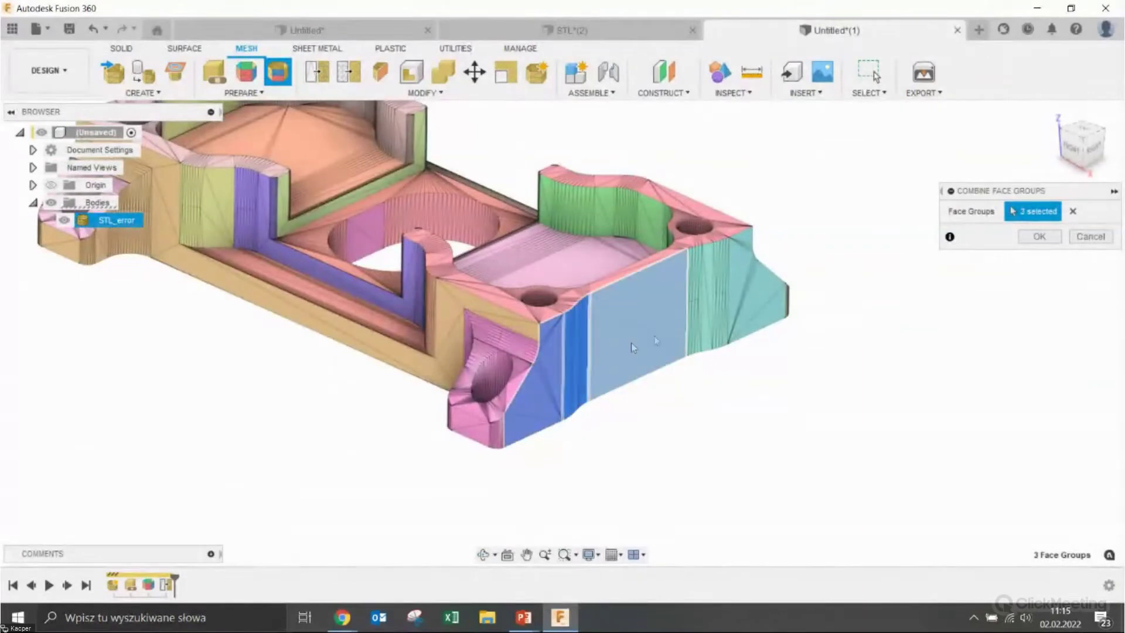
{"action": "left_click", "coordinate": [698, 317]}
{"action": "left_click", "coordinate": [756, 287]}
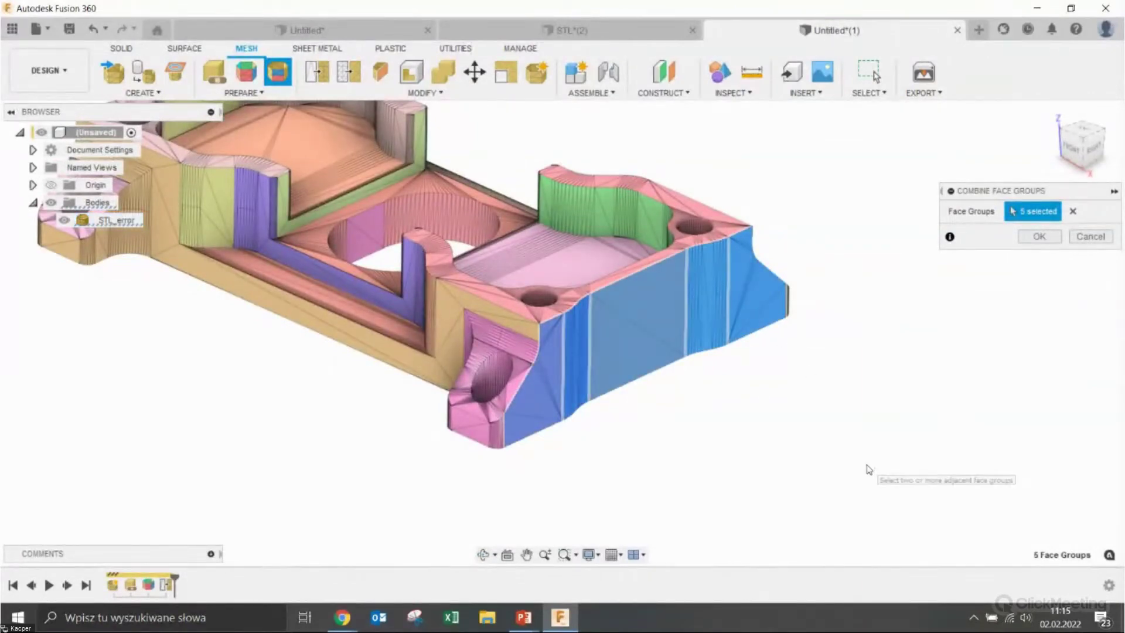
{"action": "left_click", "coordinate": [1039, 236]}
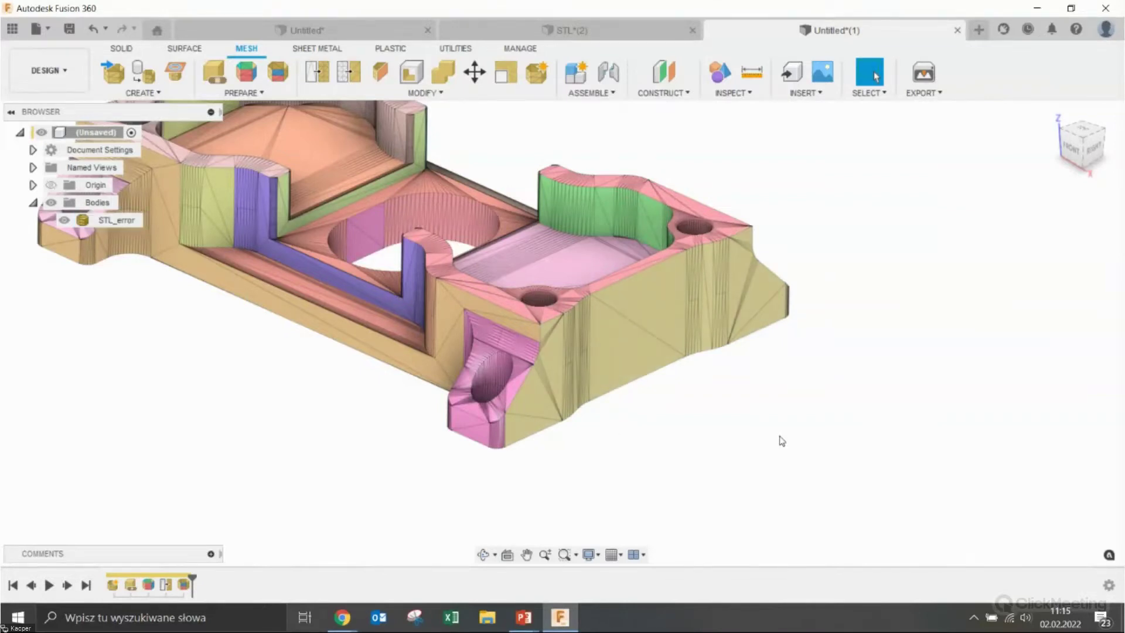
Reduce the merged side face group at proportion 25, then remesh it Uniform at 0.70
{"action": "left_click", "coordinate": [345, 73]}
{"action": "left_click", "coordinate": [607, 338]}
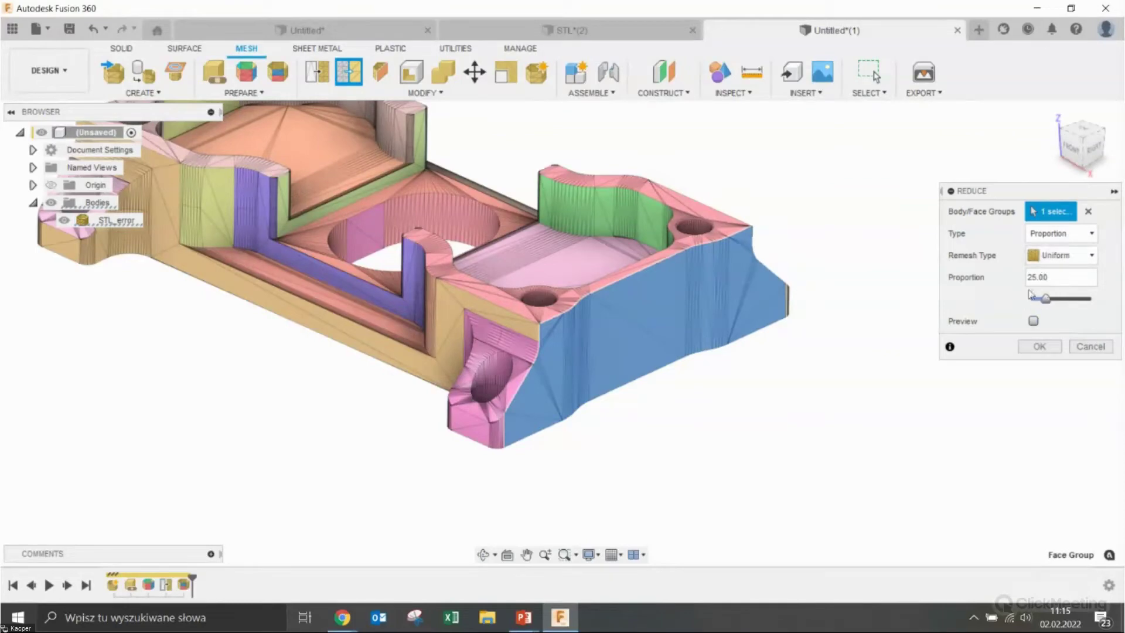
{"action": "left_click", "coordinate": [1040, 347]}
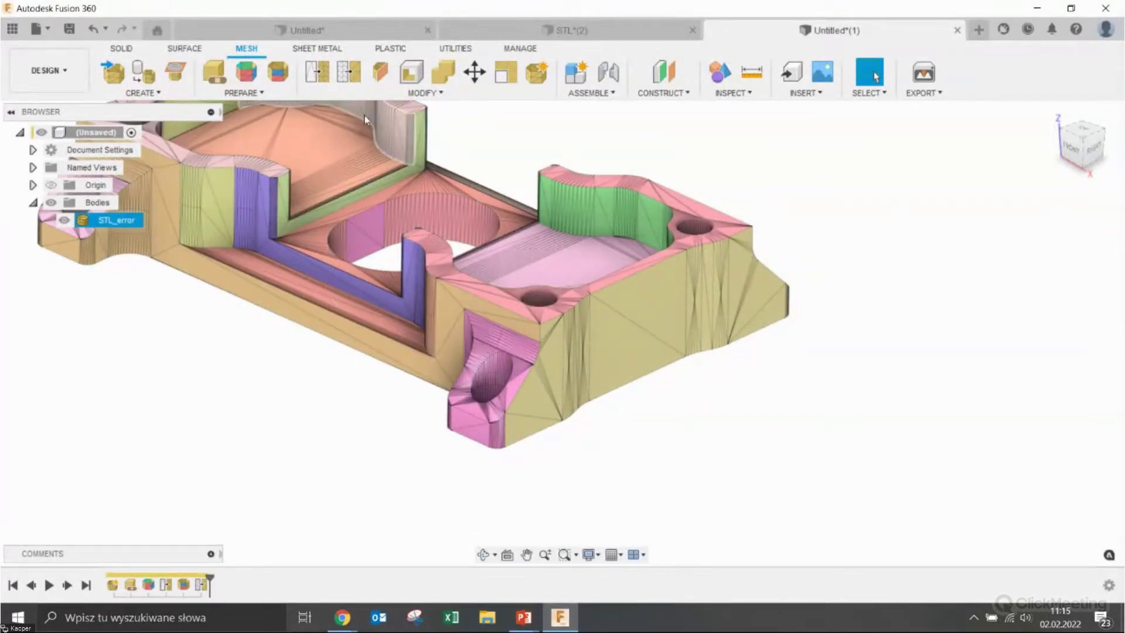
{"action": "left_click", "coordinate": [317, 72]}
{"action": "left_click", "coordinate": [651, 348]}
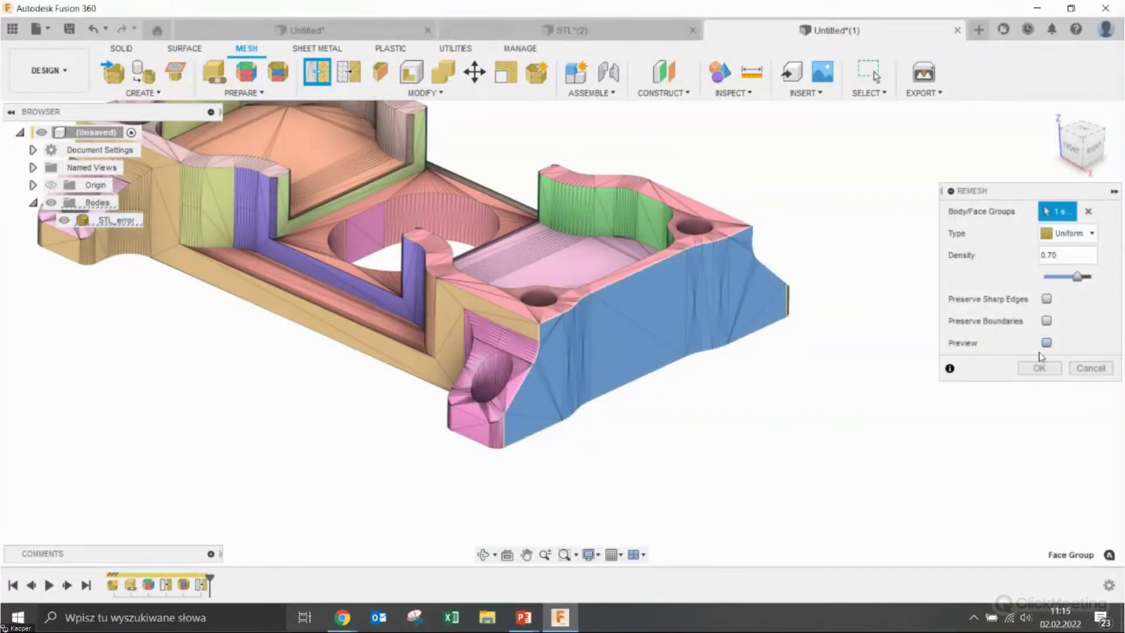
{"action": "left_click", "coordinate": [1039, 368]}
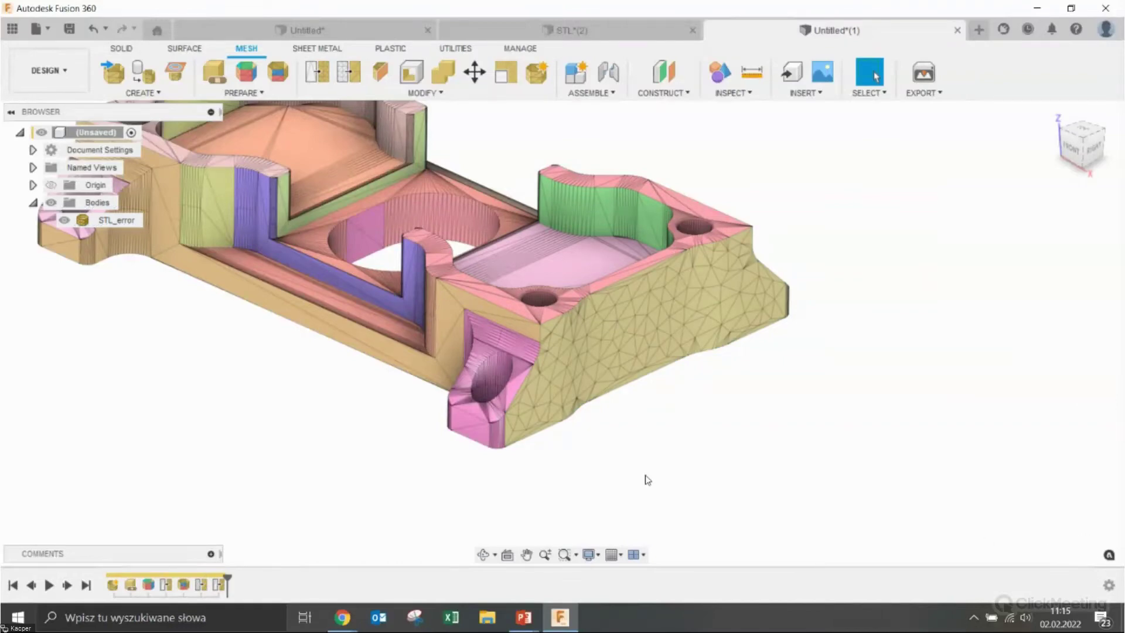
{"action": "mouse_move", "coordinate": [530, 447]}
{"action": "middle_mouse_down", "text": "shift"}
{"action": "mouse_move", "coordinate": [728, 466]}
{"action": "mouse_move", "coordinate": [740, 480]}
{"action": "middle_mouse_up", "text": "shift"}
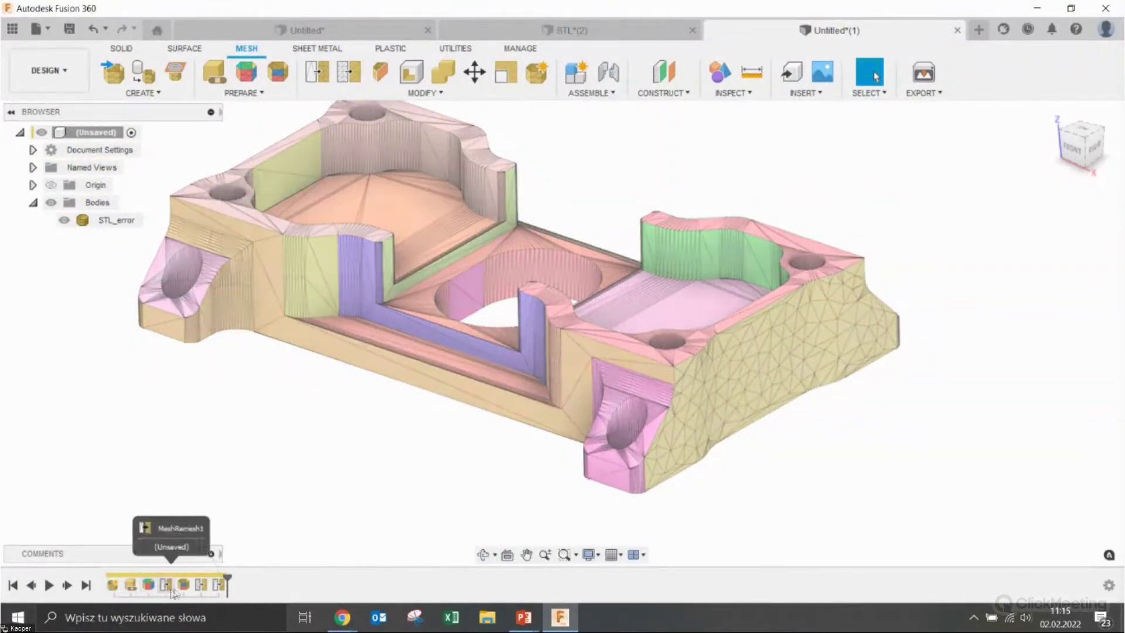
Edit MeshReduce1 in the timeline to raise the proportion to 53.571
{"action": "left_click", "coordinate": [218, 587]}
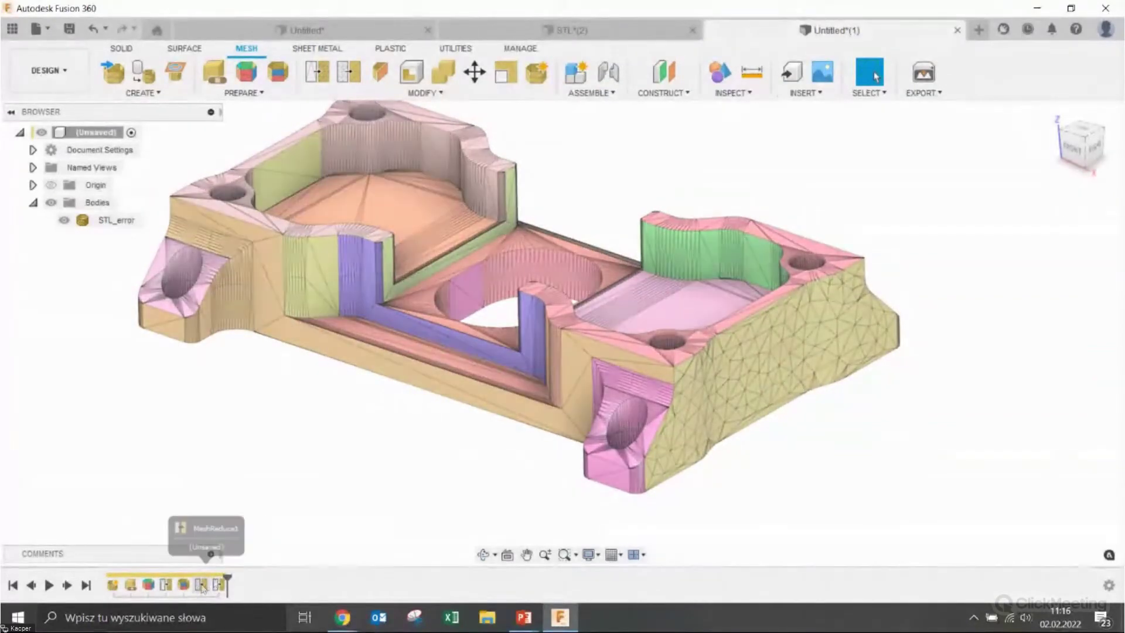
{"action": "middle_click_drag", "start_coordinate": [367, 505], "coordinate": [515, 281], "text": "shift"}
{"action": "right_click", "coordinate": [201, 587]}
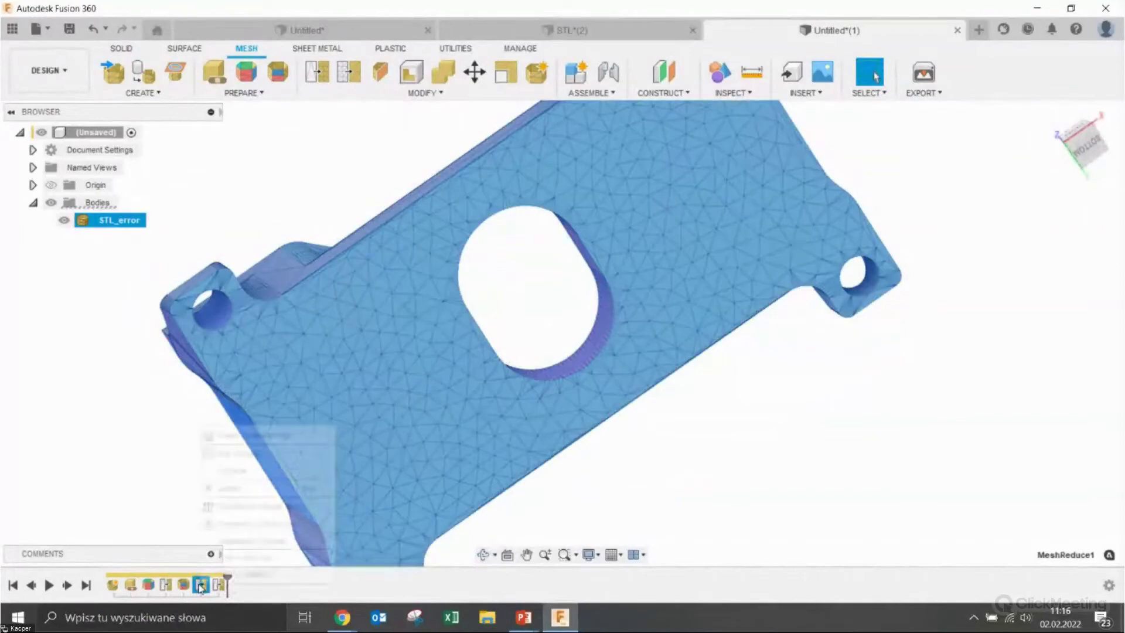
{"action": "left_click", "coordinate": [220, 455]}
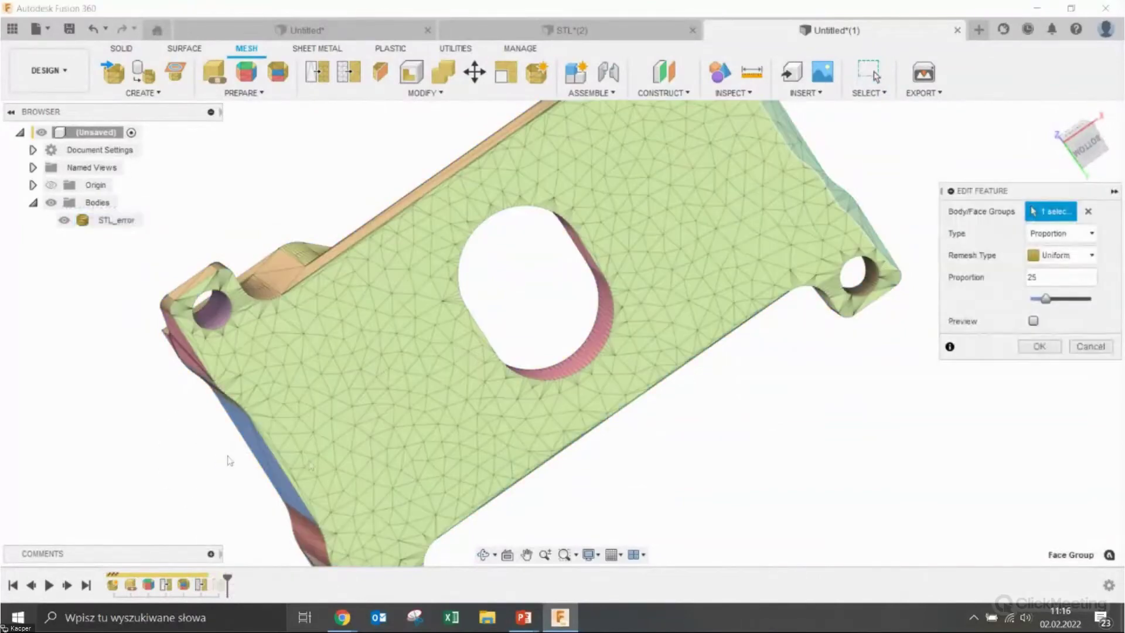
{"action": "left_click_drag", "start_coordinate": [1045, 299], "coordinate": [1065, 299]}
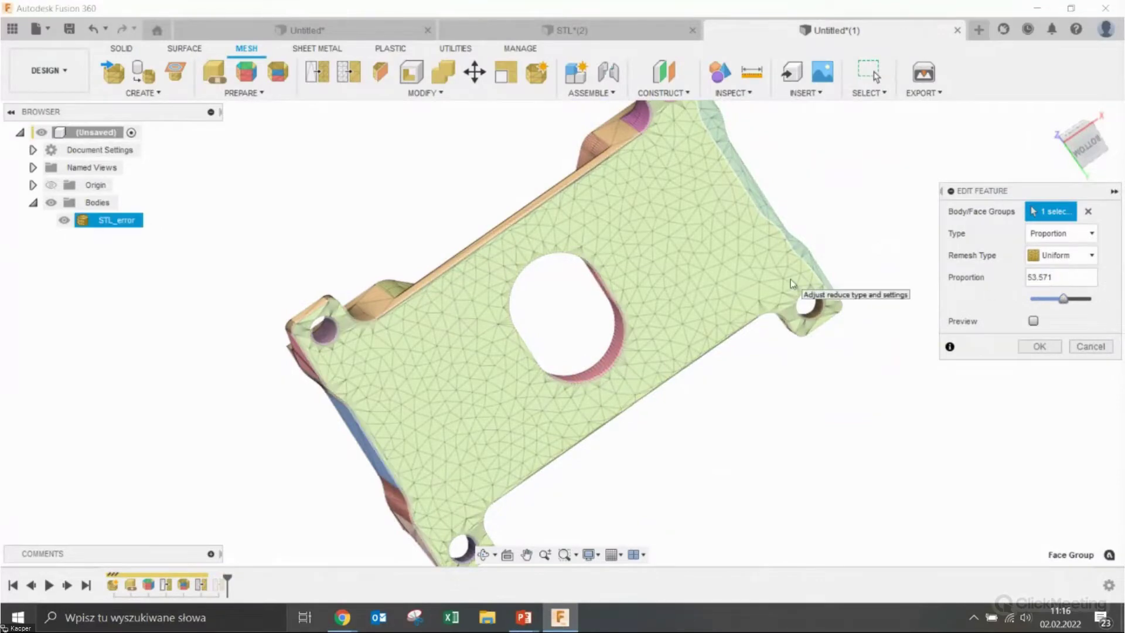
{"action": "left_click", "coordinate": [1040, 347]}
Orbit back to a top view of the part
{"action": "left_click", "coordinate": [747, 203]}
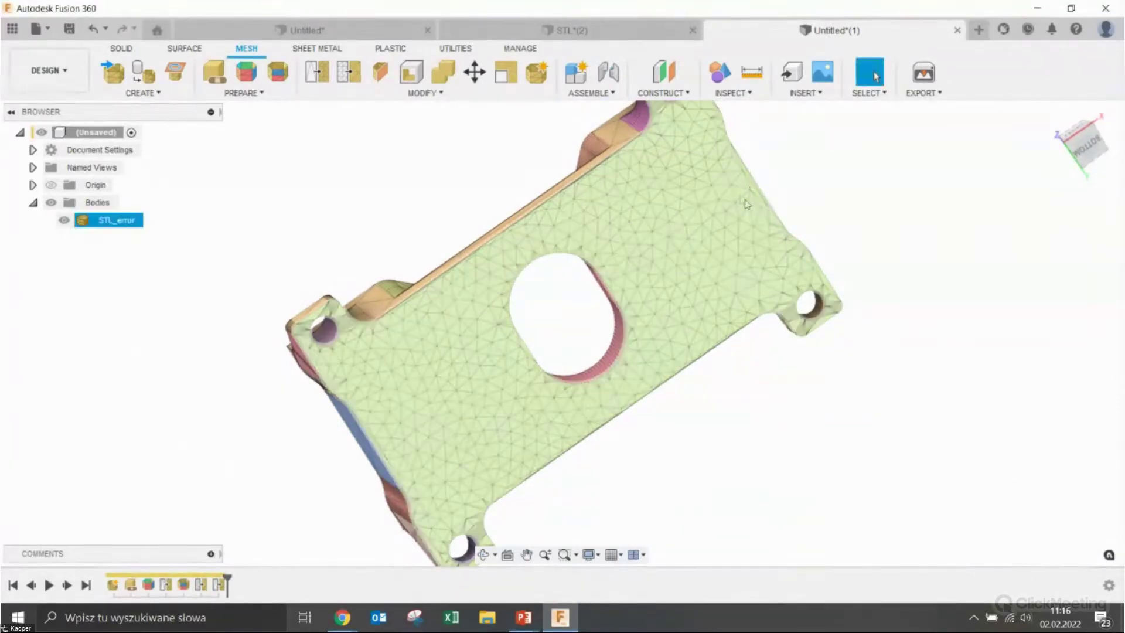
{"action": "key", "text": "Escape"}
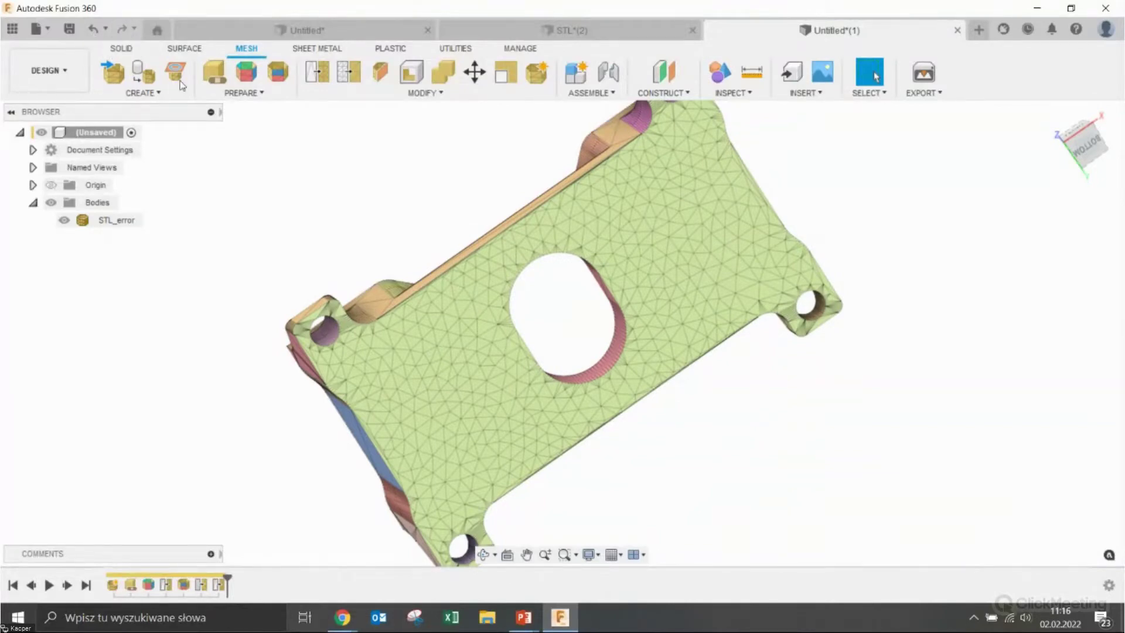
{"action": "scroll", "coordinate": [762, 378], "scroll_direction": "down", "scroll_amount": 2}
{"action": "middle_click_drag", "start_coordinate": [754, 385], "coordinate": [663, 495], "text": "shift"}
{"action": "scroll", "coordinate": [663, 495], "scroll_direction": "up", "scroll_amount": 3}
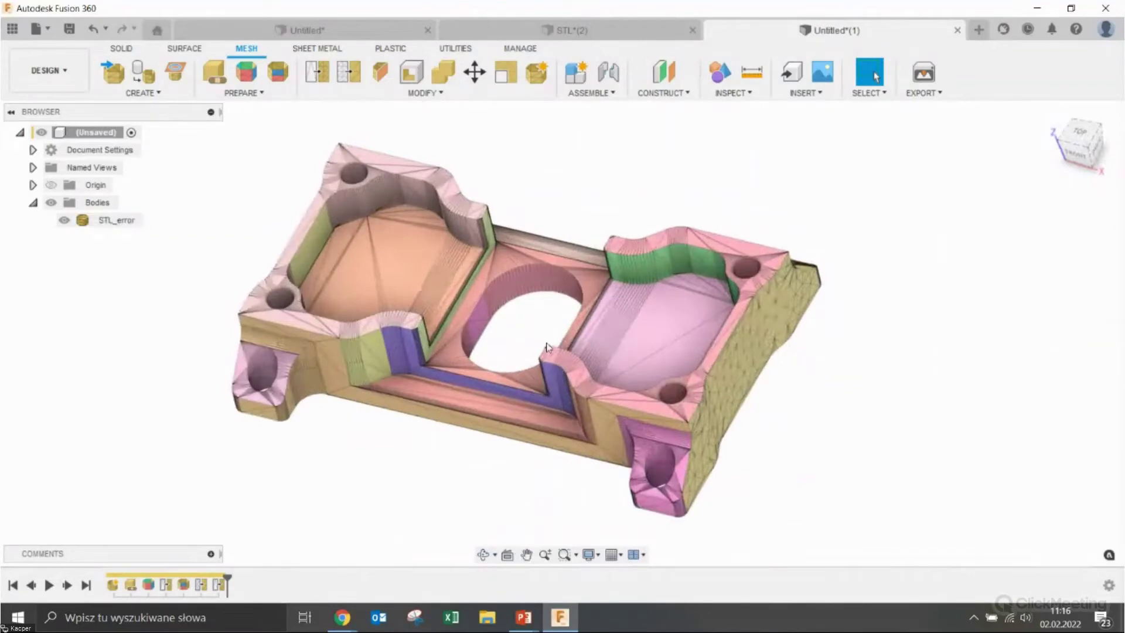
{"action": "left_click", "coordinate": [573, 439]}
{"action": "left_click", "coordinate": [842, 448]}
{"action": "scroll", "coordinate": [824, 395], "scroll_direction": "down", "scroll_amount": 2}
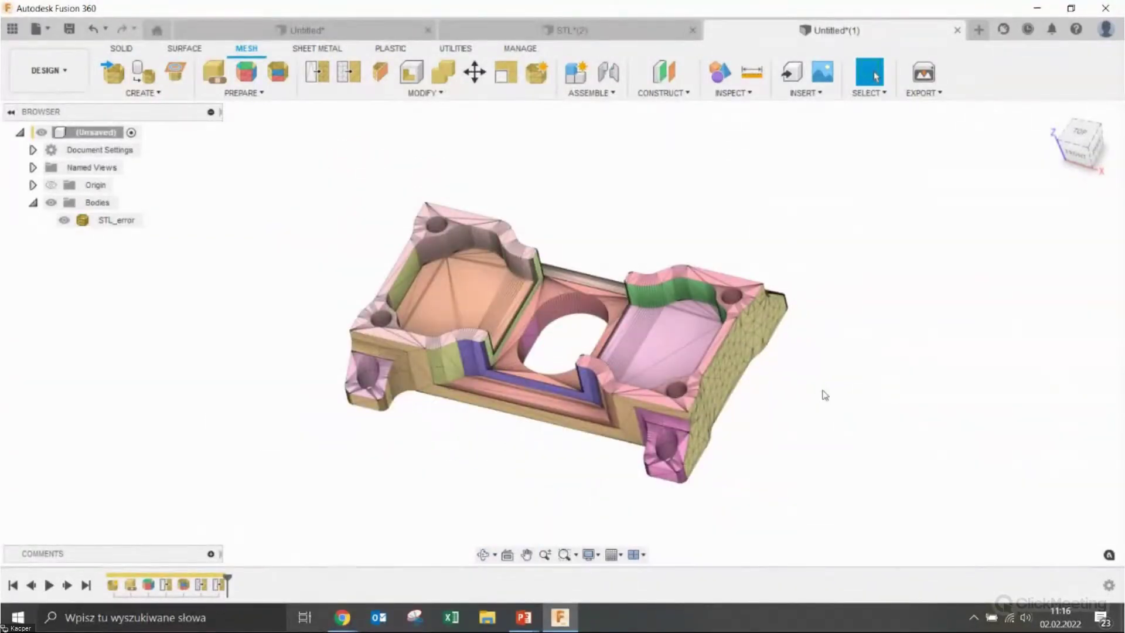
{"action": "left_click", "coordinate": [380, 77]}
Plane-cut the STL_error body lengthwise with Uniform fill
{"action": "left_click", "coordinate": [571, 297]}
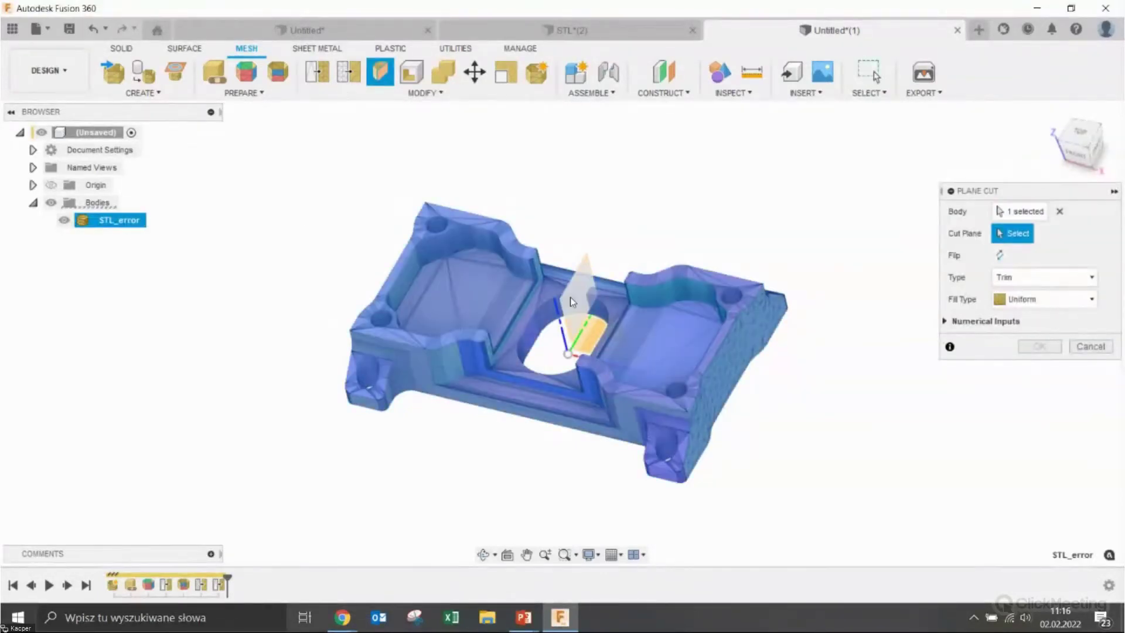
{"action": "left_click", "coordinate": [571, 297]}
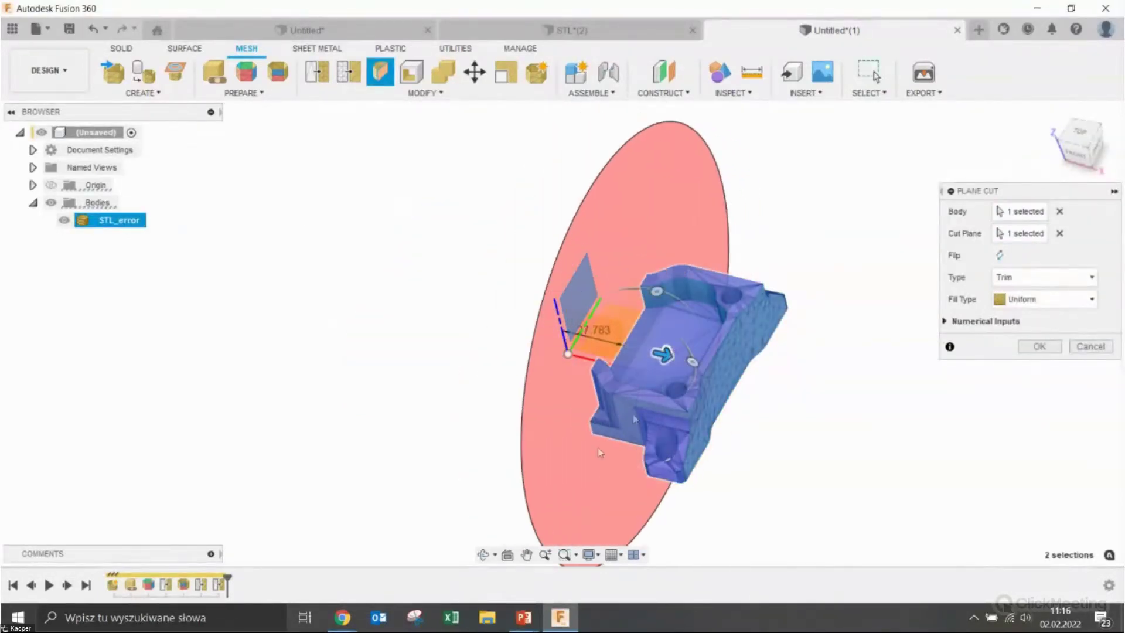
{"action": "middle_click_drag", "start_coordinate": [529, 473], "coordinate": [552, 346], "text": "shift"}
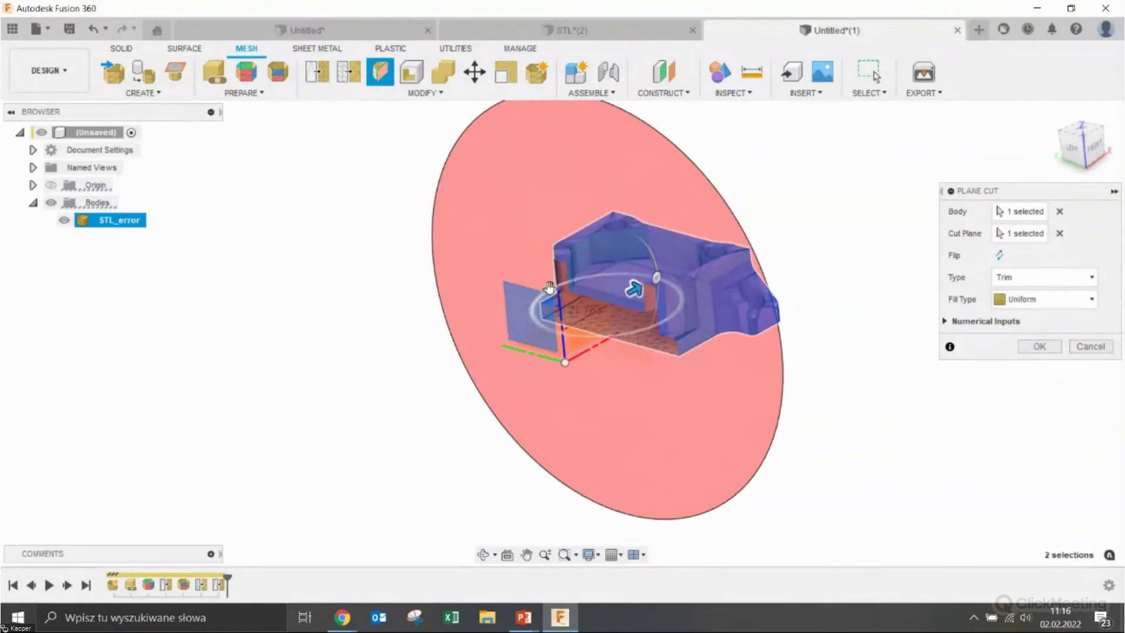
{"action": "left_click_drag", "start_coordinate": [553, 345], "coordinate": [532, 344]}
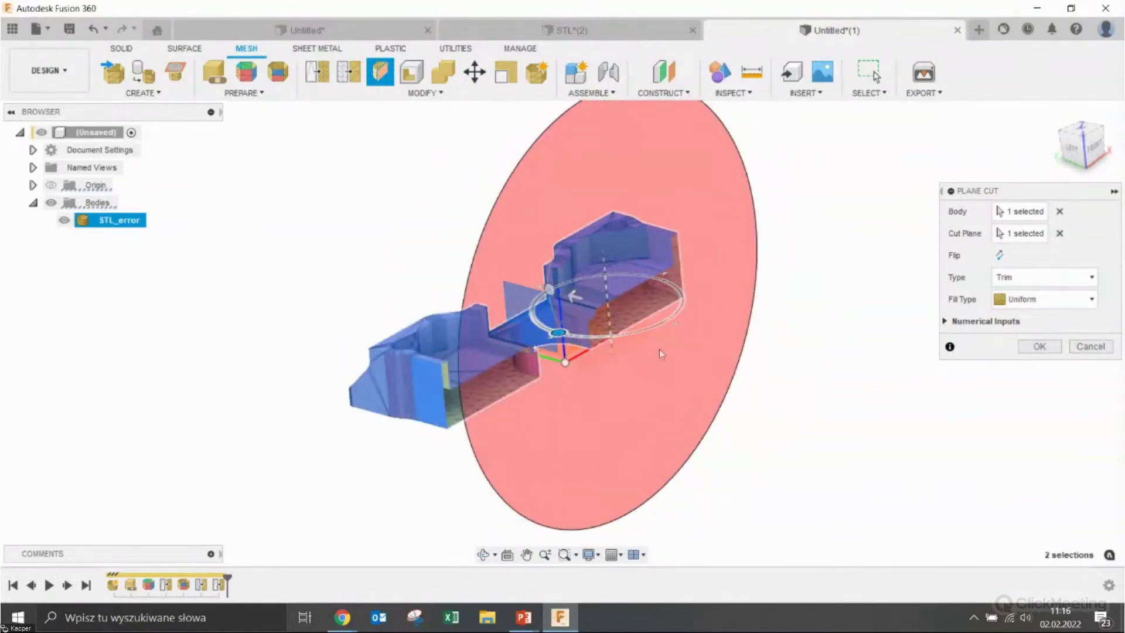
{"action": "left_click", "coordinate": [945, 322]}
{"action": "mouse_move", "coordinate": [714, 422]}
{"action": "middle_mouse_down", "text": "shift"}
{"action": "mouse_move", "coordinate": [861, 477]}
{"action": "mouse_move", "coordinate": [796, 452]}
{"action": "mouse_move", "coordinate": [790, 464]}
{"action": "middle_mouse_up", "text": "shift"}
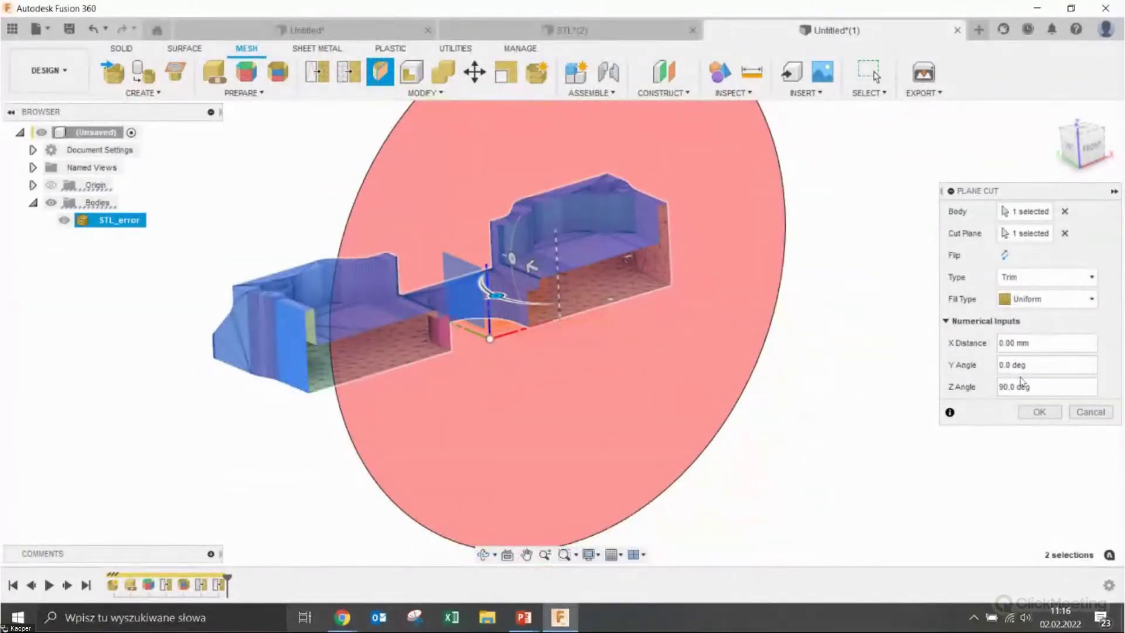
{"action": "key", "text": "ctrl"}
{"action": "left_click", "coordinate": [1034, 299]}
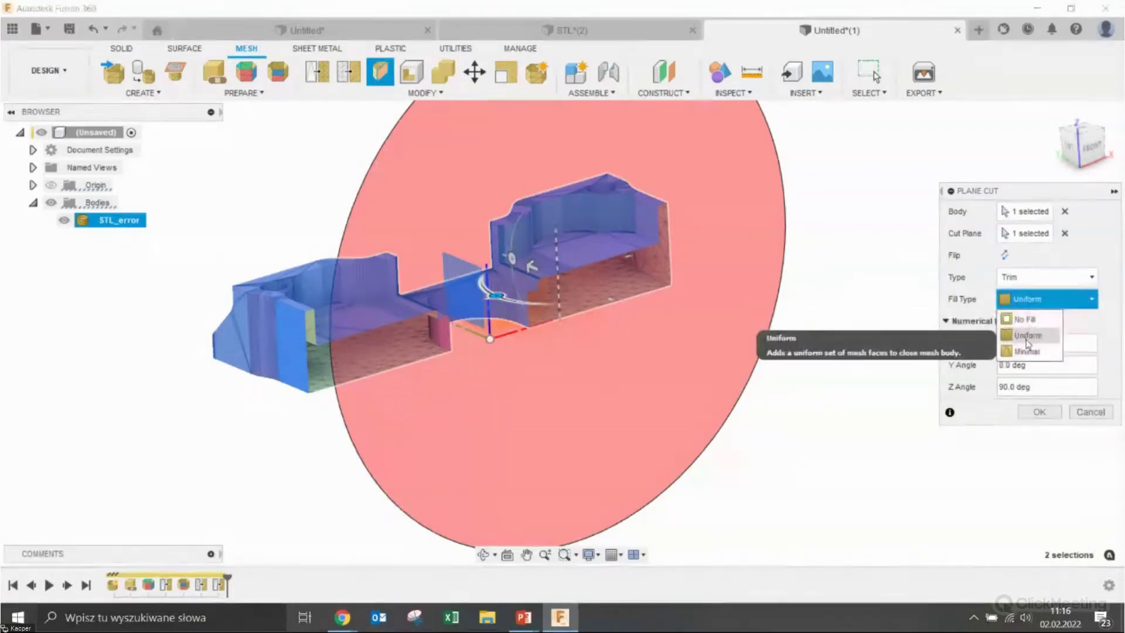
{"action": "left_click", "coordinate": [1029, 339]}
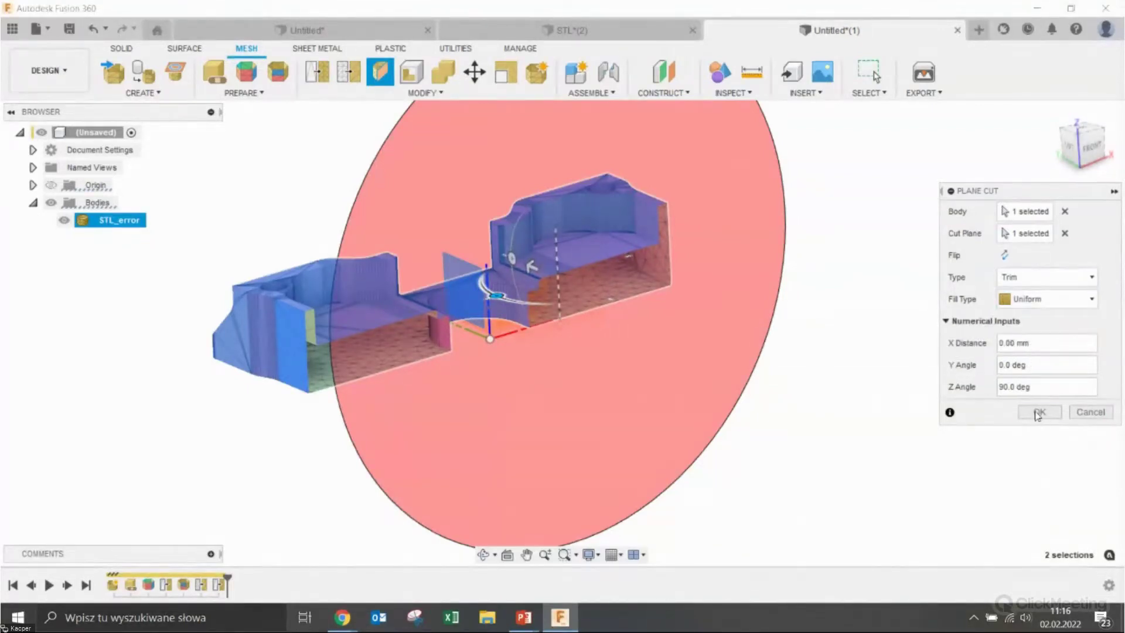
{"action": "left_click", "coordinate": [1038, 413]}
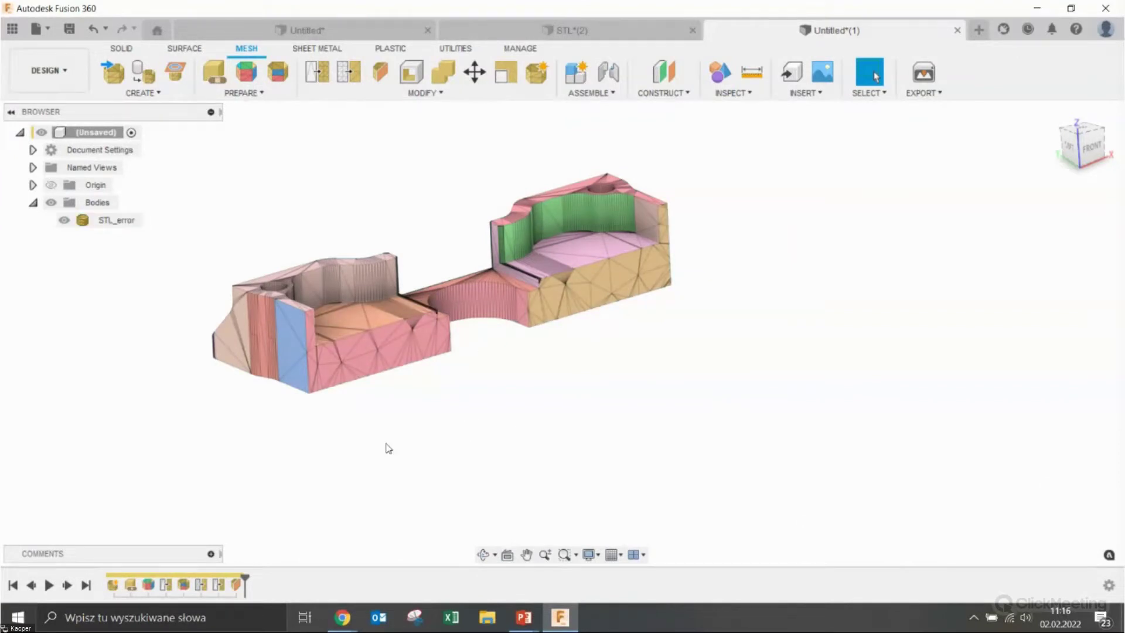
Edit the Plane Cut feature to change Fill Type to No Fill
{"action": "right_click", "coordinate": [236, 584]}
{"action": "left_click", "coordinate": [286, 457]}
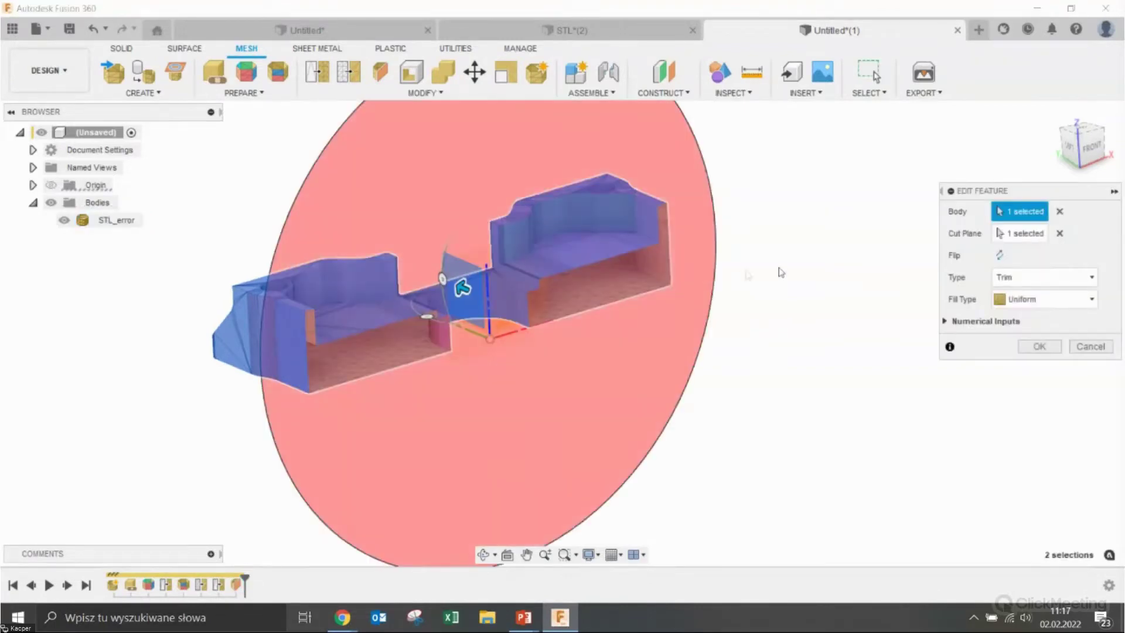
{"action": "left_click", "coordinate": [1009, 277]}
{"action": "left_click", "coordinate": [1011, 282]}
{"action": "left_click", "coordinate": [1021, 321]}
{"action": "left_click", "coordinate": [1033, 346]}
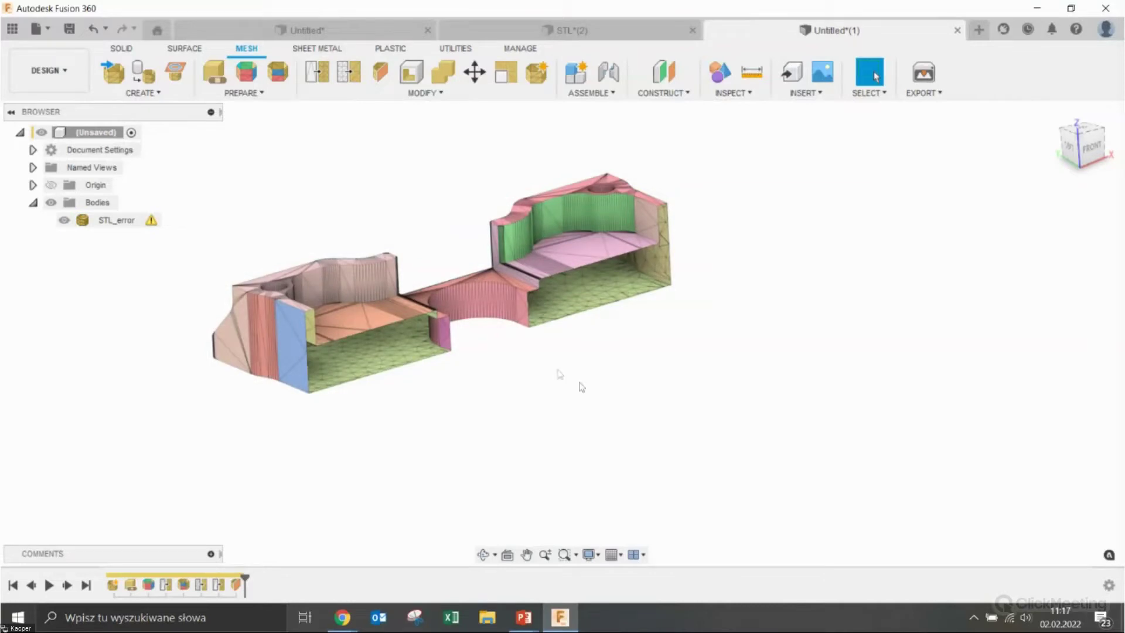
Shell the STL_error body at 2.00 mm and inspect the walls up close
{"action": "left_click", "coordinate": [411, 82]}
{"action": "left_click", "coordinate": [411, 72]}
{"action": "left_click", "coordinate": [627, 282]}
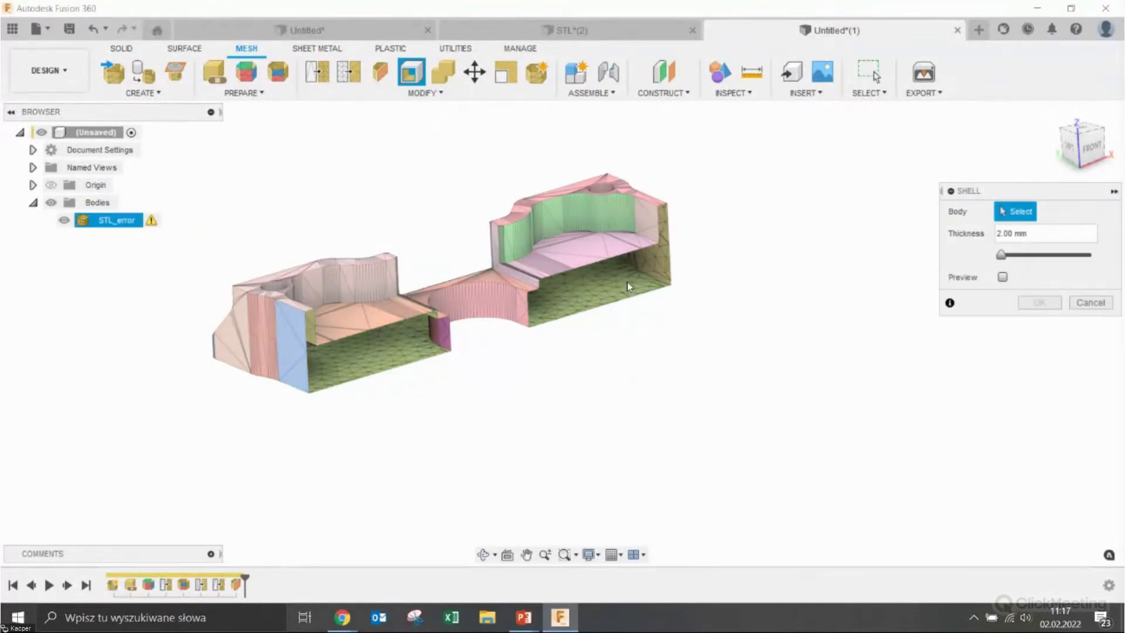
{"action": "left_click", "coordinate": [1049, 303]}
{"action": "mouse_move", "coordinate": [702, 505]}
{"action": "middle_mouse_down", "text": "shift"}
{"action": "mouse_move", "coordinate": [686, 459]}
{"action": "mouse_move", "coordinate": [706, 447]}
{"action": "middle_mouse_up", "text": "shift"}
{"action": "scroll", "coordinate": [414, 306], "scroll_direction": "up", "scroll_amount": 2}
{"action": "scroll", "coordinate": [379, 302], "scroll_direction": "up", "scroll_amount": 4}
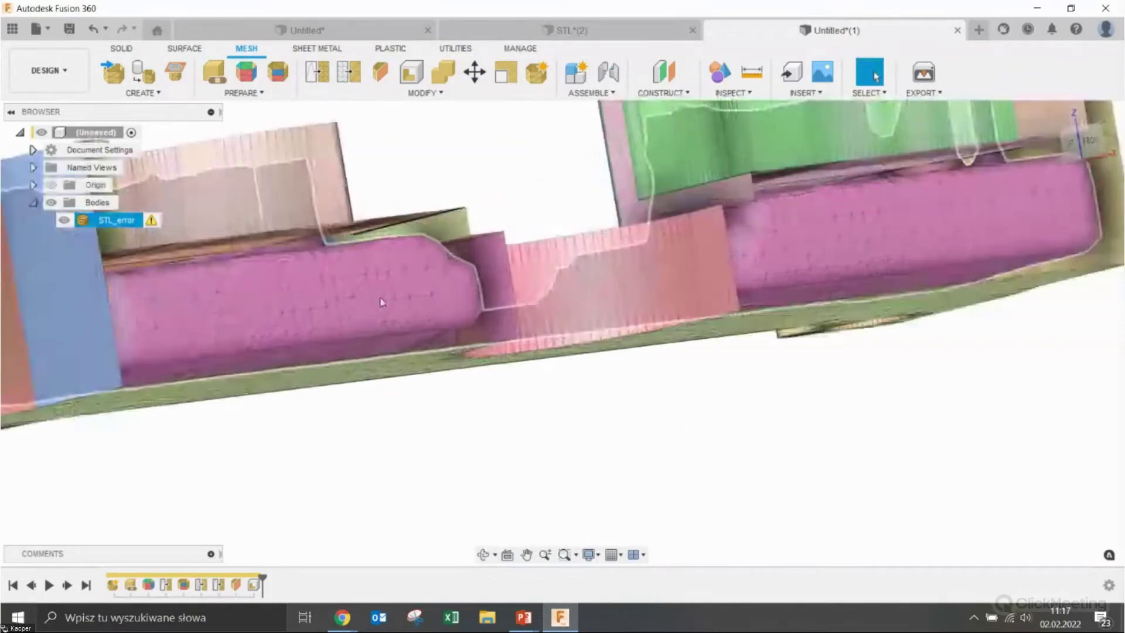
{"action": "left_click", "coordinate": [641, 480]}
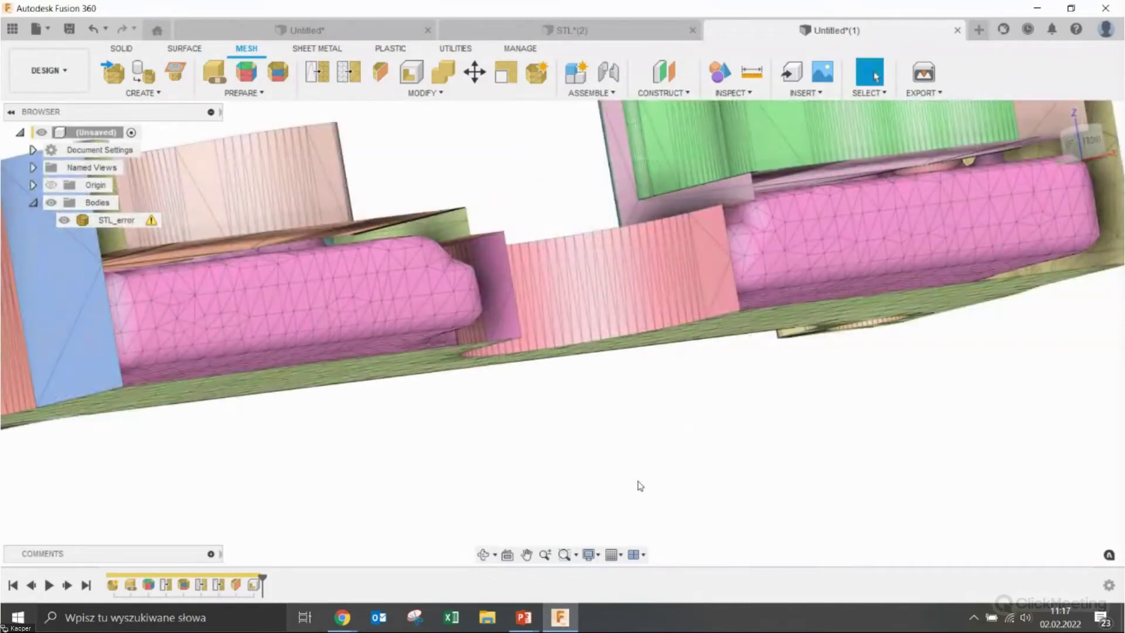
{"action": "scroll", "coordinate": [636, 484], "scroll_direction": "down", "scroll_amount": 3}
{"action": "scroll", "coordinate": [633, 484], "scroll_direction": "up", "scroll_amount": 2}
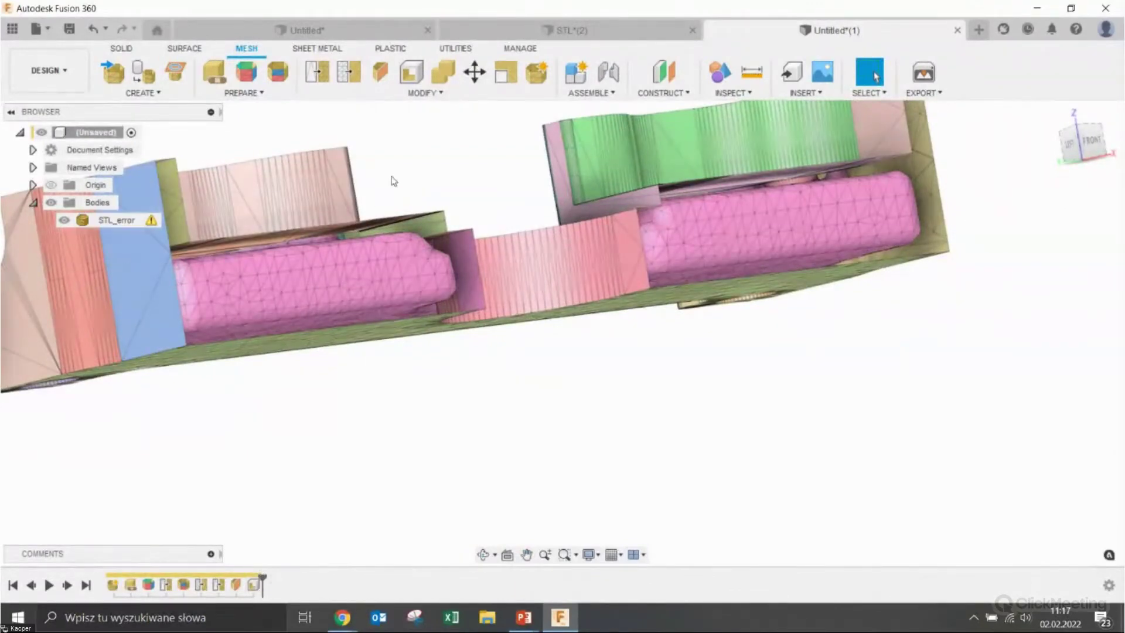
Fit the view, undo the shell, and orbit to view the whole mesh
{"action": "left_click", "coordinate": [412, 94]}
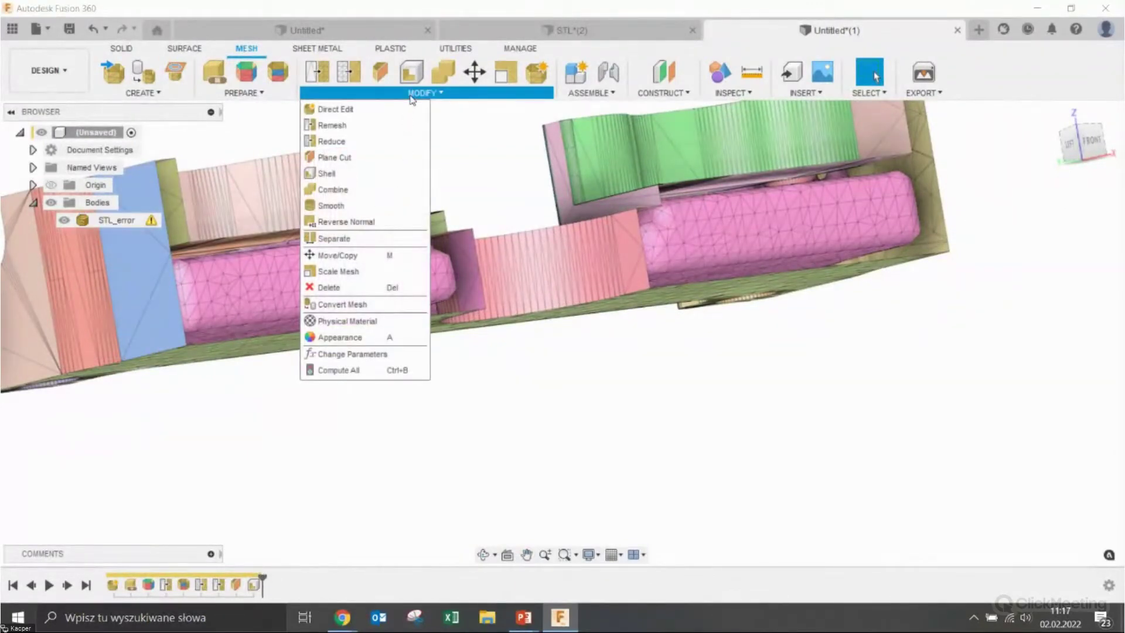
{"action": "key", "text": "F6"}
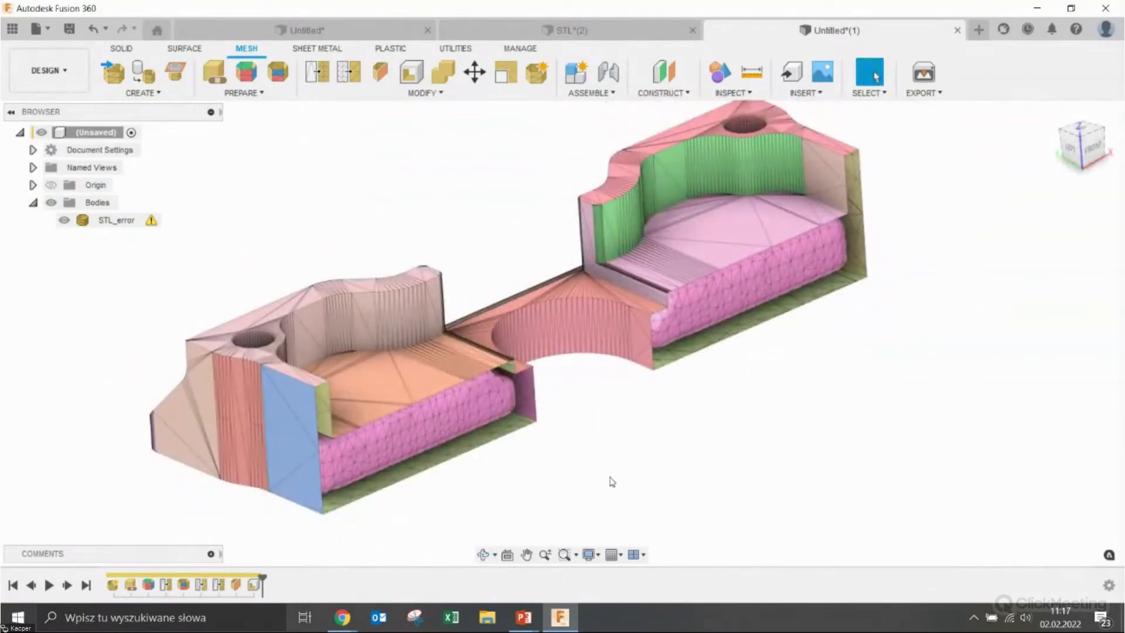
{"action": "left_click", "coordinate": [90, 35]}
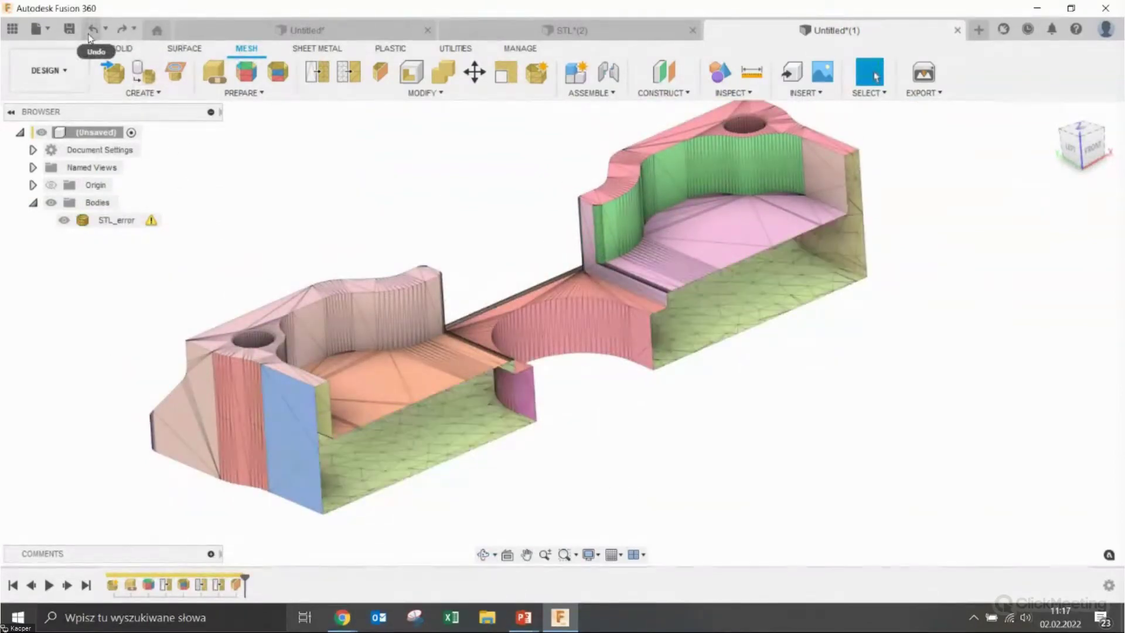
{"action": "mouse_move", "coordinate": [830, 457]}
{"action": "middle_mouse_down", "text": "shift"}
{"action": "mouse_move", "coordinate": [709, 420]}
{"action": "mouse_move", "coordinate": [674, 384]}
{"action": "mouse_move", "coordinate": [708, 430]}
{"action": "middle_mouse_up", "text": "shift"}
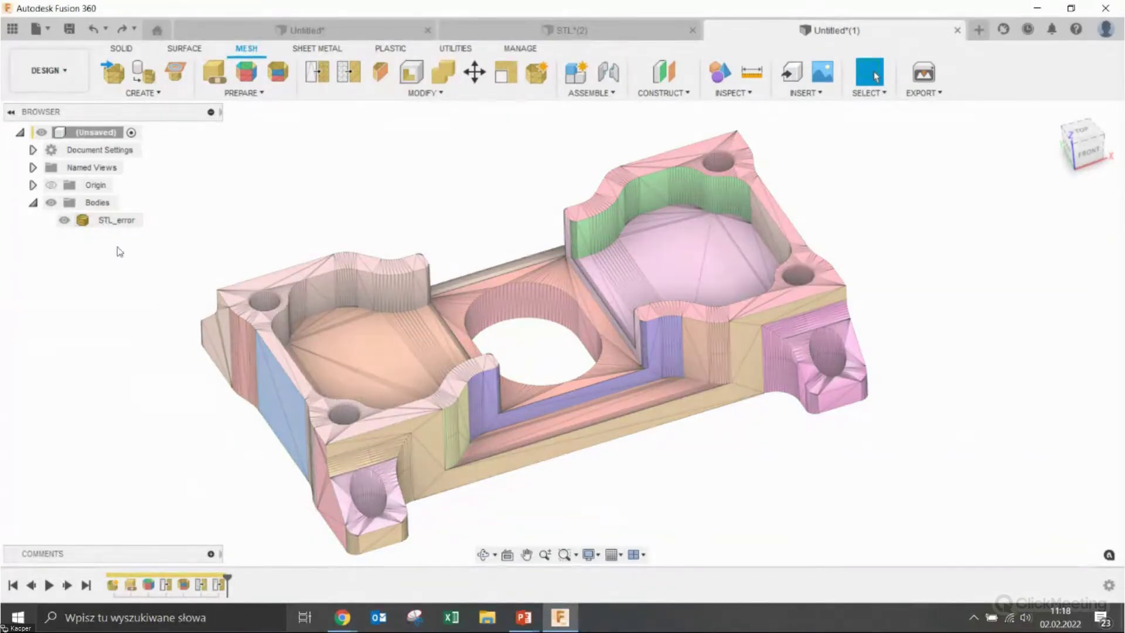
{"action": "scroll", "coordinate": [310, 225], "scroll_direction": "down", "scroll_amount": 2}
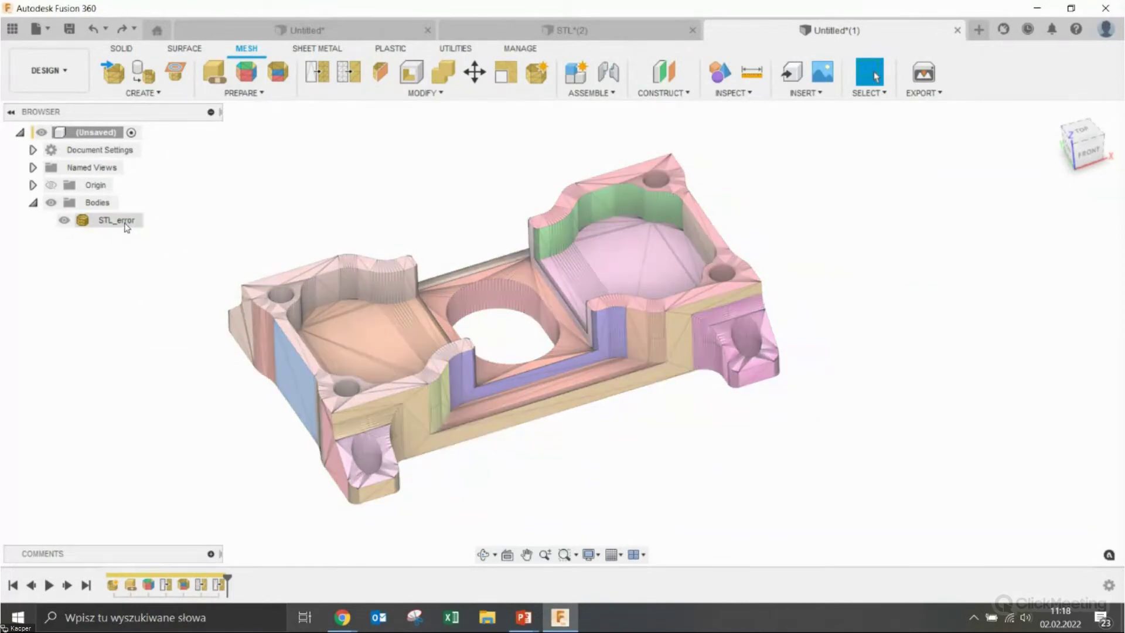
{"action": "right_click", "coordinate": [126, 227]}
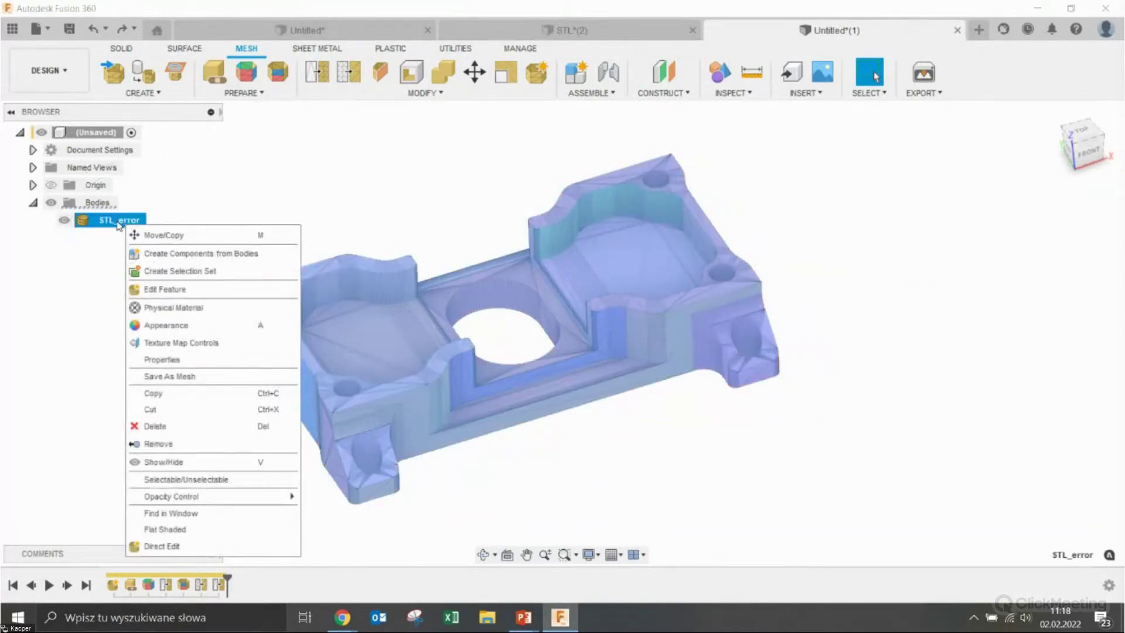
{"action": "left_click", "coordinate": [158, 359]}
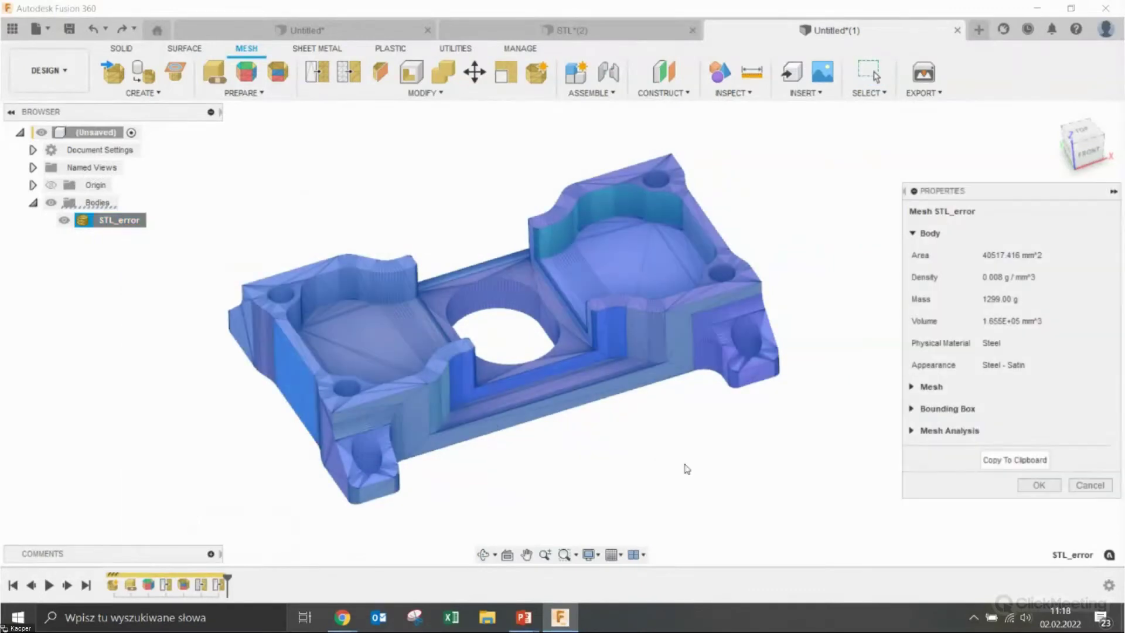
{"action": "left_click", "coordinate": [915, 388]}
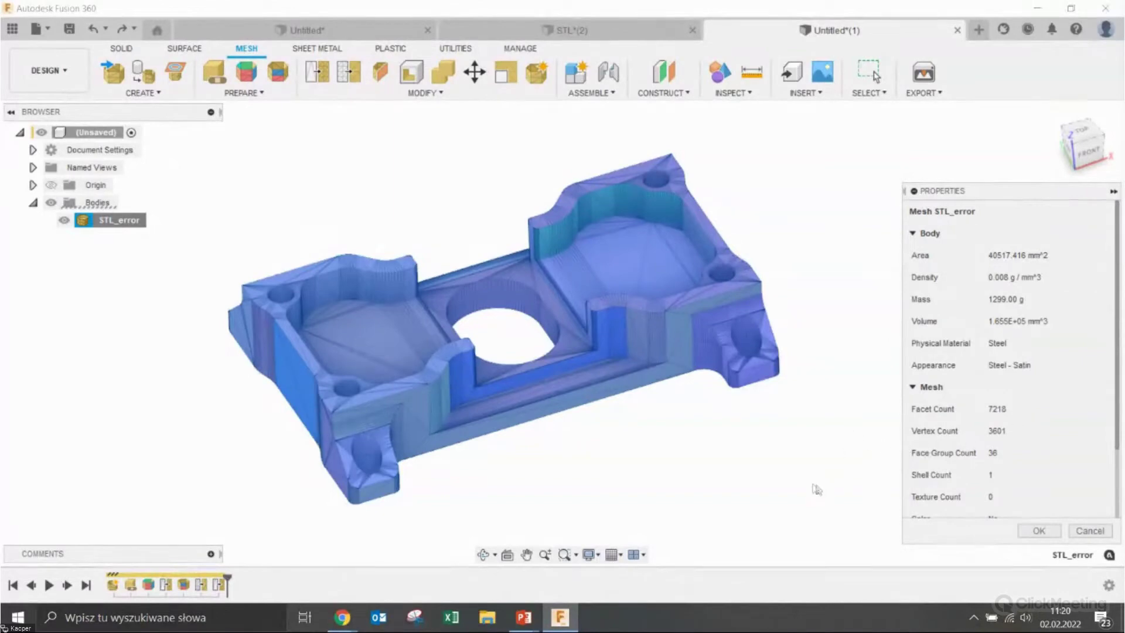
{"action": "left_click", "coordinate": [1038, 531]}
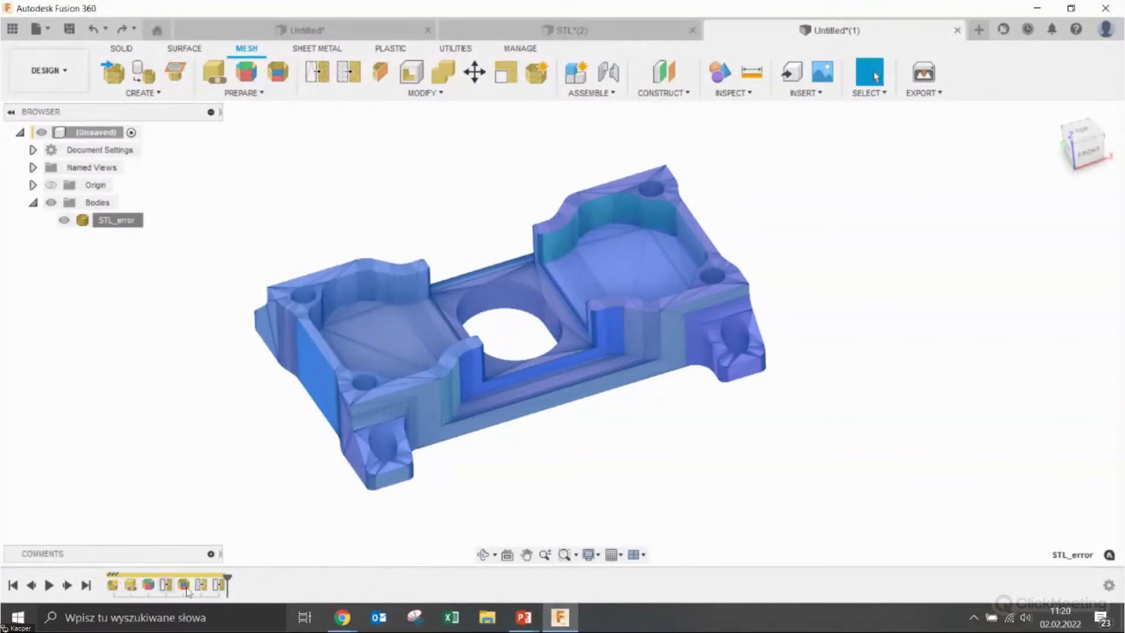
{"action": "left_click", "coordinate": [214, 593]}
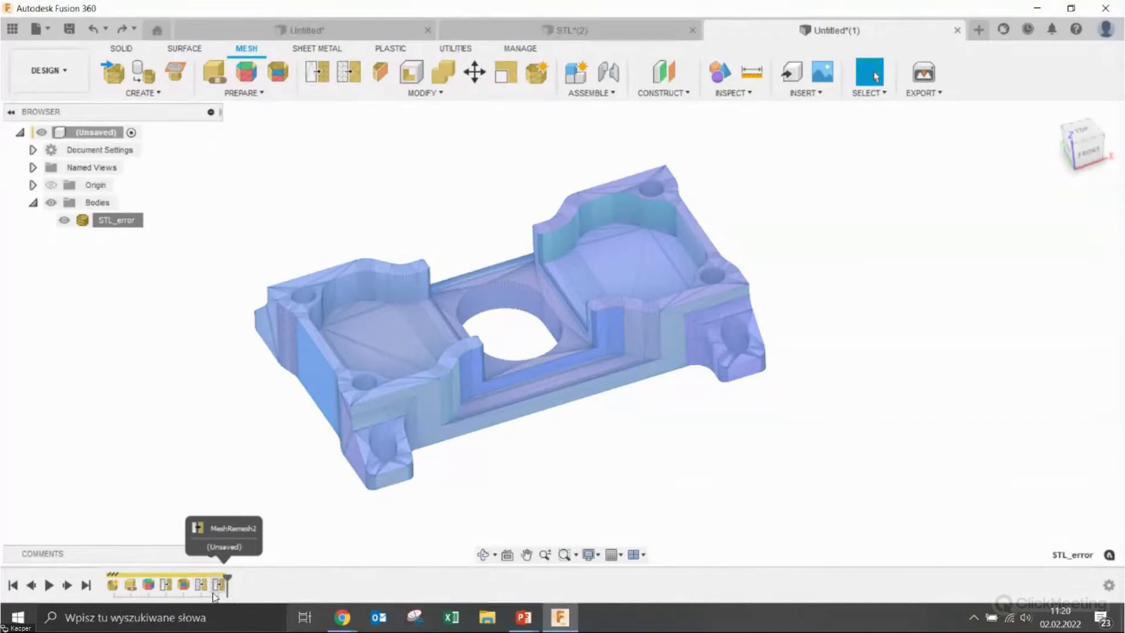
{"action": "left_click", "coordinate": [88, 134]}
{"action": "right_click", "coordinate": [88, 136]}
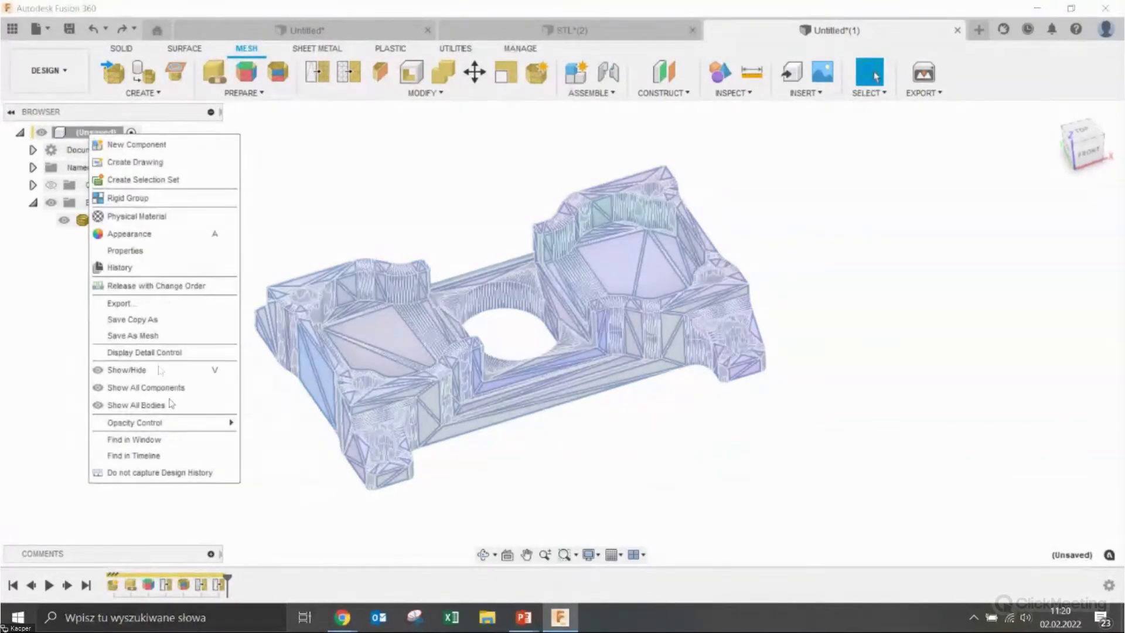
{"action": "left_click", "coordinate": [171, 473]}
{"action": "left_click", "coordinate": [519, 229]}
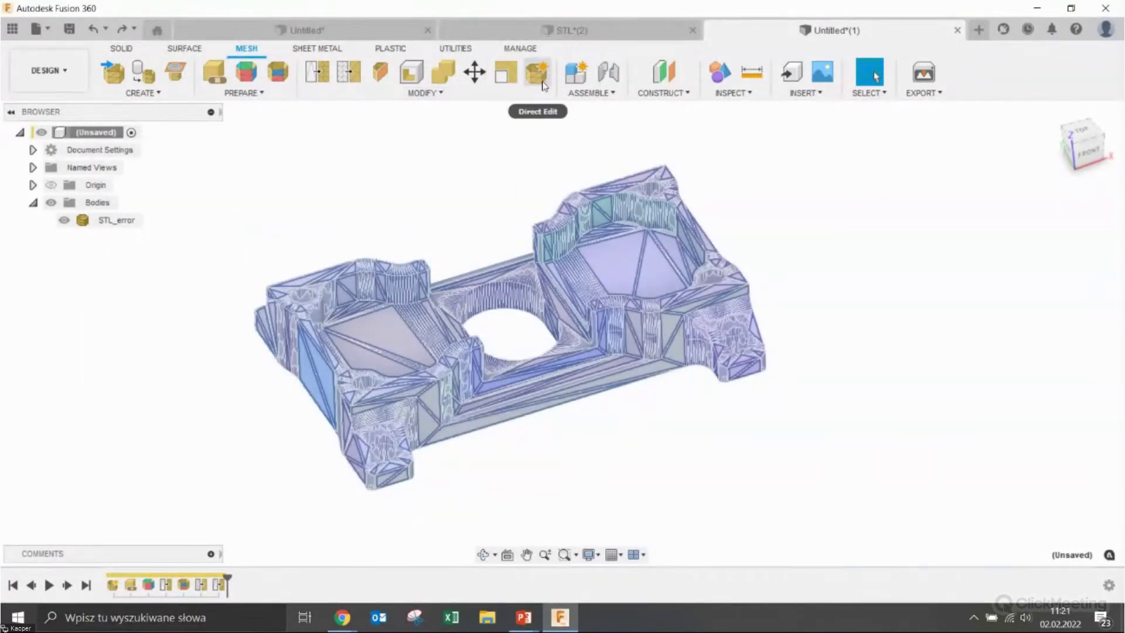
{"action": "left_click", "coordinate": [538, 73]}
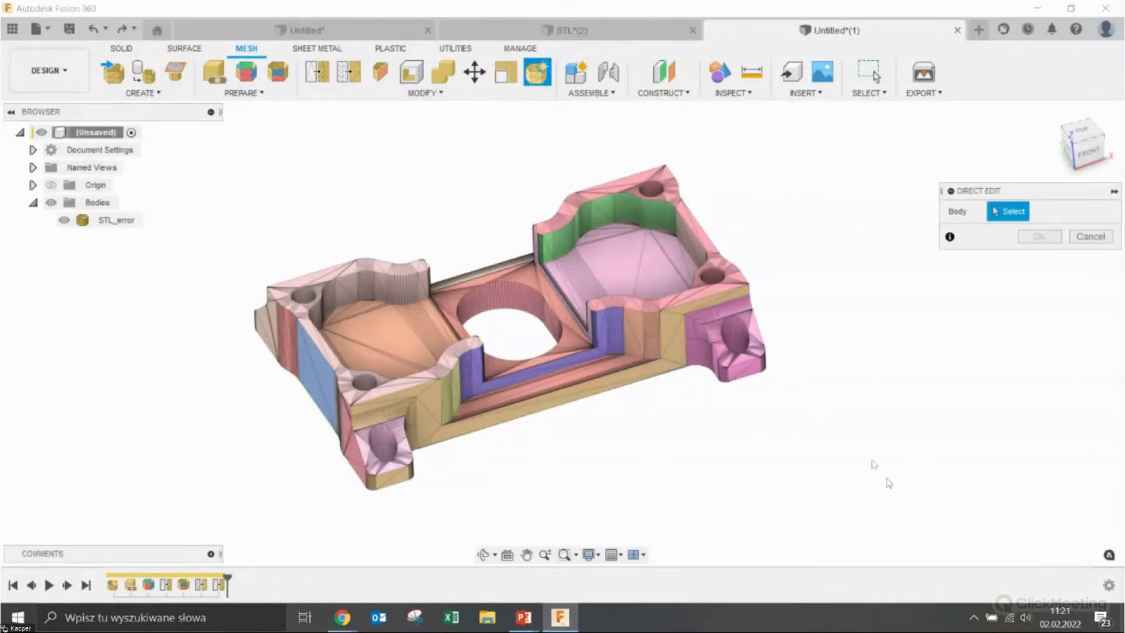
{"action": "scroll", "coordinate": [872, 460], "scroll_direction": "up", "scroll_amount": 3}
{"action": "middle_click_drag", "start_coordinate": [872, 460], "coordinate": [819, 426]}
{"action": "scroll", "coordinate": [819, 426], "scroll_direction": "down", "scroll_amount": 2}
{"action": "left_click", "coordinate": [660, 287]}
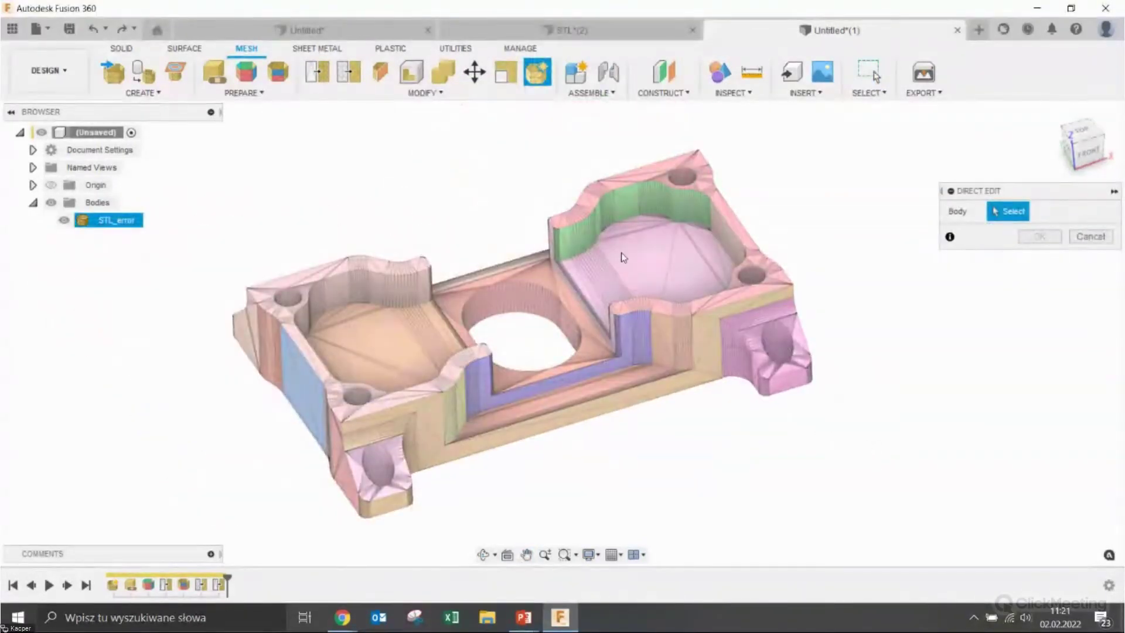
{"action": "left_click", "coordinate": [1039, 236]}
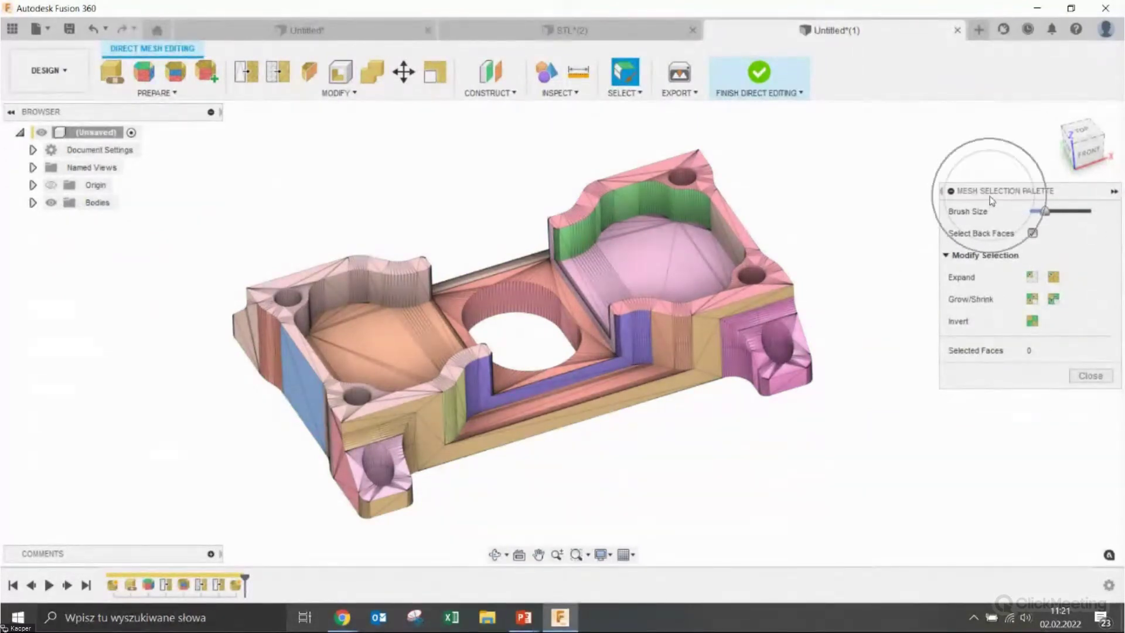
{"action": "middle_click_drag", "start_coordinate": [517, 412], "coordinate": [665, 344], "text": "shift"}
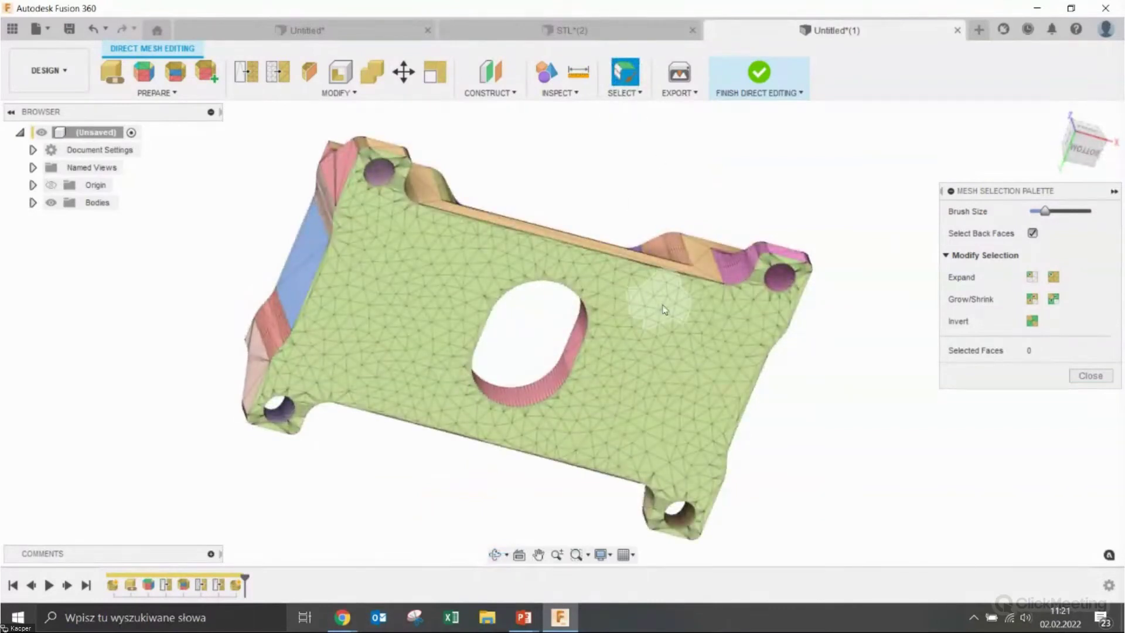
{"action": "mouse_move", "coordinate": [640, 347]}
{"action": "left_mouse_down"}
{"action": "mouse_move", "coordinate": [608, 408]}
{"action": "mouse_move", "coordinate": [622, 334]}
{"action": "left_mouse_up"}
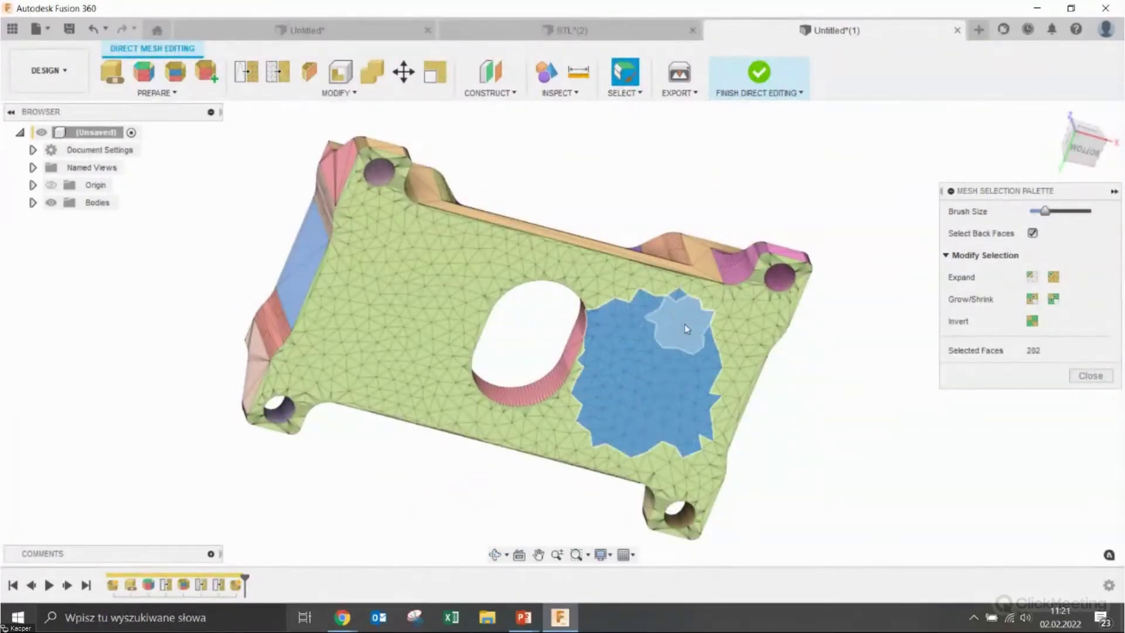
{"action": "left_click", "coordinate": [842, 447]}
{"action": "left_click_drag", "start_coordinate": [611, 410], "coordinate": [659, 418]}
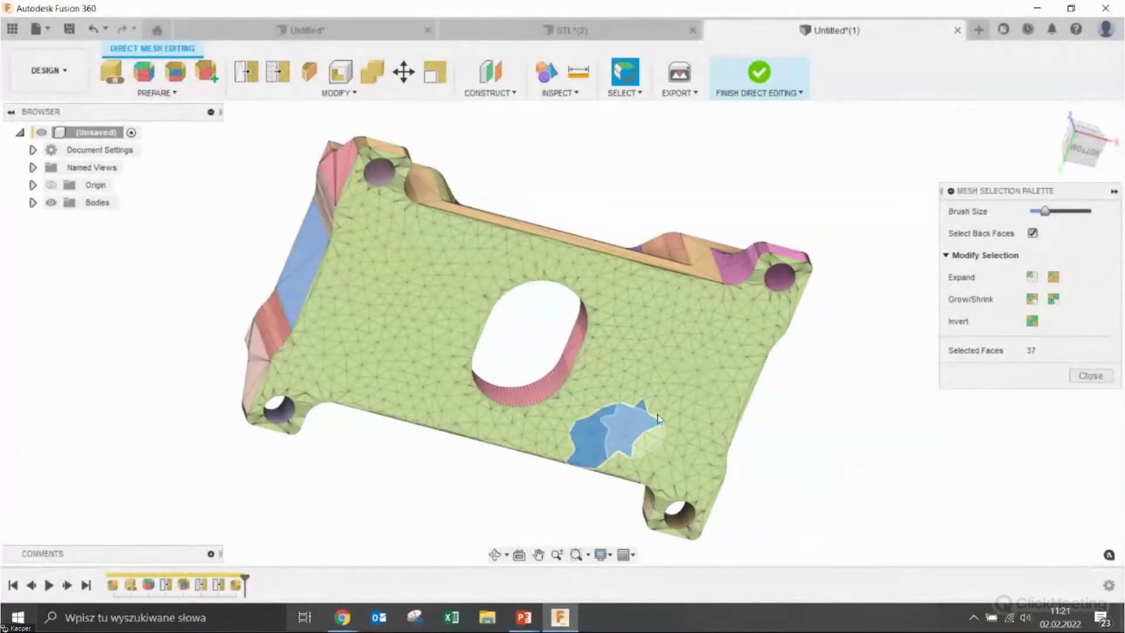
{"action": "left_click", "coordinate": [667, 355]}
{"action": "left_click", "coordinate": [844, 409]}
{"action": "mouse_move", "coordinate": [658, 346]}
{"action": "left_mouse_down"}
{"action": "mouse_move", "coordinate": [673, 404]}
{"action": "mouse_move", "coordinate": [727, 352]}
{"action": "left_mouse_up"}
{"action": "left_click", "coordinate": [844, 410]}
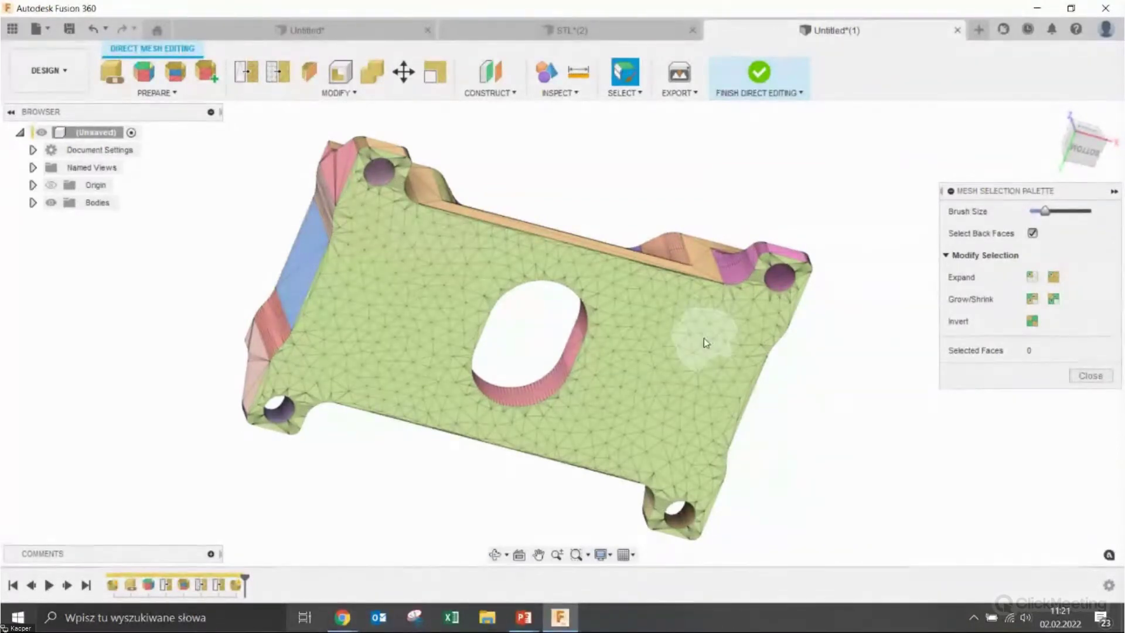
{"action": "left_click_drag", "start_coordinate": [690, 346], "coordinate": [672, 352]}
{"action": "left_click", "coordinate": [1032, 277]}
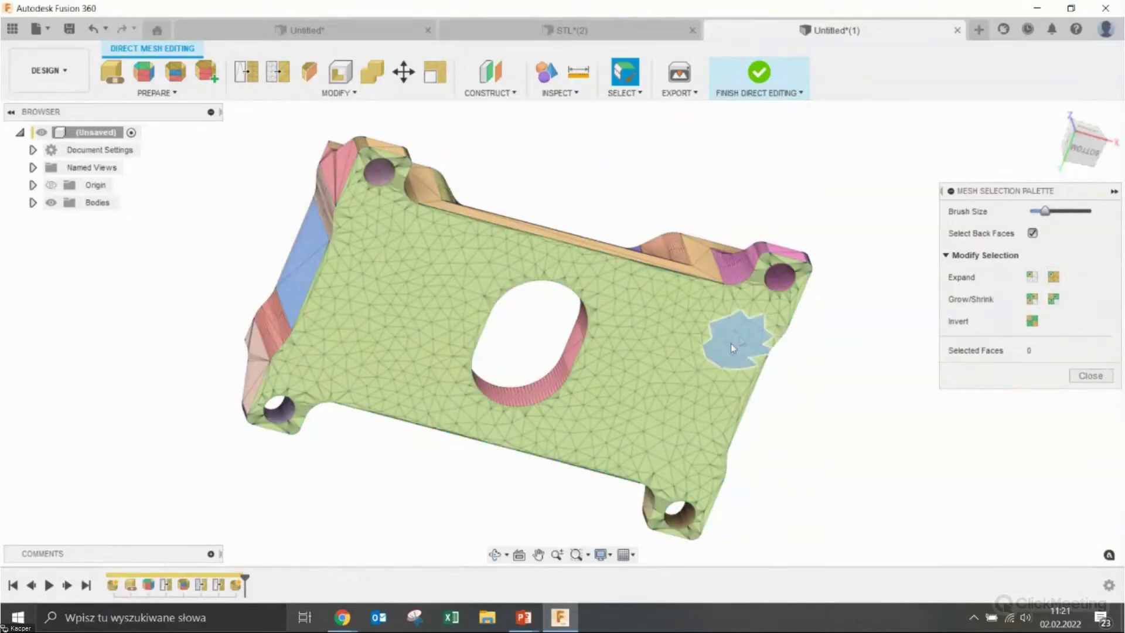
{"action": "left_click", "coordinate": [1053, 276]}
{"action": "left_click", "coordinate": [808, 365]}
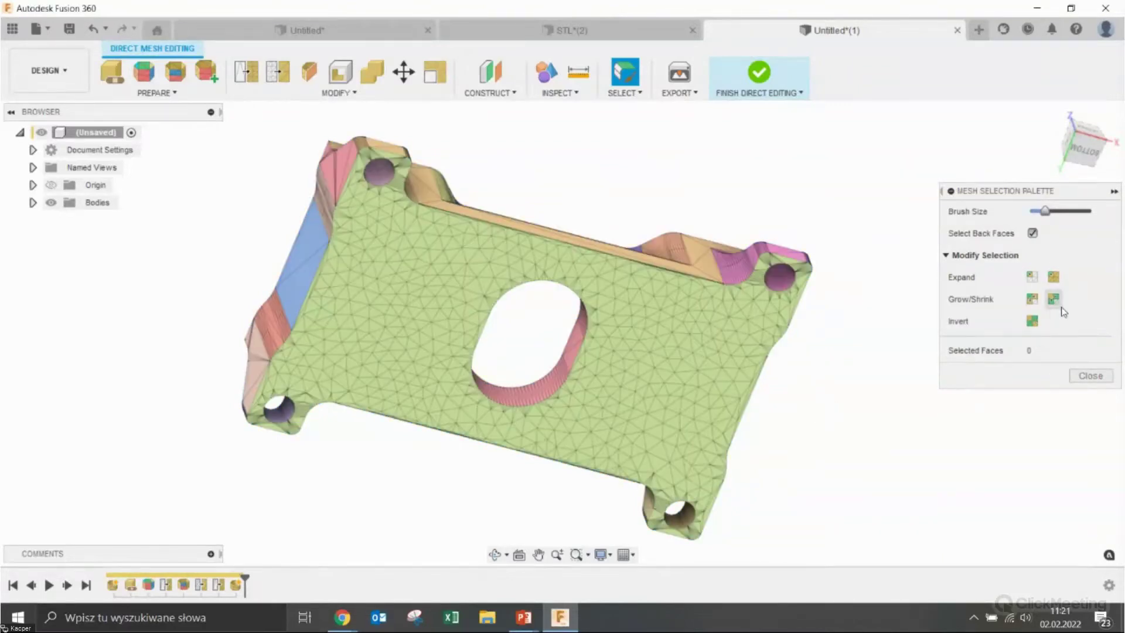
{"action": "left_click", "coordinate": [671, 347]}
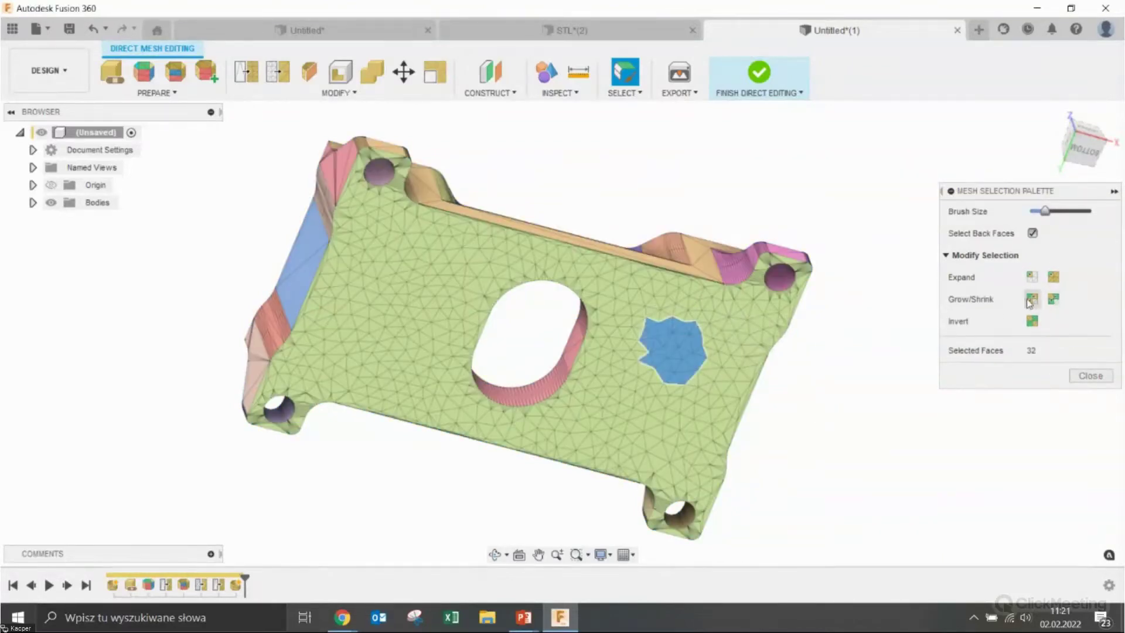
{"action": "left_click", "coordinate": [1032, 299]}
{"action": "left_click", "coordinate": [1032, 299]}
{"action": "left_click", "coordinate": [1052, 300]}
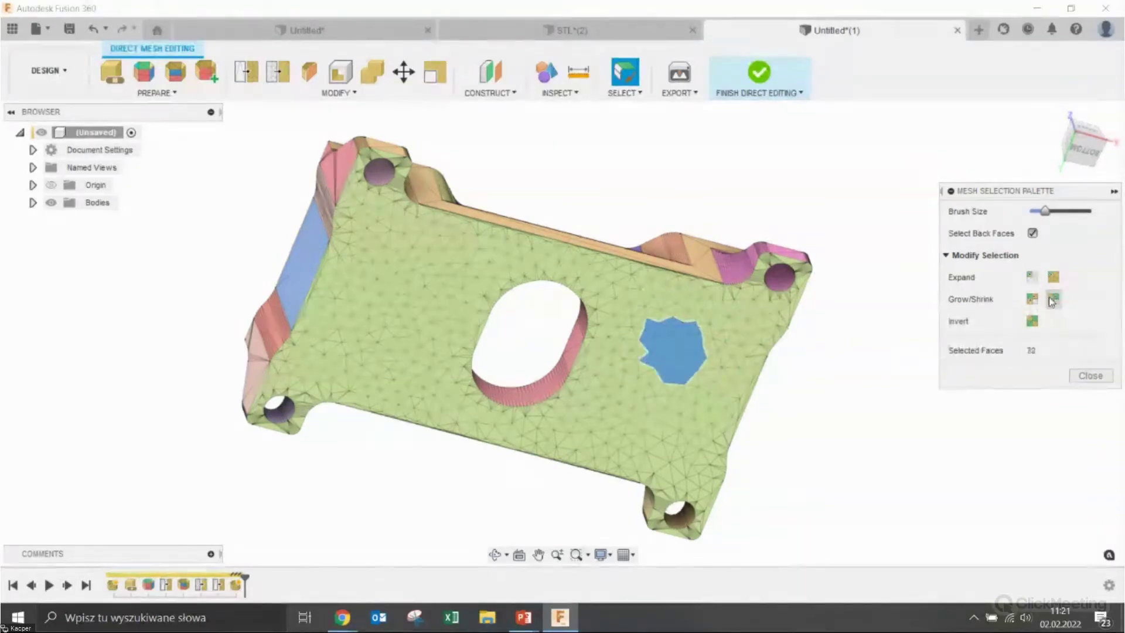
{"action": "left_click", "coordinate": [1033, 322]}
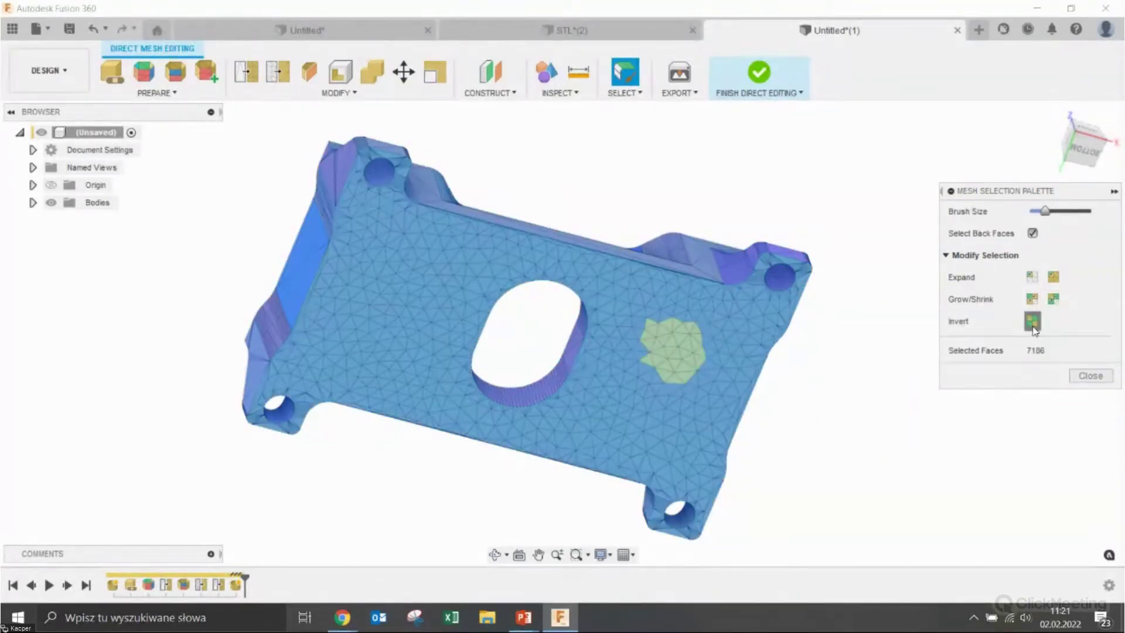
{"action": "left_click", "coordinate": [1033, 323]}
{"action": "left_click", "coordinate": [895, 378]}
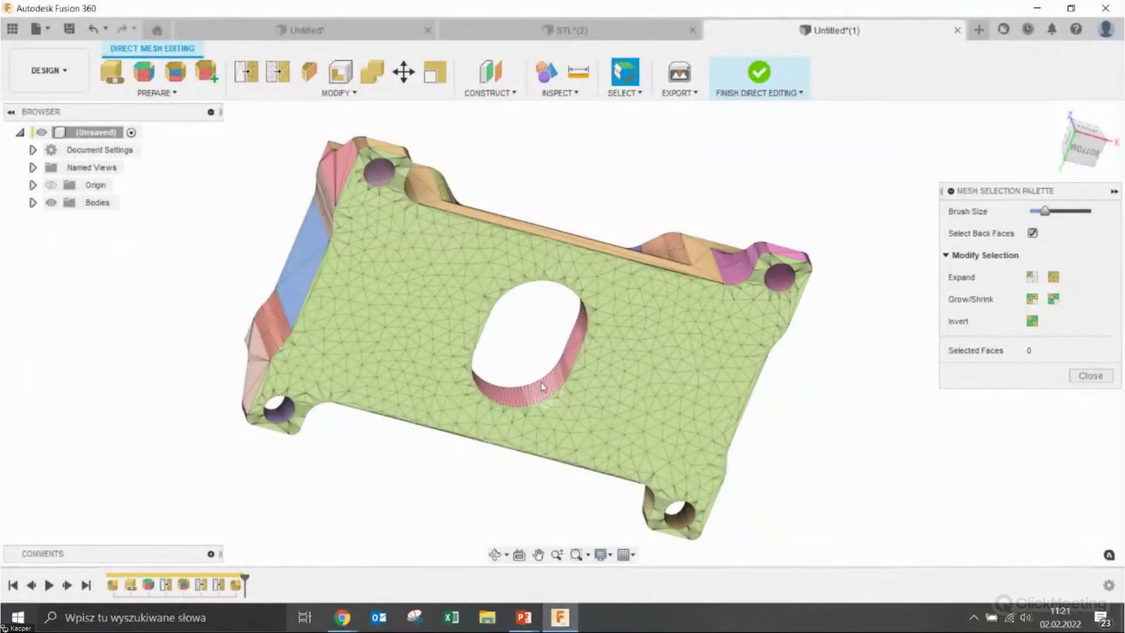
{"action": "mouse_move", "coordinate": [816, 389]}
{"action": "middle_mouse_down", "text": "shift"}
{"action": "mouse_move", "coordinate": [794, 592]}
{"action": "mouse_move", "coordinate": [822, 501]}
{"action": "middle_mouse_up", "text": "shift"}
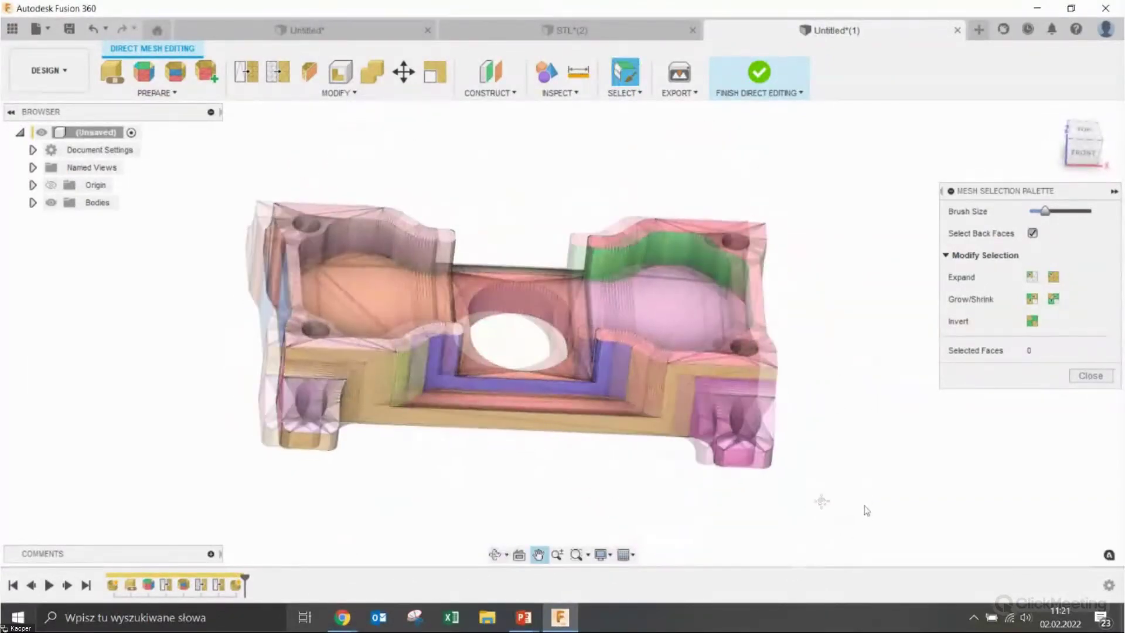
Enlarge the brush, toggle Select Back Faces and start selecting the hole-wall faces
{"action": "middle_click_drag", "start_coordinate": [822, 501], "coordinate": [819, 472], "text": "shift"}
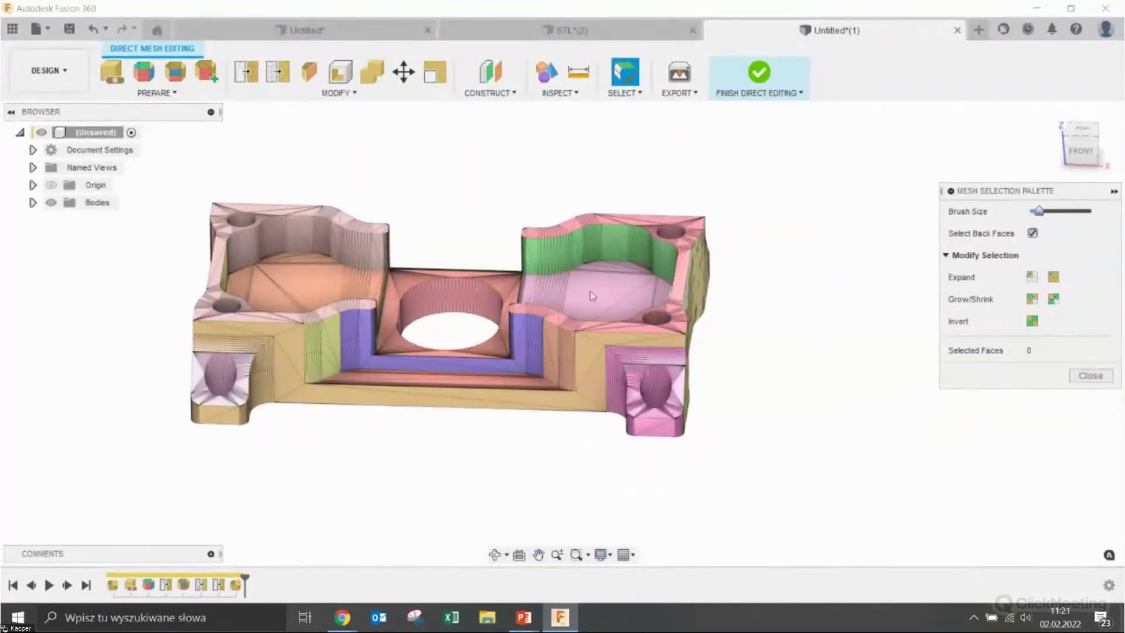
{"action": "left_click_drag", "start_coordinate": [1042, 212], "coordinate": [1046, 211]}
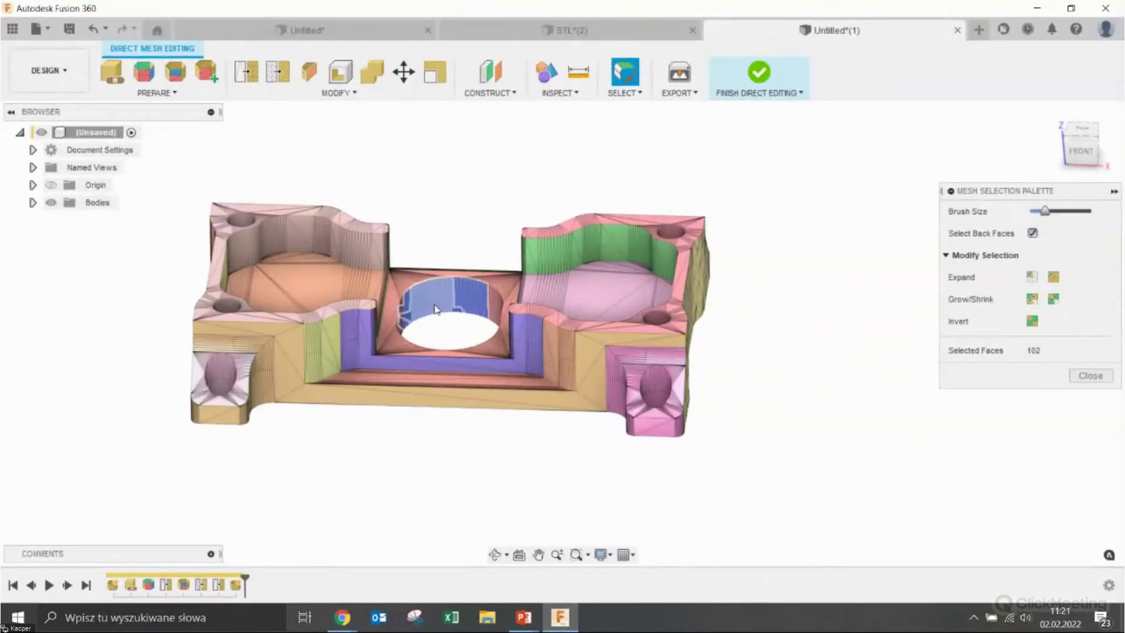
{"action": "middle_click_drag", "start_coordinate": [426, 309], "coordinate": [467, 315], "text": "shift"}
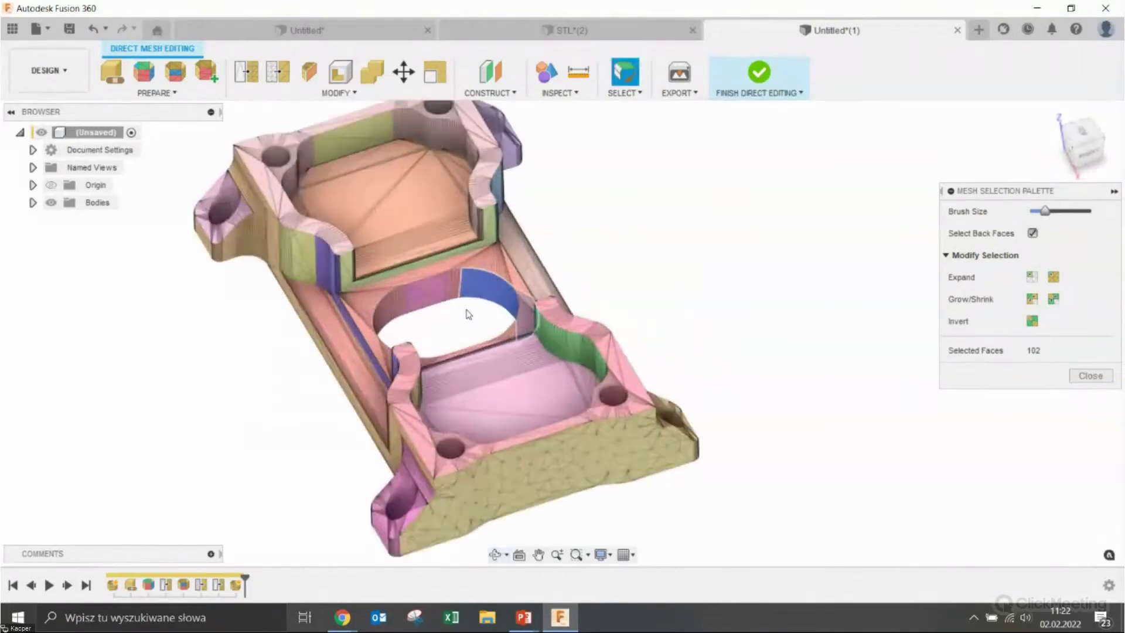
{"action": "scroll", "coordinate": [467, 315], "scroll_direction": "up", "scroll_amount": 3}
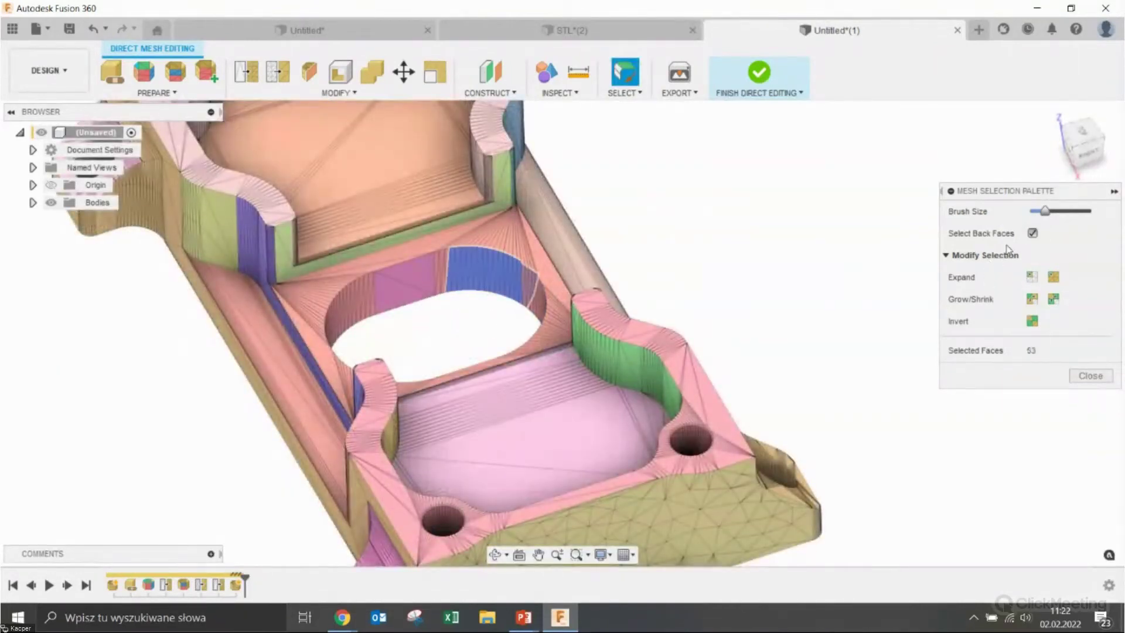
{"action": "left_click", "coordinate": [1032, 232]}
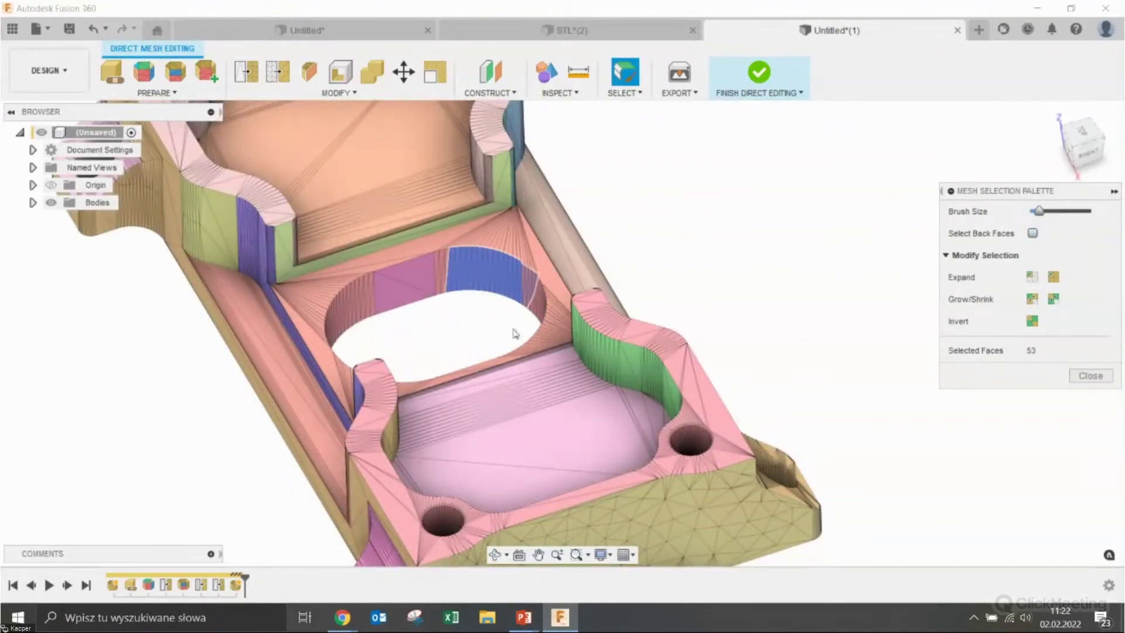
{"action": "left_click", "coordinate": [509, 287]}
{"action": "left_click", "coordinate": [1032, 232]}
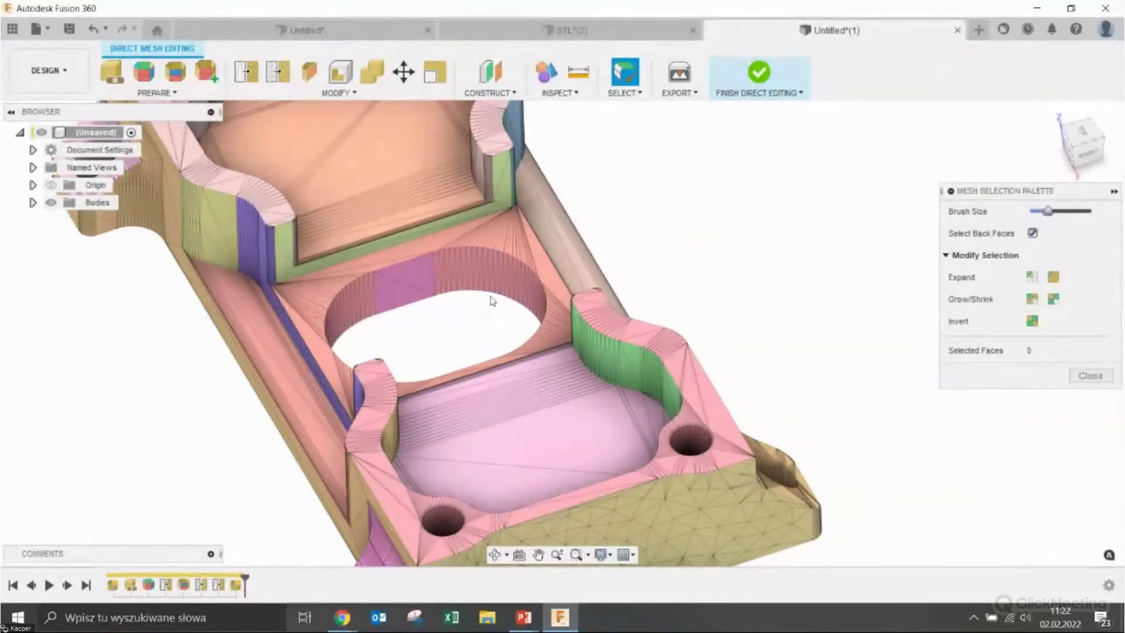
Brush-select the remaining faces around the central hole wall
{"action": "mouse_move", "coordinate": [490, 276]}
{"action": "left_mouse_down"}
{"action": "mouse_move", "coordinate": [433, 275]}
{"action": "mouse_move", "coordinate": [346, 305]}
{"action": "left_mouse_up"}
{"action": "middle_click_drag", "start_coordinate": [346, 305], "coordinate": [464, 339], "text": "shift"}
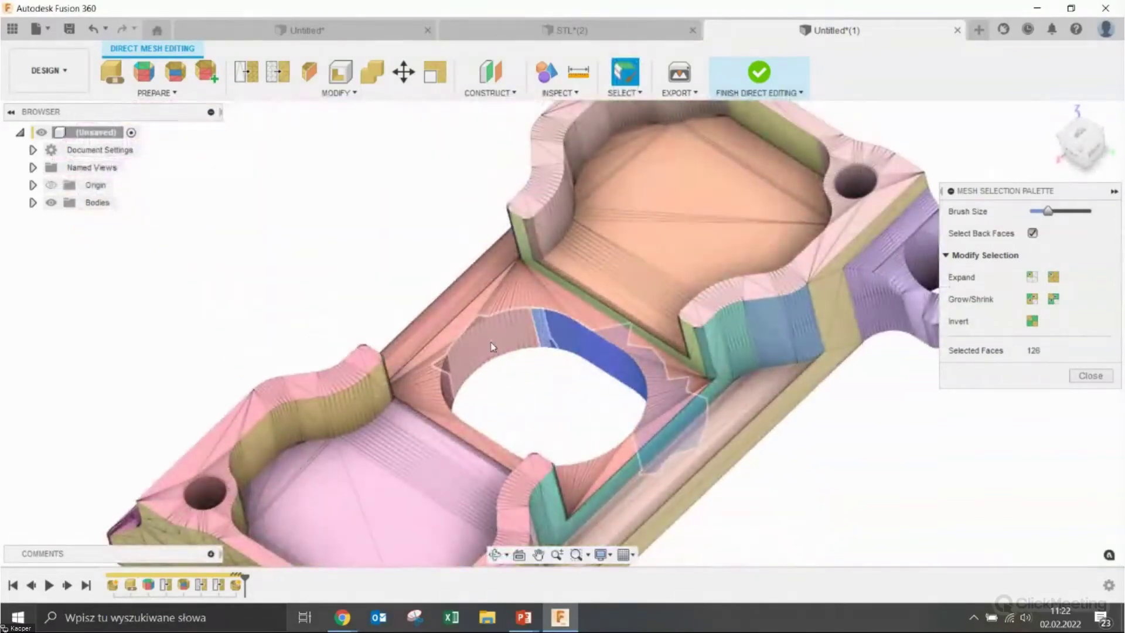
{"action": "left_click_drag", "start_coordinate": [464, 339], "coordinate": [510, 376]}
{"action": "middle_click_drag", "start_coordinate": [510, 375], "coordinate": [522, 319], "text": "shift"}
{"action": "left_click_drag", "start_coordinate": [521, 320], "coordinate": [481, 328]}
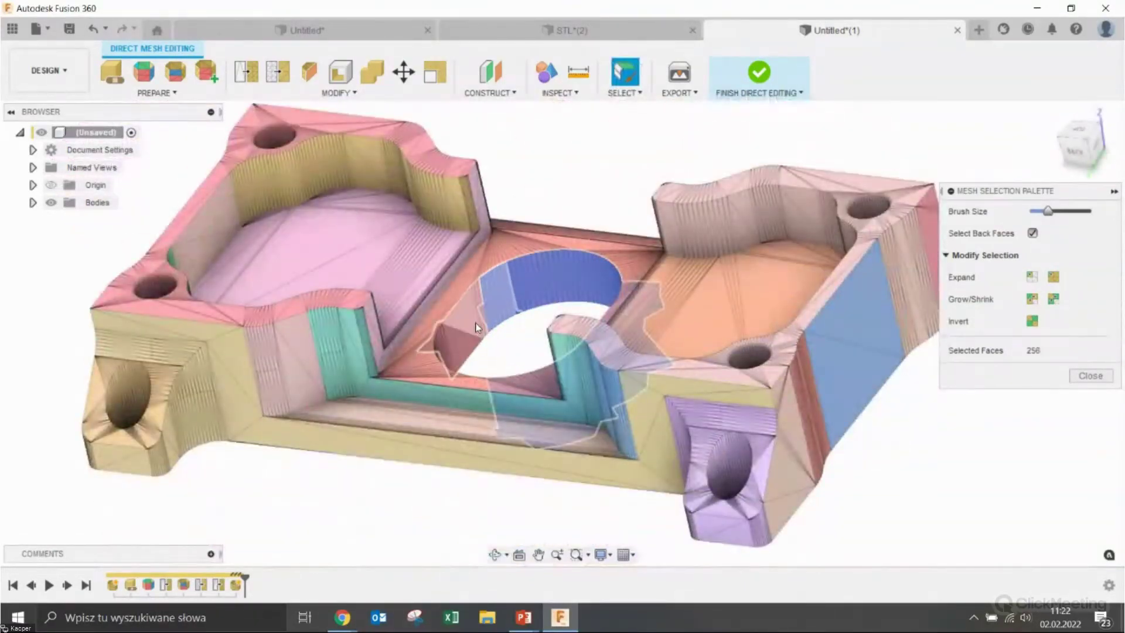
{"action": "middle_click_drag", "start_coordinate": [481, 328], "coordinate": [514, 305], "text": "shift"}
{"action": "left_click_drag", "start_coordinate": [514, 304], "coordinate": [547, 319]}
{"action": "middle_click_drag", "start_coordinate": [548, 319], "coordinate": [623, 299], "text": "shift"}
{"action": "mouse_move", "coordinate": [594, 302]}
{"action": "left_mouse_down"}
{"action": "mouse_move", "coordinate": [534, 287]}
{"action": "mouse_move", "coordinate": [515, 300]}
{"action": "mouse_move", "coordinate": [610, 340]}
{"action": "left_mouse_up"}
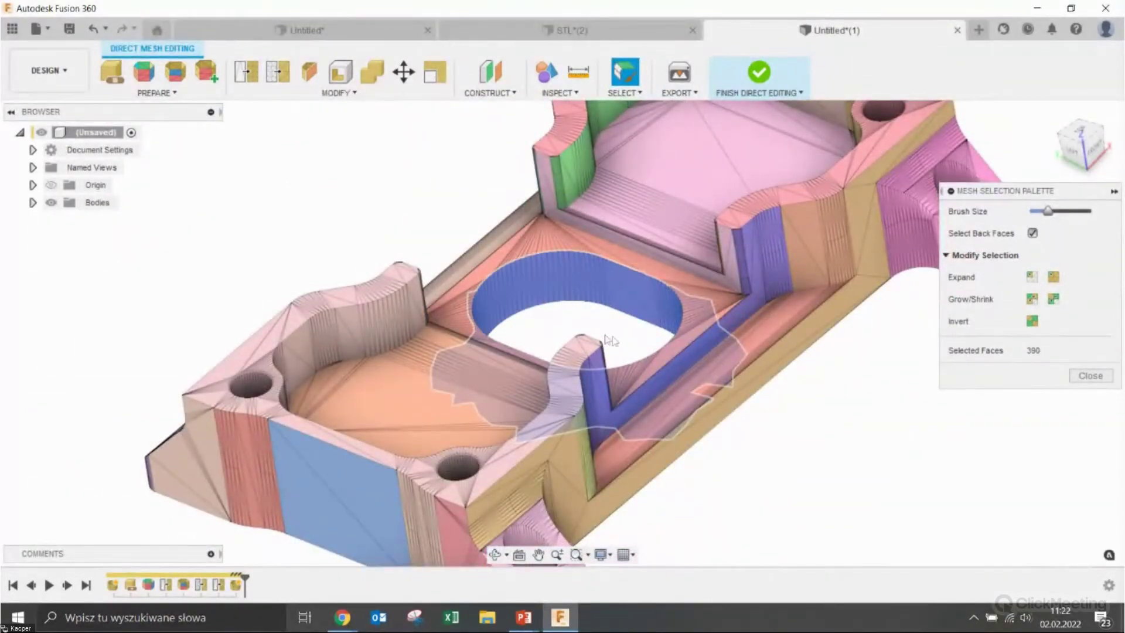
{"action": "middle_click_drag", "start_coordinate": [610, 340], "coordinate": [646, 324], "text": "shift"}
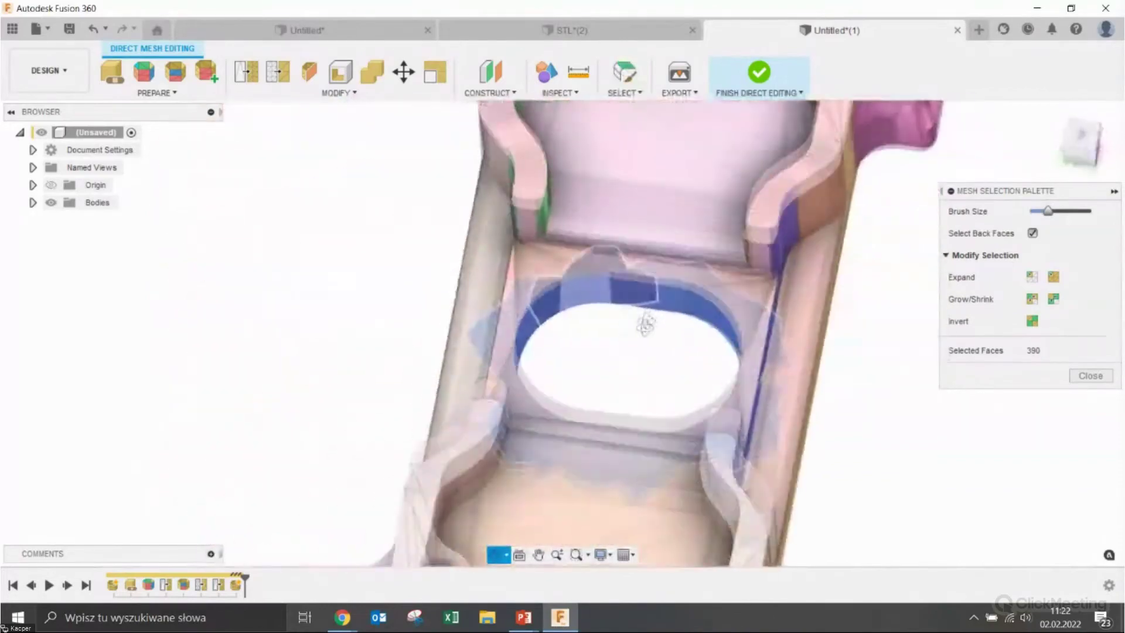
{"action": "mouse_move", "coordinate": [646, 324]}
{"action": "middle_mouse_down", "text": "shift"}
{"action": "mouse_move", "coordinate": [975, 348]}
{"action": "mouse_move", "coordinate": [837, 454]}
{"action": "mouse_move", "coordinate": [391, 103]}
{"action": "middle_mouse_up", "text": "shift"}
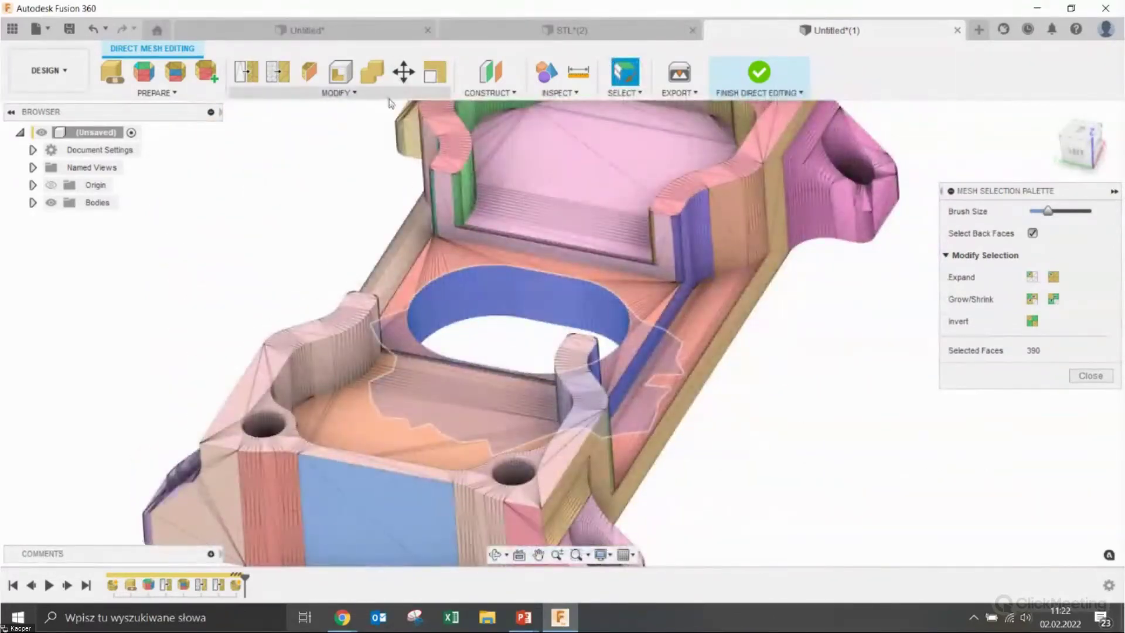
Delete the roughly 390 selected faces, leaving a ragged opening
{"action": "left_click", "coordinate": [338, 92]}
{"action": "left_click", "coordinate": [266, 287]}
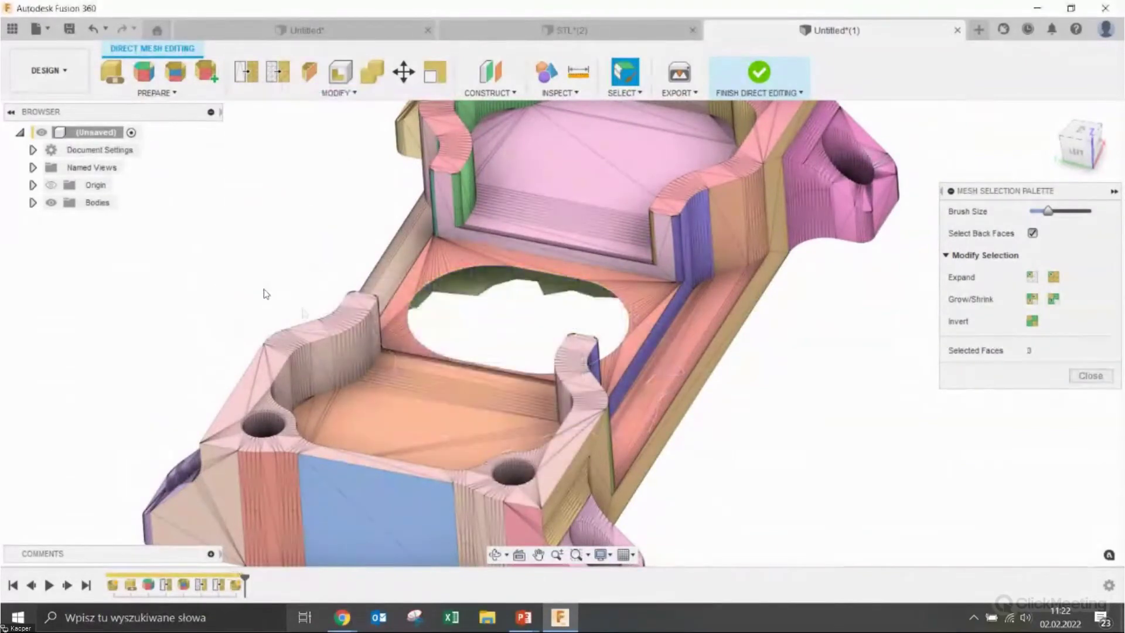
{"action": "mouse_move", "coordinate": [839, 472]}
{"action": "middle_mouse_down", "text": "shift"}
{"action": "mouse_move", "coordinate": [781, 317]}
{"action": "mouse_move", "coordinate": [720, 203]}
{"action": "mouse_move", "coordinate": [757, 214]}
{"action": "mouse_move", "coordinate": [744, 257]}
{"action": "mouse_move", "coordinate": [691, 406]}
{"action": "mouse_move", "coordinate": [681, 347]}
{"action": "mouse_move", "coordinate": [648, 435]}
{"action": "middle_mouse_up", "text": "shift"}
{"action": "left_click", "coordinate": [286, 95]}
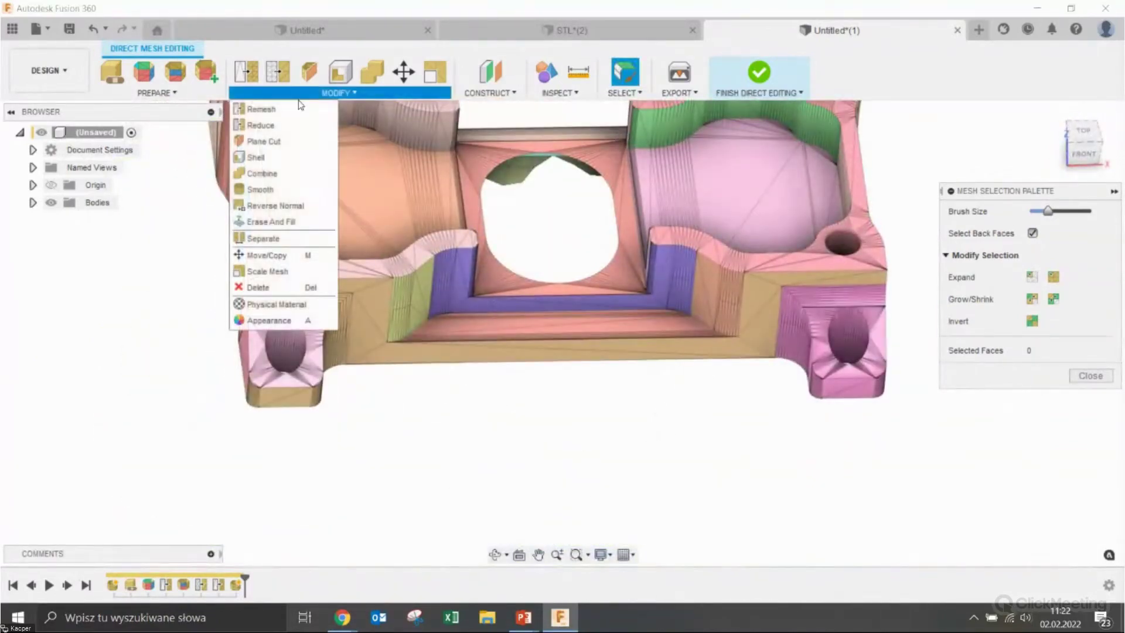
Erase and fill the faces around the central hole from the top
{"action": "left_click", "coordinate": [291, 224]}
{"action": "left_click", "coordinate": [482, 226]}
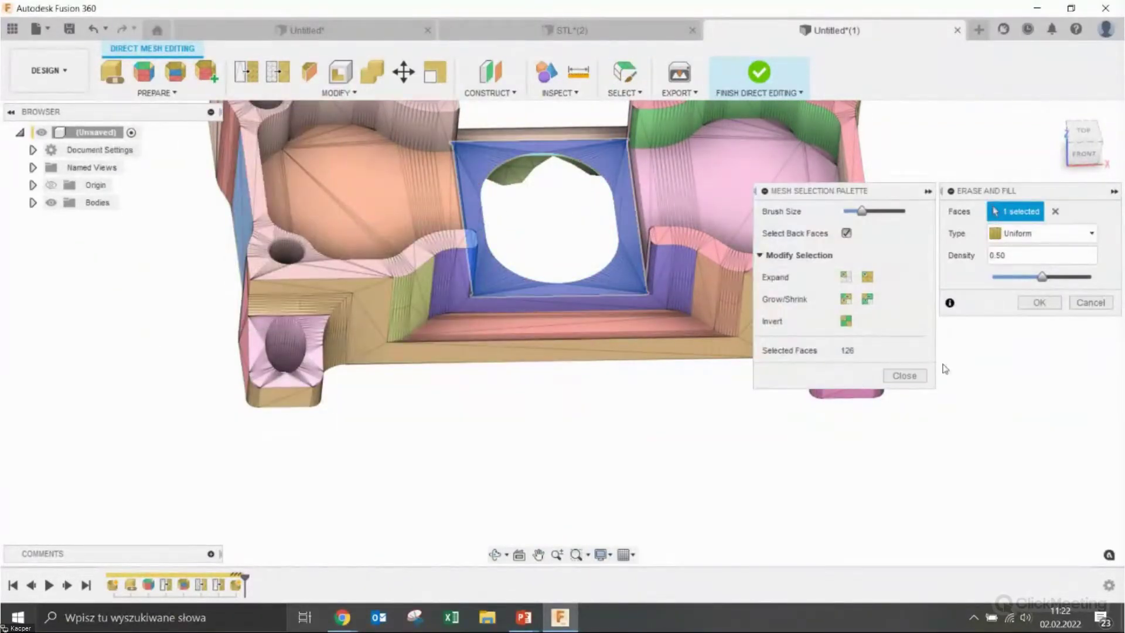
{"action": "middle_click_drag", "start_coordinate": [616, 383], "coordinate": [510, 301], "text": "shift"}
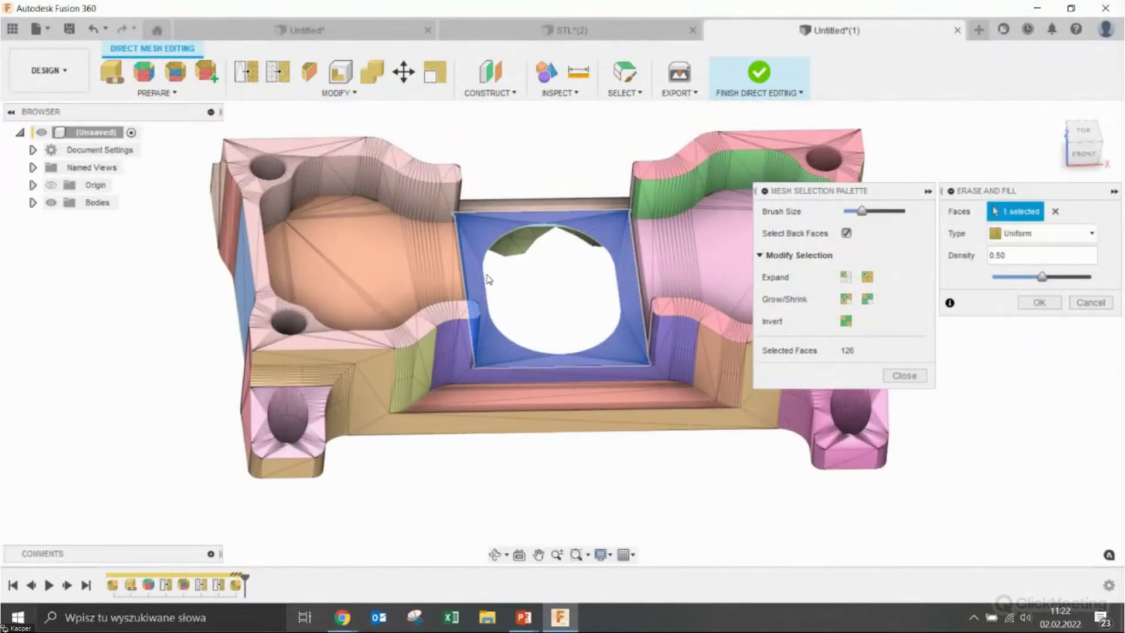
{"action": "left_click", "coordinate": [1023, 303]}
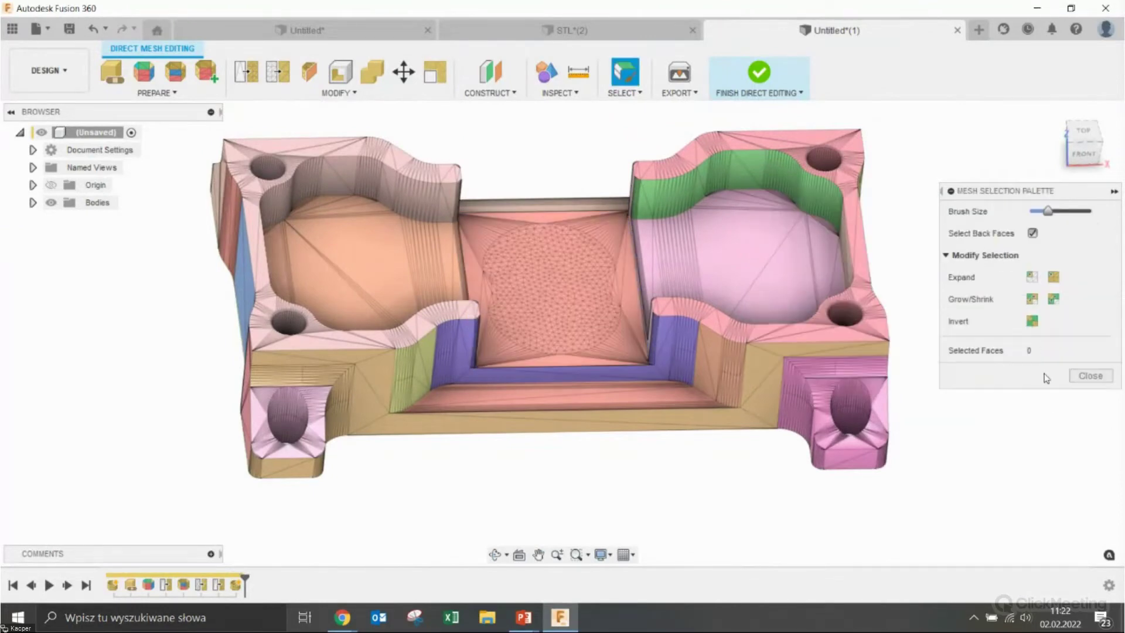
Erase and fill the ring of faces around the hole on the underside
{"action": "middle_click_drag", "start_coordinate": [696, 486], "coordinate": [490, 550], "text": "shift"}
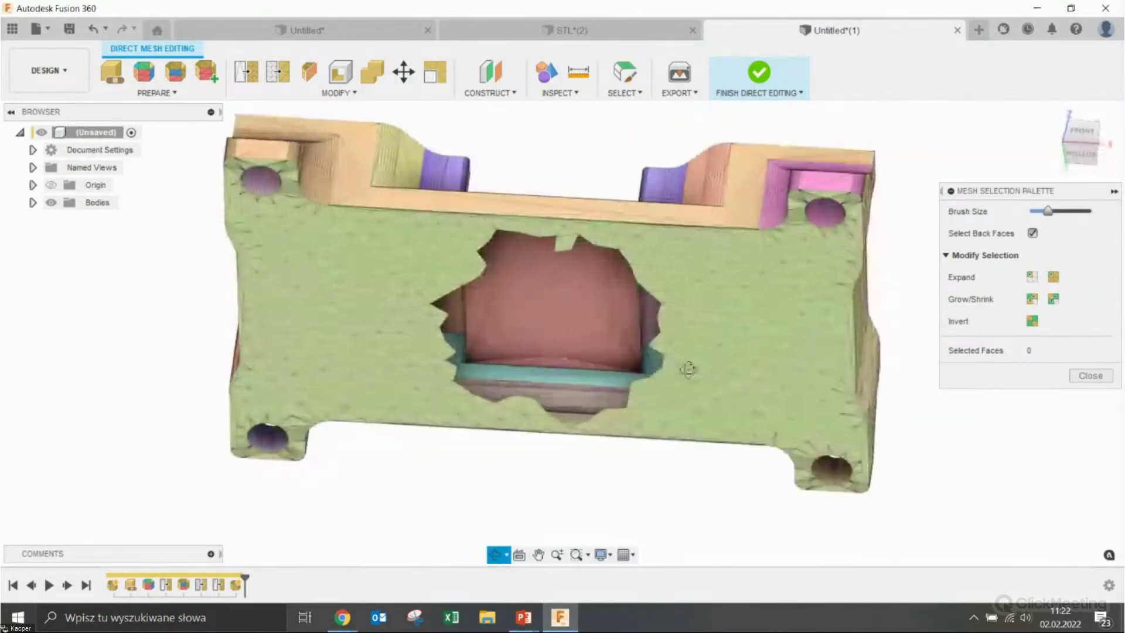
{"action": "left_click", "coordinate": [339, 75]}
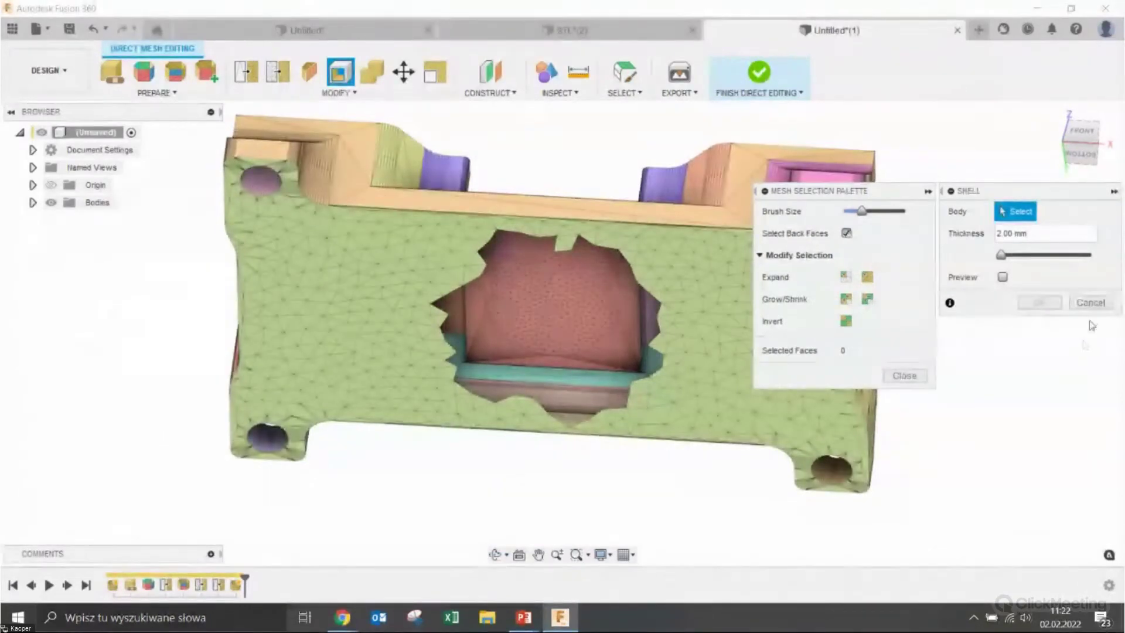
{"action": "left_click", "coordinate": [1090, 303]}
{"action": "left_click", "coordinate": [351, 92]}
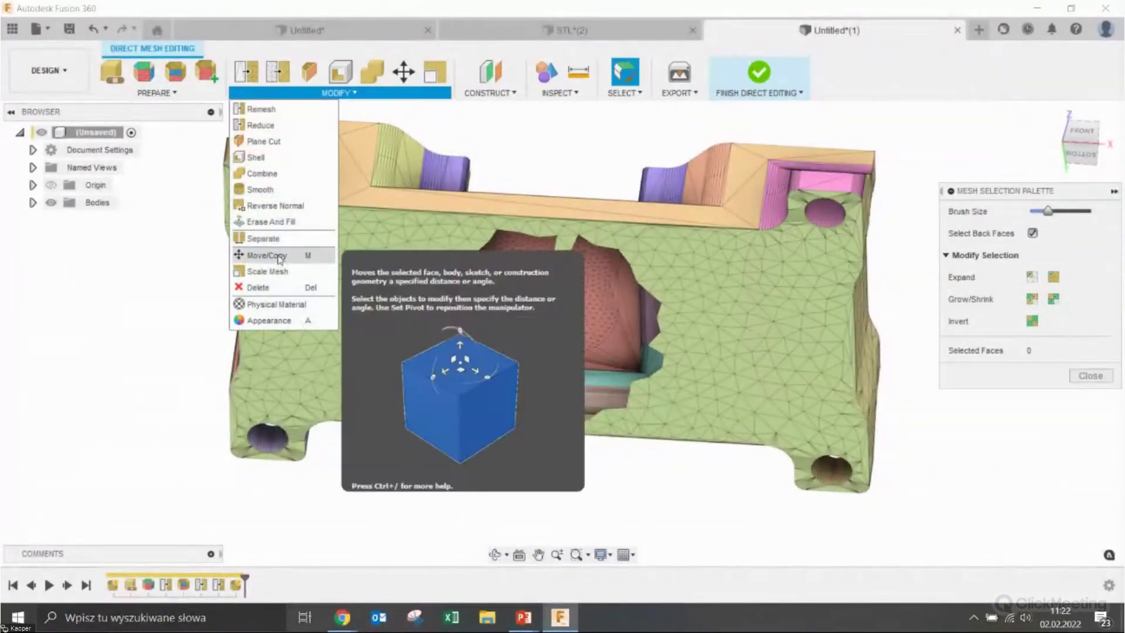
{"action": "left_click", "coordinate": [271, 222]}
{"action": "left_click", "coordinate": [639, 388]}
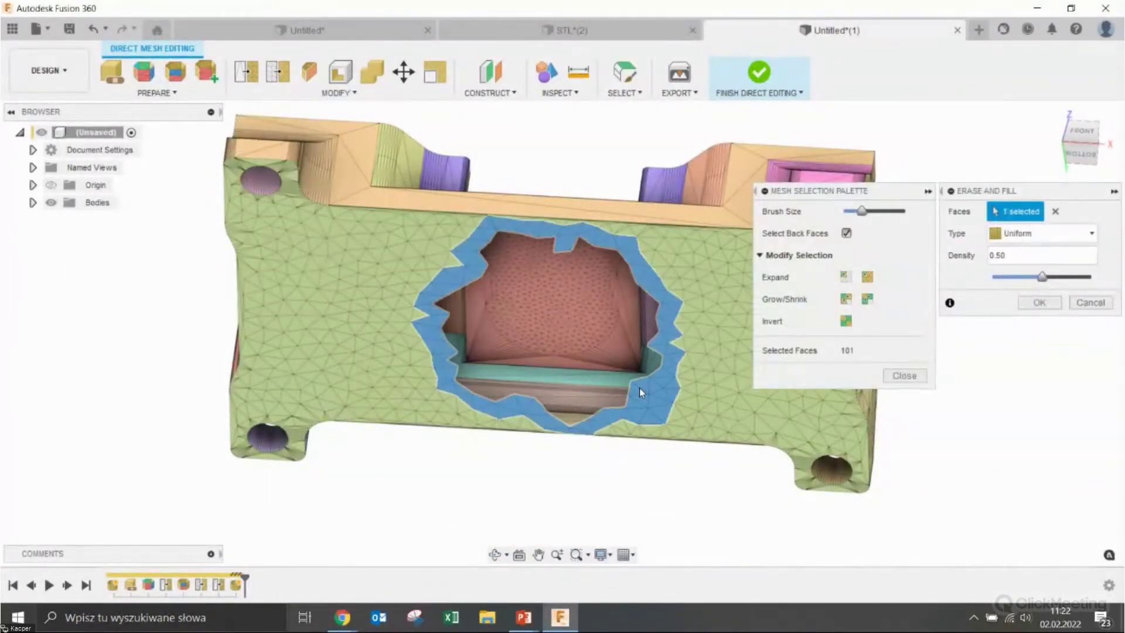
{"action": "left_click", "coordinate": [1026, 303]}
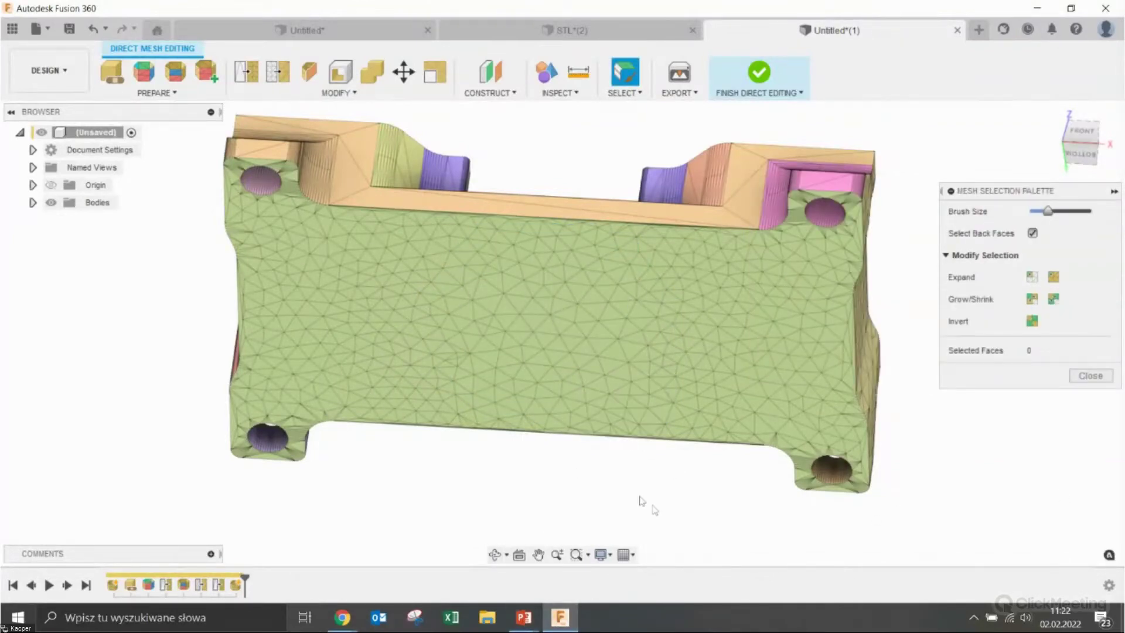
{"action": "middle_click_drag", "start_coordinate": [625, 483], "coordinate": [622, 451], "text": "shift"}
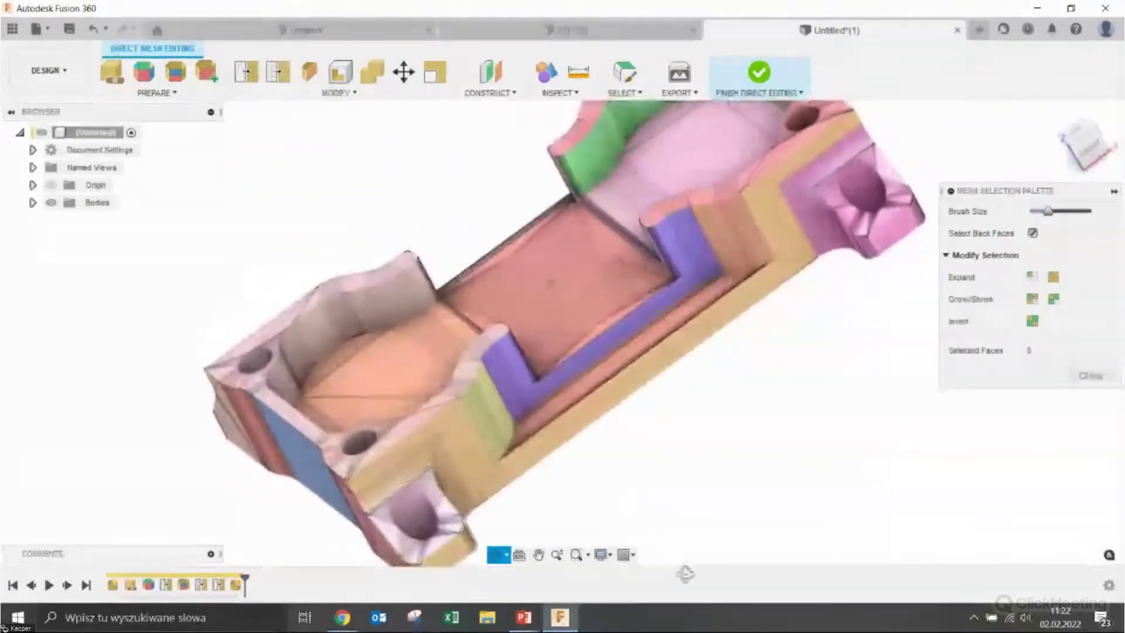
{"action": "middle_click_drag", "start_coordinate": [621, 451], "coordinate": [684, 484], "text": "shift"}
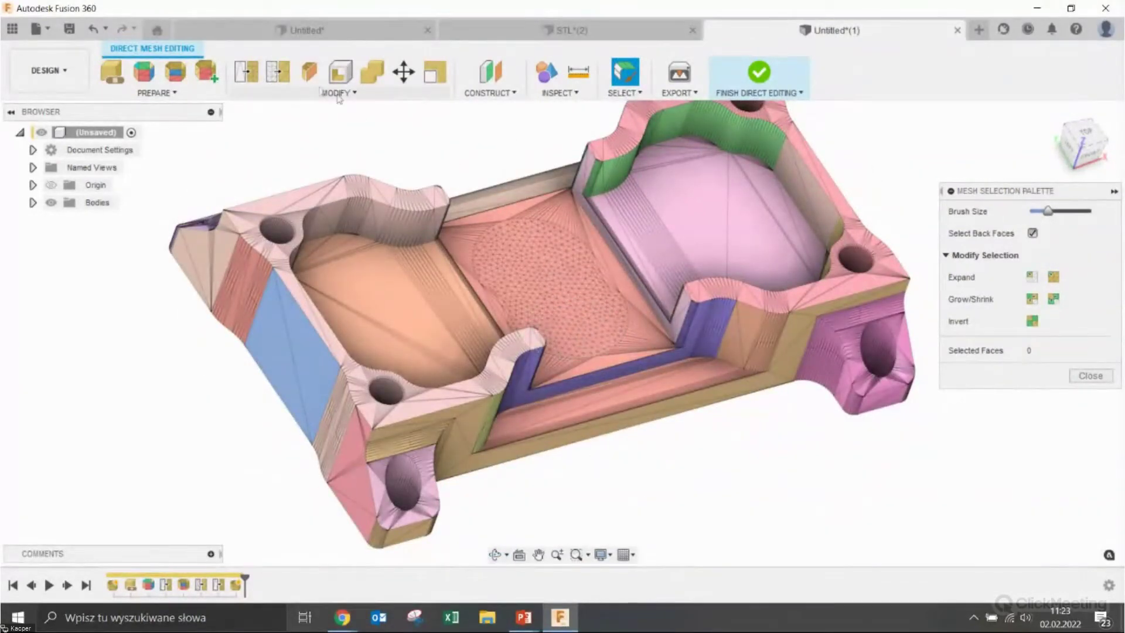
Remesh the painted filled patch, then finish direct editing to create STL_error_Edited
{"action": "left_click", "coordinate": [245, 76]}
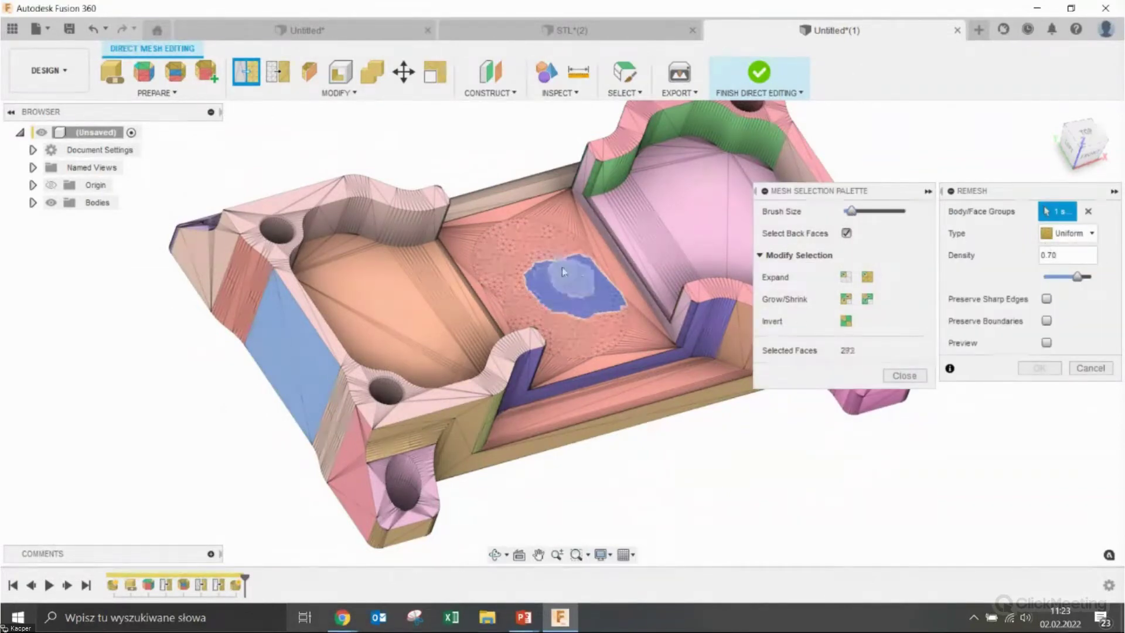
{"action": "left_click_drag", "start_coordinate": [579, 294], "coordinate": [536, 242]}
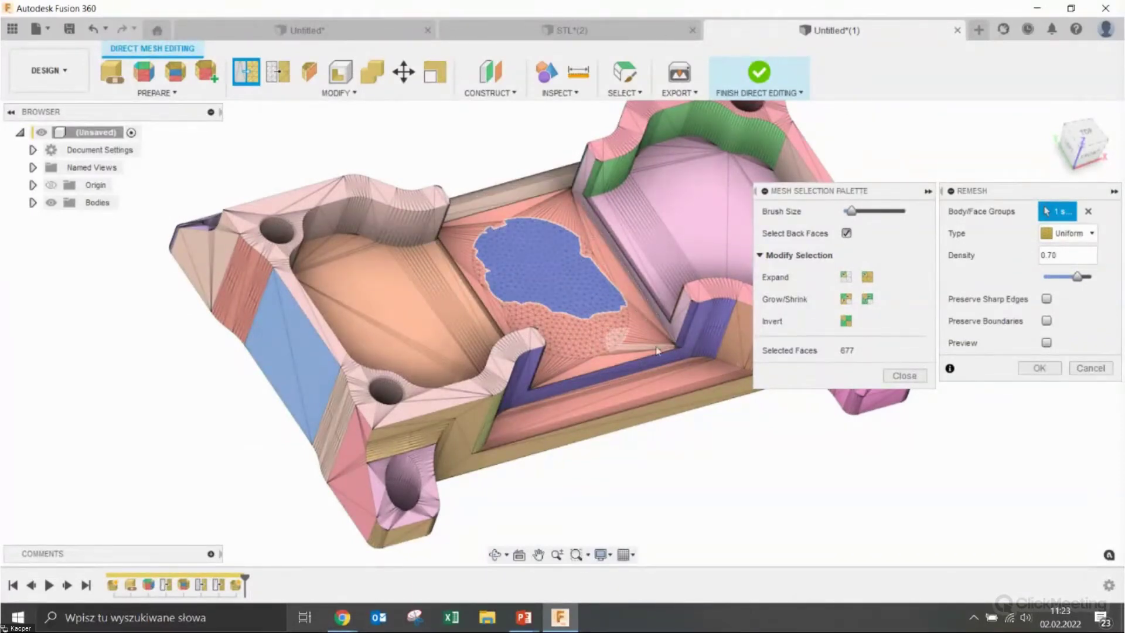
{"action": "left_click", "coordinate": [1090, 369]}
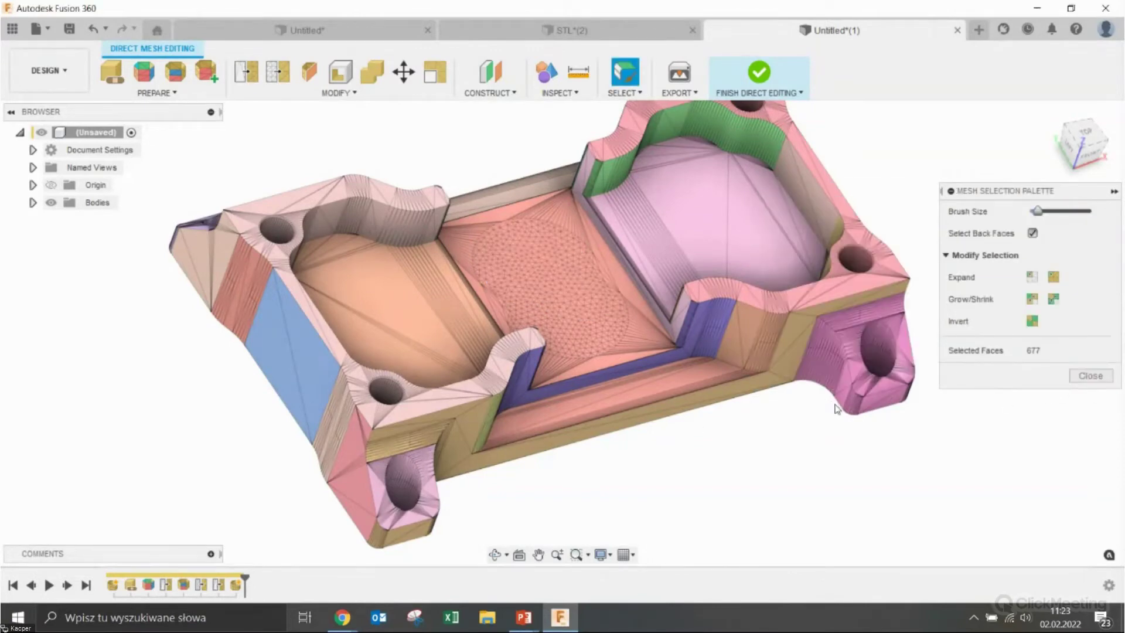
{"action": "mouse_move", "coordinate": [630, 508]}
{"action": "middle_mouse_down", "text": "shift"}
{"action": "mouse_move", "coordinate": [592, 494]}
{"action": "mouse_move", "coordinate": [601, 485]}
{"action": "middle_mouse_up", "text": "shift"}
{"action": "left_click", "coordinate": [765, 79]}
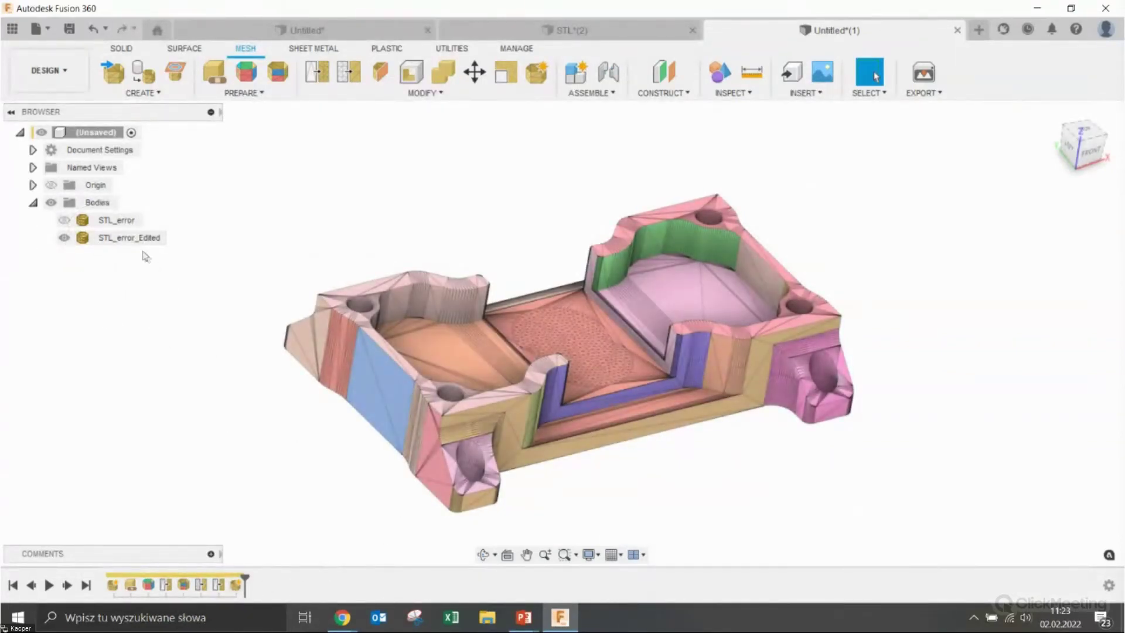
Toggle STL_error and STL_error_Edited visibility to compare, leaving the original hidden
{"action": "left_click", "coordinate": [63, 237]}
{"action": "left_click", "coordinate": [64, 221]}
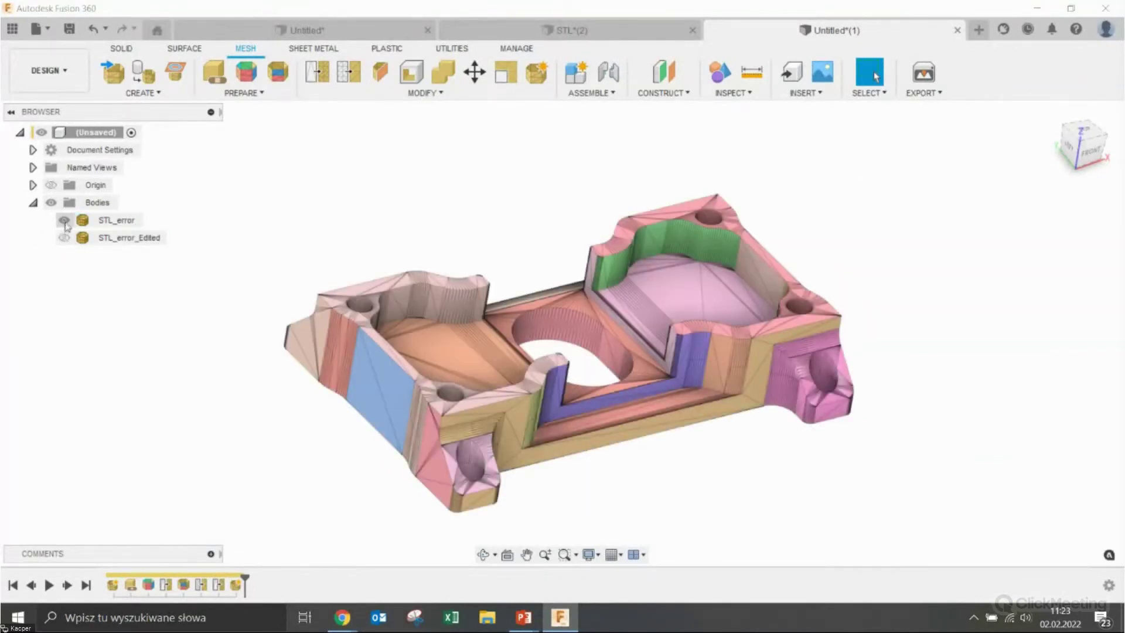
{"action": "left_click", "coordinate": [64, 220]}
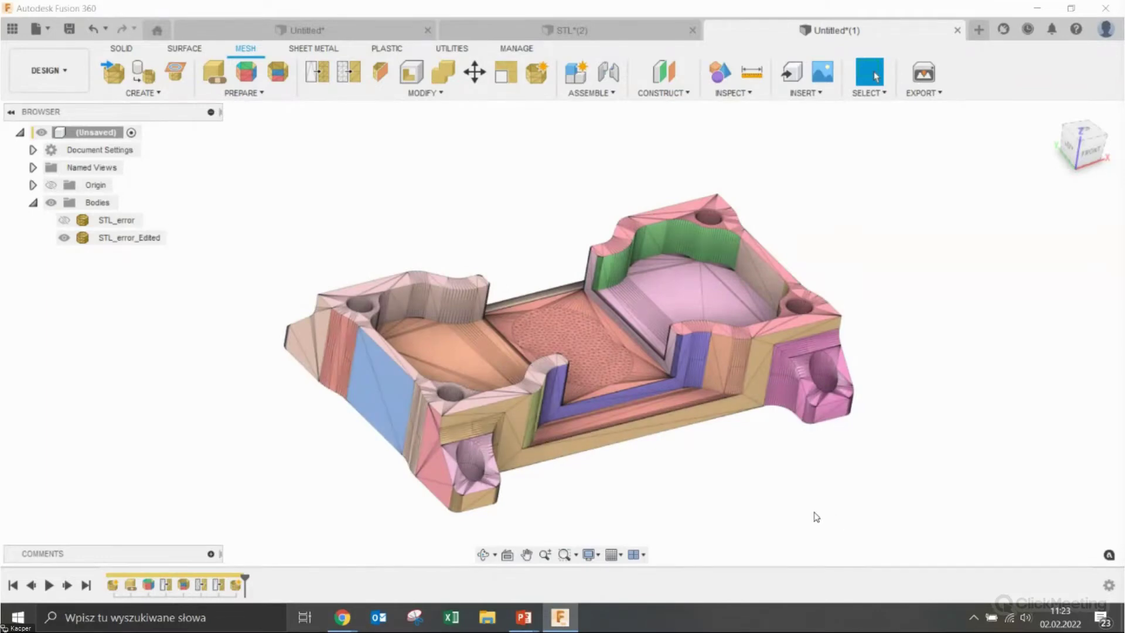
Uniformly remesh the patched central face group at density 0.70
{"action": "middle_click_drag", "start_coordinate": [772, 492], "coordinate": [715, 510], "text": "shift"}
{"action": "left_click", "coordinate": [532, 274]}
{"action": "left_click", "coordinate": [318, 72]}
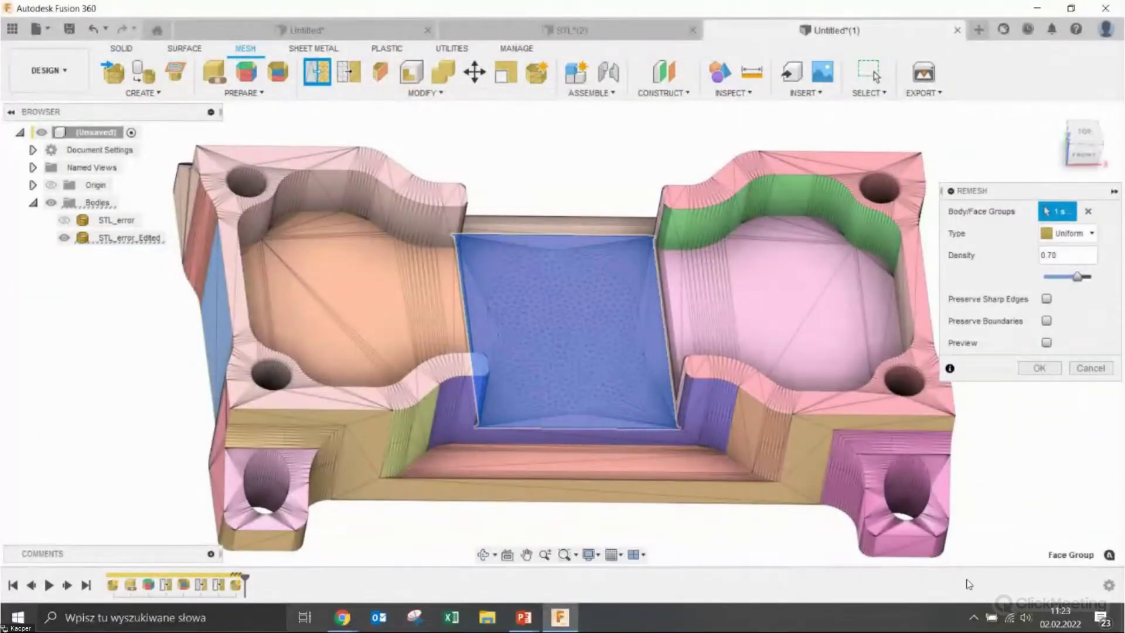
{"action": "left_click", "coordinate": [1035, 374]}
{"action": "middle_click_drag", "start_coordinate": [881, 540], "coordinate": [606, 463], "text": "shift"}
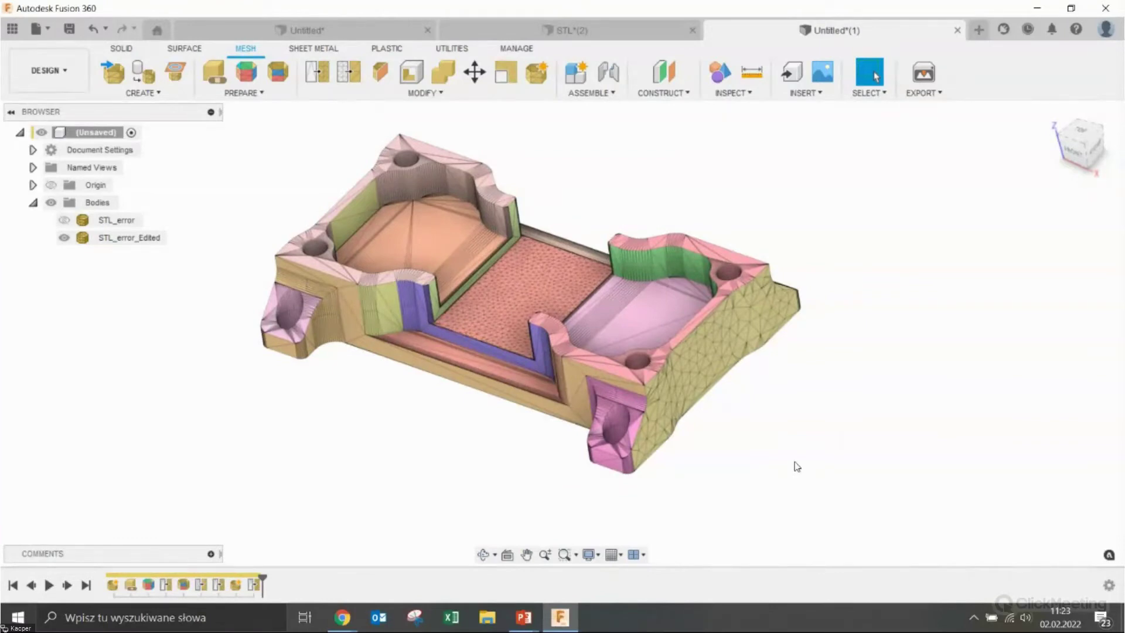
{"action": "left_click", "coordinate": [656, 360]}
{"action": "scroll", "coordinate": [656, 360], "scroll_direction": "up", "scroll_amount": 5}
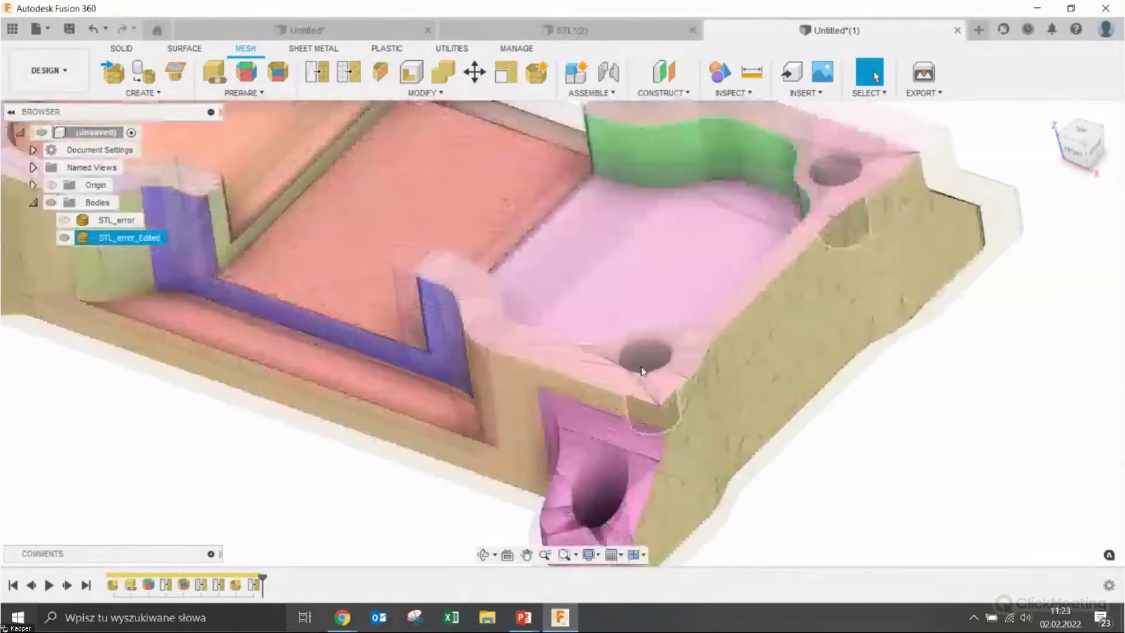
{"action": "scroll", "coordinate": [656, 360], "scroll_direction": "up", "scroll_amount": 5}
{"action": "mouse_move", "coordinate": [656, 361]}
{"action": "middle_mouse_down", "text": "shift"}
{"action": "mouse_move", "coordinate": [725, 433]}
{"action": "mouse_move", "coordinate": [618, 317]}
{"action": "middle_mouse_up", "text": "shift"}
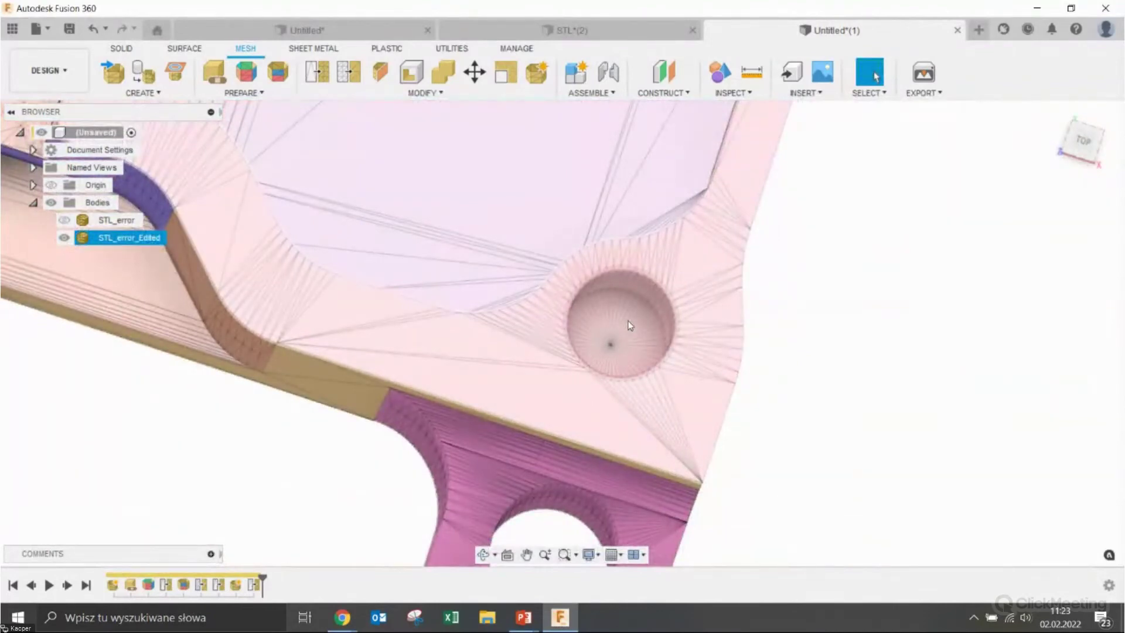
{"action": "key", "text": "Escape"}
{"action": "scroll", "coordinate": [631, 326], "scroll_direction": "down", "scroll_amount": 5}
{"action": "mouse_move", "coordinate": [630, 326]}
{"action": "middle_mouse_down", "text": "shift"}
{"action": "mouse_move", "coordinate": [867, 317]}
{"action": "mouse_move", "coordinate": [854, 334]}
{"action": "middle_mouse_up", "text": "shift"}
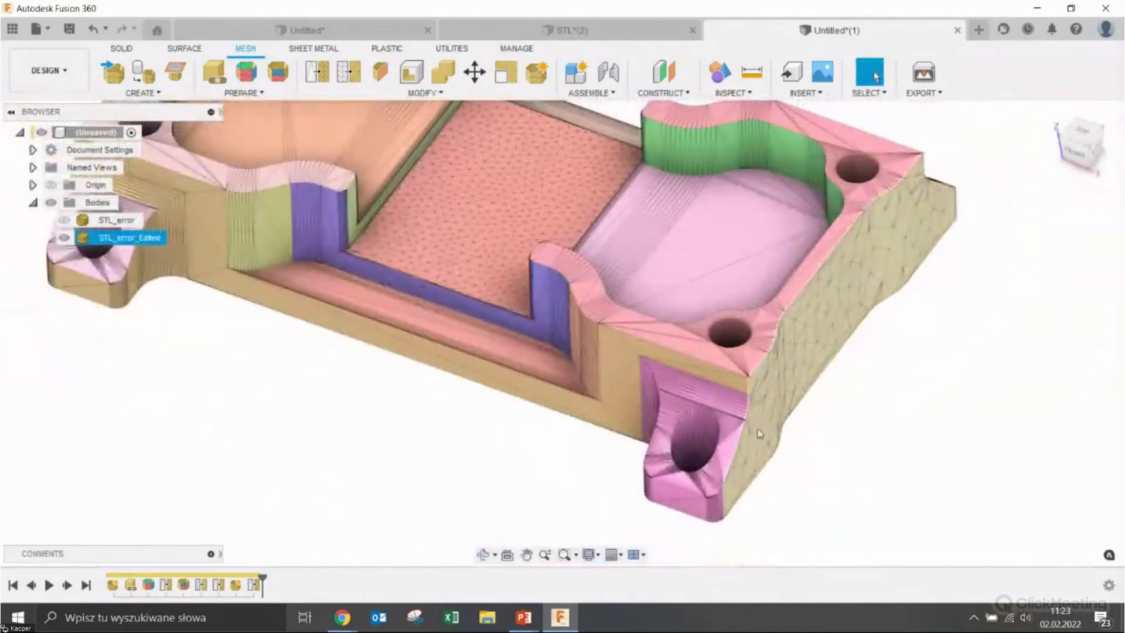
{"action": "scroll", "coordinate": [857, 442], "scroll_direction": "down", "scroll_amount": 3}
{"action": "mouse_move", "coordinate": [857, 442]}
{"action": "middle_mouse_down", "text": "shift"}
{"action": "mouse_move", "coordinate": [809, 493]}
{"action": "mouse_move", "coordinate": [822, 472]}
{"action": "middle_mouse_up", "text": "shift"}
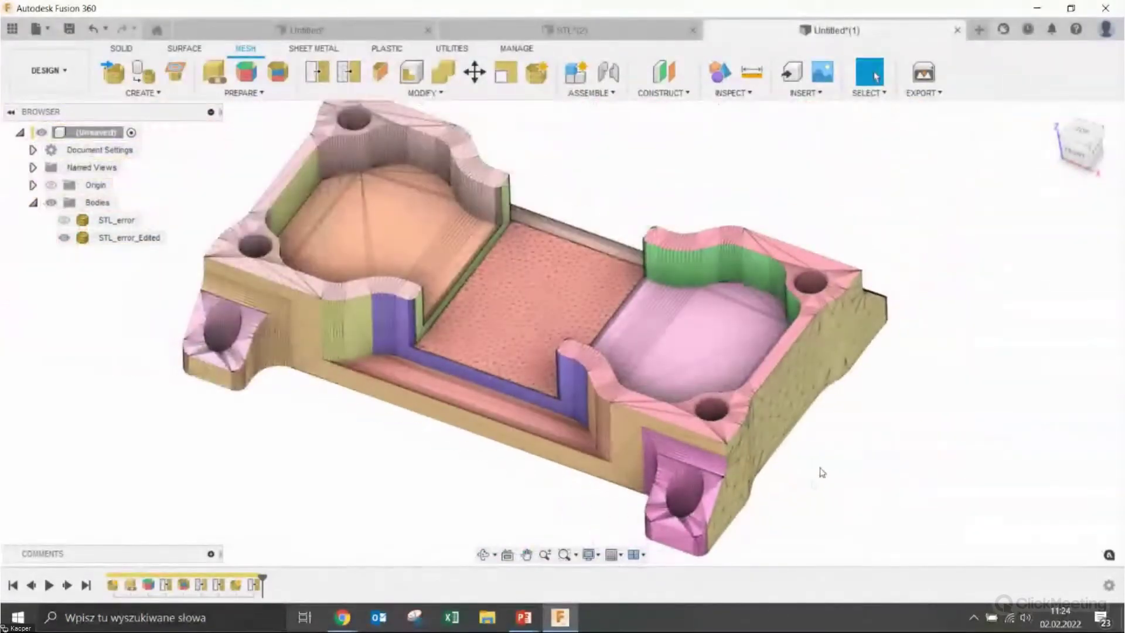
{"action": "scroll", "coordinate": [711, 404], "scroll_direction": "up", "scroll_amount": 3}
{"action": "left_click", "coordinate": [714, 402]}
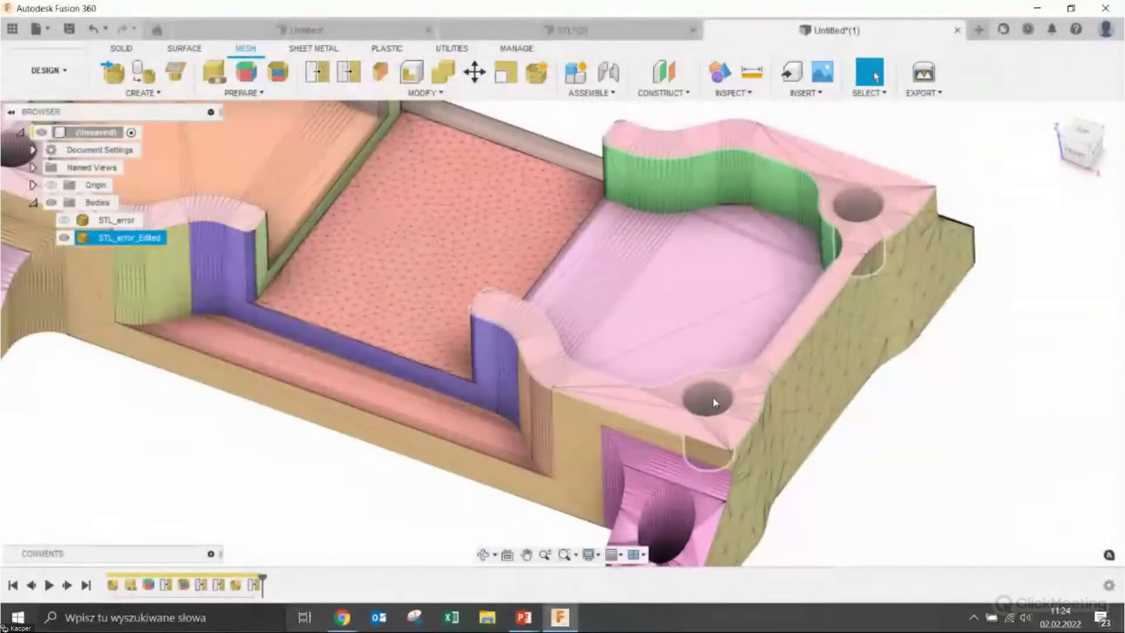
{"action": "left_click", "coordinate": [944, 402]}
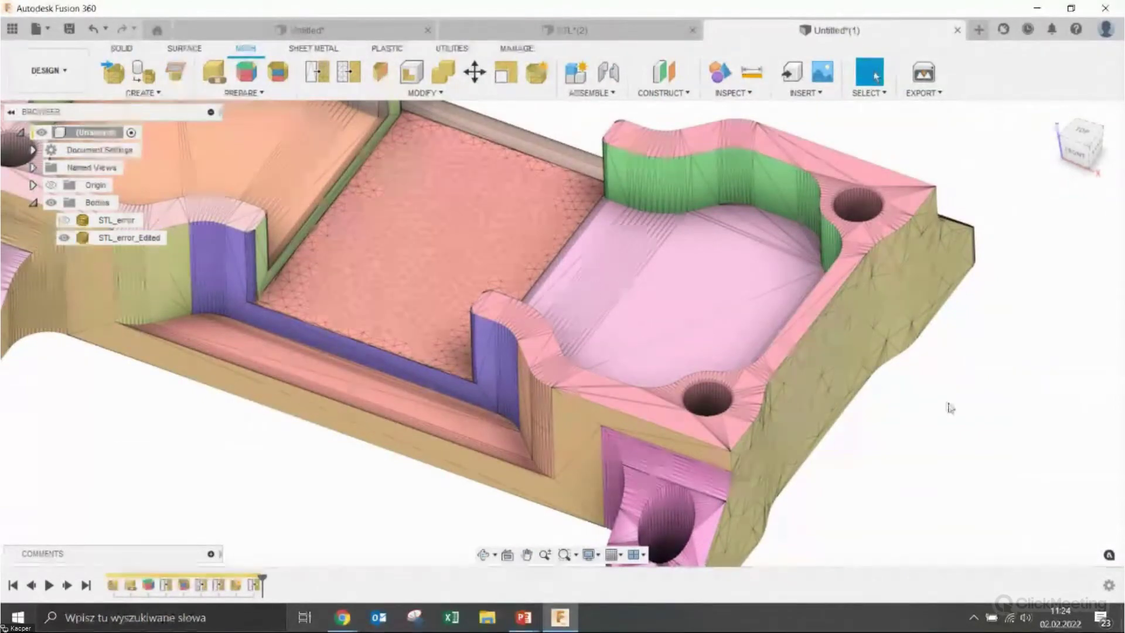
{"action": "middle_click_drag", "start_coordinate": [935, 381], "coordinate": [909, 346]}
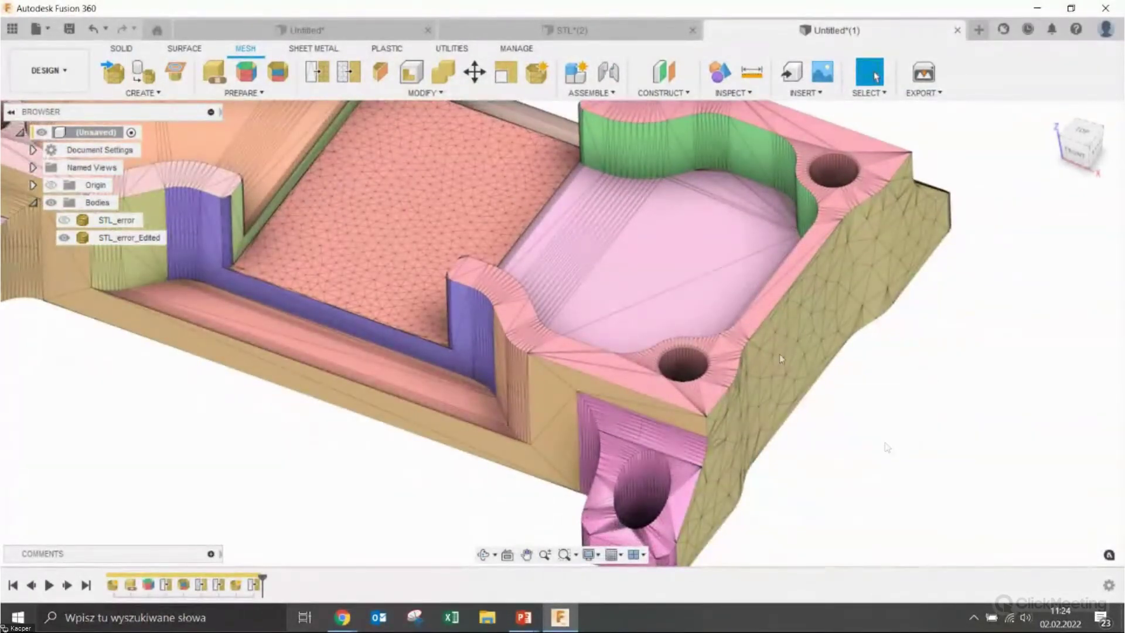
{"action": "left_click", "coordinate": [122, 48]}
{"action": "left_click", "coordinate": [189, 92]}
{"action": "left_click", "coordinate": [126, 304]}
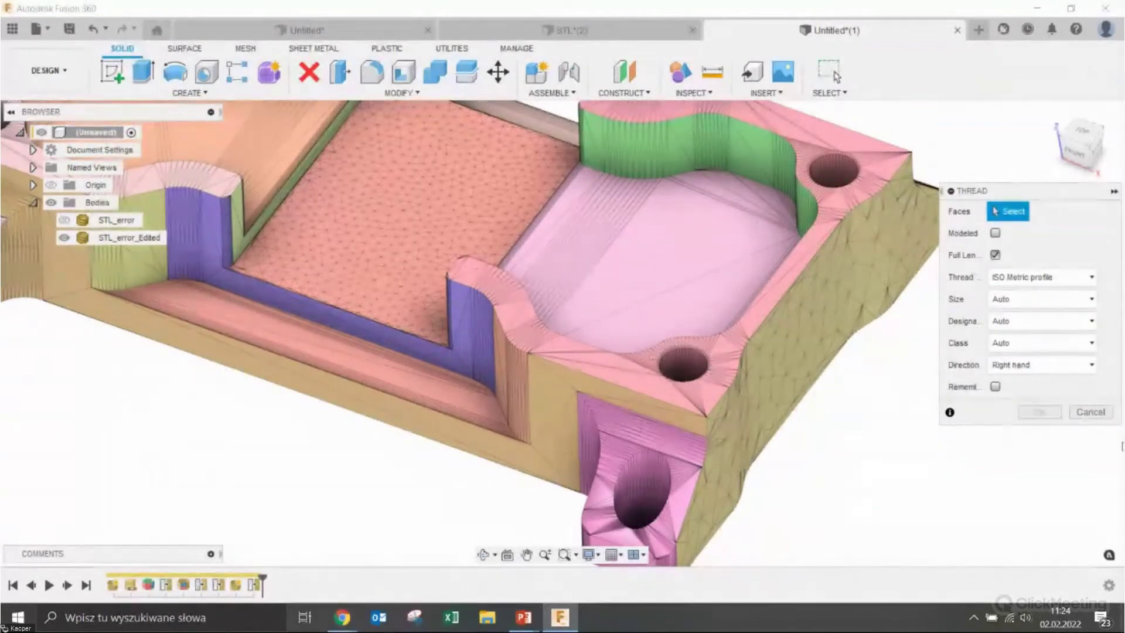
{"action": "left_click", "coordinate": [1100, 414]}
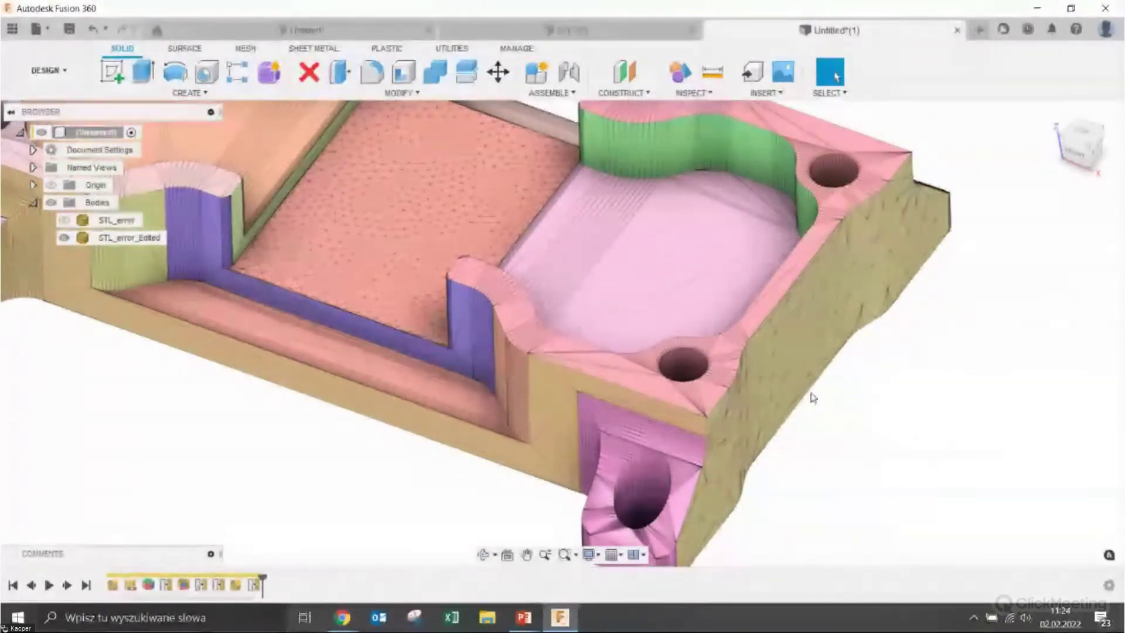
{"action": "left_click", "coordinate": [672, 396]}
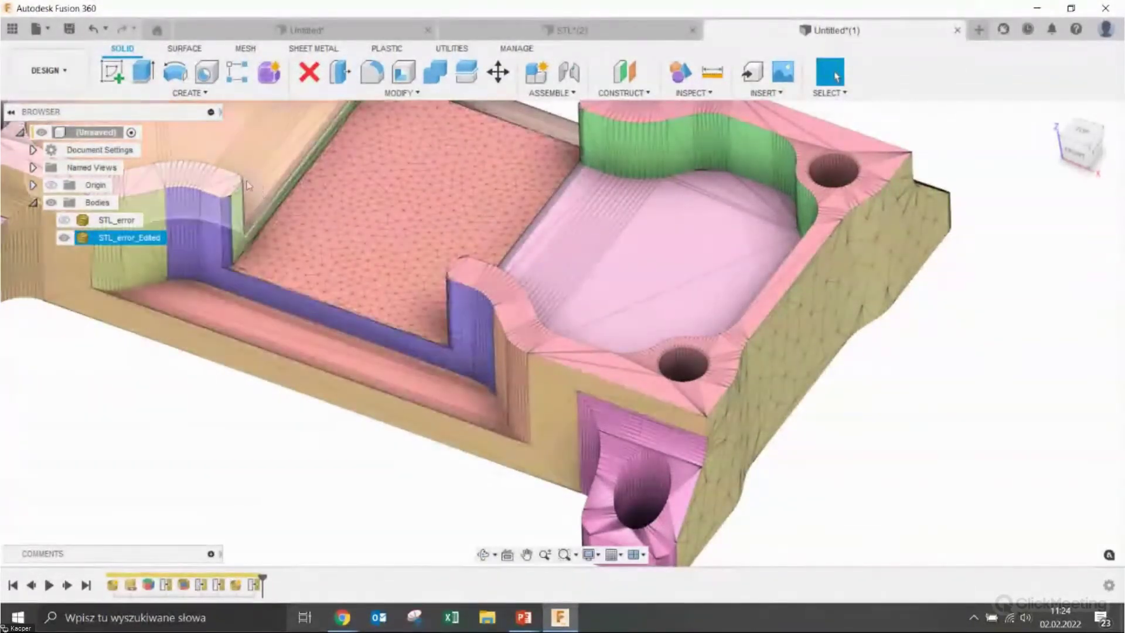
{"action": "left_click", "coordinate": [246, 49]}
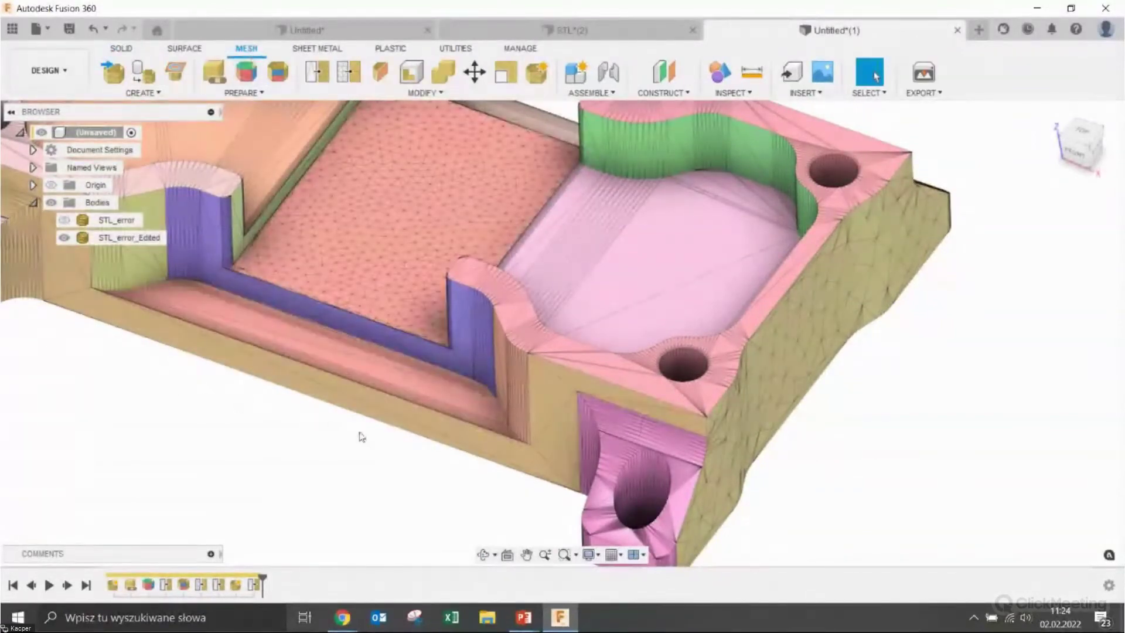
{"action": "scroll", "coordinate": [924, 384], "scroll_direction": "down", "scroll_amount": 5}
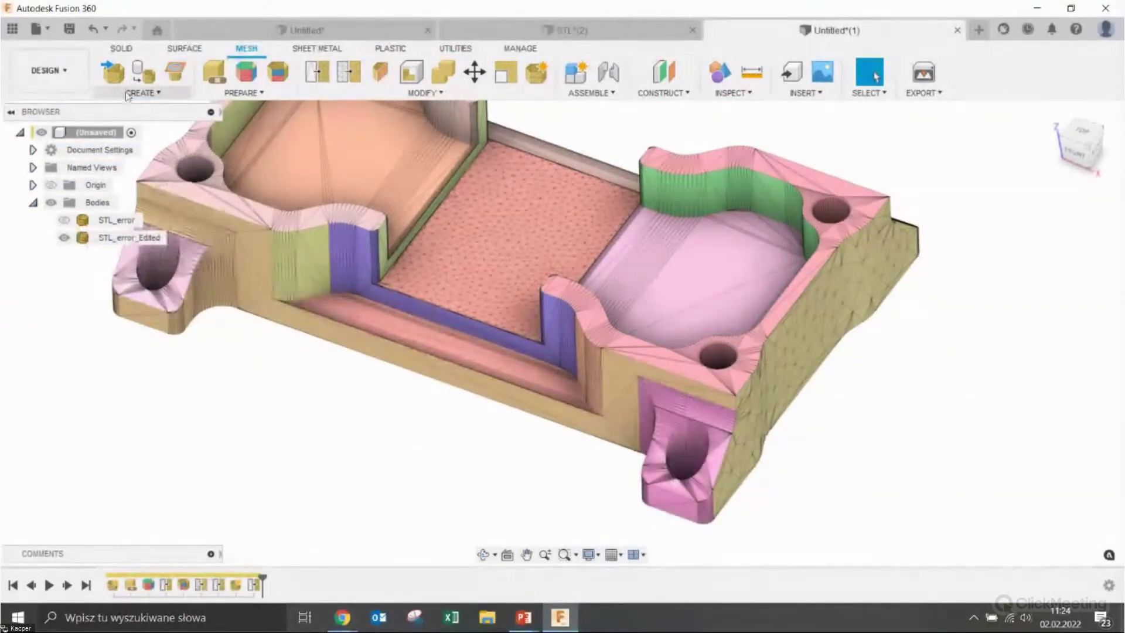
{"action": "left_click", "coordinate": [501, 340]}
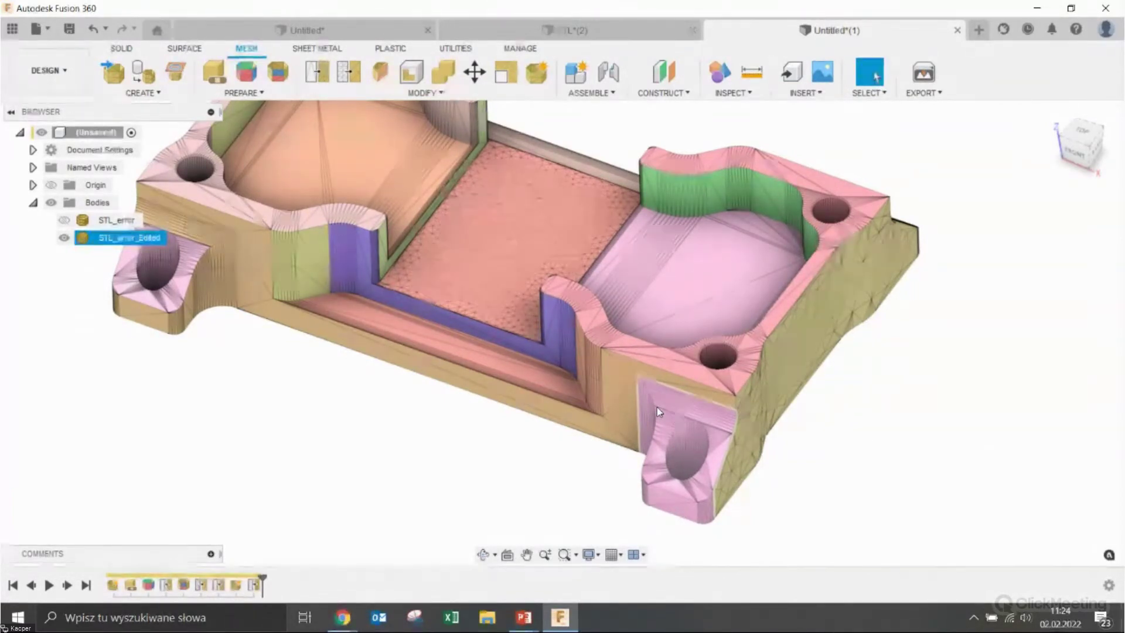
{"action": "scroll", "coordinate": [753, 360], "scroll_direction": "up", "scroll_amount": 3}
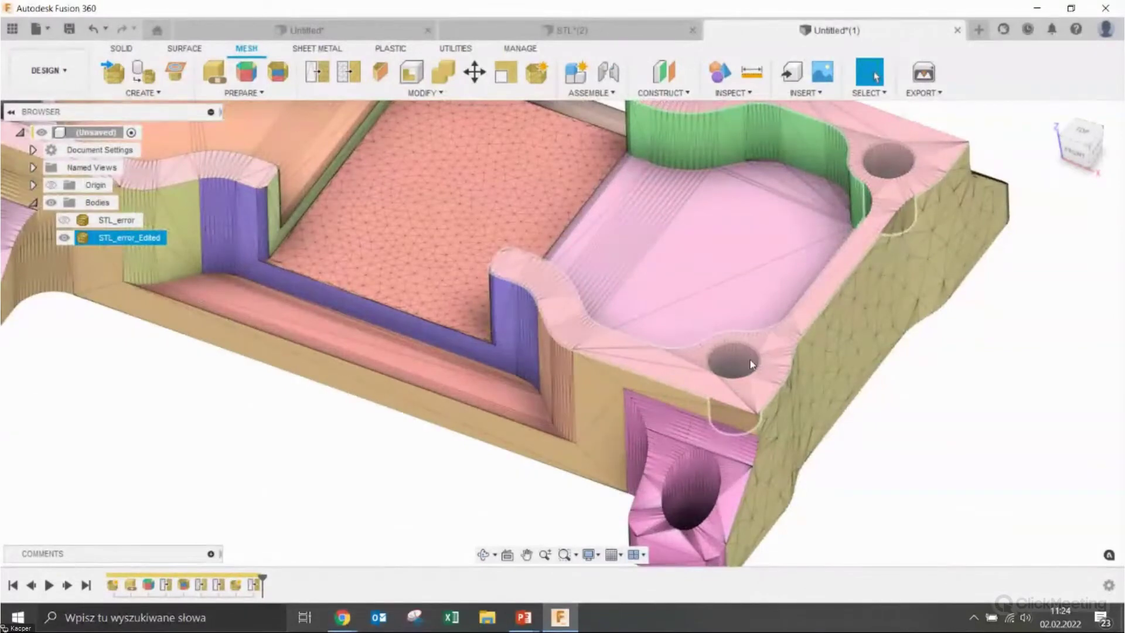
{"action": "left_click", "coordinate": [925, 414]}
{"action": "scroll", "coordinate": [932, 419], "scroll_direction": "down", "scroll_amount": 1}
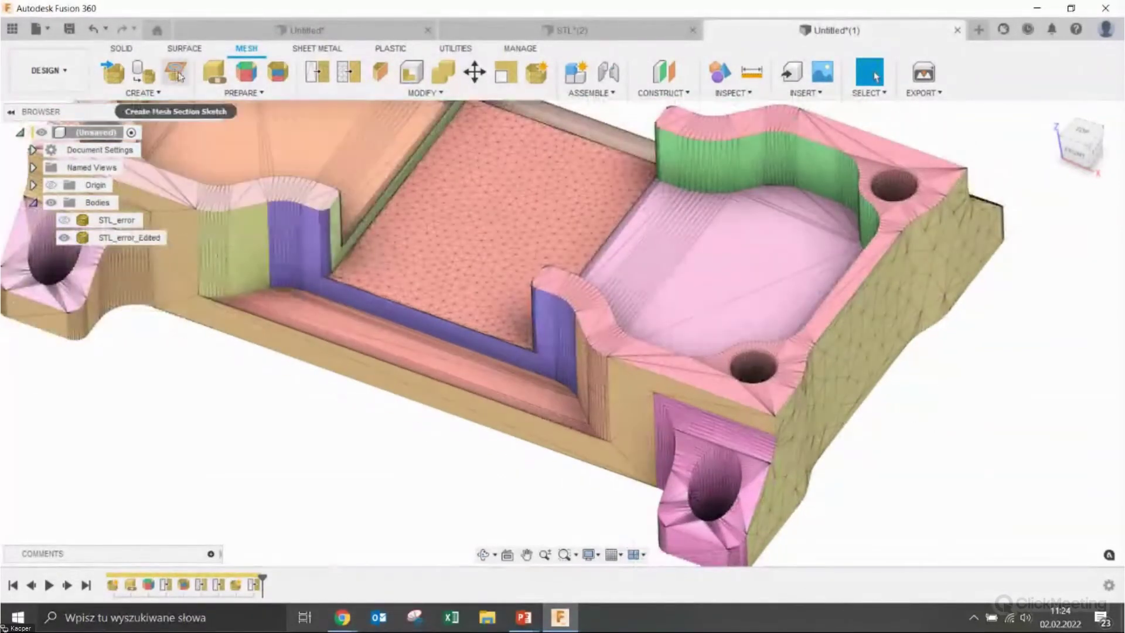
{"action": "mouse_move", "coordinate": [176, 72]}
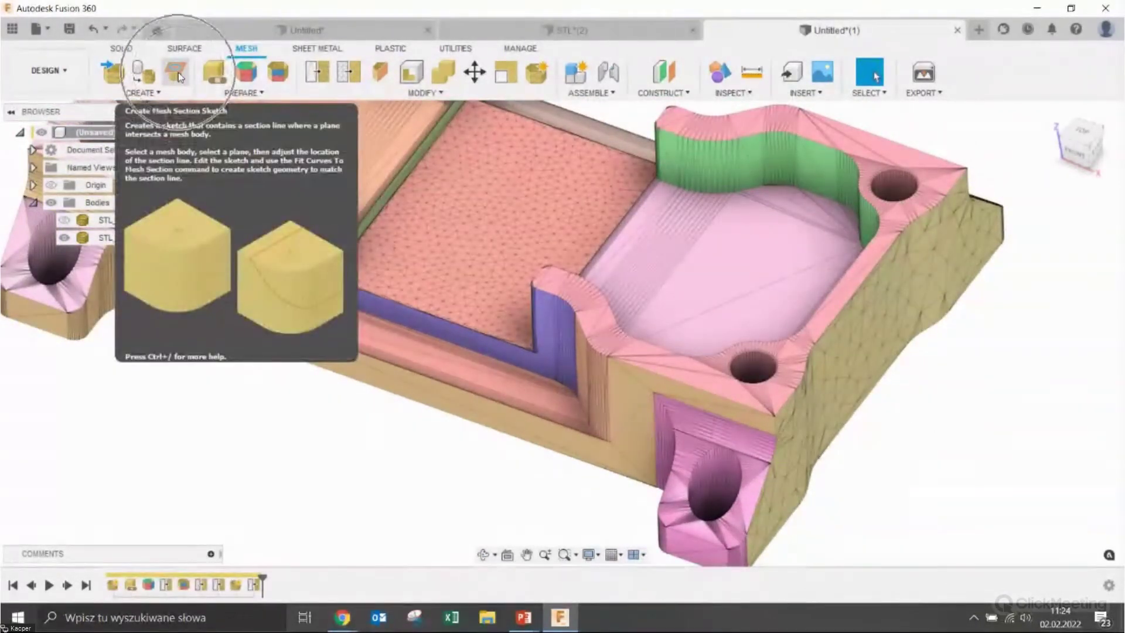
Create a mesh section sketch of STL_error_Edited with the plane raised about 27 mm
{"action": "left_click", "coordinate": [179, 76]}
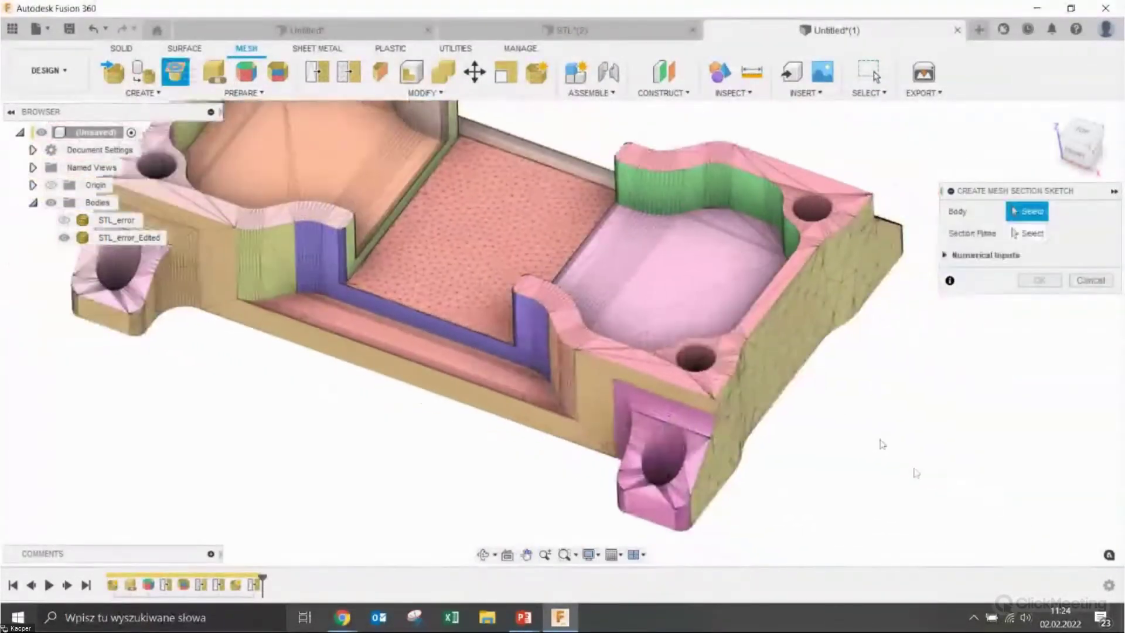
{"action": "left_click", "coordinate": [792, 347]}
{"action": "left_click", "coordinate": [1032, 232]}
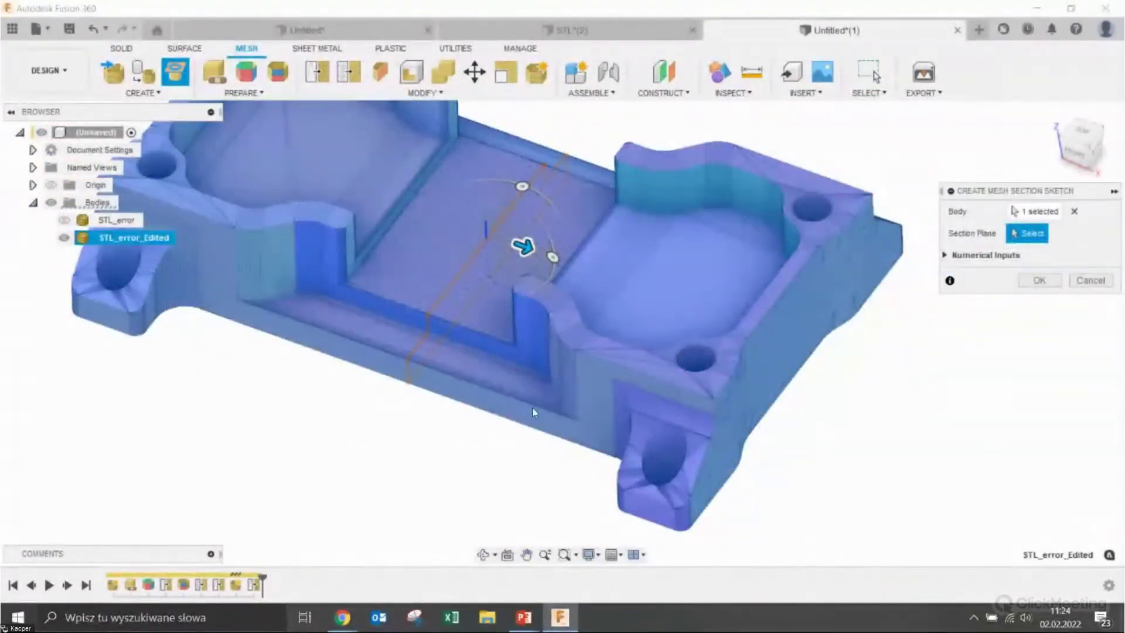
{"action": "mouse_move", "coordinate": [527, 270]}
{"action": "middle_mouse_down", "text": "shift"}
{"action": "mouse_move", "coordinate": [499, 515]}
{"action": "mouse_move", "coordinate": [478, 352]}
{"action": "middle_mouse_up", "text": "shift"}
{"action": "left_click", "coordinate": [469, 405]}
{"action": "mouse_move", "coordinate": [463, 398]}
{"action": "middle_mouse_down", "text": "shift"}
{"action": "mouse_move", "coordinate": [733, 500]}
{"action": "mouse_move", "coordinate": [497, 402]}
{"action": "middle_mouse_up", "text": "shift"}
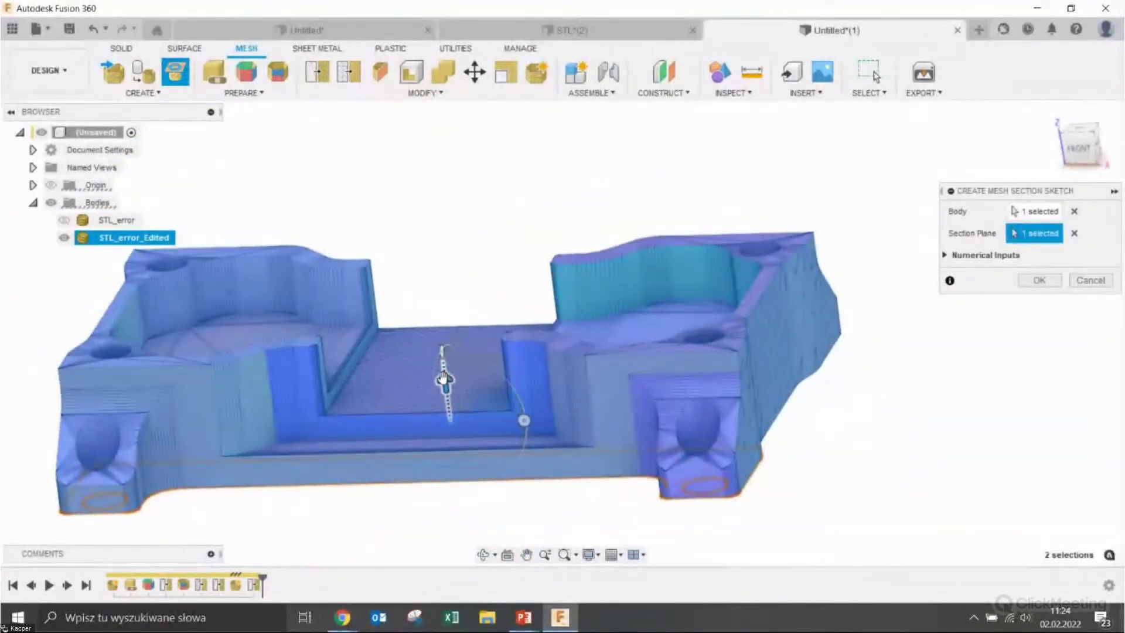
{"action": "left_click_drag", "start_coordinate": [437, 326], "coordinate": [433, 286]}
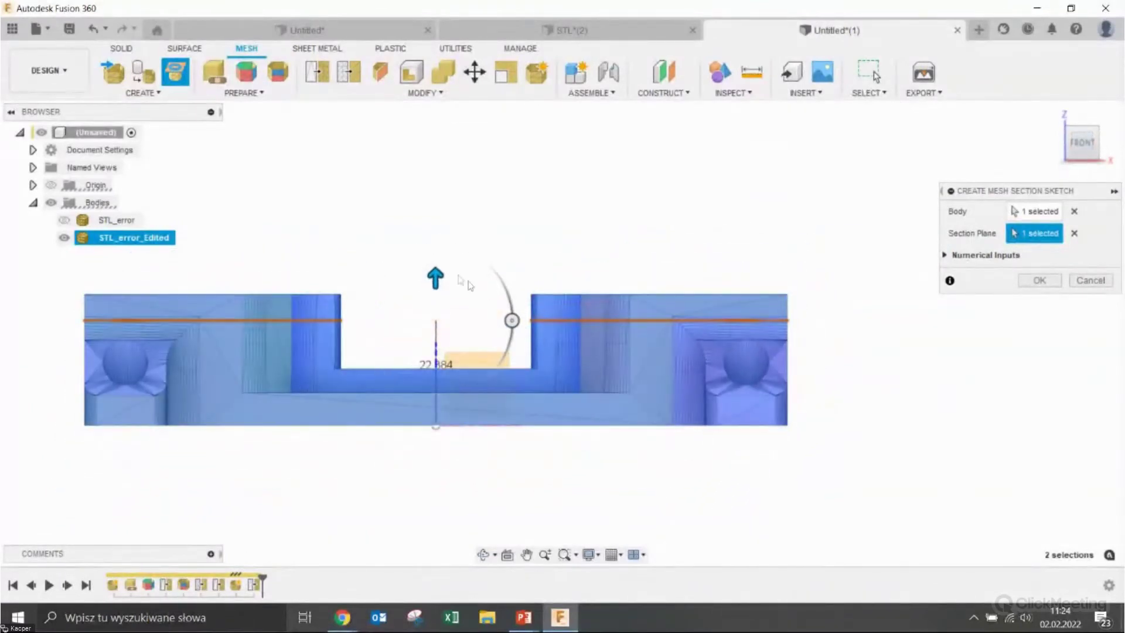
{"action": "left_click_drag", "start_coordinate": [436, 275], "coordinate": [448, 251]}
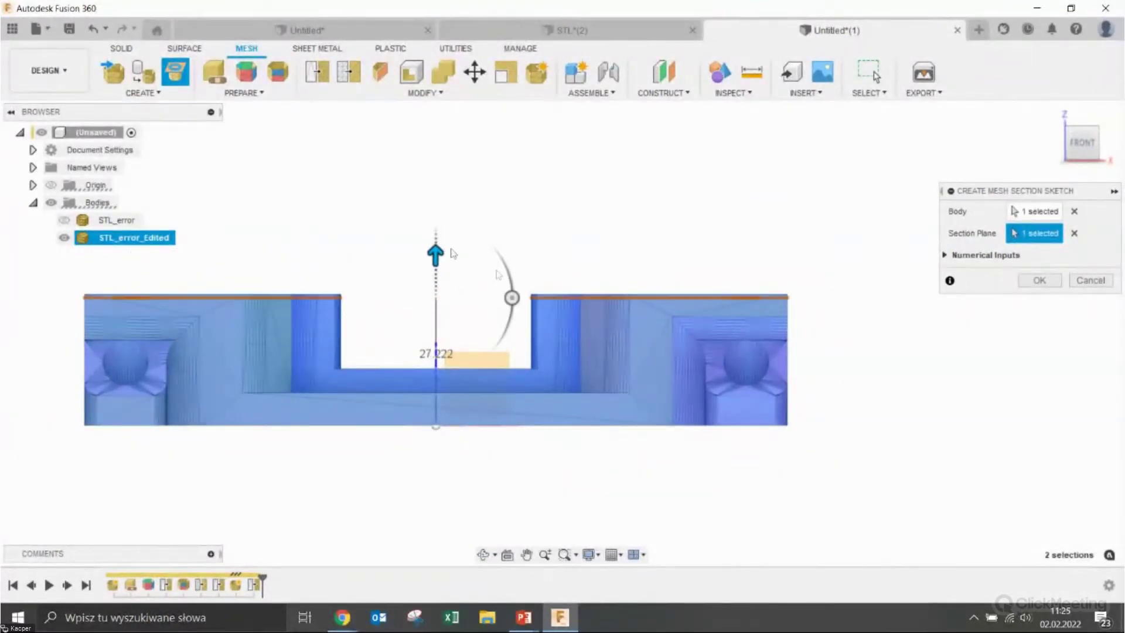
{"action": "middle_click_drag", "start_coordinate": [938, 383], "coordinate": [1005, 375], "text": "shift"}
{"action": "left_click", "coordinate": [1039, 280]}
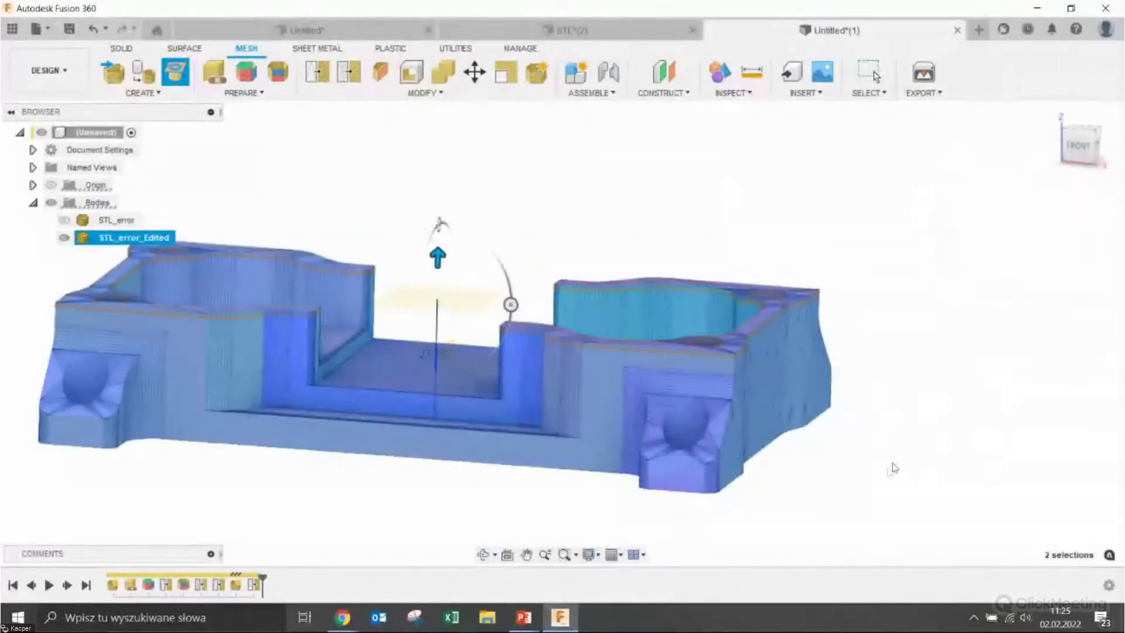
Hide the STL_error_Edited body so only the section outlines remain
{"action": "left_click", "coordinate": [64, 238]}
{"action": "middle_click_drag", "start_coordinate": [610, 234], "coordinate": [560, 281], "text": "shift"}
{"action": "key", "text": "Escape"}
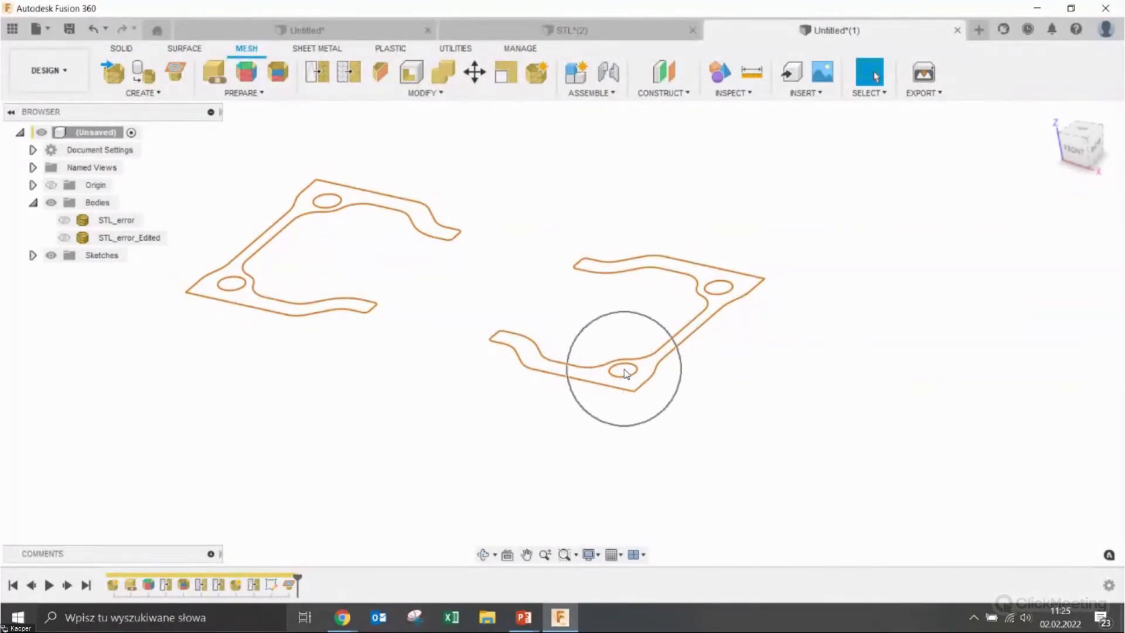
Switch to the Solid tools and try, then cancel, an extrude
{"action": "left_click", "coordinate": [122, 48]}
{"action": "left_click", "coordinate": [143, 72]}
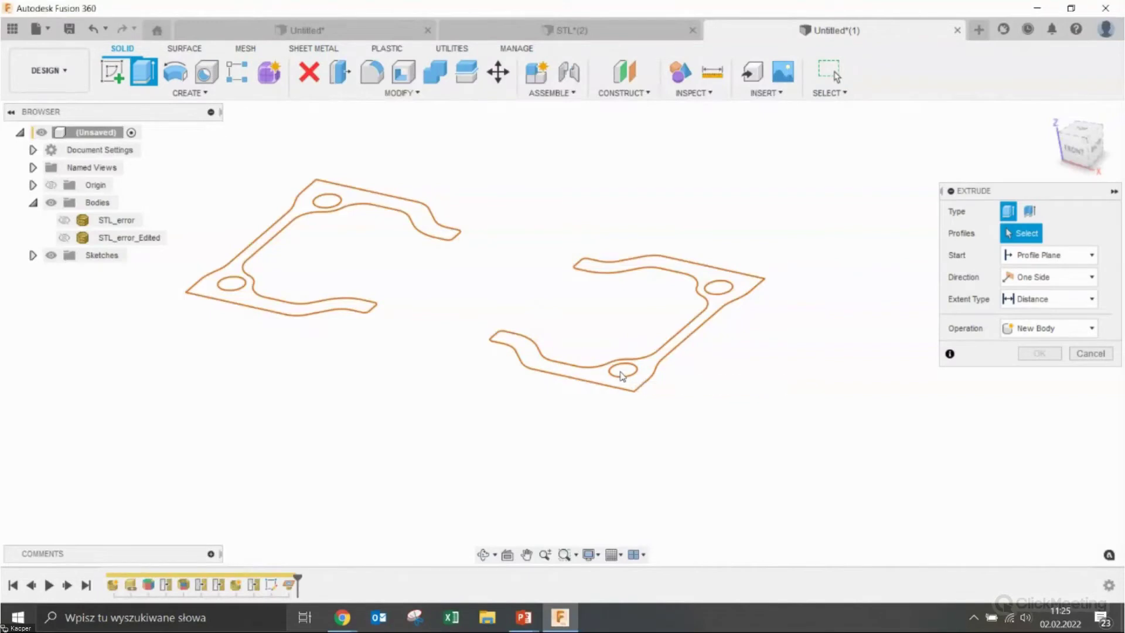
{"action": "left_click", "coordinate": [1094, 352]}
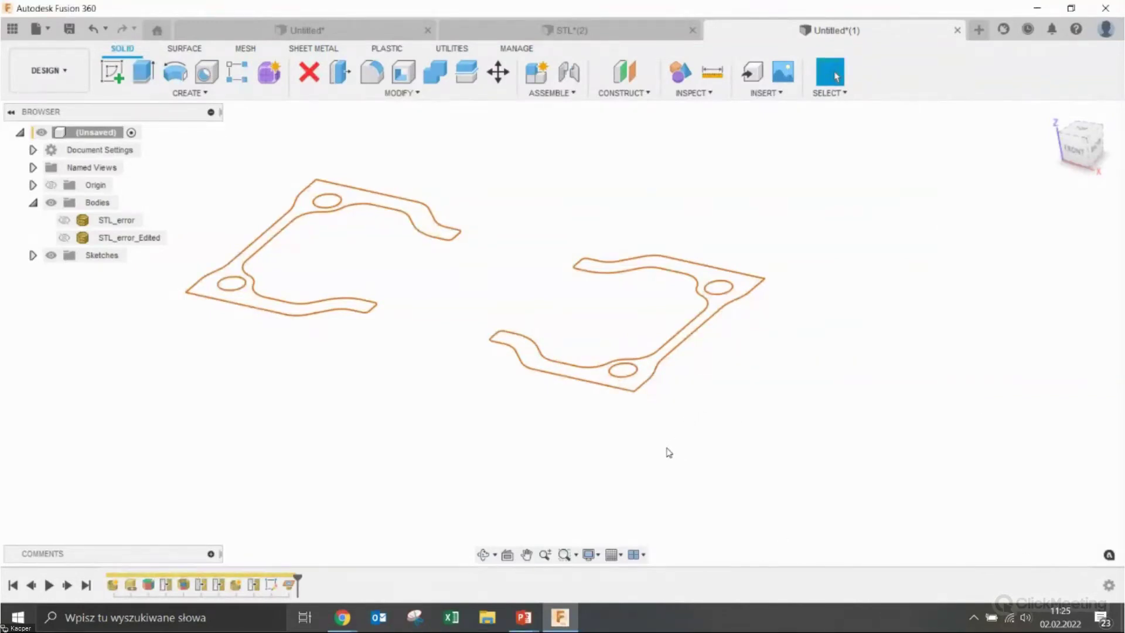
Reopen Sketch1 with the two bracket outlines for editing from the timeline
{"action": "scroll", "coordinate": [573, 369], "scroll_direction": "up", "scroll_amount": 3}
{"action": "scroll", "coordinate": [641, 371], "scroll_direction": "up", "scroll_amount": 2}
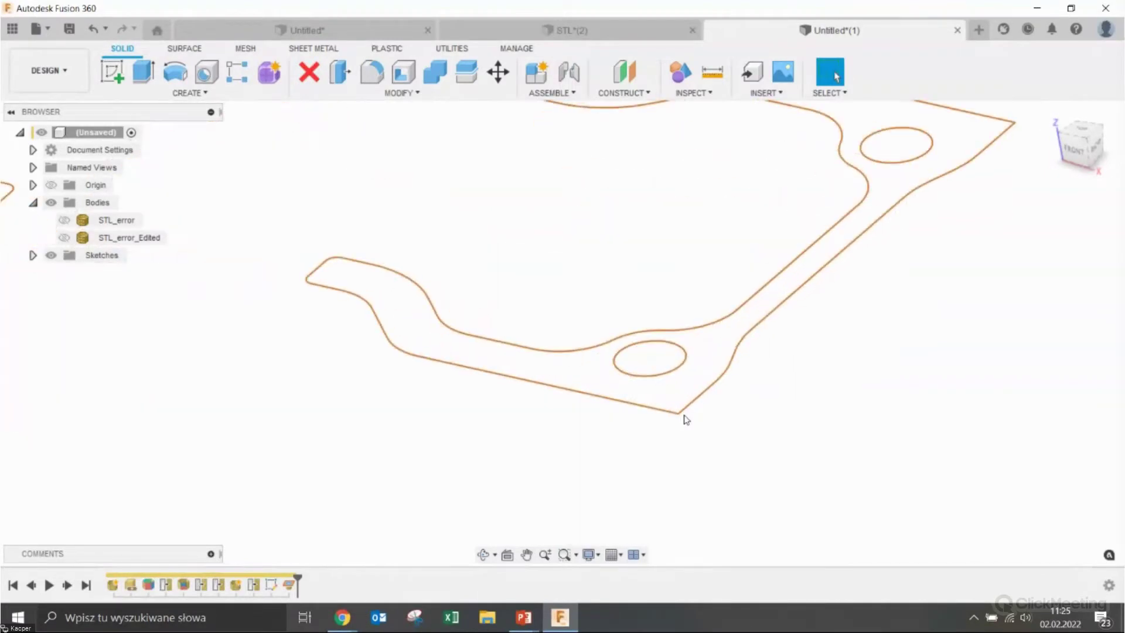
{"action": "scroll", "coordinate": [856, 437], "scroll_direction": "down", "scroll_amount": 3}
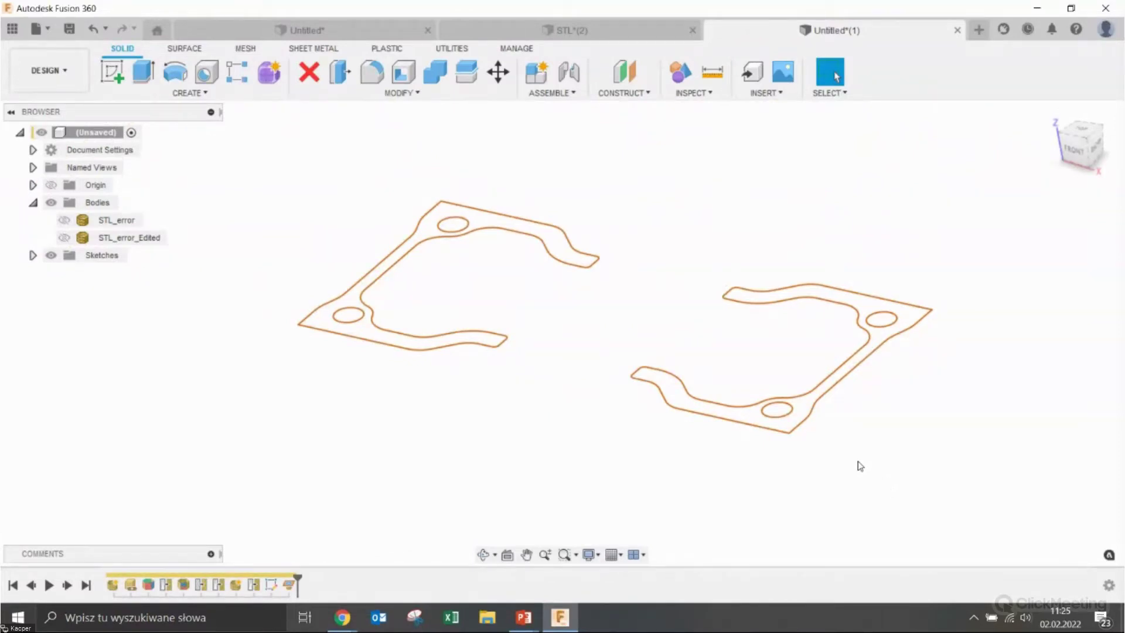
{"action": "scroll", "coordinate": [860, 466], "scroll_direction": "up", "scroll_amount": 3}
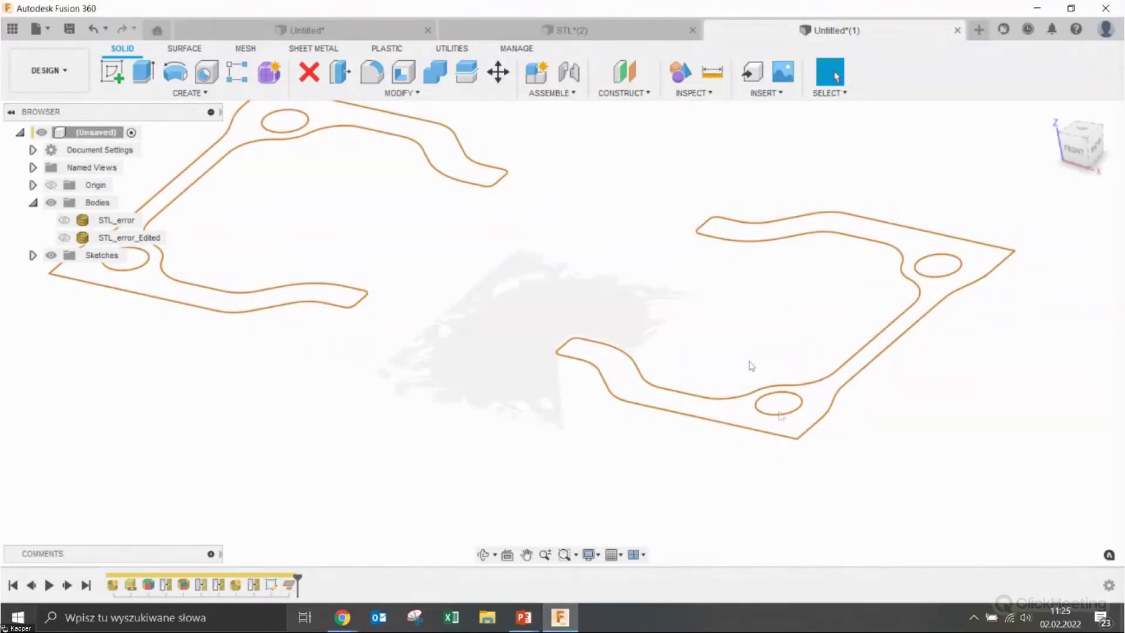
{"action": "left_click", "coordinate": [271, 585]}
{"action": "double_click", "coordinate": [273, 585]}
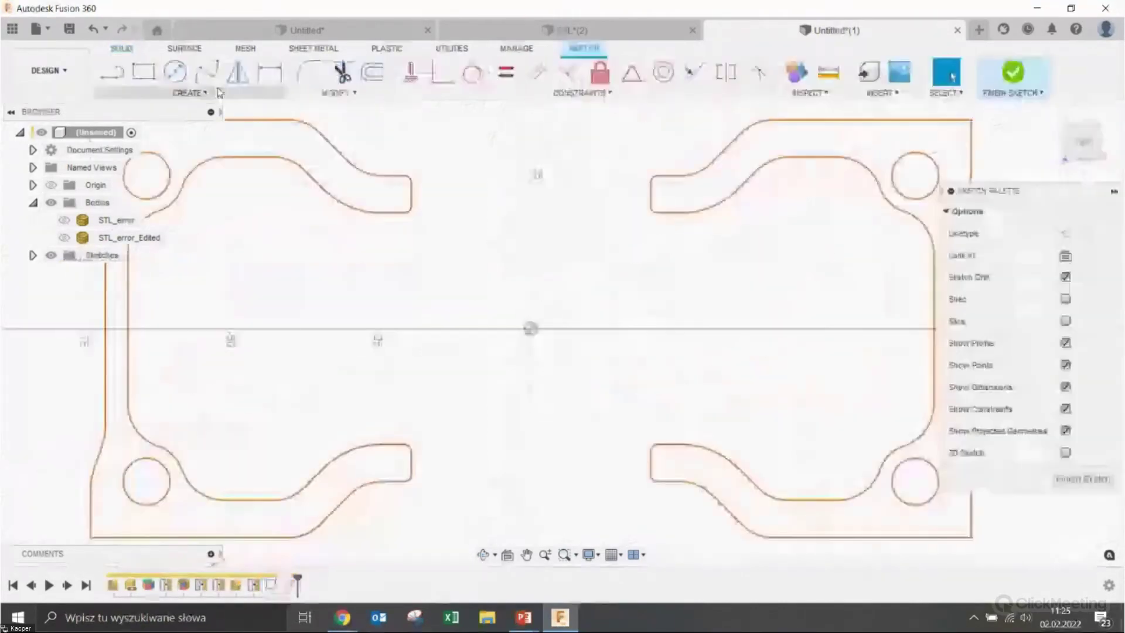
Fit a circle to the lower-right hole outline using Fit Curves to Mesh Section
{"action": "left_click", "coordinate": [218, 93]}
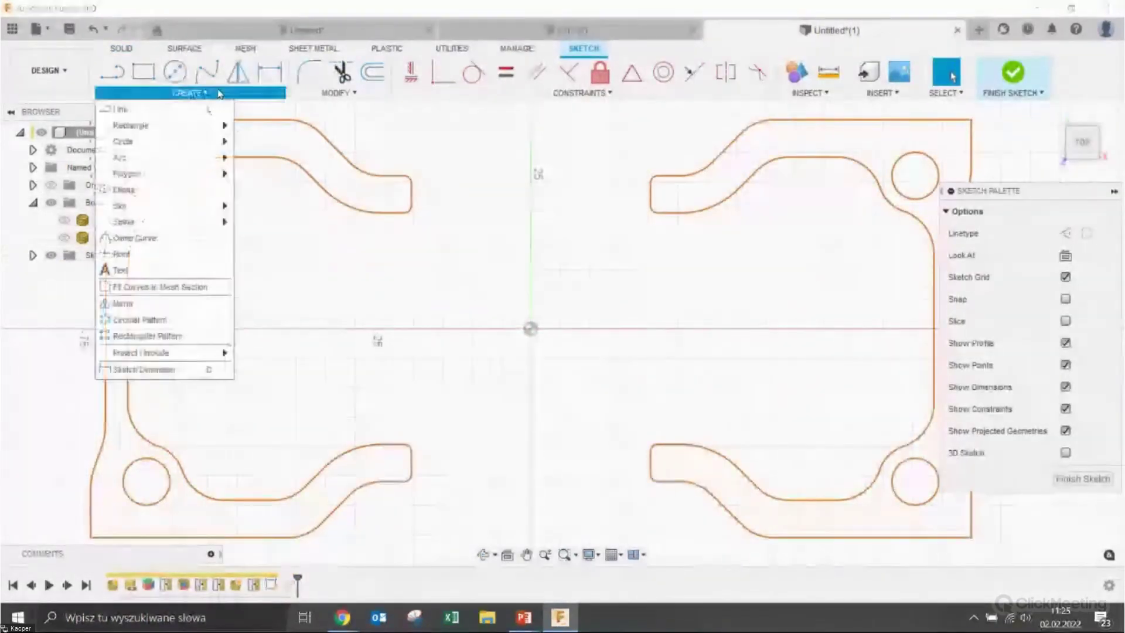
{"action": "left_click", "coordinate": [169, 290]}
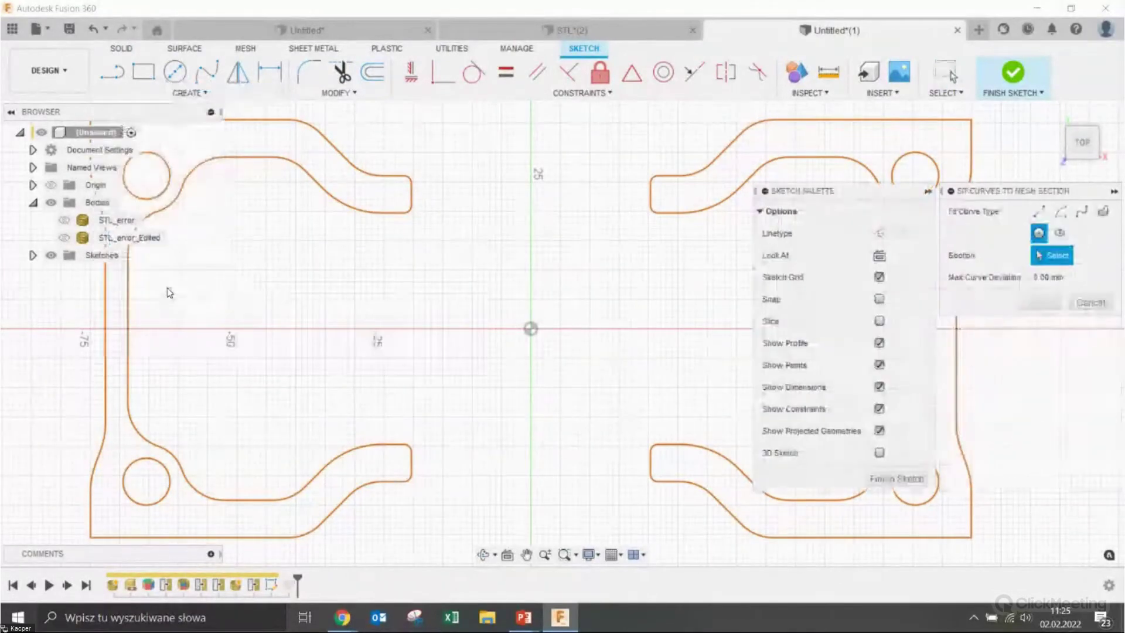
{"action": "left_click", "coordinate": [1041, 233]}
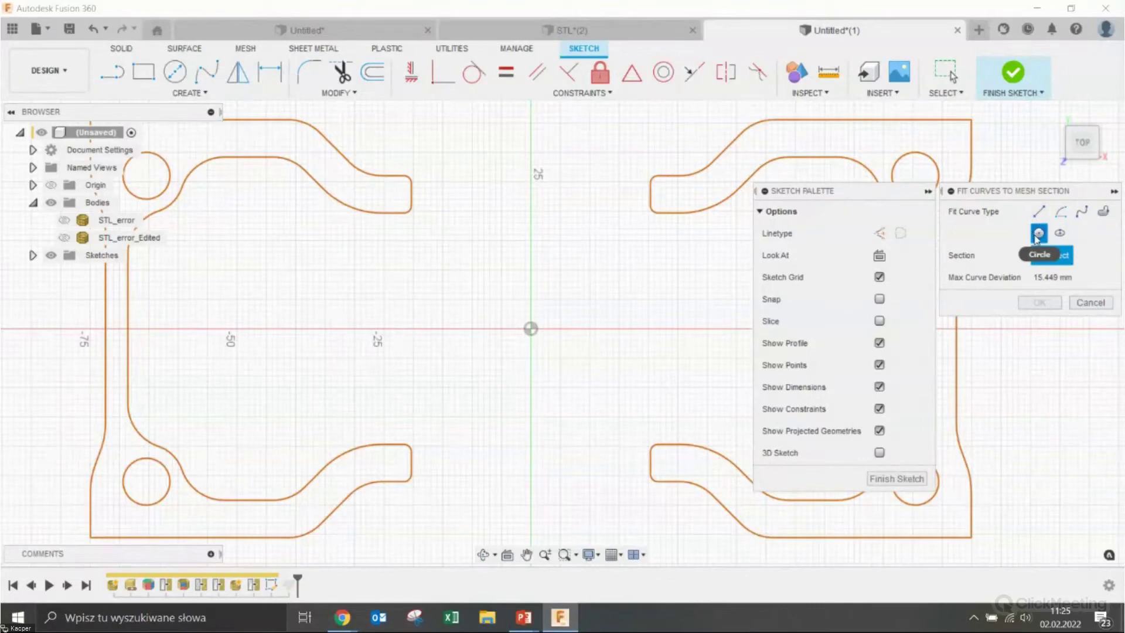
{"action": "middle_click_drag", "start_coordinate": [602, 300], "coordinate": [303, 267]}
{"action": "left_click", "coordinate": [613, 463]}
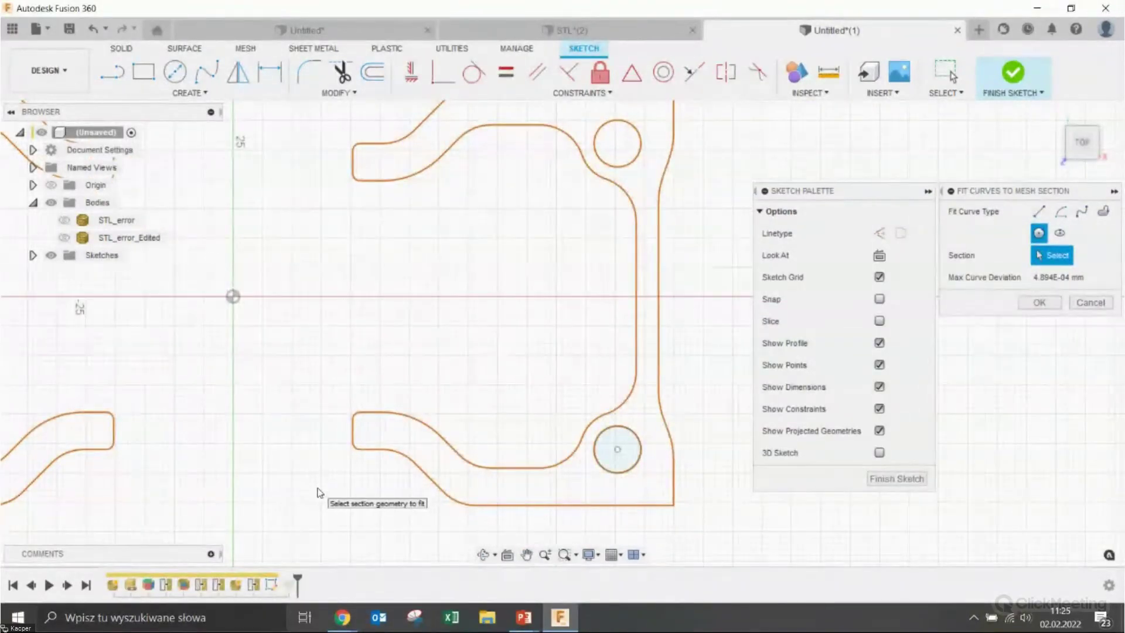
{"action": "scroll", "coordinate": [615, 449], "scroll_direction": "up", "scroll_amount": 4}
{"action": "scroll", "coordinate": [633, 434], "scroll_direction": "up", "scroll_amount": 4}
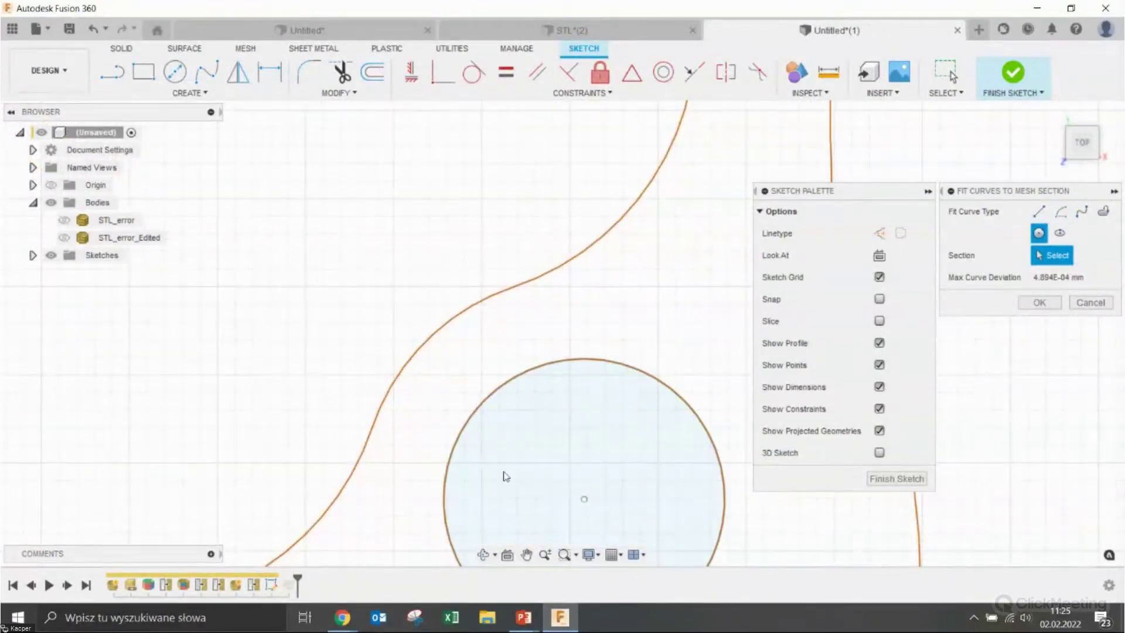
{"action": "scroll", "coordinate": [506, 476], "scroll_direction": "down", "scroll_amount": 3}
{"action": "scroll", "coordinate": [635, 490], "scroll_direction": "down", "scroll_amount": 3}
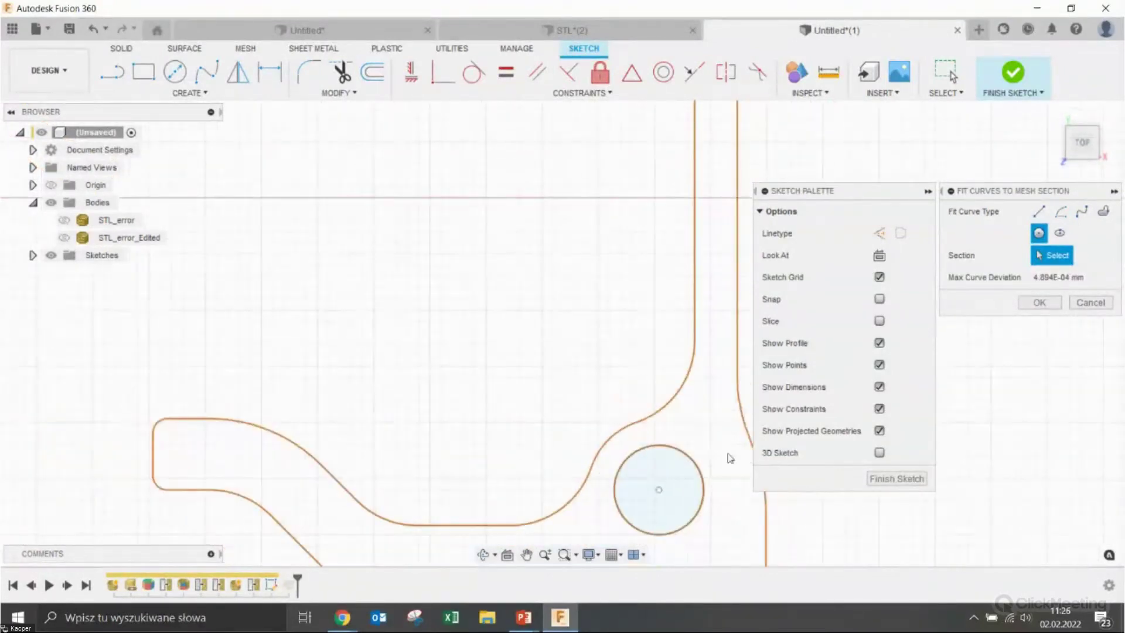
{"action": "left_click", "coordinate": [1041, 303]}
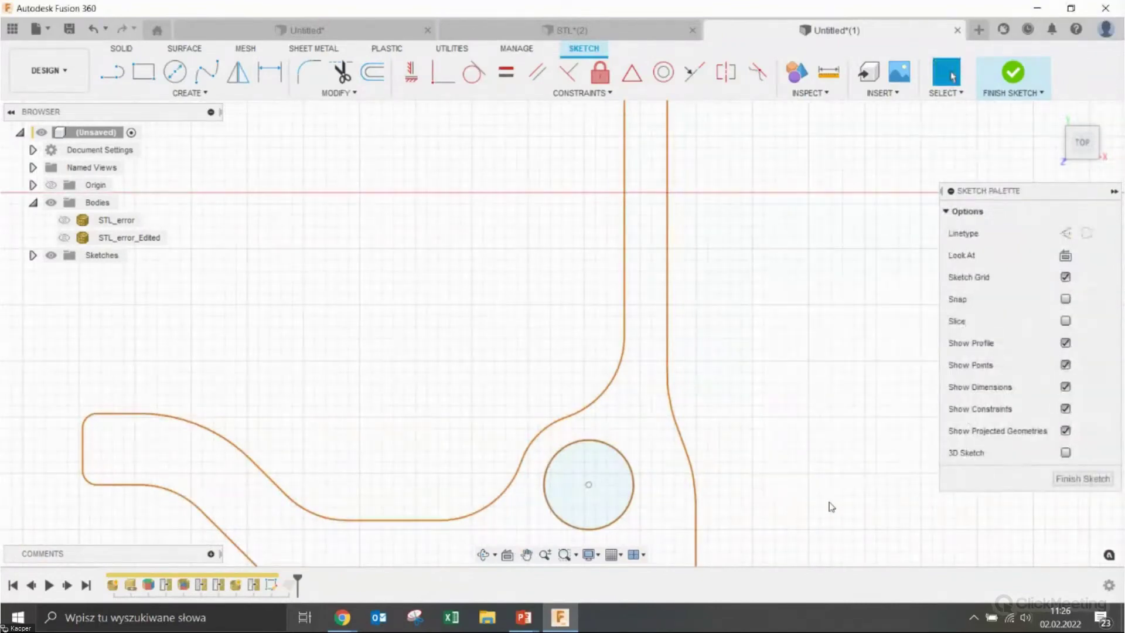
Finish the sketch and try, then cancel, an extrusion of the circle
{"action": "left_click", "coordinate": [1062, 480]}
{"action": "scroll", "coordinate": [674, 407], "scroll_direction": "down", "scroll_amount": 3}
{"action": "mouse_move", "coordinate": [731, 434]}
{"action": "middle_mouse_down", "text": "shift"}
{"action": "mouse_move", "coordinate": [681, 324]}
{"action": "mouse_move", "coordinate": [711, 334]}
{"action": "middle_mouse_up", "text": "shift"}
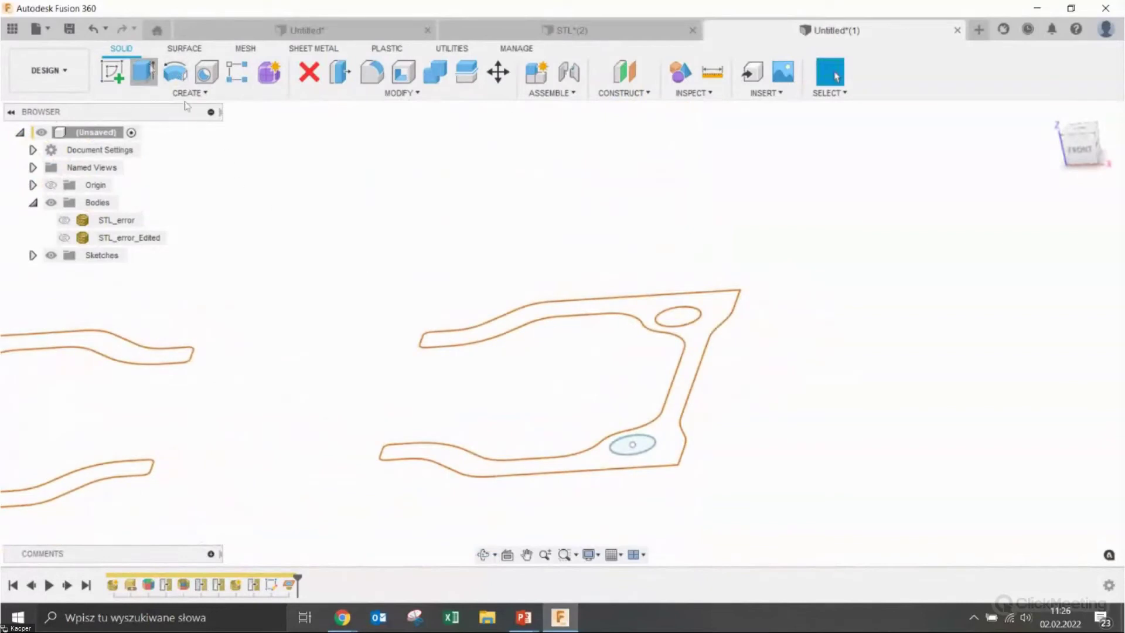
{"action": "key", "text": "e"}
{"action": "left_click_drag", "start_coordinate": [624, 444], "coordinate": [615, 335]}
{"action": "key", "text": "Escape"}
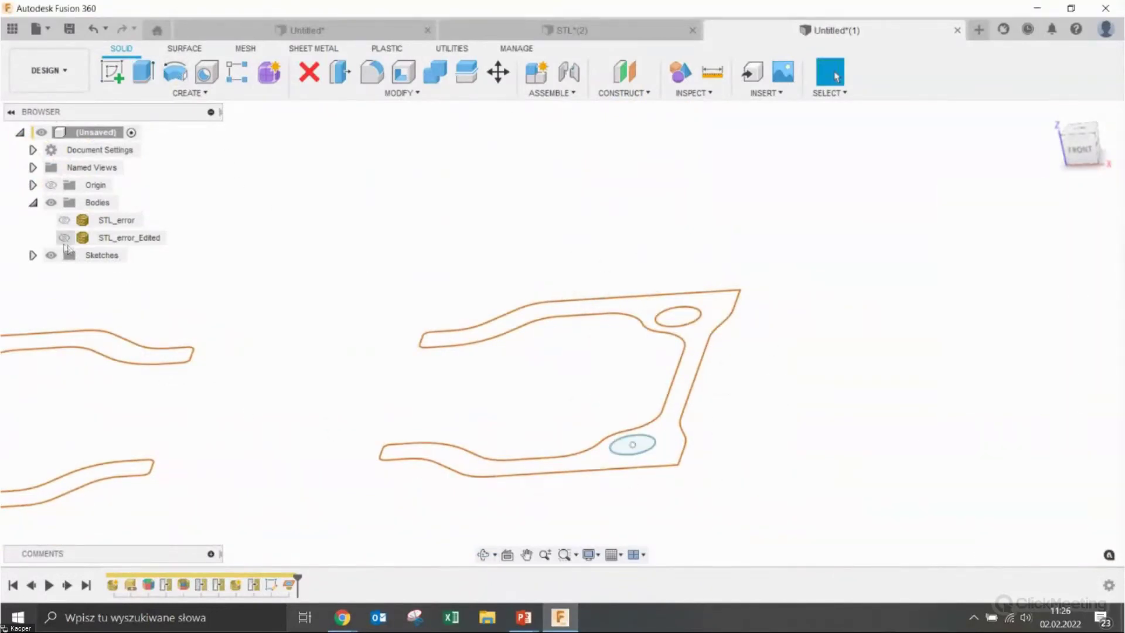
Make the STL_error_Edited mesh body visible again
{"action": "left_click", "coordinate": [129, 238]}
{"action": "left_click", "coordinate": [63, 237]}
{"action": "left_click", "coordinate": [789, 409]}
{"action": "mouse_move", "coordinate": [821, 425]}
{"action": "middle_mouse_down", "text": "shift"}
{"action": "mouse_move", "coordinate": [776, 412]}
{"action": "mouse_move", "coordinate": [791, 335]}
{"action": "middle_mouse_up", "text": "shift"}
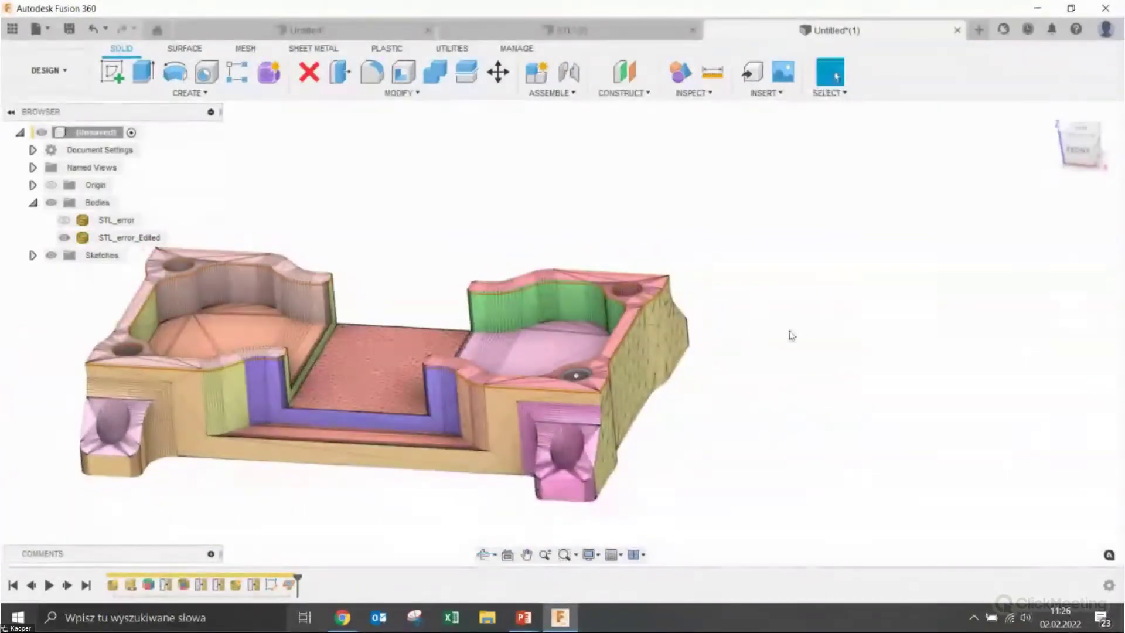
Add a section analysis from the floor face, offset to -26.341 mm through the holes
{"action": "left_click", "coordinate": [711, 95]}
{"action": "left_click", "coordinate": [720, 258]}
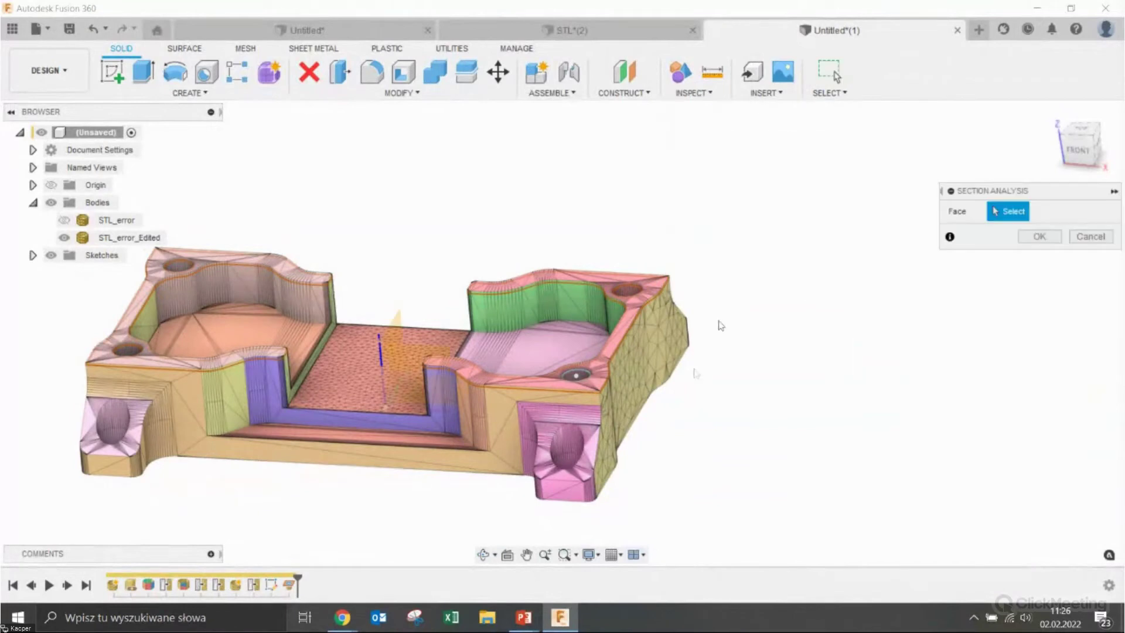
{"action": "left_click", "coordinate": [372, 341]}
{"action": "left_click_drag", "start_coordinate": [393, 387], "coordinate": [382, 437]}
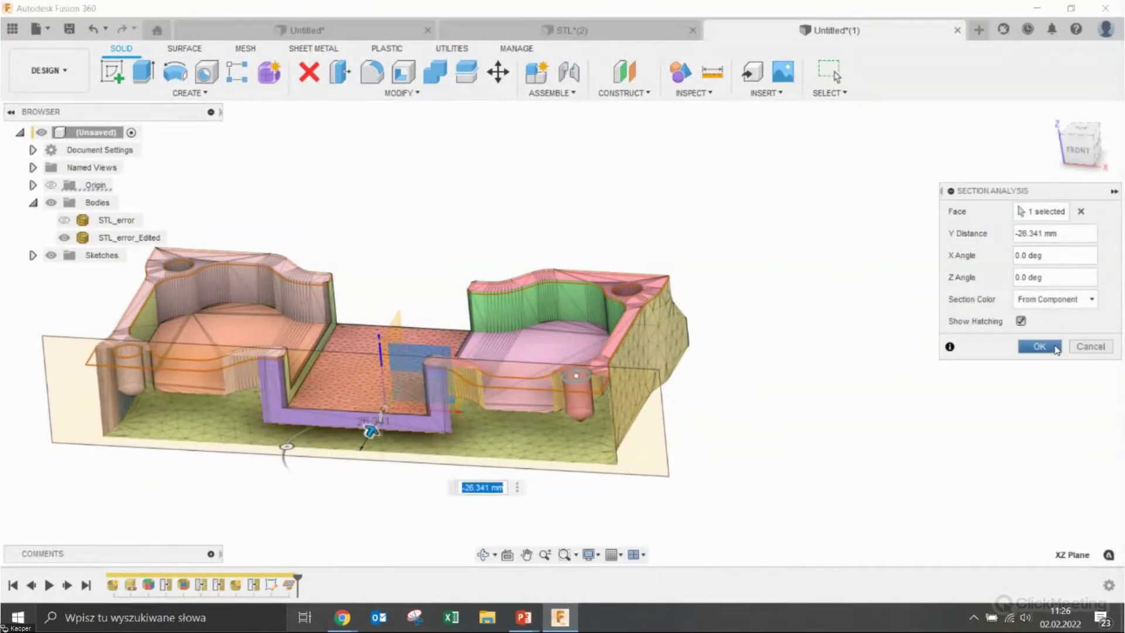
{"action": "left_click", "coordinate": [1039, 346]}
{"action": "mouse_move", "coordinate": [763, 452]}
{"action": "middle_mouse_down", "text": "shift"}
{"action": "mouse_move", "coordinate": [658, 396]}
{"action": "mouse_move", "coordinate": [716, 402]}
{"action": "middle_mouse_up", "text": "shift"}
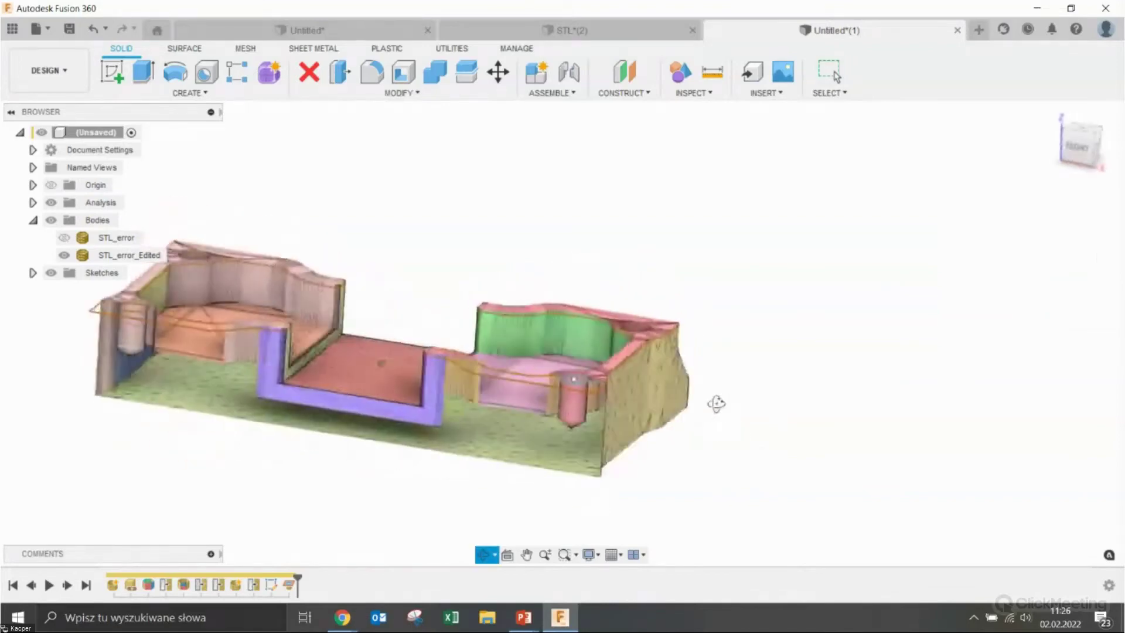
Extrude the fitted circle 11.907 mm downward into the hole as new Body1
{"action": "left_click", "coordinate": [142, 72]}
{"action": "scroll", "coordinate": [557, 387], "scroll_direction": "up", "scroll_amount": 3}
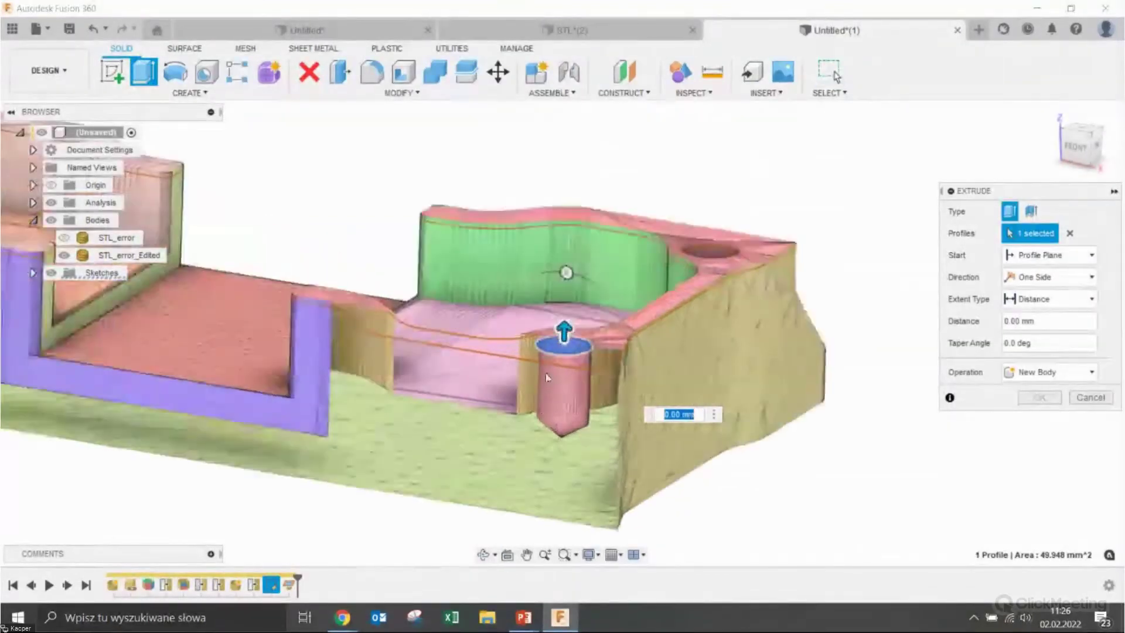
{"action": "scroll", "coordinate": [556, 386], "scroll_direction": "up", "scroll_amount": 3}
{"action": "left_click", "coordinate": [1087, 157]}
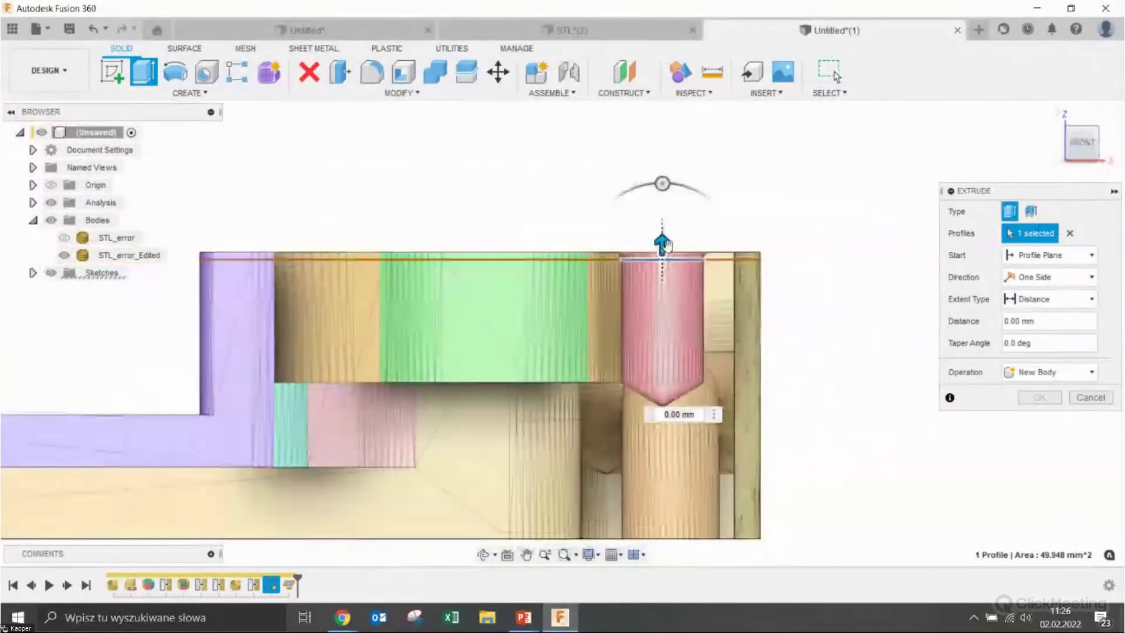
{"action": "left_click_drag", "start_coordinate": [662, 254], "coordinate": [660, 361]}
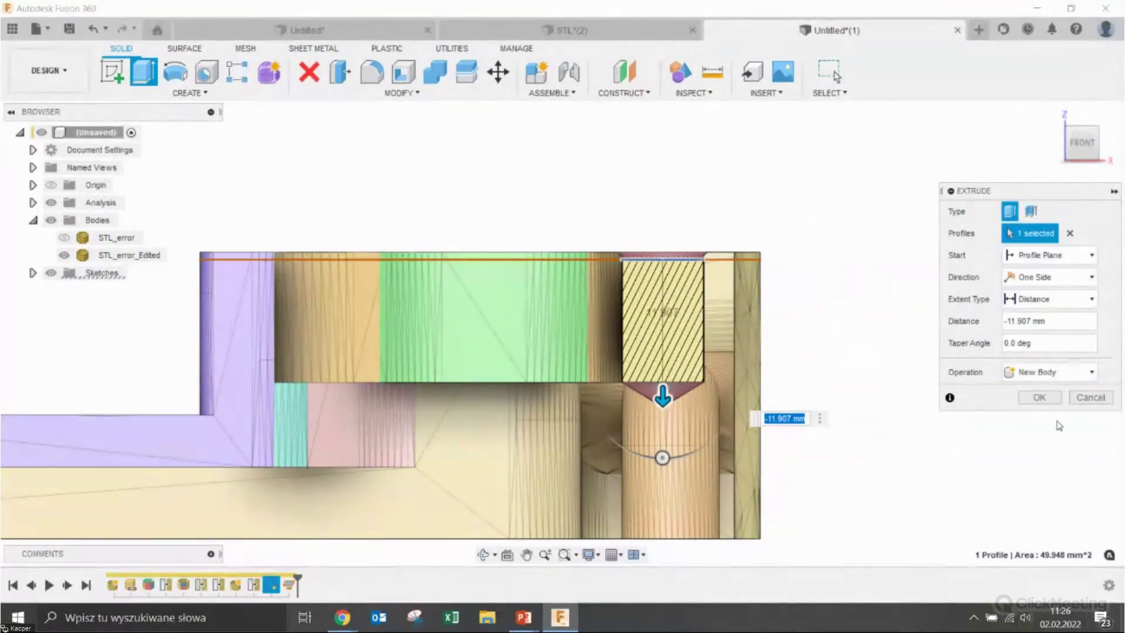
{"action": "left_click", "coordinate": [1039, 398]}
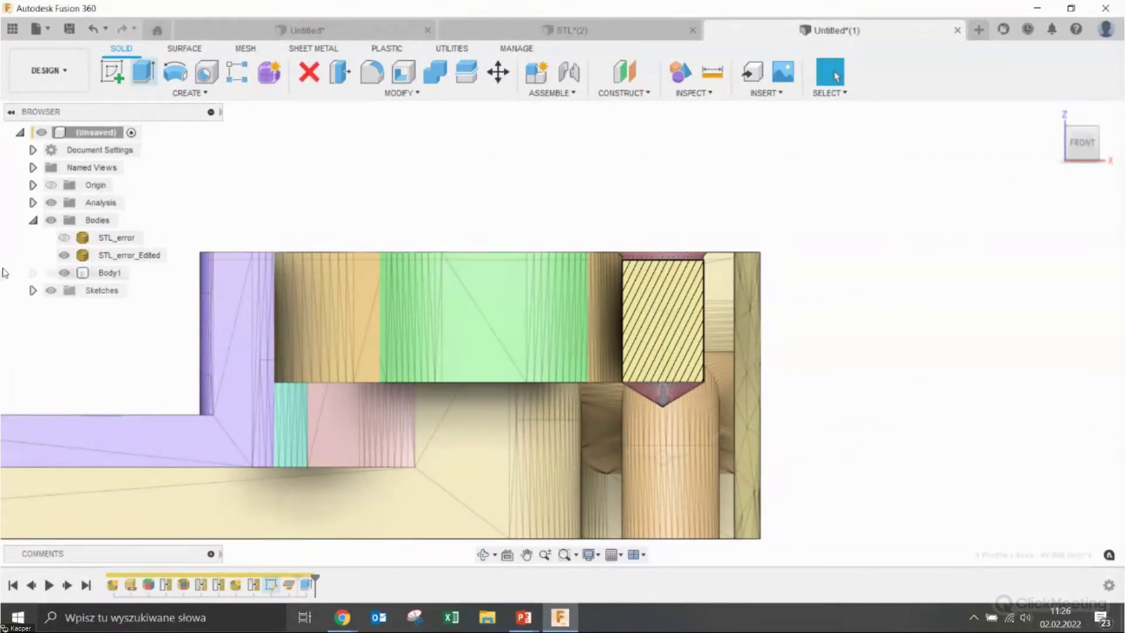
Add a cosmetic ISO Metric M8x1.25 class 6g thread to Body1's cylindrical face
{"action": "left_click", "coordinate": [104, 274]}
{"action": "left_click", "coordinate": [897, 384]}
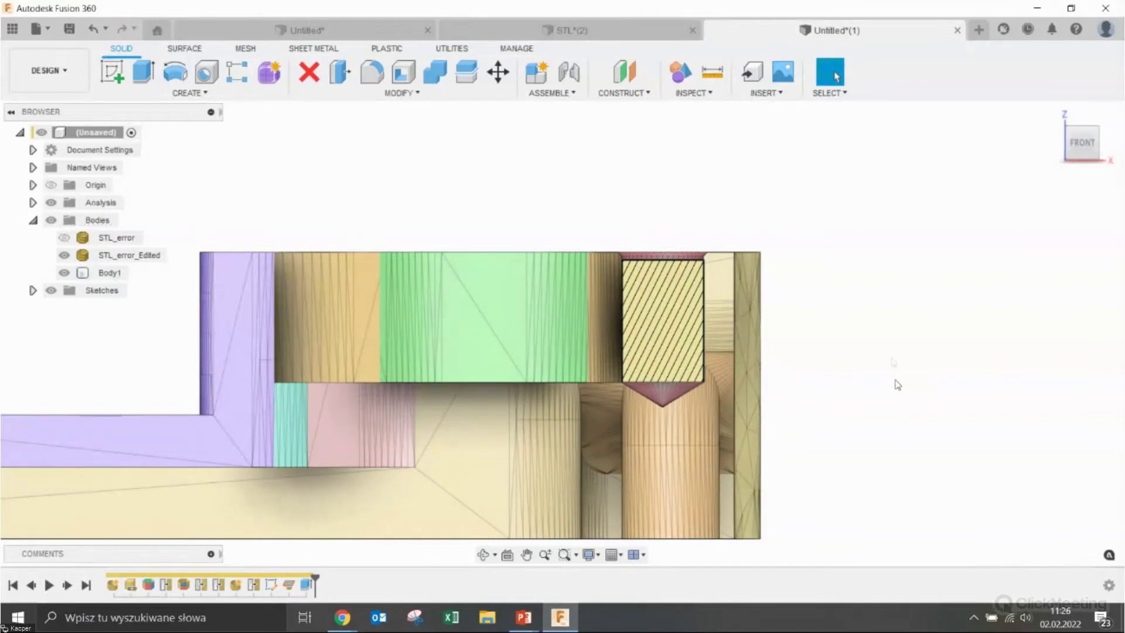
{"action": "mouse_move", "coordinate": [947, 371]}
{"action": "middle_mouse_down", "text": "shift"}
{"action": "mouse_move", "coordinate": [909, 370]}
{"action": "mouse_move", "coordinate": [914, 405]}
{"action": "middle_mouse_up", "text": "shift"}
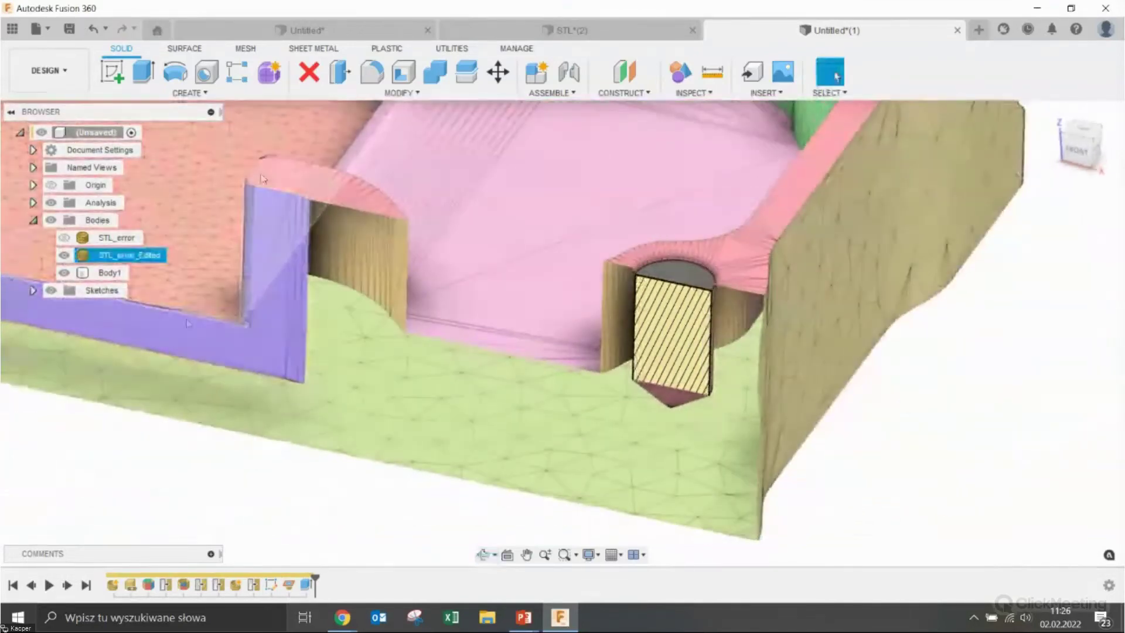
{"action": "left_click", "coordinate": [204, 94]}
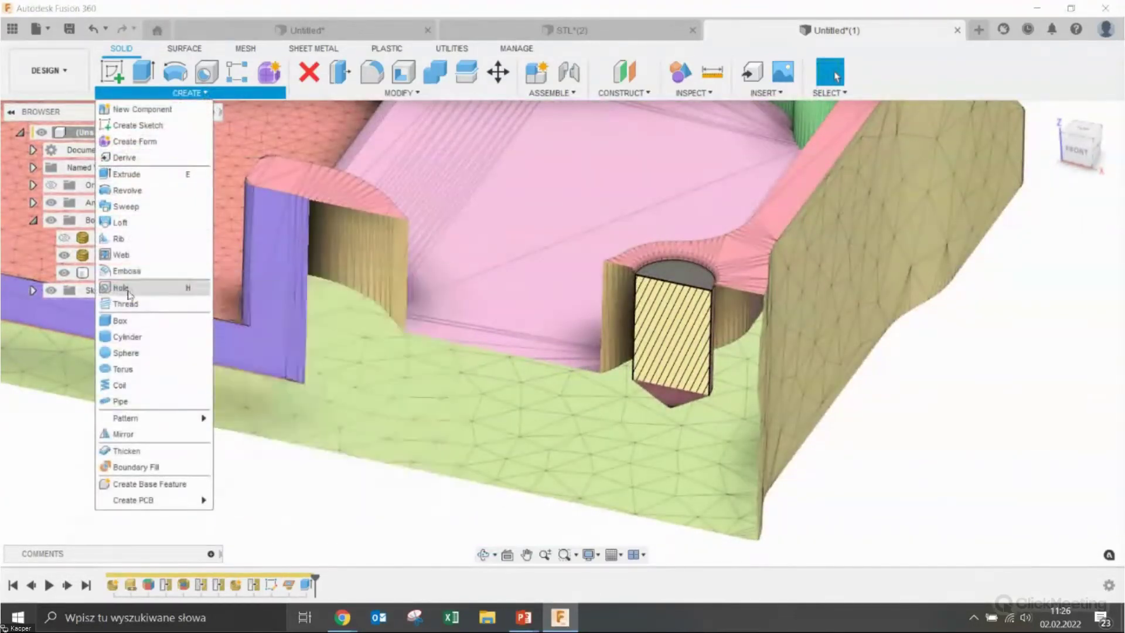
{"action": "left_click", "coordinate": [128, 304]}
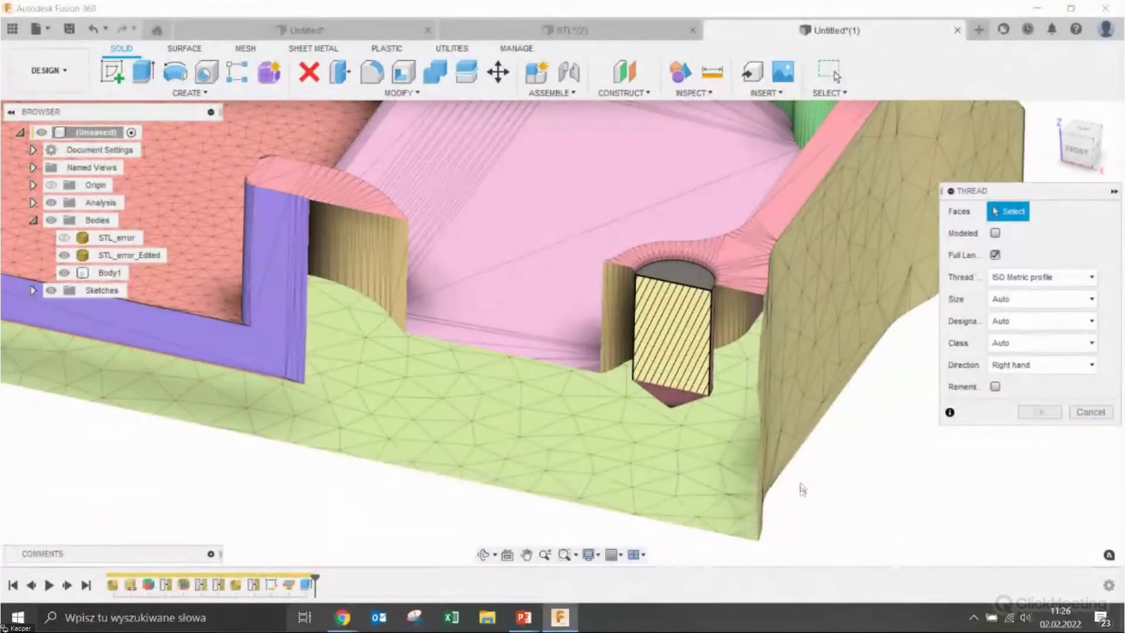
{"action": "left_click", "coordinate": [691, 343]}
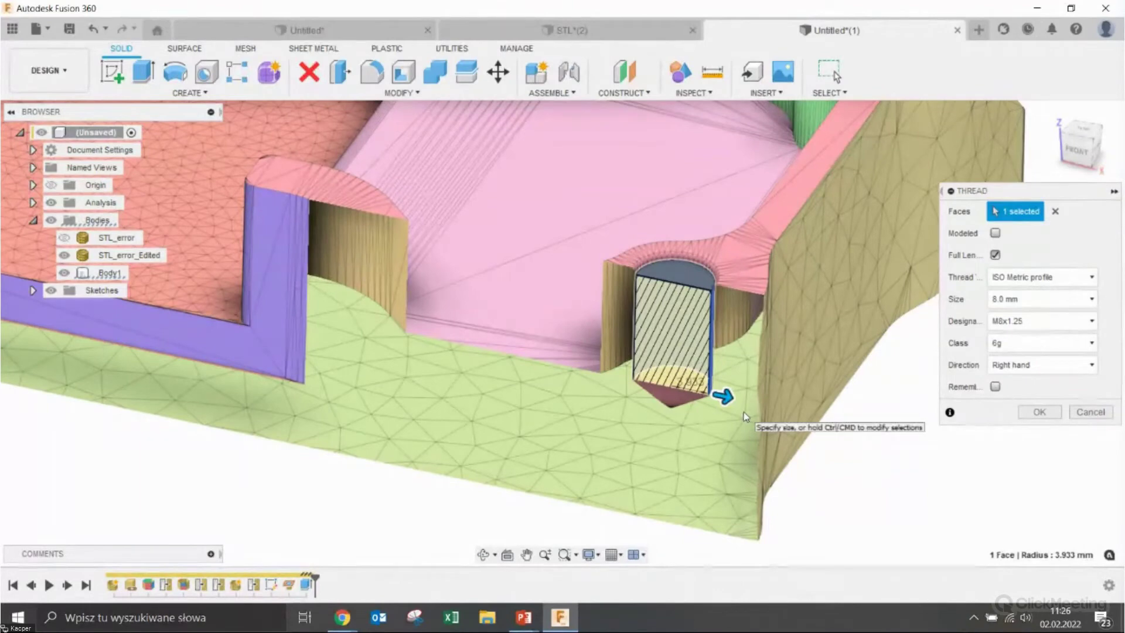
{"action": "key", "text": "Return"}
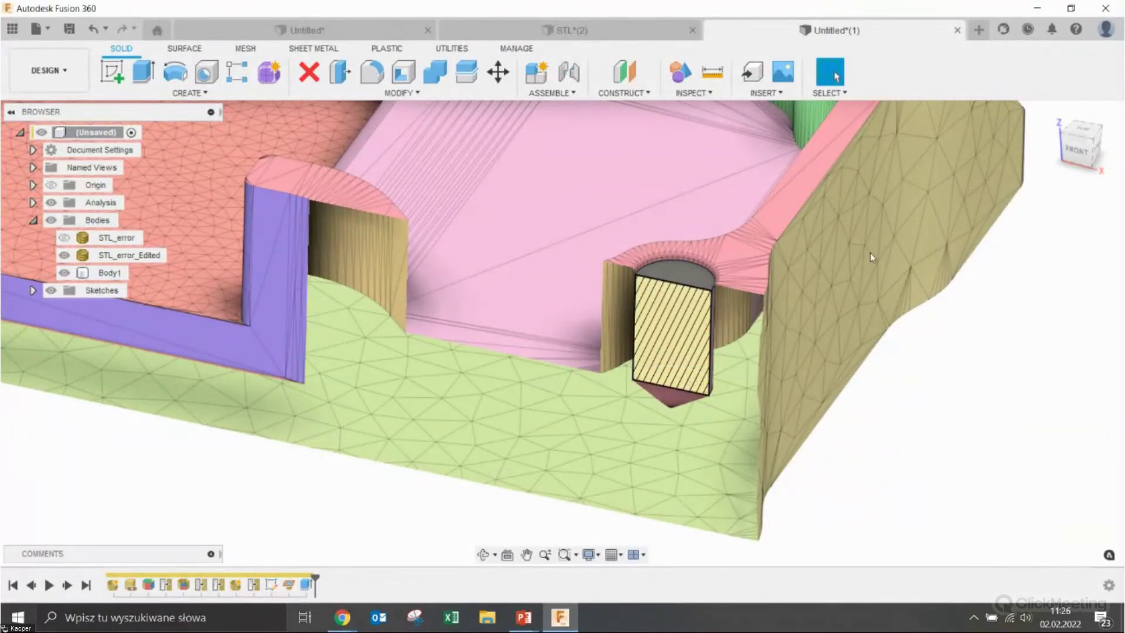
Hide the mesh and measure the pin's cylinder face: 3.987 mm radius, 7.975 mm diameter
{"action": "left_click", "coordinate": [712, 73]}
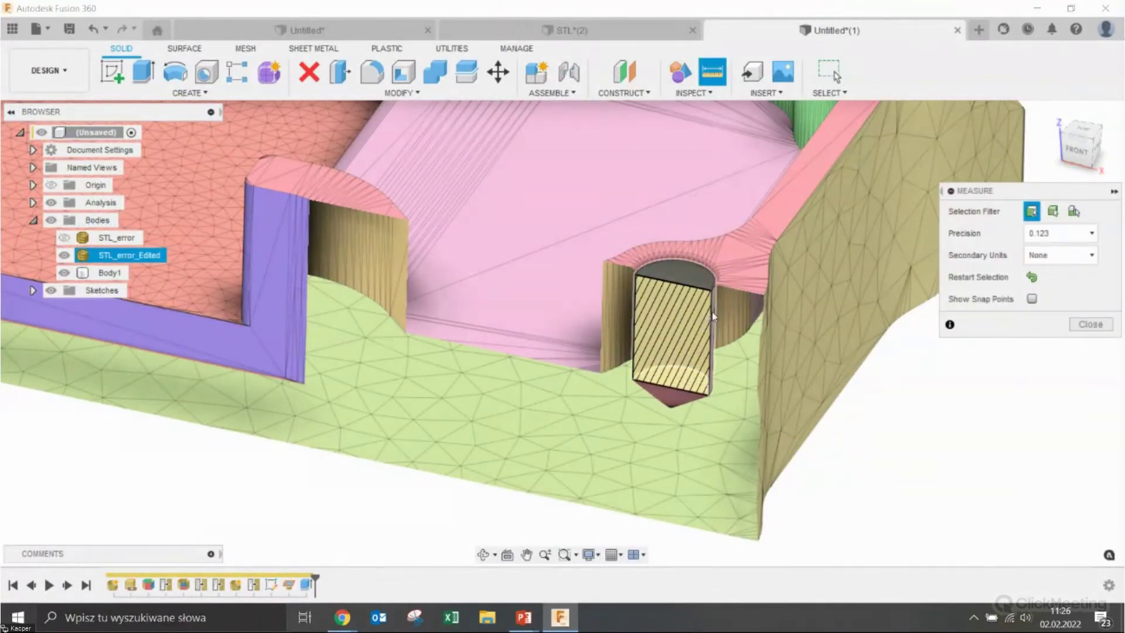
{"action": "scroll", "coordinate": [708, 306], "scroll_direction": "up", "scroll_amount": 3}
{"action": "scroll", "coordinate": [708, 306], "scroll_direction": "up", "scroll_amount": 3}
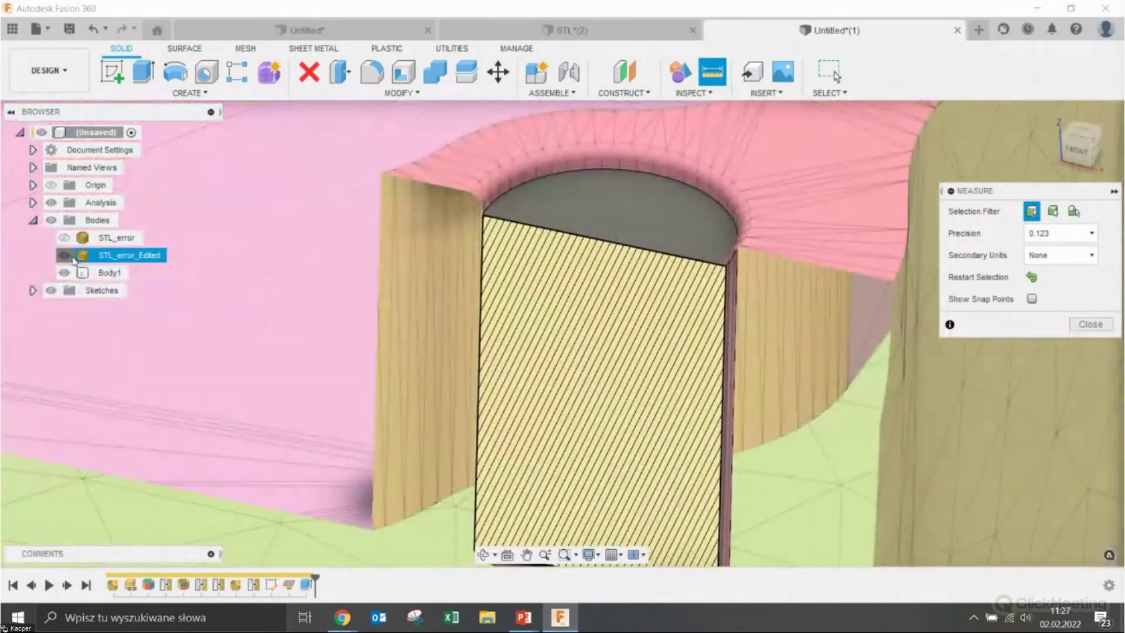
{"action": "key", "text": "v"}
{"action": "left_click", "coordinate": [737, 322]}
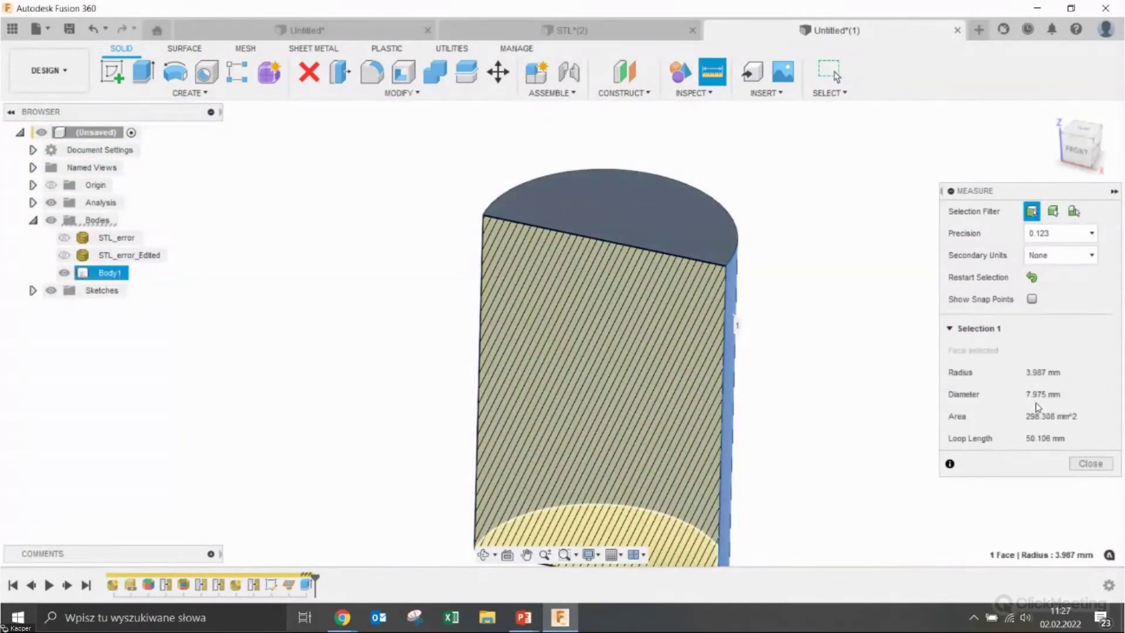
Close the measurement results and make the STL_error_Edited mesh visible again
{"action": "left_click", "coordinate": [1091, 464]}
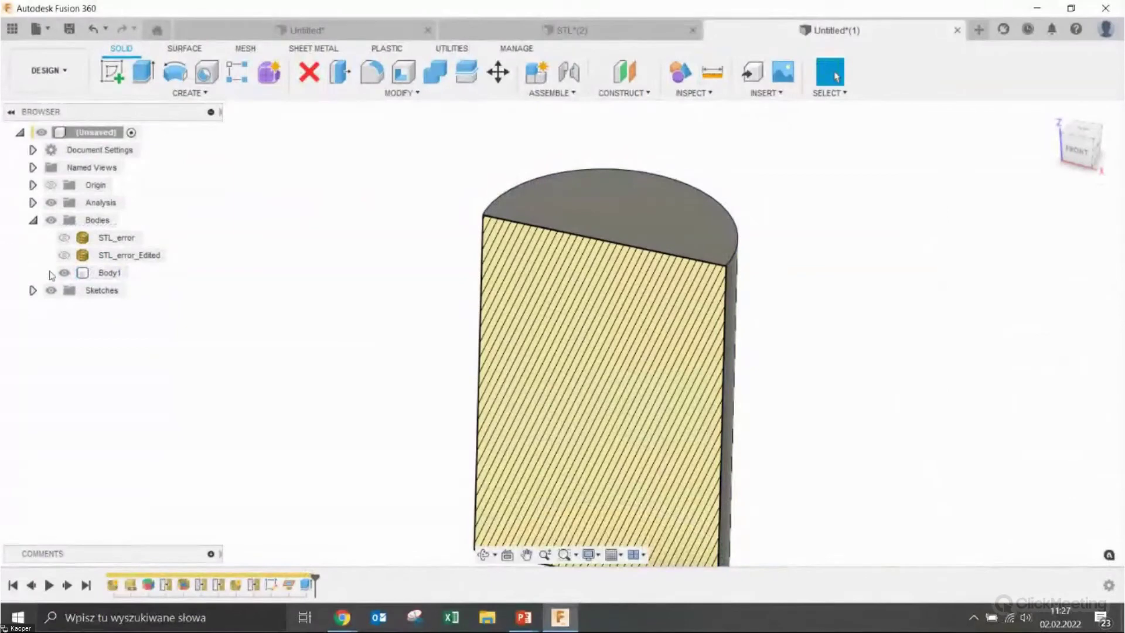
{"action": "left_click", "coordinate": [63, 256]}
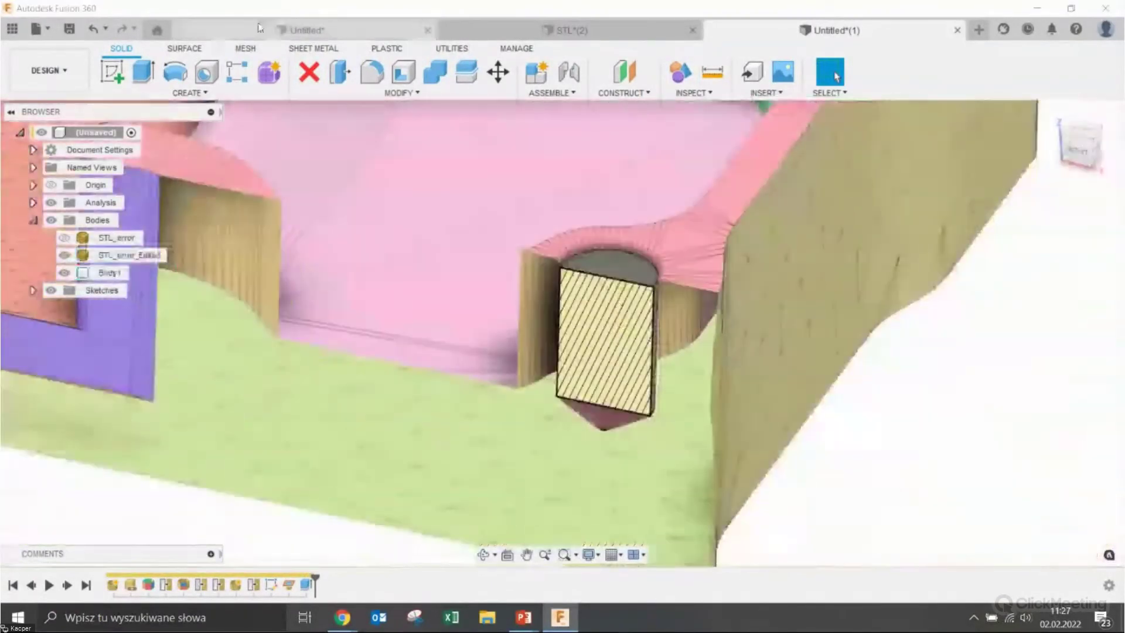
{"action": "left_click", "coordinate": [190, 93]}
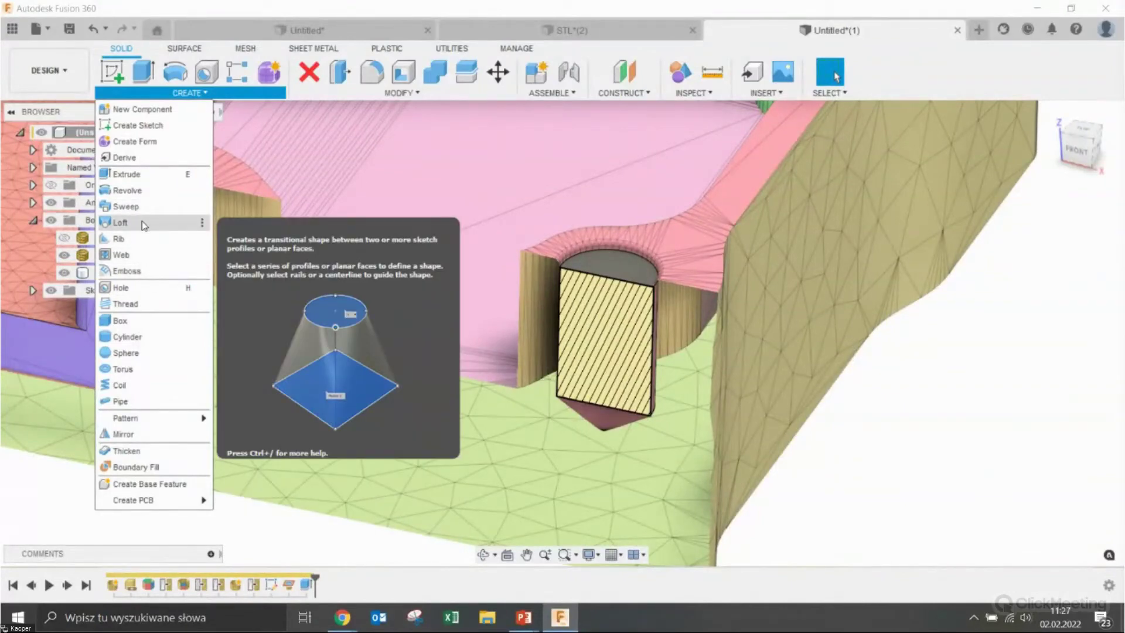
Add a modeled full-length M10x1.5 class 6g thread, size 10.0 mm, to the pin's cylindrical face
{"action": "left_click", "coordinate": [126, 303]}
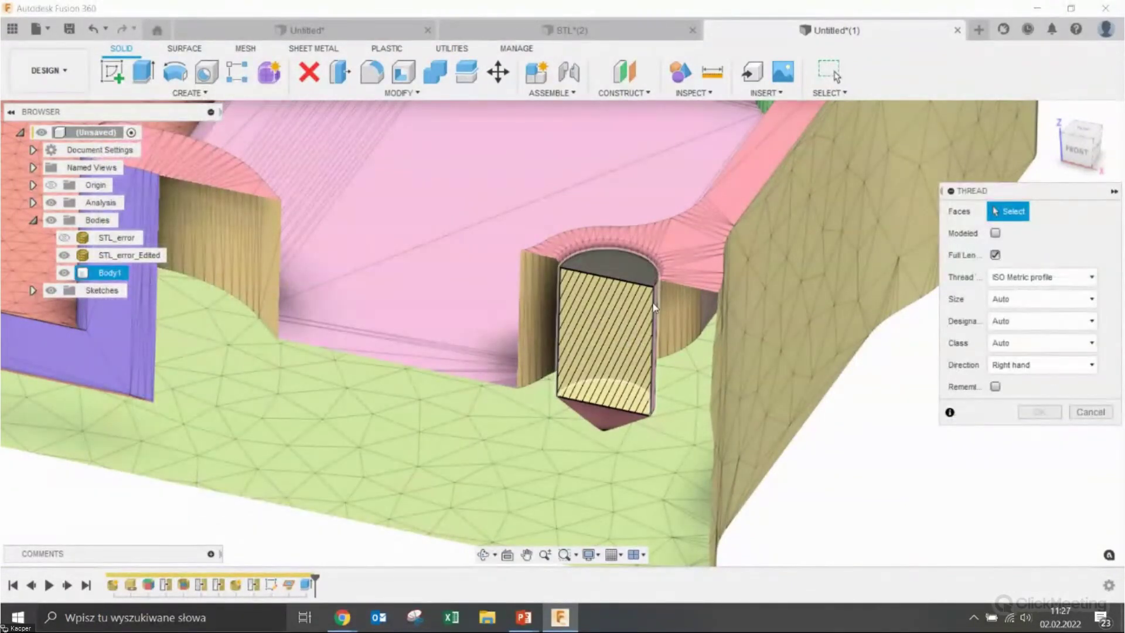
{"action": "left_click", "coordinate": [655, 284]}
{"action": "left_click", "coordinate": [1020, 300]}
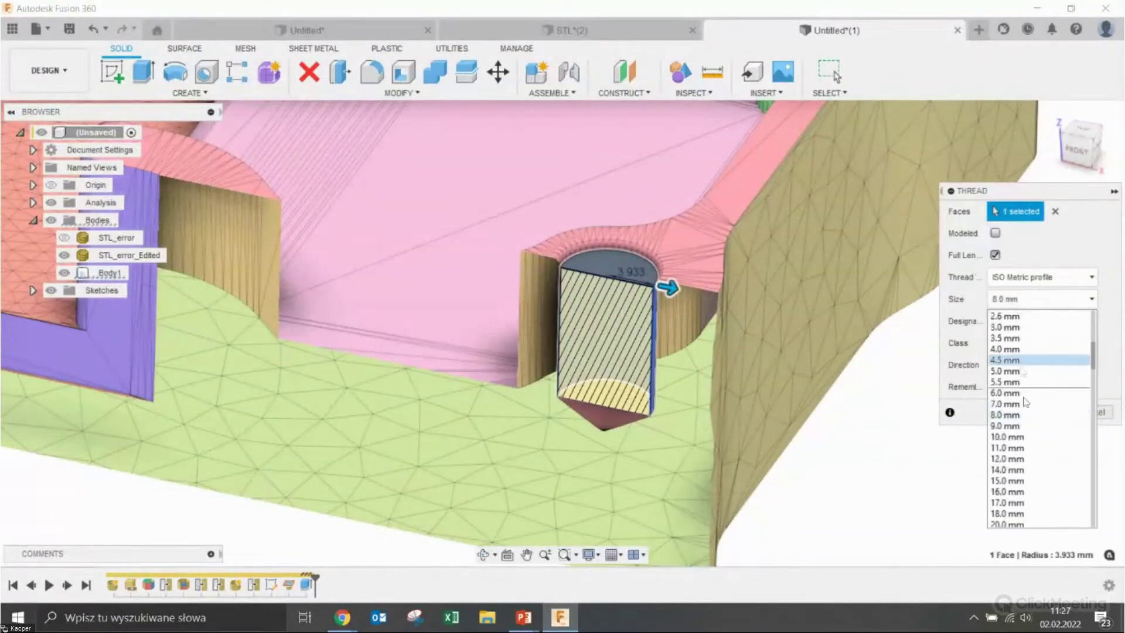
{"action": "left_click", "coordinate": [1023, 438]}
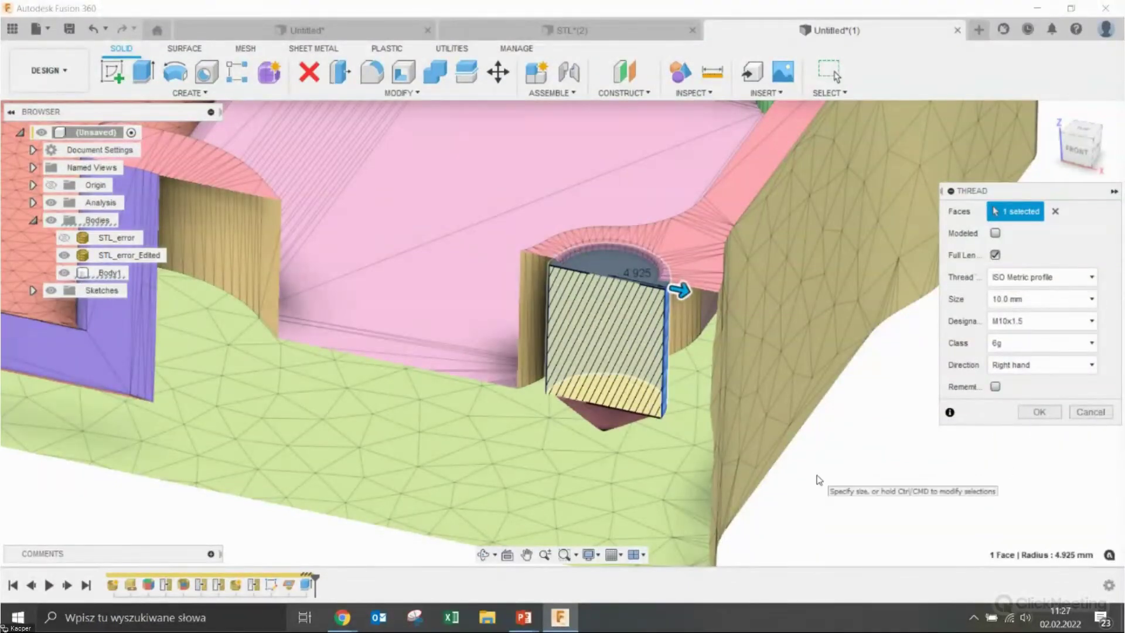
{"action": "left_click", "coordinate": [996, 233]}
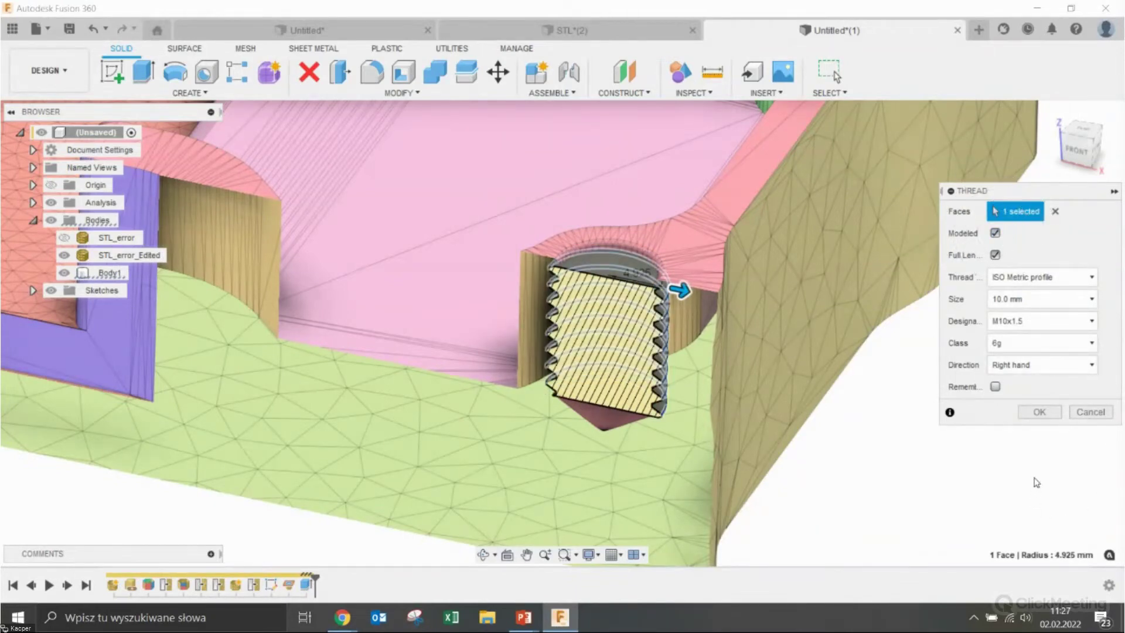
{"action": "left_click", "coordinate": [1039, 412]}
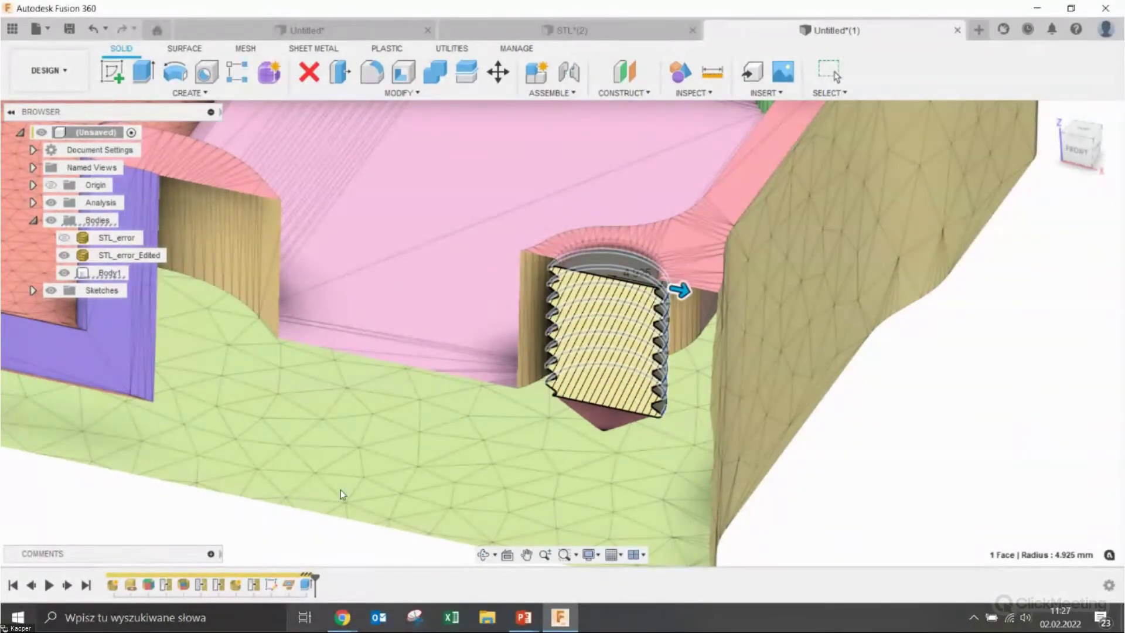
Reopen the new thread feature from the timeline for editing
{"action": "scroll", "coordinate": [926, 439], "scroll_direction": "up", "scroll_amount": 3}
{"action": "scroll", "coordinate": [926, 439], "scroll_direction": "down", "scroll_amount": 2}
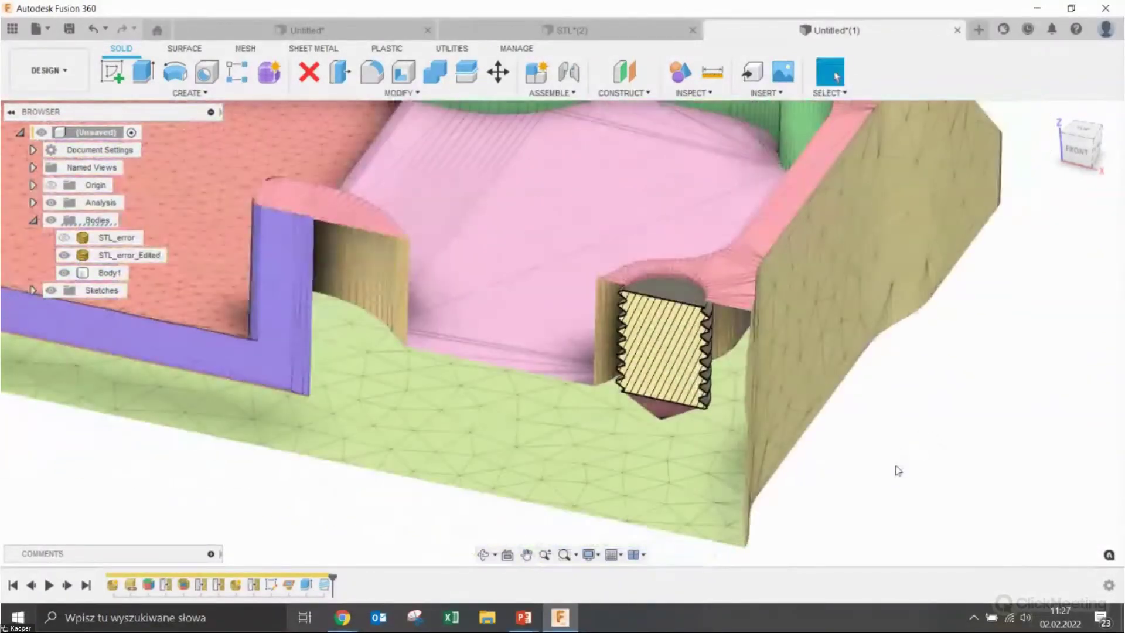
{"action": "scroll", "coordinate": [822, 422], "scroll_direction": "up", "scroll_amount": 2}
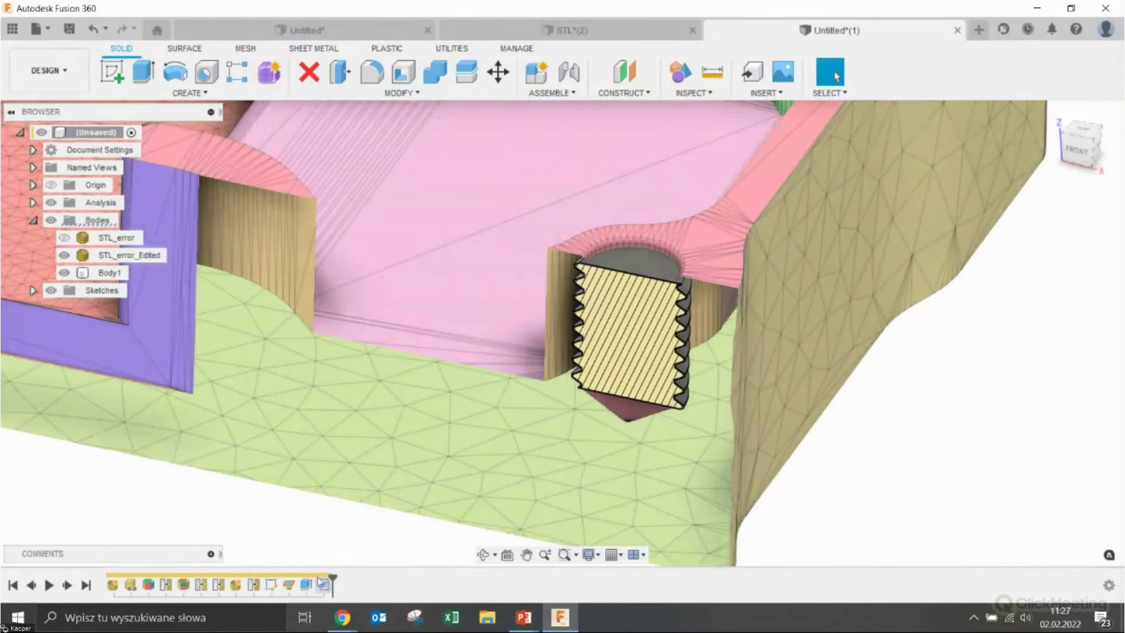
{"action": "double_click", "coordinate": [320, 583]}
Change the thread to a different size, then switch to the mesh features
{"action": "left_click", "coordinate": [1032, 299]}
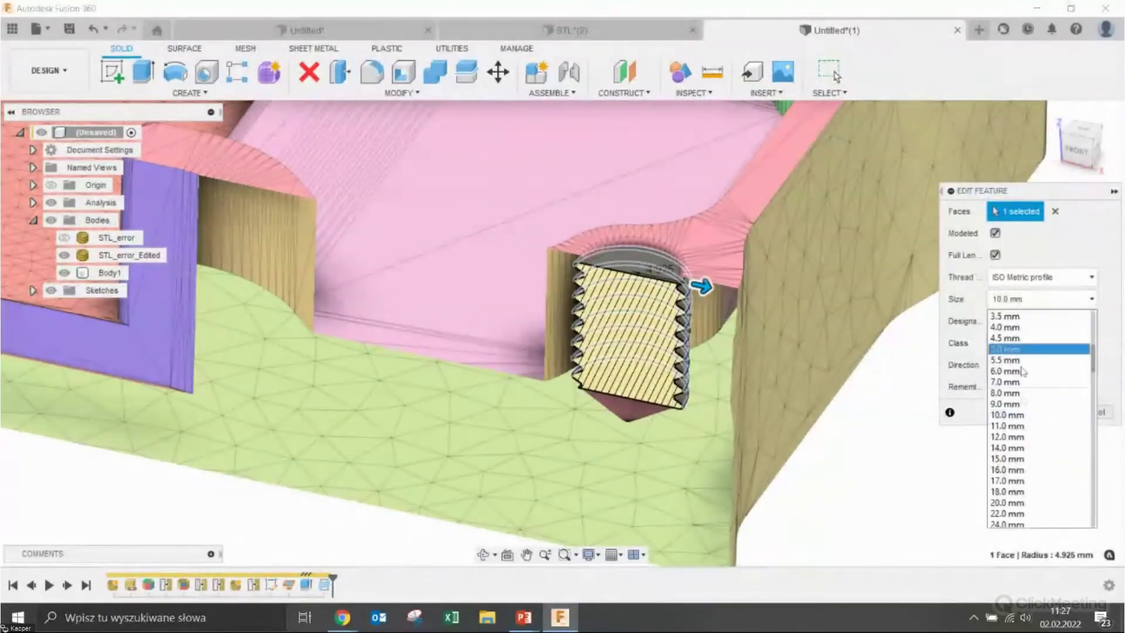
{"action": "left_click", "coordinate": [1025, 404]}
{"action": "left_click", "coordinate": [1041, 411]}
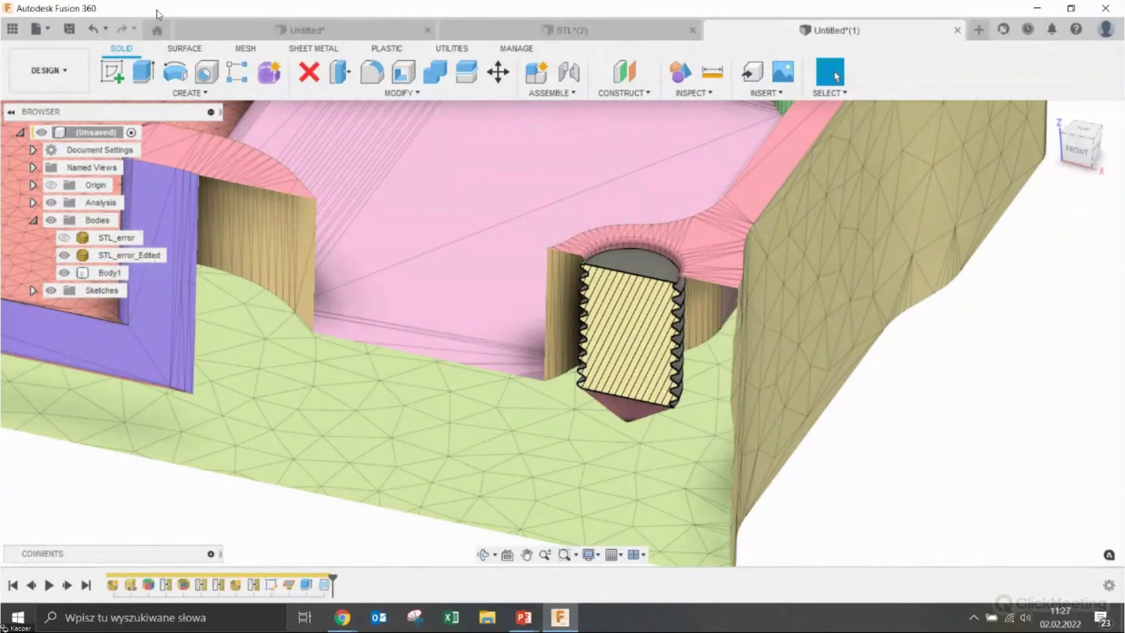
{"action": "left_click", "coordinate": [241, 50]}
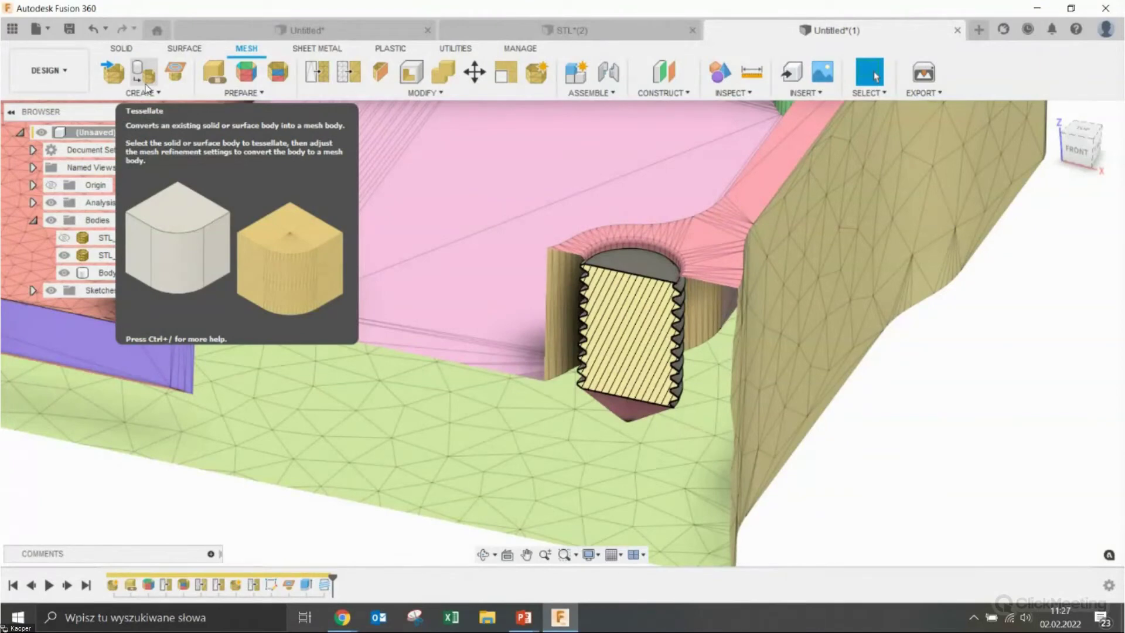
Tessellate the threaded Body1 pin into a mesh body at Medium refinement
{"action": "left_click", "coordinate": [144, 75]}
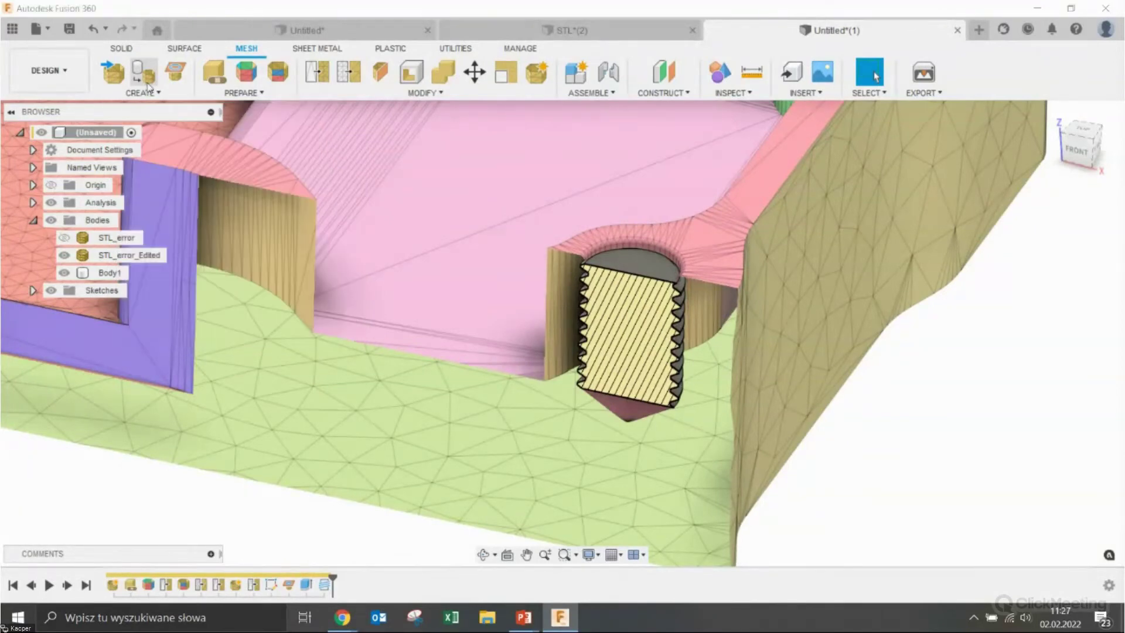
{"action": "left_click", "coordinate": [656, 316]}
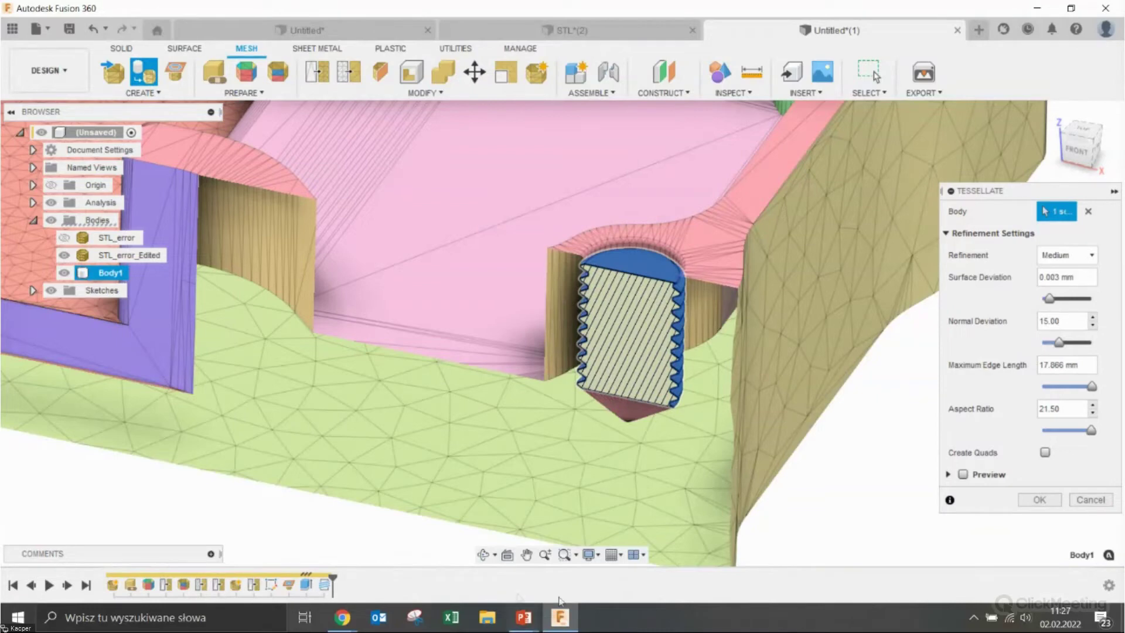
{"action": "left_click", "coordinate": [1067, 253]}
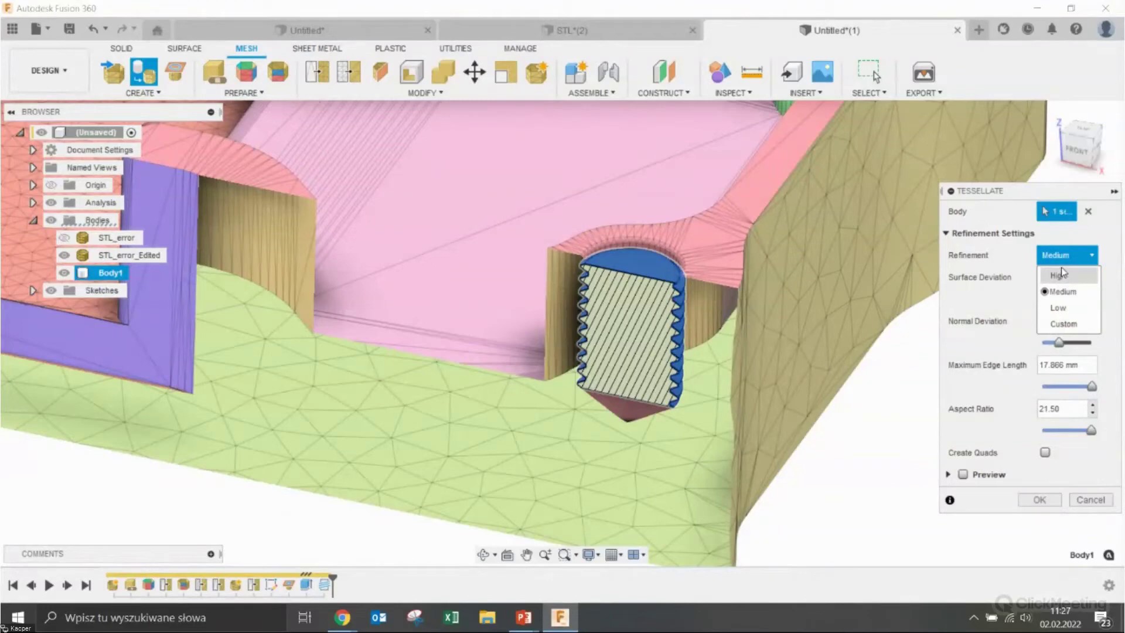
{"action": "left_click", "coordinate": [980, 308]}
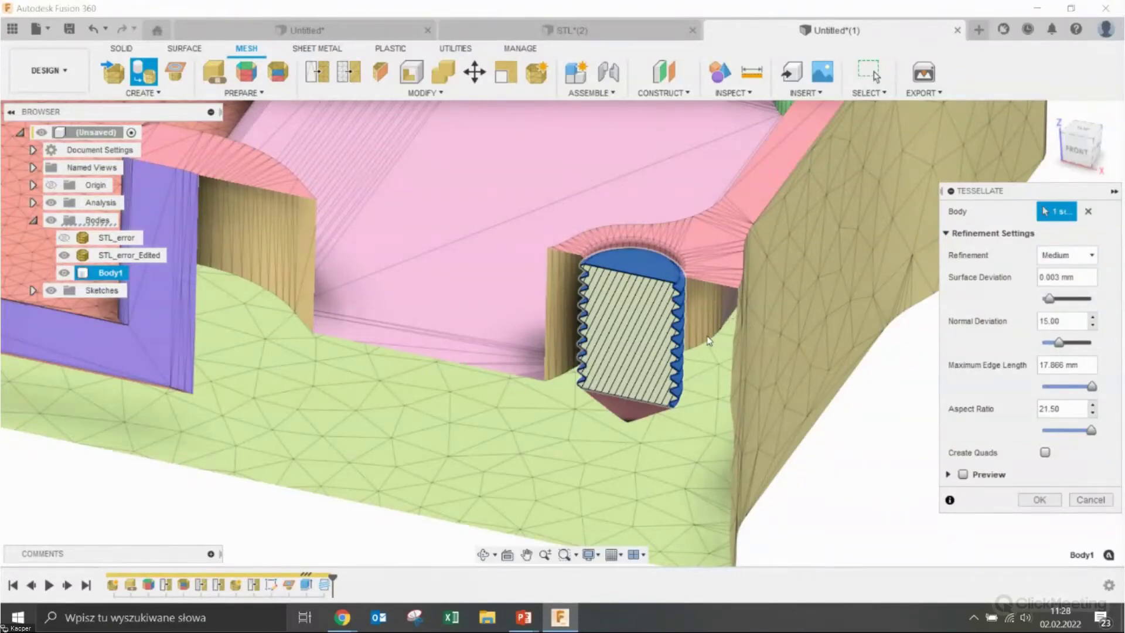
{"action": "left_click", "coordinate": [1039, 499]}
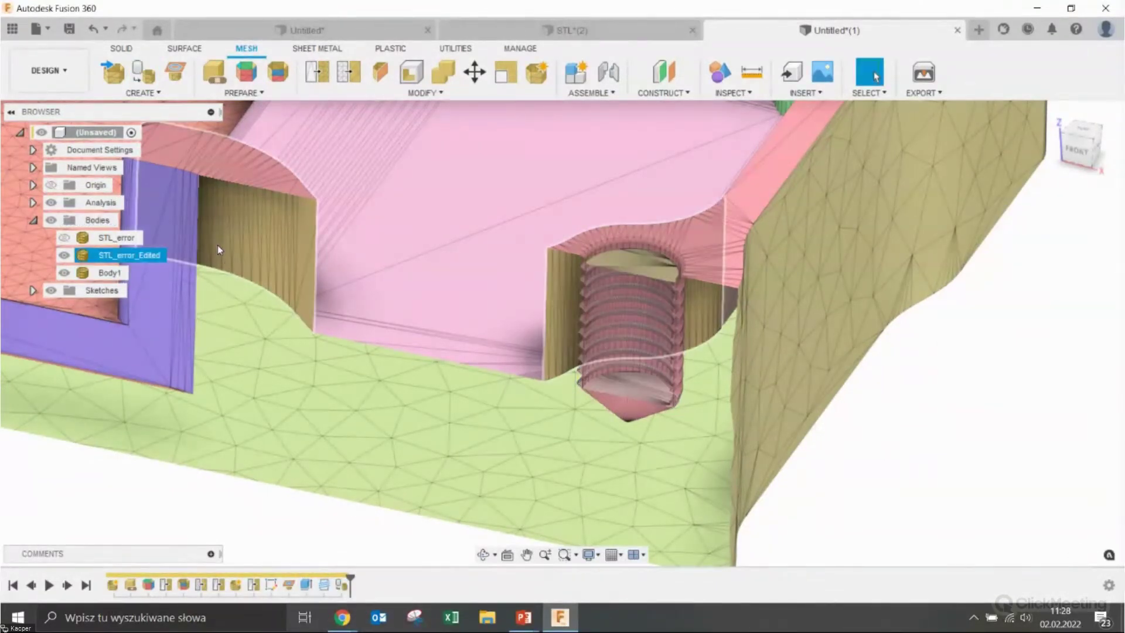
{"action": "scroll", "coordinate": [653, 326], "scroll_direction": "up", "scroll_amount": 5}
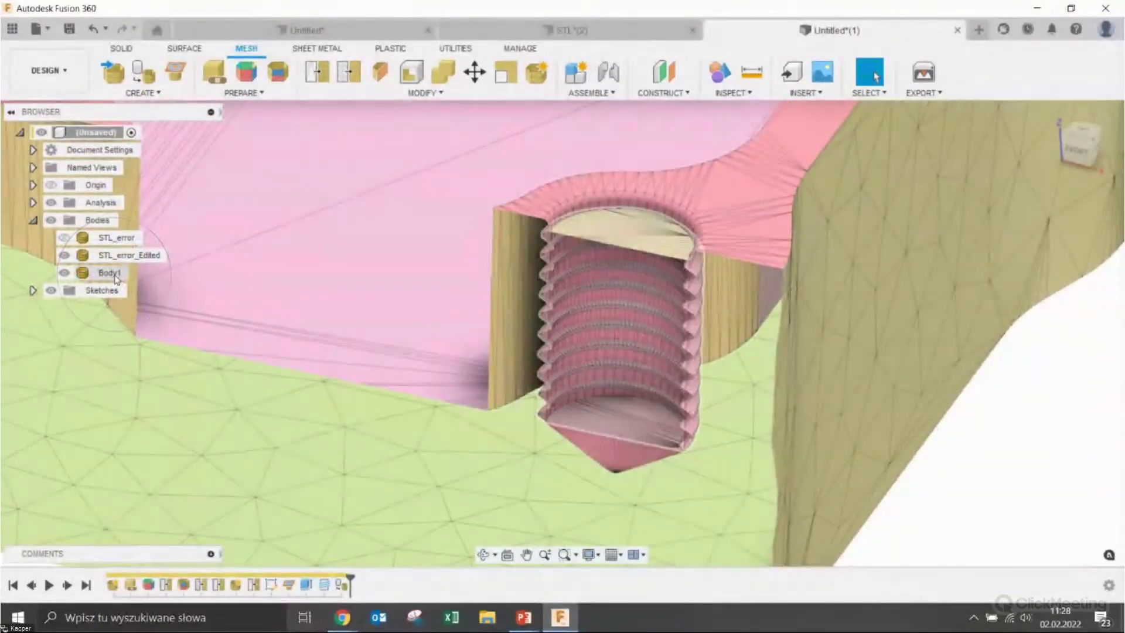
{"action": "scroll", "coordinate": [421, 327], "scroll_direction": "down", "scroll_amount": 5}
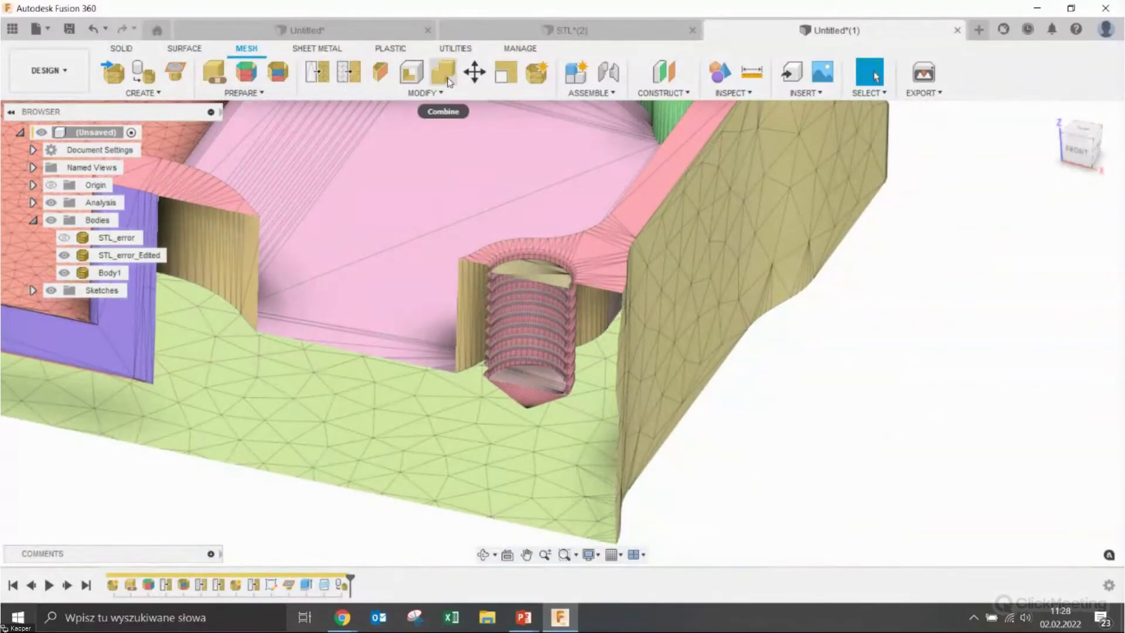
{"action": "left_click", "coordinate": [449, 82]}
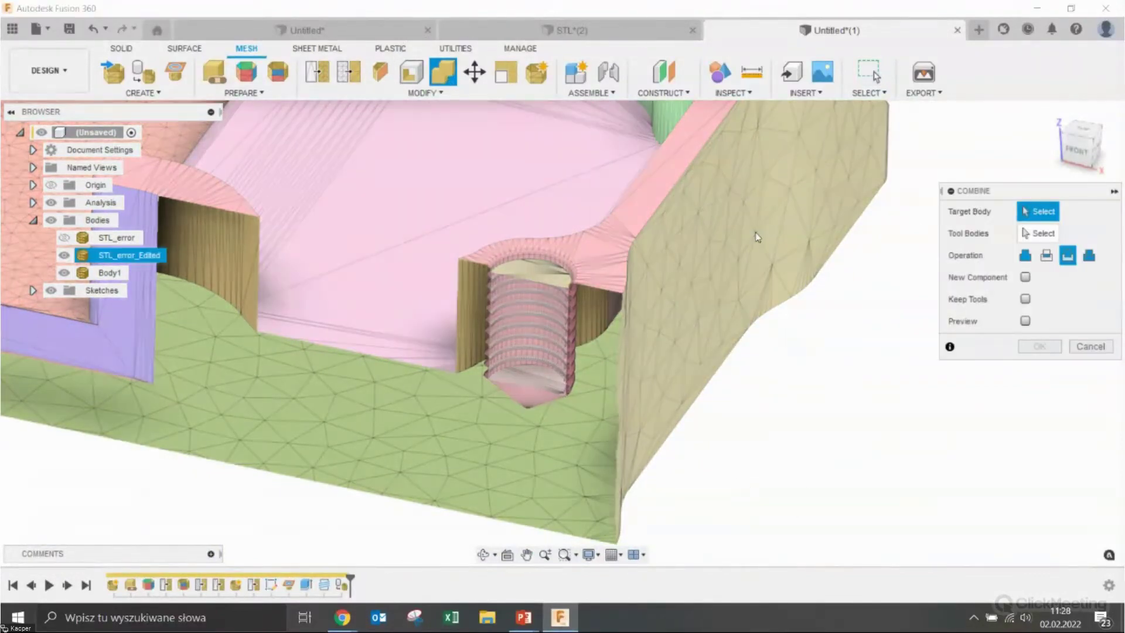
Combine meshes with STL_error_Edited as target body and the threaded Body1 as tool body
{"action": "left_click", "coordinate": [130, 255]}
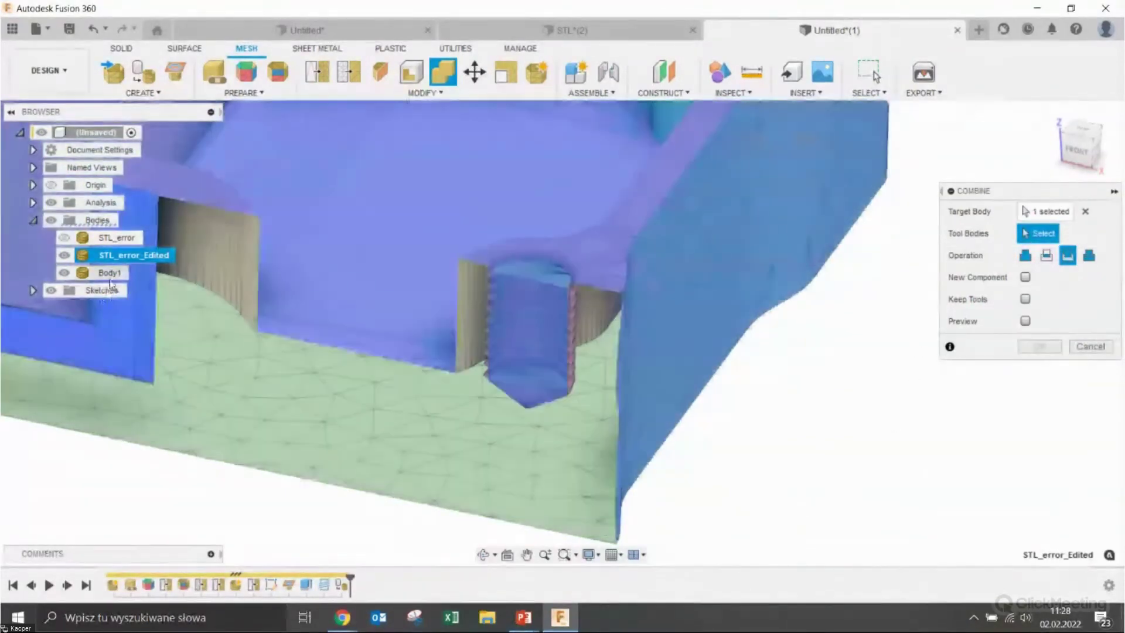
{"action": "left_click", "coordinate": [111, 273]}
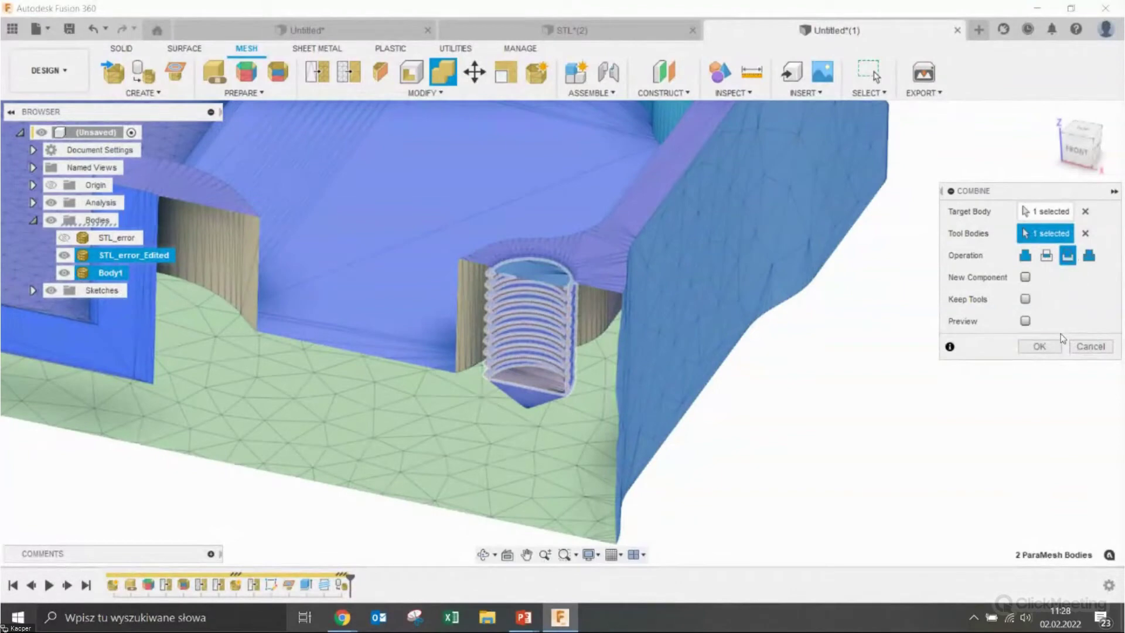
{"action": "left_click", "coordinate": [1041, 347]}
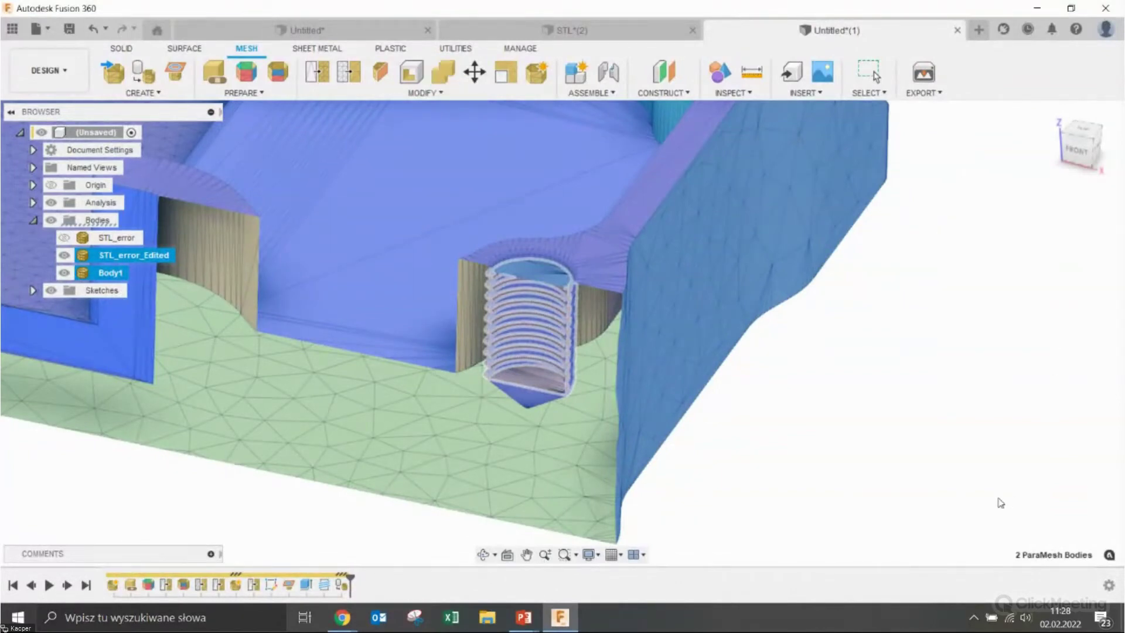
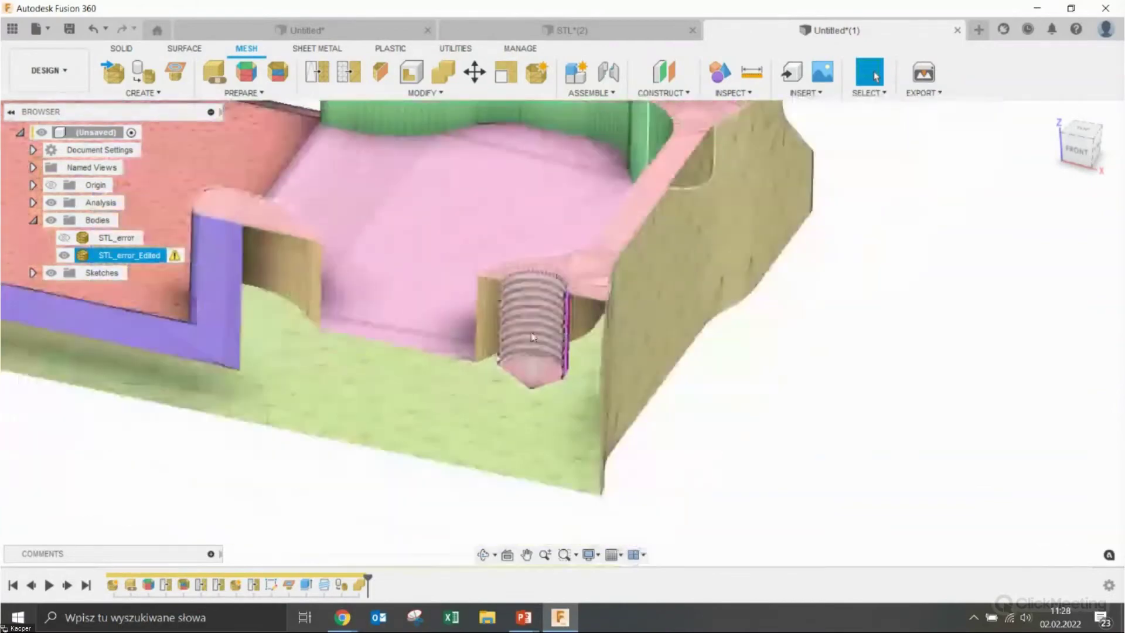
Orbit and zoom in on the mesh body's threaded hole to inspect the open areas
{"action": "left_click", "coordinate": [33, 220]}
{"action": "mouse_move", "coordinate": [490, 272]}
{"action": "middle_mouse_down", "text": "shift"}
{"action": "mouse_move", "coordinate": [458, 288]}
{"action": "mouse_move", "coordinate": [519, 259]}
{"action": "mouse_move", "coordinate": [522, 281]}
{"action": "mouse_move", "coordinate": [519, 251]}
{"action": "mouse_move", "coordinate": [606, 315]}
{"action": "middle_mouse_up", "text": "shift"}
{"action": "scroll", "coordinate": [606, 315], "scroll_direction": "up", "scroll_amount": 3}
{"action": "scroll", "coordinate": [644, 305], "scroll_direction": "up", "scroll_amount": 4}
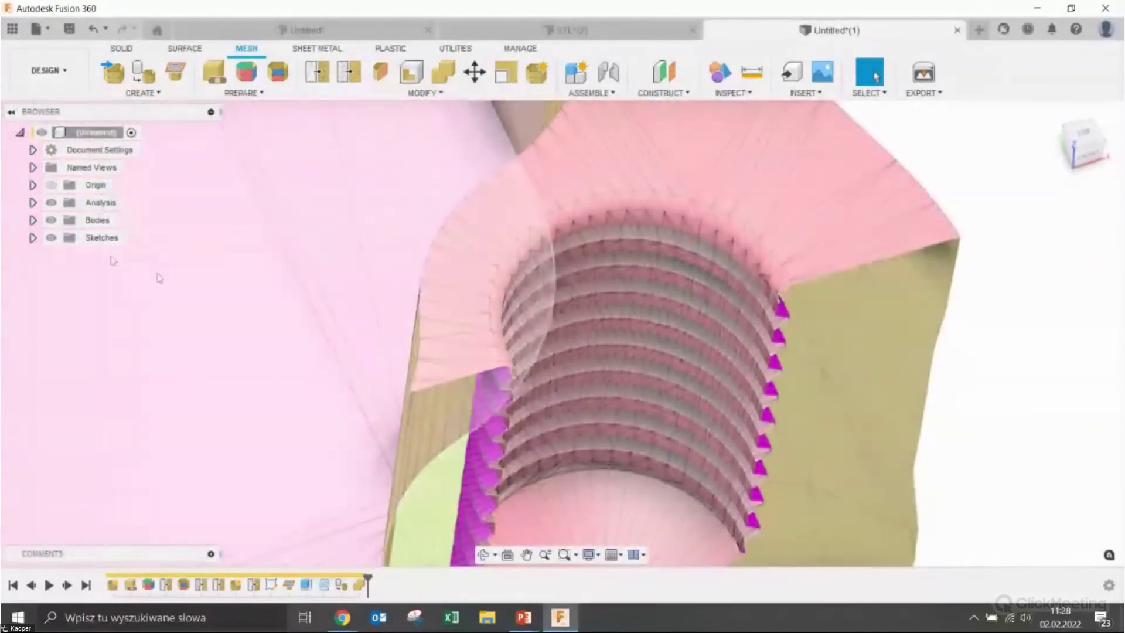
{"action": "scroll", "coordinate": [645, 263], "scroll_direction": "down", "scroll_amount": 3}
{"action": "mouse_move", "coordinate": [645, 264]}
{"action": "middle_mouse_down", "text": "shift"}
{"action": "mouse_move", "coordinate": [691, 334]}
{"action": "mouse_move", "coordinate": [598, 455]}
{"action": "mouse_move", "coordinate": [553, 427]}
{"action": "mouse_move", "coordinate": [618, 397]}
{"action": "mouse_move", "coordinate": [698, 415]}
{"action": "mouse_move", "coordinate": [709, 440]}
{"action": "mouse_move", "coordinate": [621, 387]}
{"action": "middle_mouse_up", "text": "shift"}
{"action": "scroll", "coordinate": [691, 334], "scroll_direction": "up", "scroll_amount": 2}
{"action": "scroll", "coordinate": [598, 454], "scroll_direction": "up", "scroll_amount": 3}
{"action": "scroll", "coordinate": [608, 455], "scroll_direction": "up", "scroll_amount": 2}
{"action": "scroll", "coordinate": [553, 440], "scroll_direction": "up", "scroll_amount": 2}
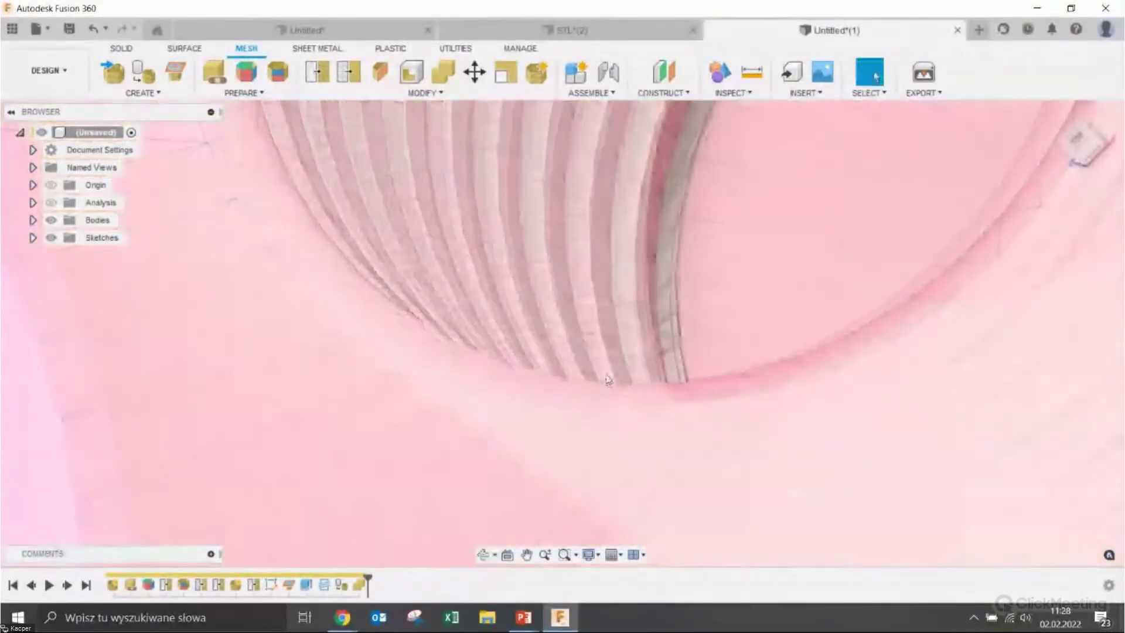
{"action": "scroll", "coordinate": [617, 382], "scroll_direction": "down", "scroll_amount": 3}
{"action": "scroll", "coordinate": [616, 382], "scroll_direction": "down", "scroll_amount": 3}
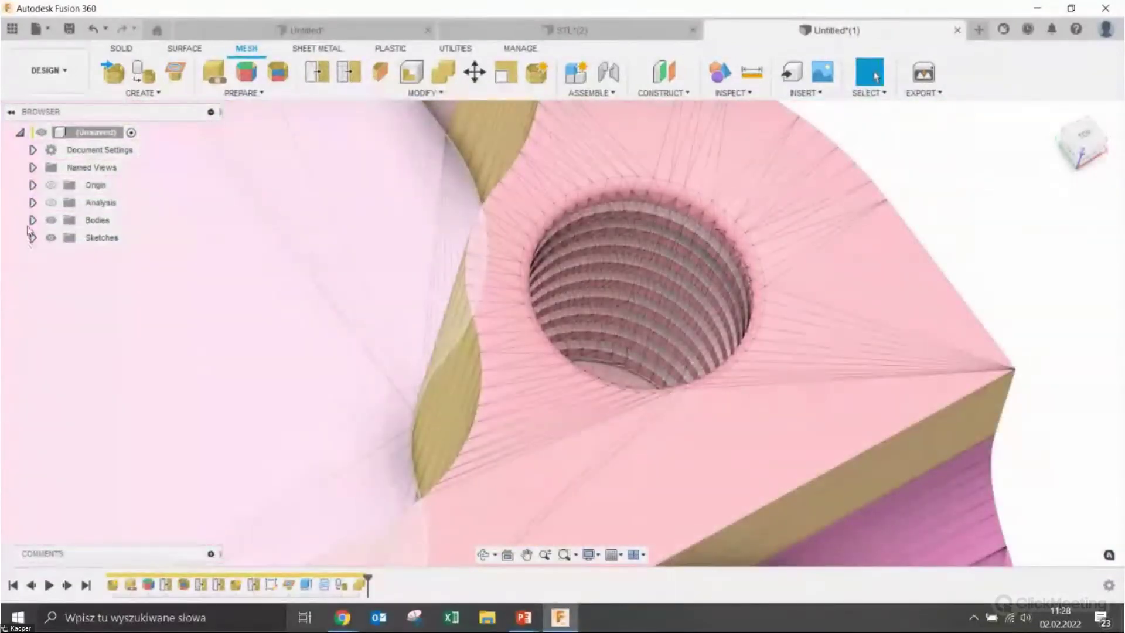
Apply a previewed Close Holes repair to the STL_error_Edited mesh body
{"action": "left_click", "coordinate": [32, 220]}
{"action": "left_click", "coordinate": [214, 71]}
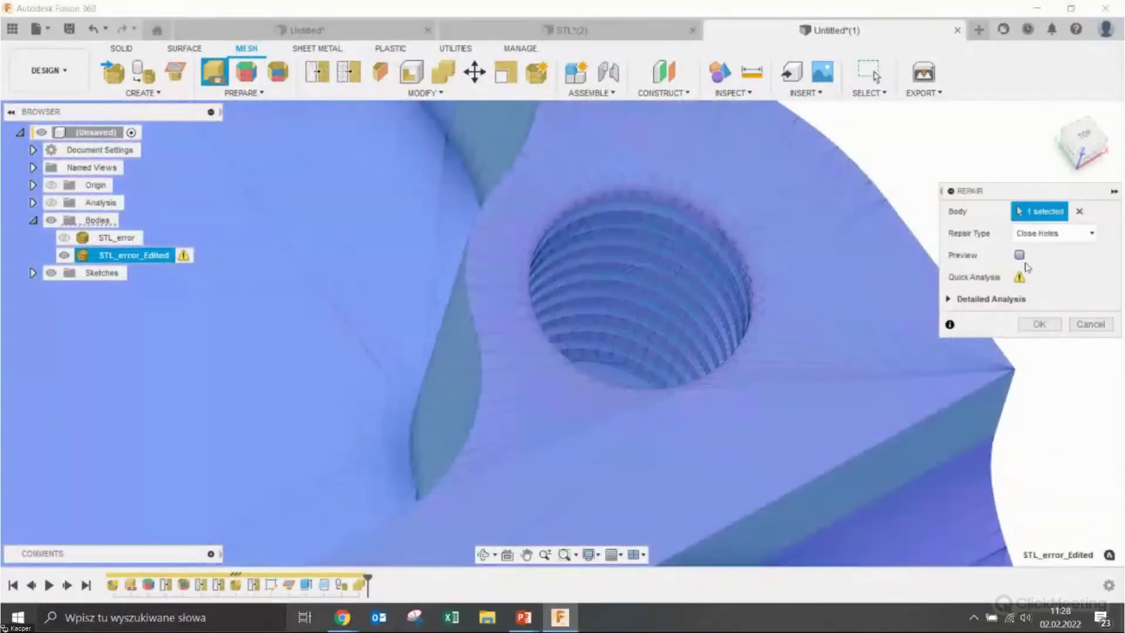
{"action": "left_click", "coordinate": [1090, 324]}
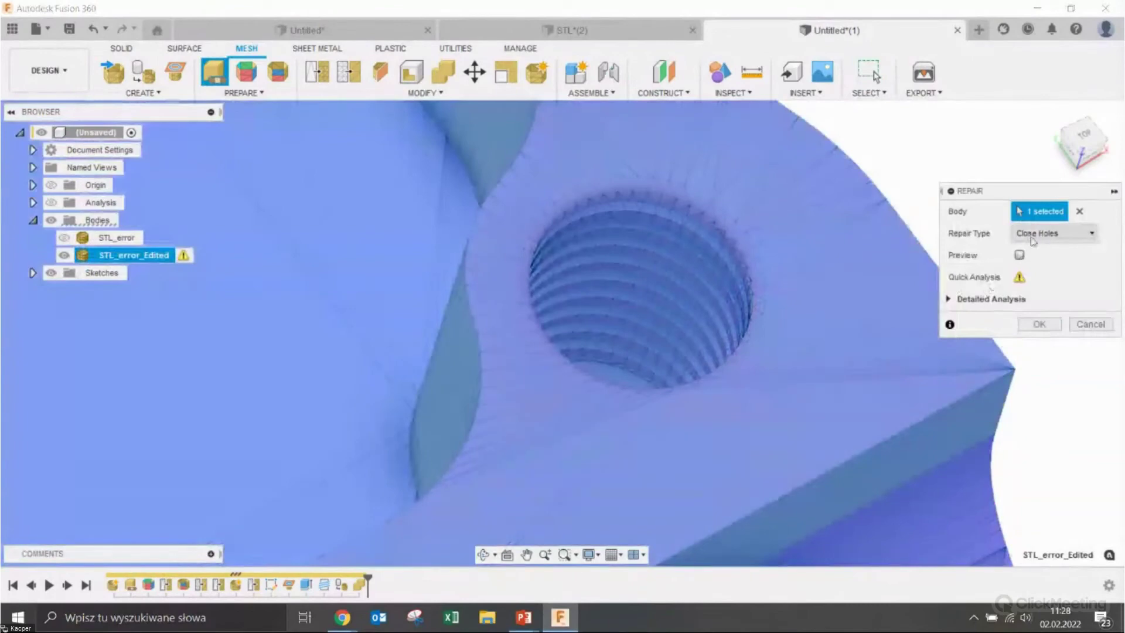
{"action": "left_click", "coordinate": [1020, 254]}
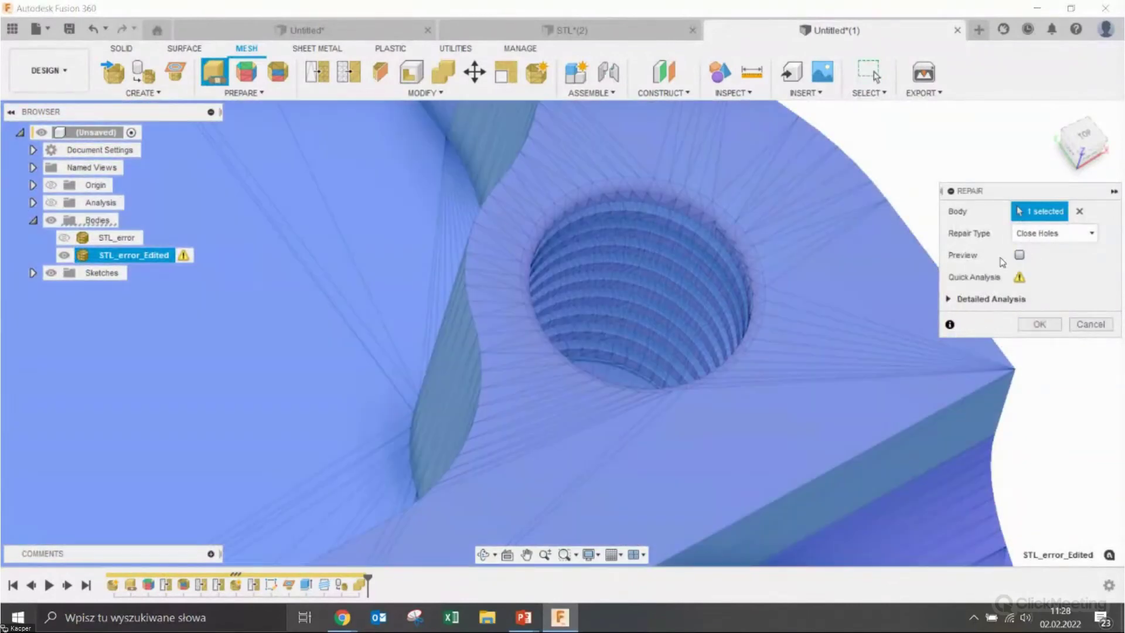
{"action": "left_click", "coordinate": [1042, 326]}
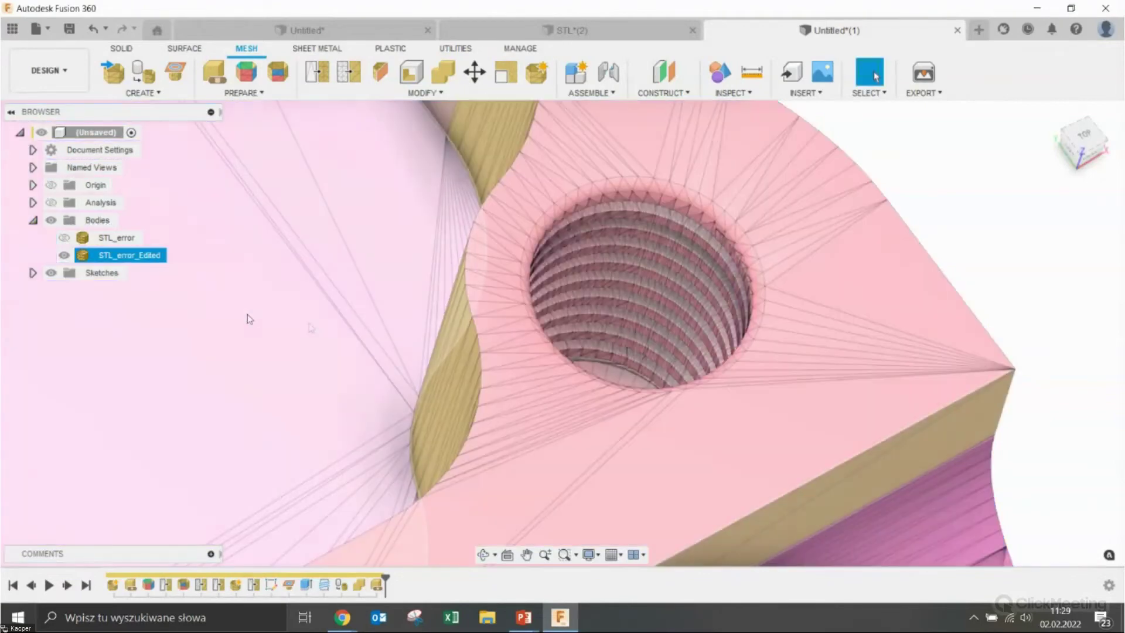
{"action": "middle_click_drag", "start_coordinate": [310, 328], "coordinate": [410, 407], "text": "shift"}
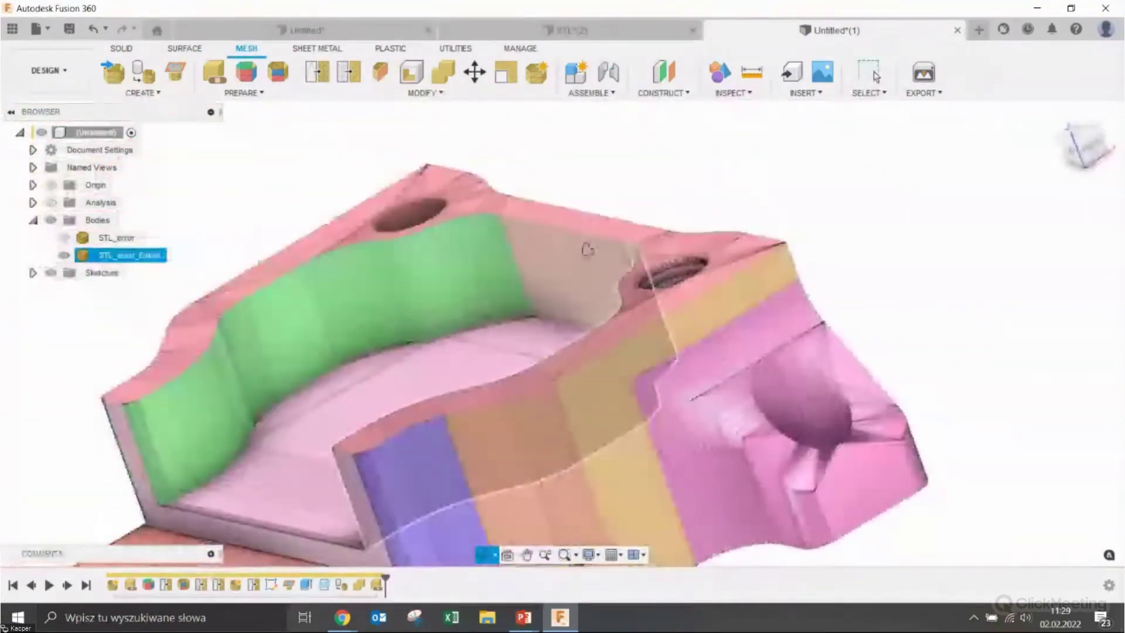
{"action": "scroll", "coordinate": [585, 321], "scroll_direction": "up", "scroll_amount": 5}
{"action": "mouse_move", "coordinate": [585, 321]}
{"action": "middle_mouse_down", "text": "shift"}
{"action": "mouse_move", "coordinate": [570, 284]}
{"action": "mouse_move", "coordinate": [617, 301]}
{"action": "mouse_move", "coordinate": [630, 437]}
{"action": "middle_mouse_up", "text": "shift"}
{"action": "scroll", "coordinate": [618, 302], "scroll_direction": "down", "scroll_amount": 5}
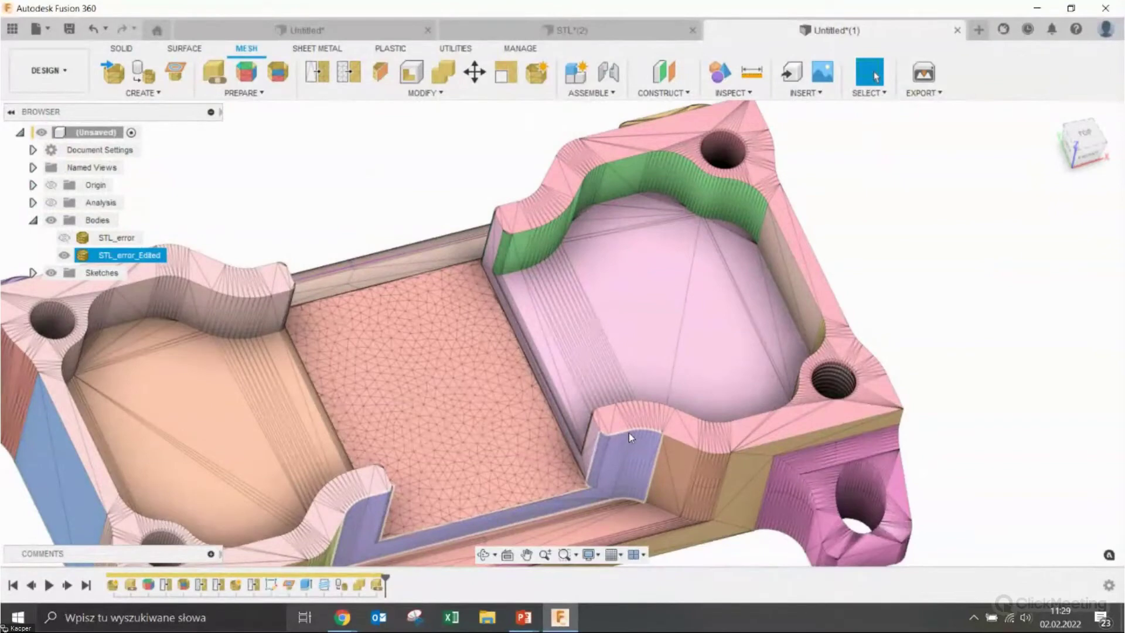
{"action": "left_click", "coordinate": [628, 433]}
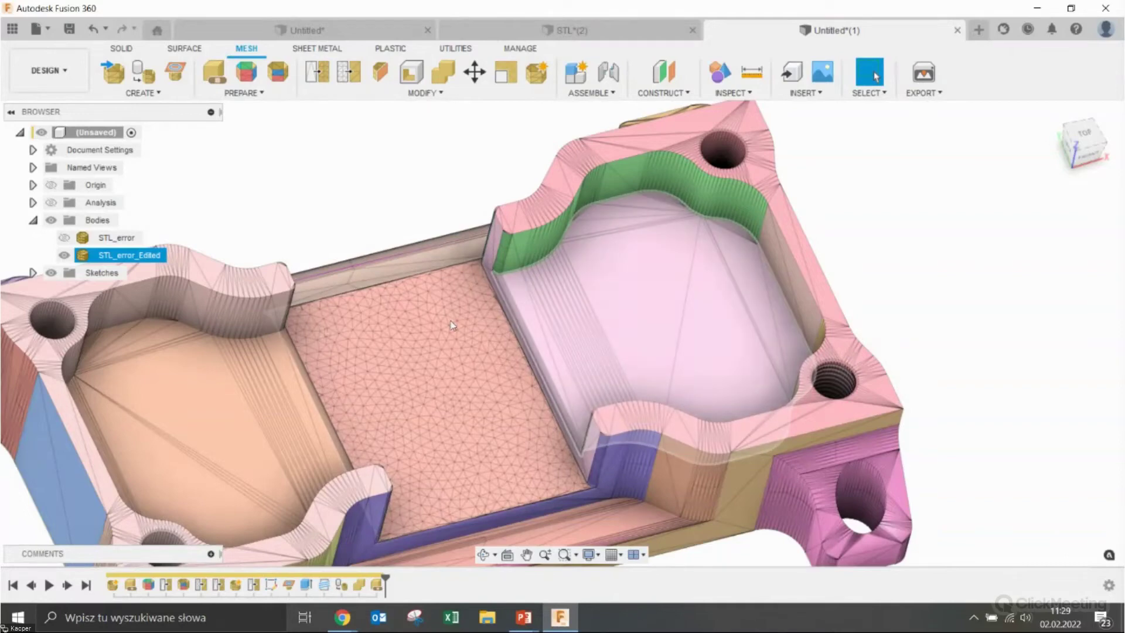
{"action": "key", "text": "Escape"}
{"action": "left_click", "coordinate": [642, 360]}
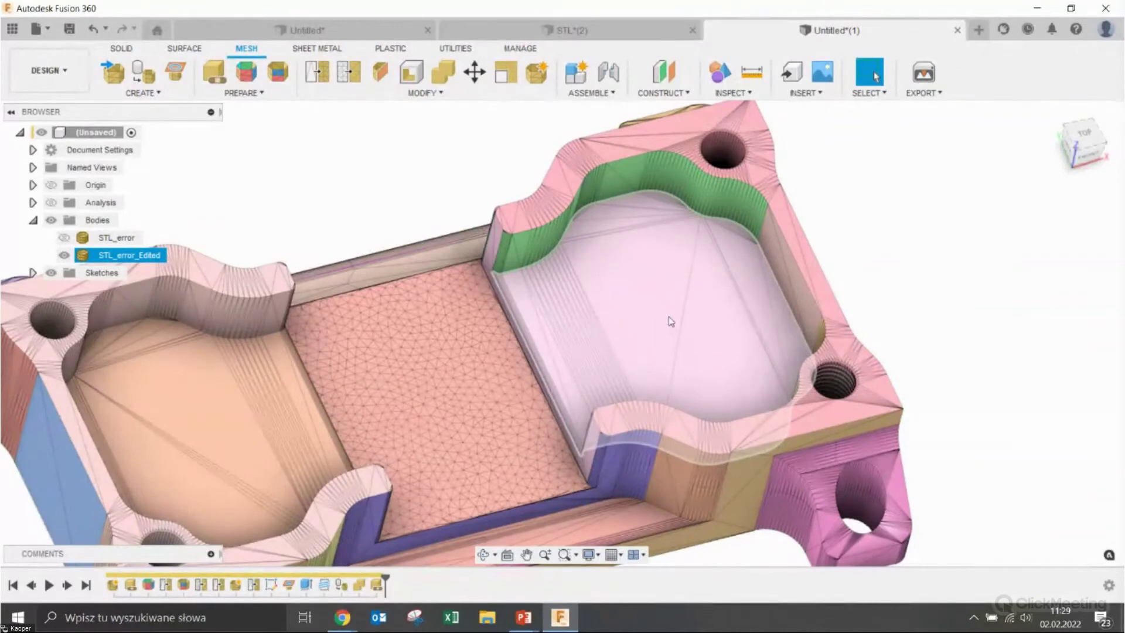
{"action": "scroll", "coordinate": [671, 319], "scroll_direction": "down", "scroll_amount": 3}
{"action": "scroll", "coordinate": [752, 375], "scroll_direction": "down", "scroll_amount": 2}
{"action": "middle_click_drag", "start_coordinate": [658, 455], "coordinate": [703, 452], "text": "shift"}
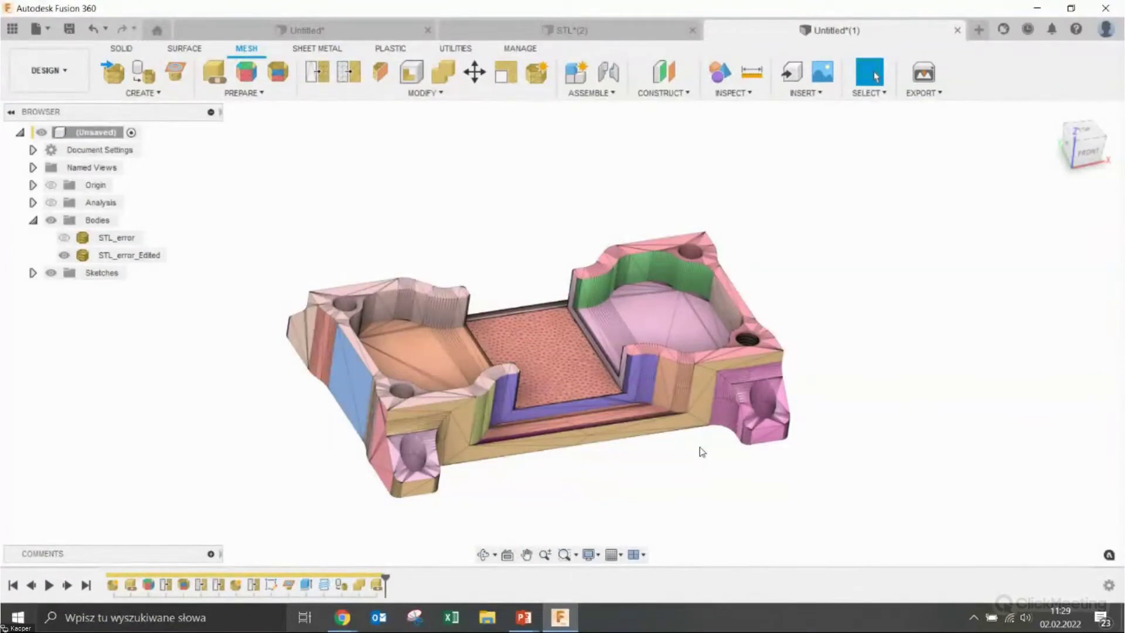
{"action": "left_click", "coordinate": [13, 28]}
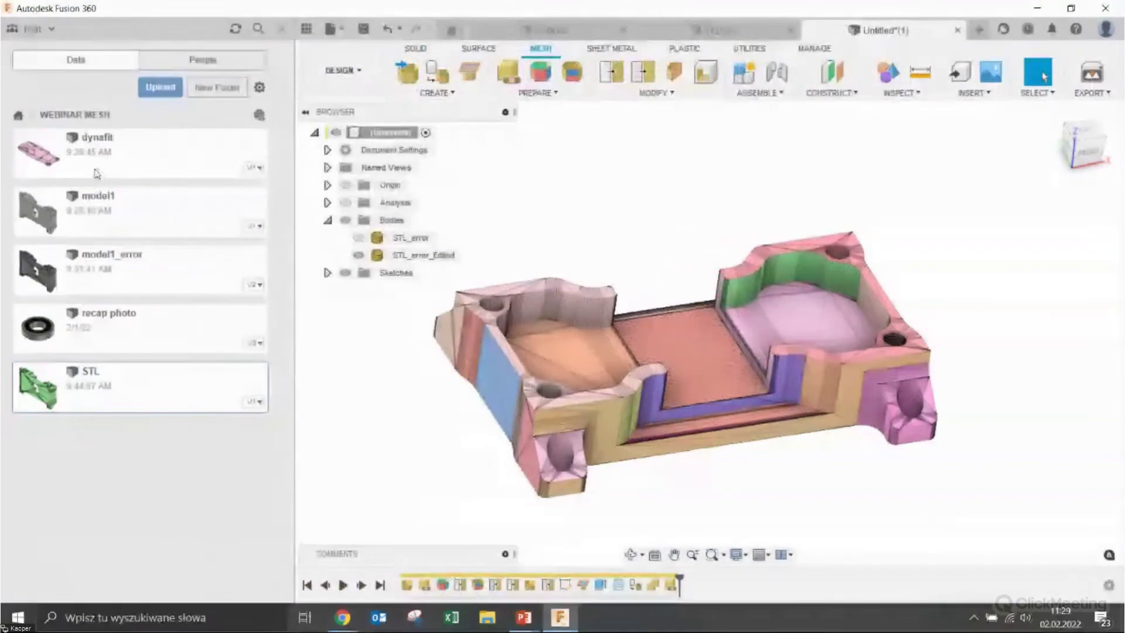
Open the dynafit design, close the Data Panel and frame the mesh plate in view
{"action": "double_click", "coordinate": [97, 167]}
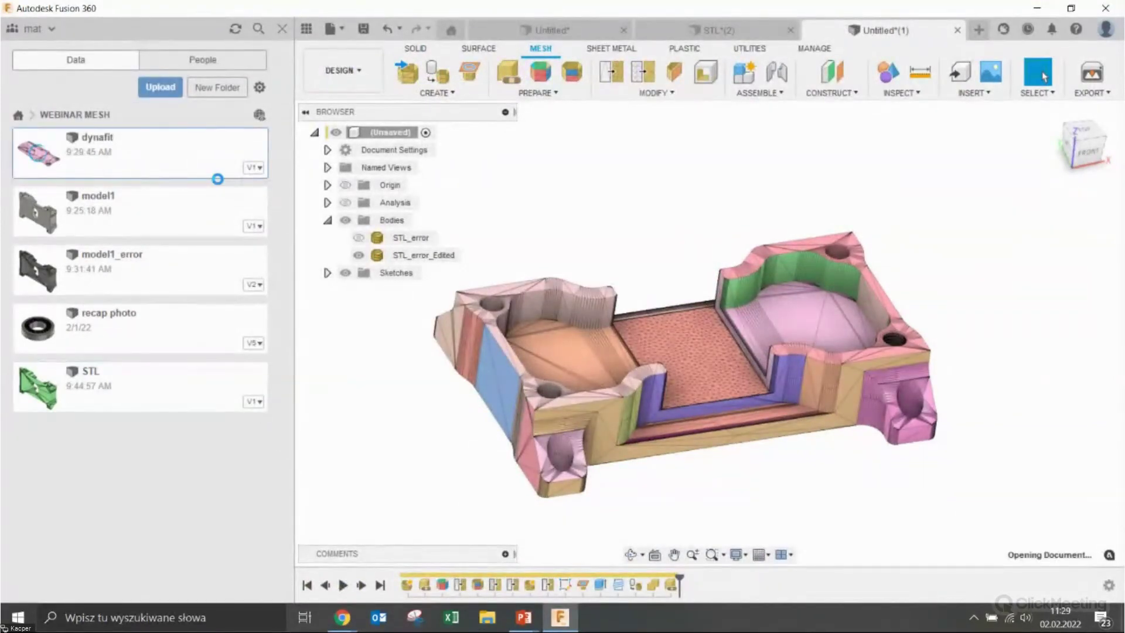
{"action": "left_click", "coordinate": [306, 29]}
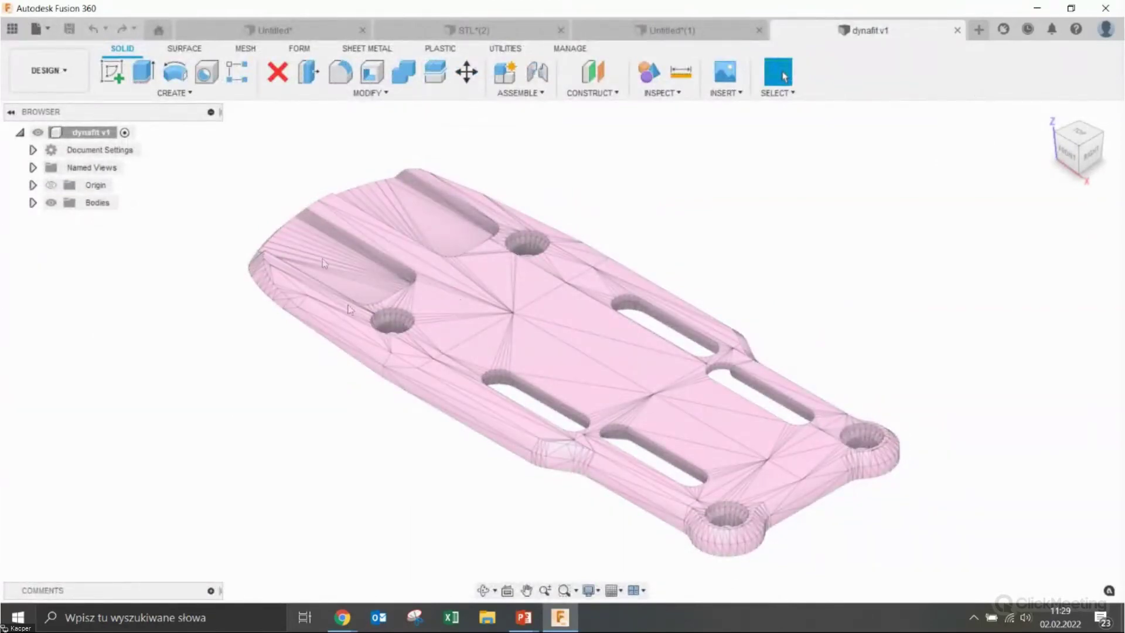
{"action": "scroll", "coordinate": [487, 337], "scroll_direction": "down", "scroll_amount": 3}
{"action": "middle_click_drag", "start_coordinate": [487, 336], "coordinate": [491, 354]}
{"action": "scroll", "coordinate": [492, 354], "scroll_direction": "up", "scroll_amount": 3}
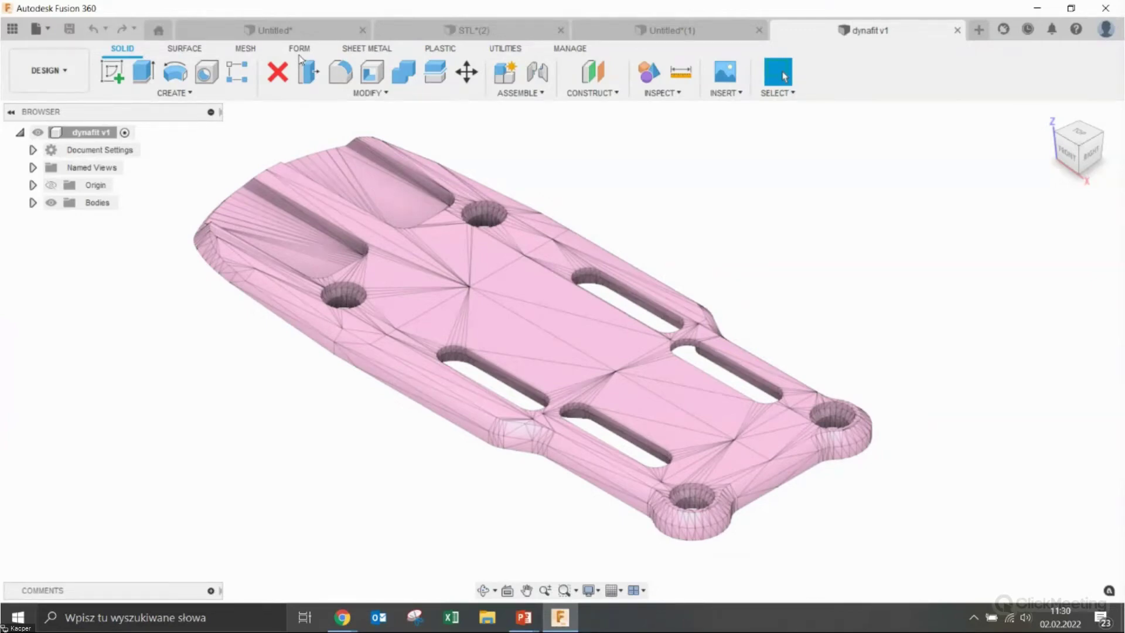
{"action": "left_click", "coordinate": [247, 48]}
{"action": "left_click", "coordinate": [442, 93]}
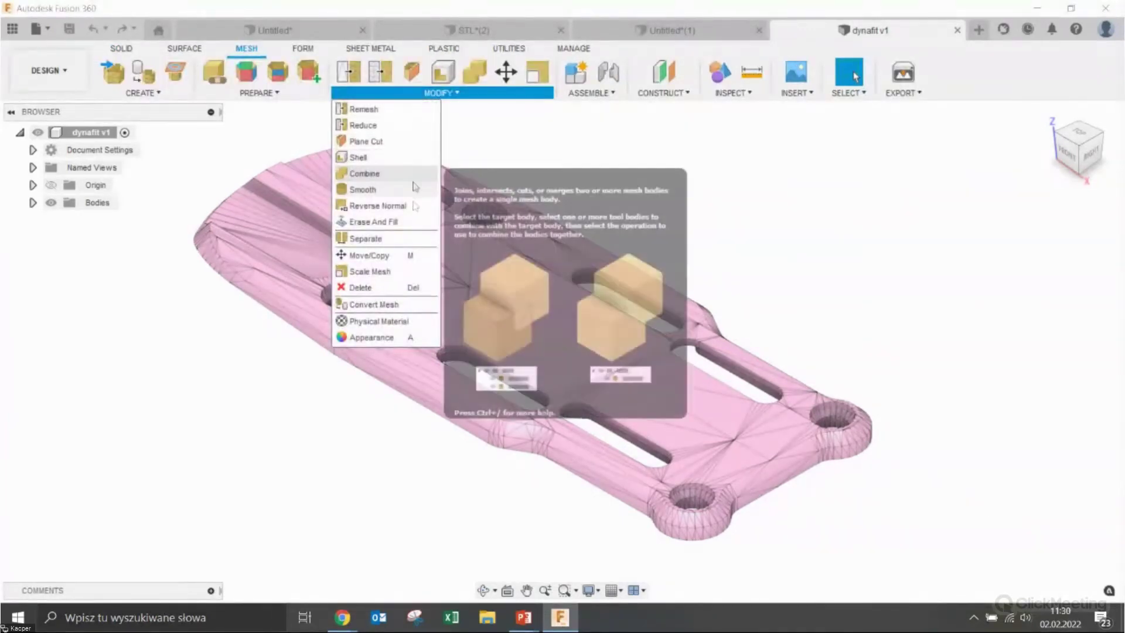
Convert the dynafit mesh body to a solid using the Faceted method
{"action": "left_click", "coordinate": [406, 305]}
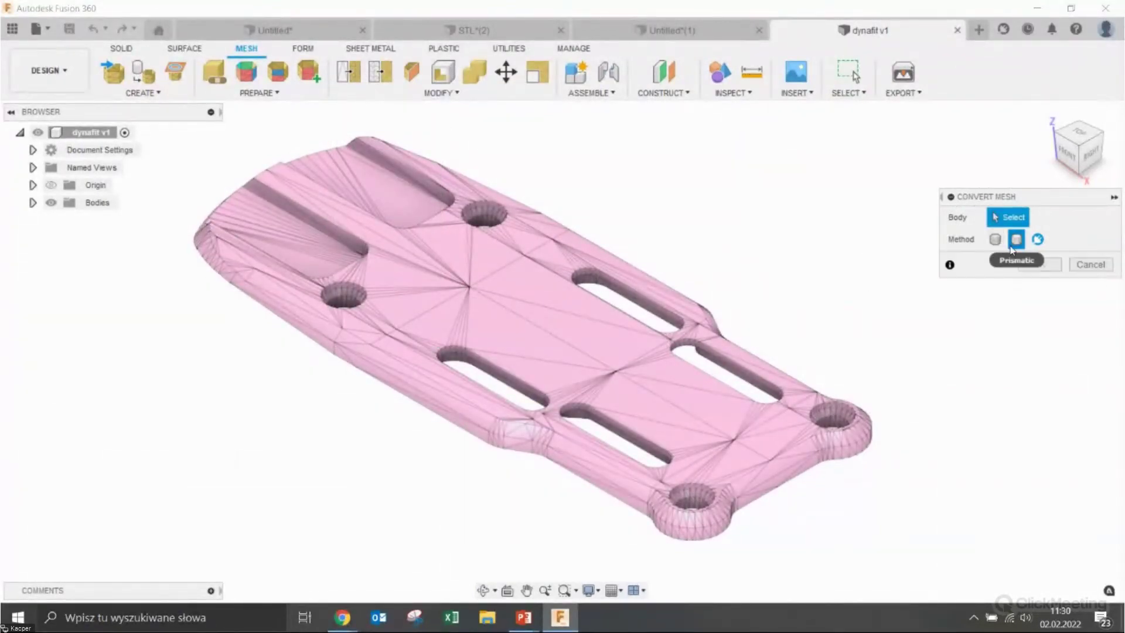
{"action": "left_click", "coordinate": [1000, 242]}
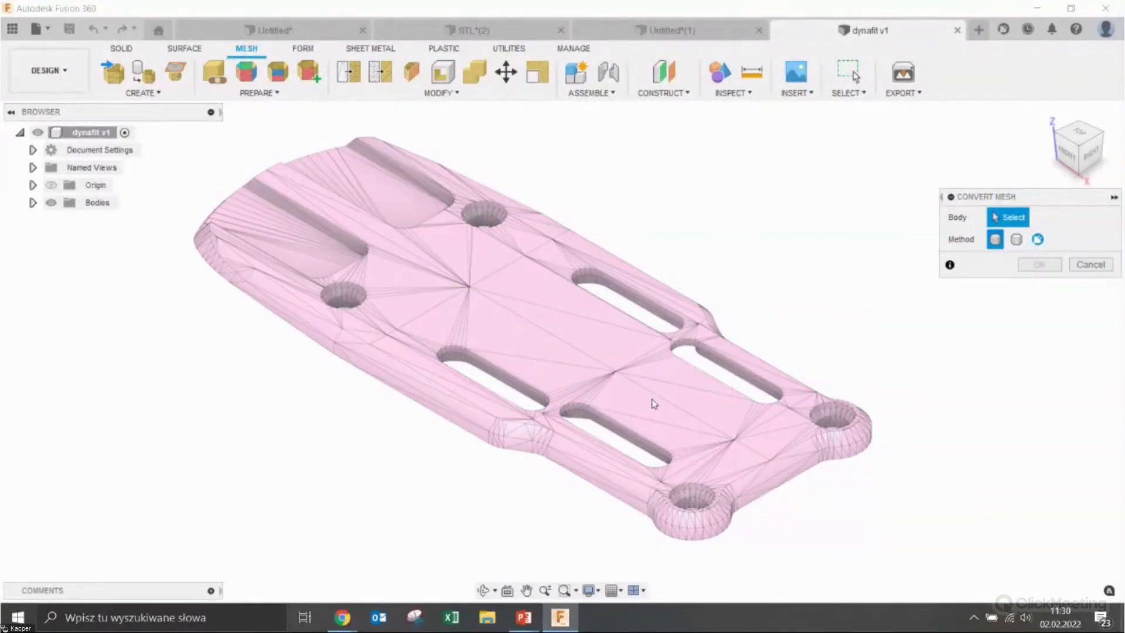
{"action": "left_click", "coordinate": [579, 310]}
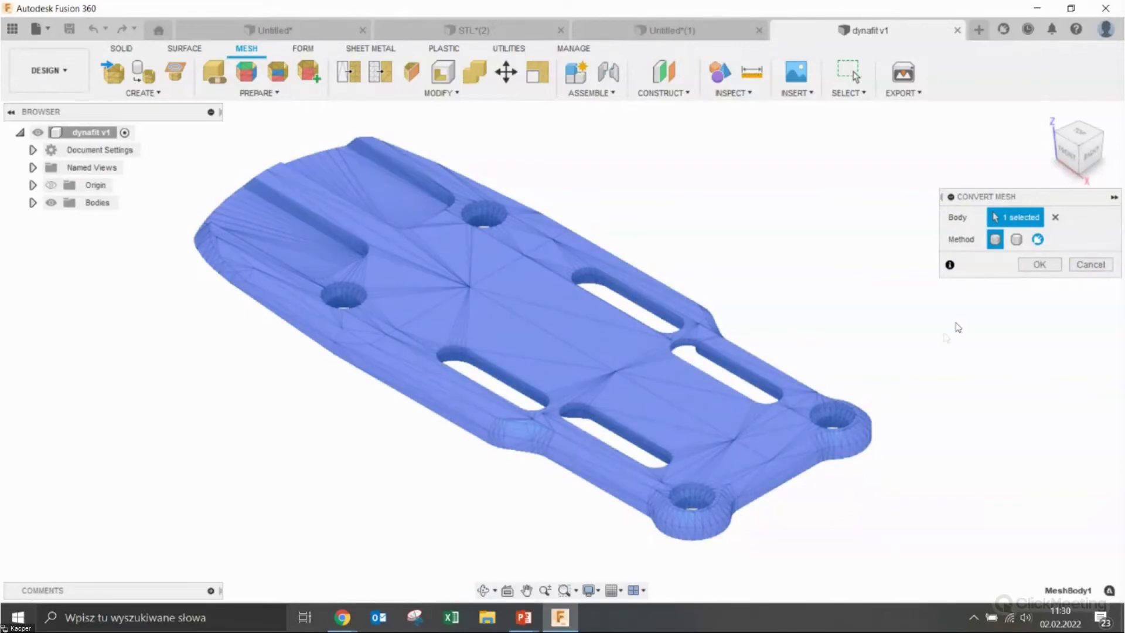
{"action": "left_click", "coordinate": [1039, 264]}
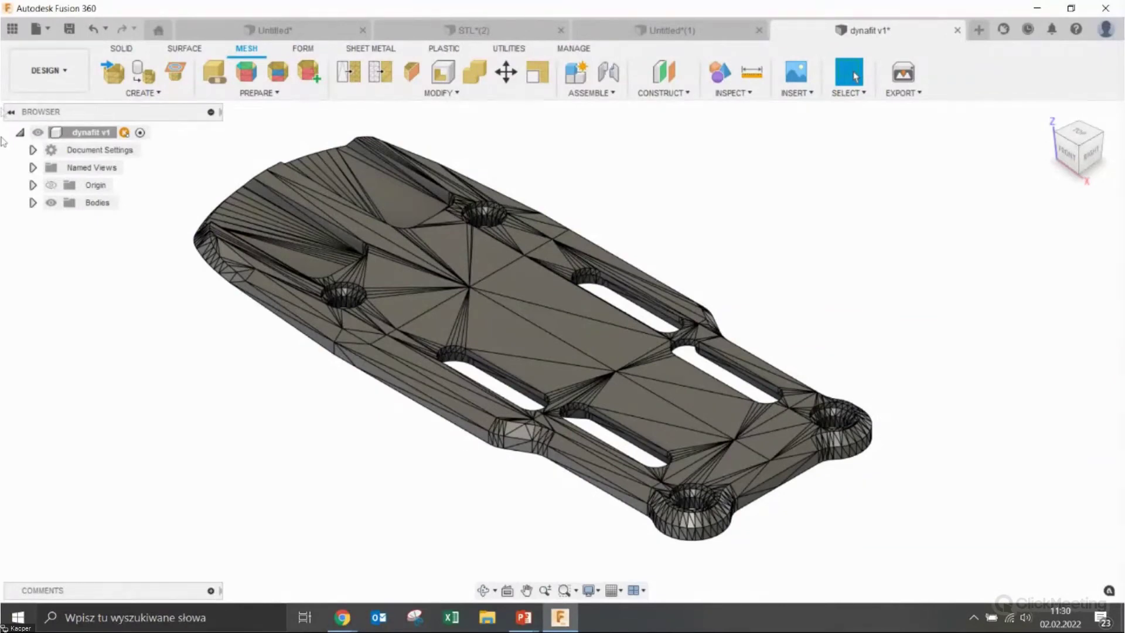
Check the bodies list, undoing and redoing the faceted mesh conversion
{"action": "left_click", "coordinate": [30, 203]}
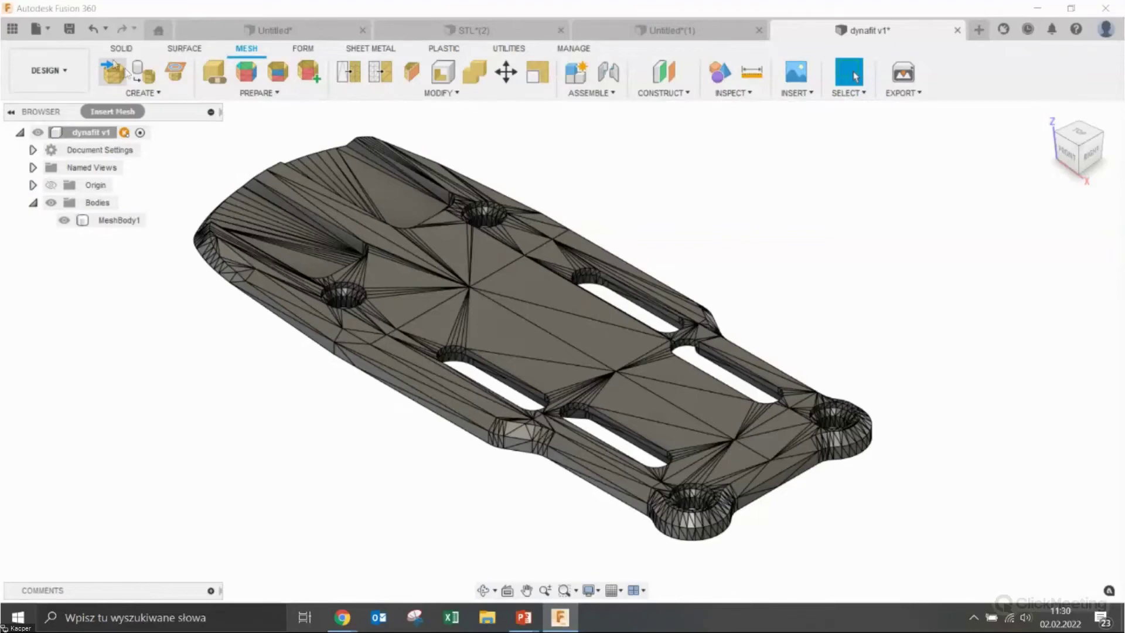
{"action": "left_click", "coordinate": [95, 37]}
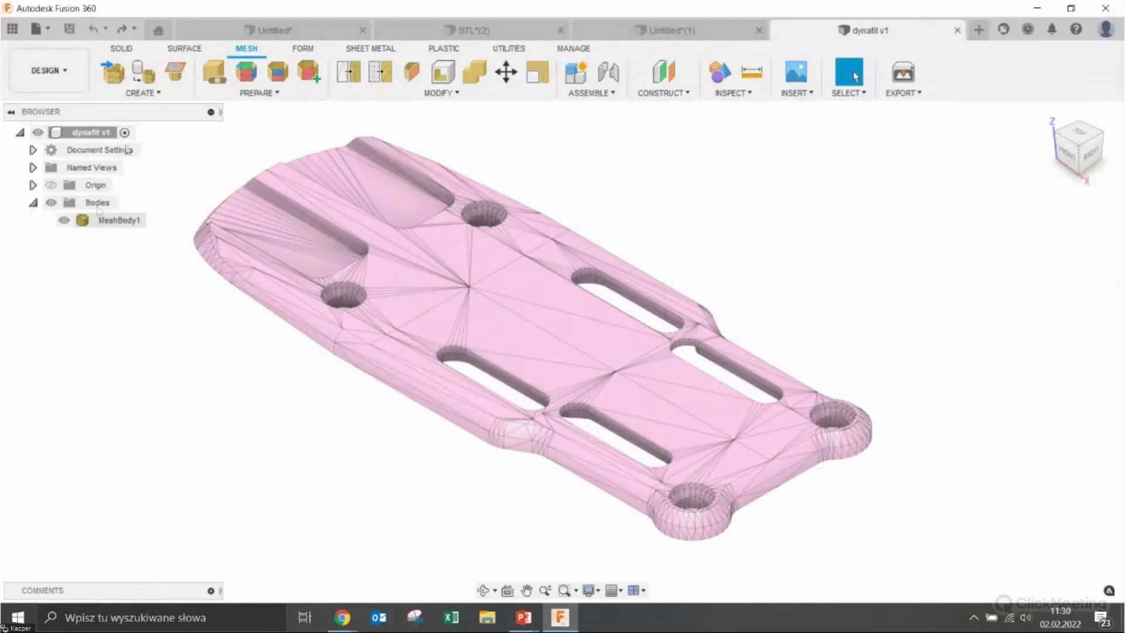
{"action": "left_click", "coordinate": [129, 30]}
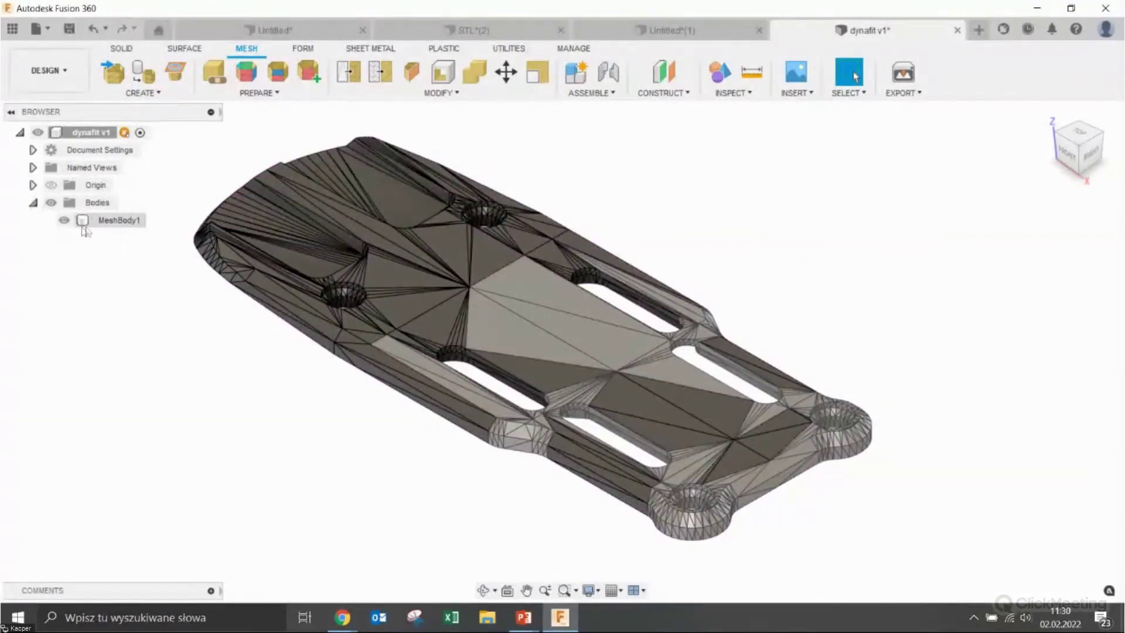
{"action": "left_click", "coordinate": [34, 204]}
Delete three stray facets in the pocket and near the left mounting hole
{"action": "scroll", "coordinate": [519, 439], "scroll_direction": "up", "scroll_amount": 2}
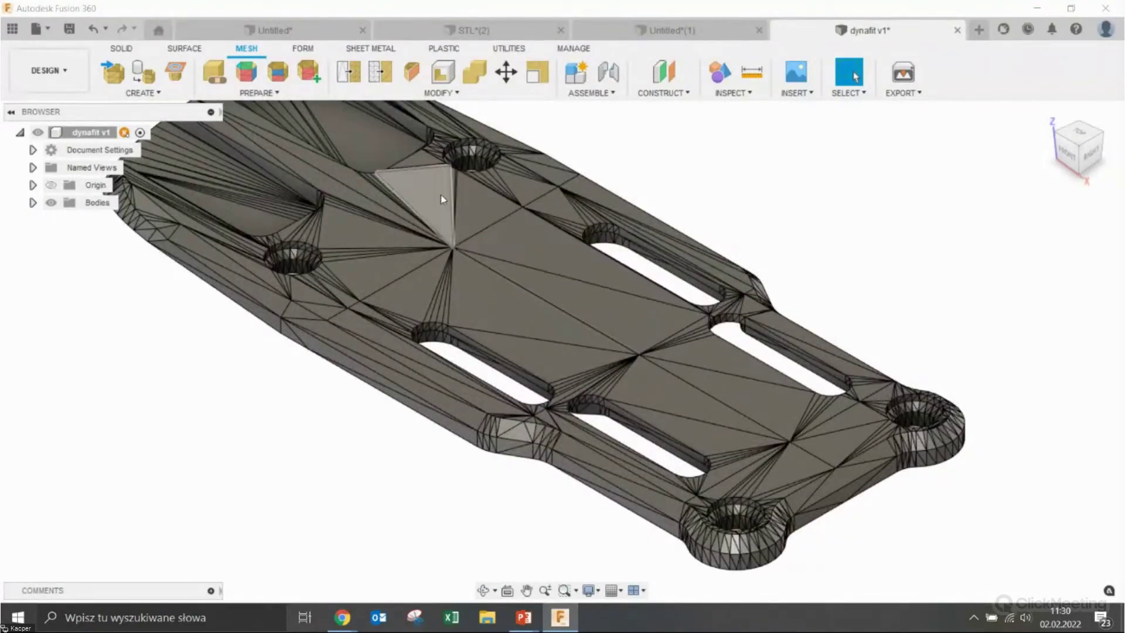
{"action": "scroll", "coordinate": [590, 345], "scroll_direction": "down", "scroll_amount": 3}
{"action": "scroll", "coordinate": [609, 364], "scroll_direction": "up", "scroll_amount": 1}
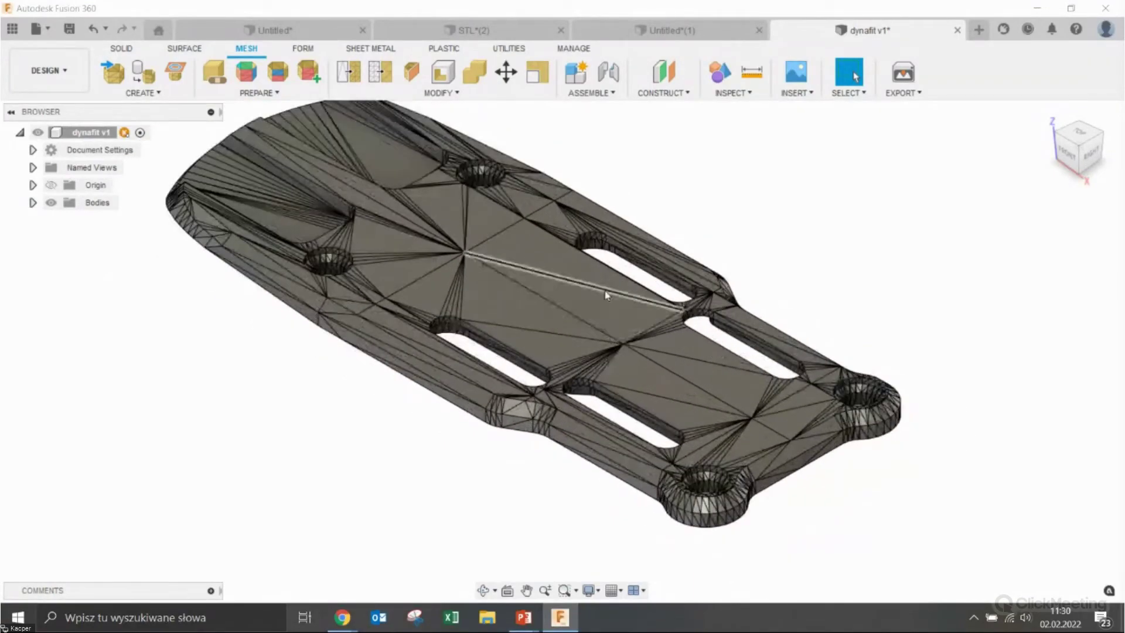
{"action": "left_click", "coordinate": [601, 314]}
{"action": "scroll", "coordinate": [862, 316], "scroll_direction": "down", "scroll_amount": 2}
{"action": "scroll", "coordinate": [779, 351], "scroll_direction": "up", "scroll_amount": 1}
{"action": "scroll", "coordinate": [611, 353], "scroll_direction": "up", "scroll_amount": 2}
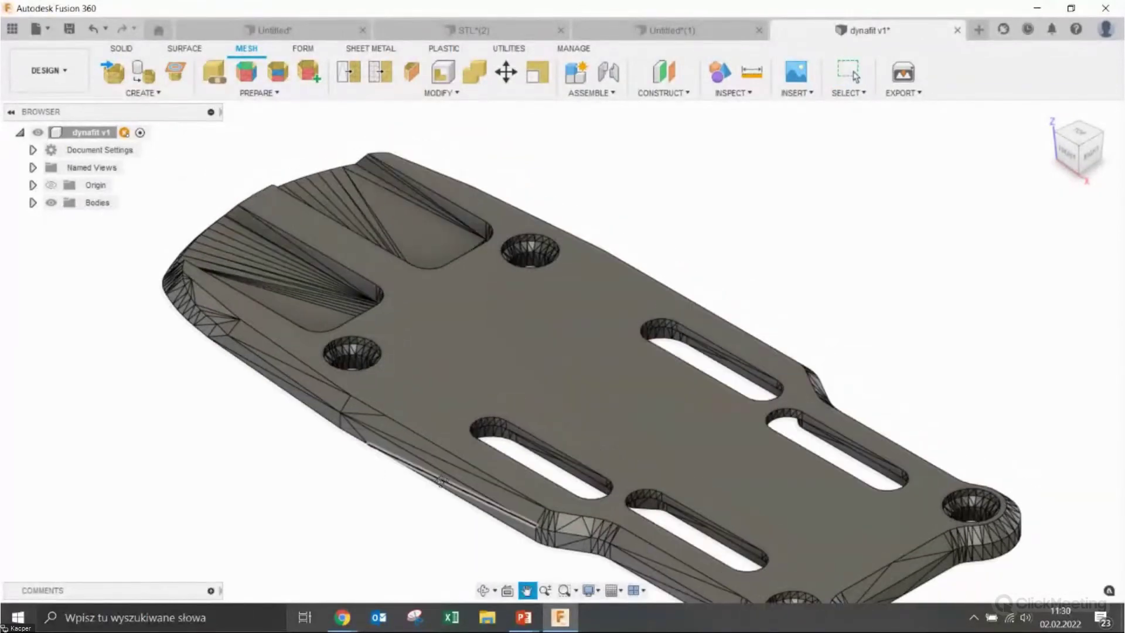
{"action": "left_click", "coordinate": [399, 225]}
{"action": "key", "text": "Delete"}
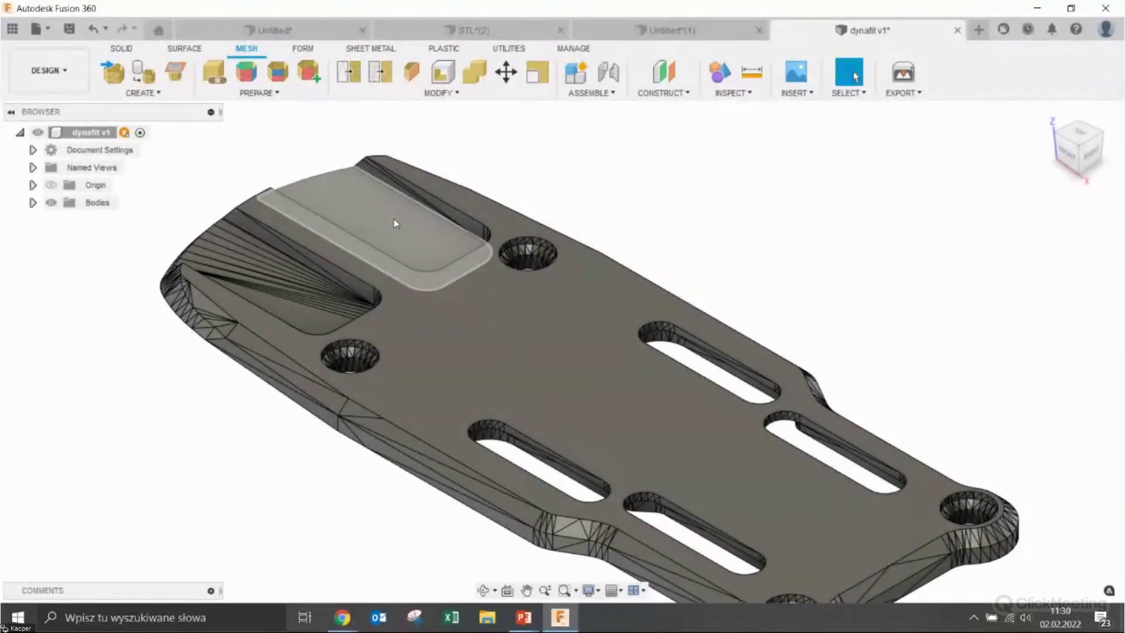
{"action": "left_click", "coordinate": [301, 311]}
{"action": "key", "text": "Delete"}
{"action": "left_click", "coordinate": [316, 321]}
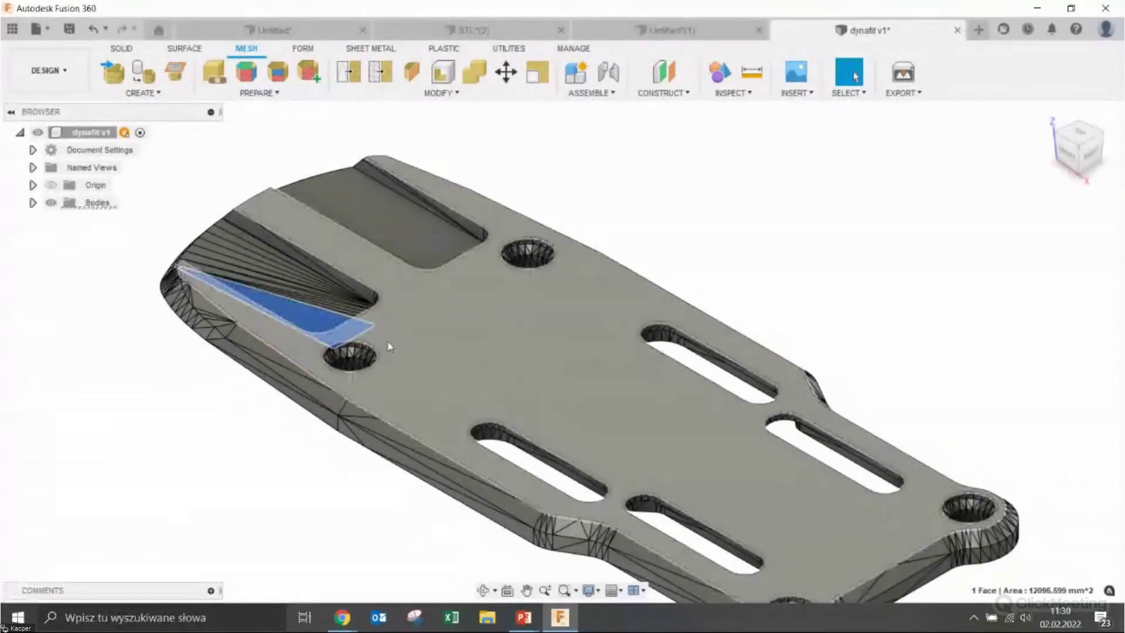
{"action": "key", "text": "Delete"}
Select stray faces on the slot rim, then undo the mesh edits to restore the plate
{"action": "scroll", "coordinate": [590, 273], "scroll_direction": "down", "scroll_amount": 2}
{"action": "mouse_move", "coordinate": [591, 274]}
{"action": "middle_mouse_down", "text": "shift"}
{"action": "mouse_move", "coordinate": [681, 191]}
{"action": "mouse_move", "coordinate": [697, 241]}
{"action": "mouse_move", "coordinate": [847, 372]}
{"action": "middle_mouse_up", "text": "shift"}
{"action": "scroll", "coordinate": [841, 352], "scroll_direction": "up", "scroll_amount": 3}
{"action": "scroll", "coordinate": [856, 346], "scroll_direction": "up", "scroll_amount": 3}
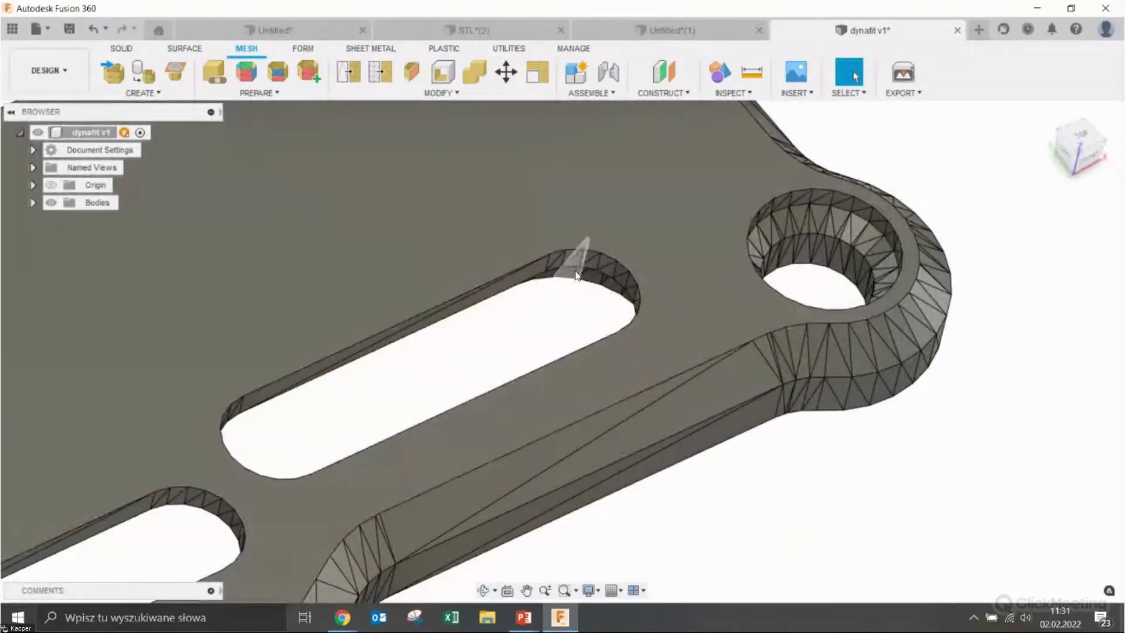
{"action": "scroll", "coordinate": [575, 267], "scroll_direction": "up", "scroll_amount": 2}
{"action": "scroll", "coordinate": [574, 267], "scroll_direction": "up", "scroll_amount": 3}
{"action": "scroll", "coordinate": [617, 266], "scroll_direction": "up", "scroll_amount": 2}
{"action": "scroll", "coordinate": [648, 301], "scroll_direction": "down", "scroll_amount": 1}
{"action": "left_click", "coordinate": [649, 295]}
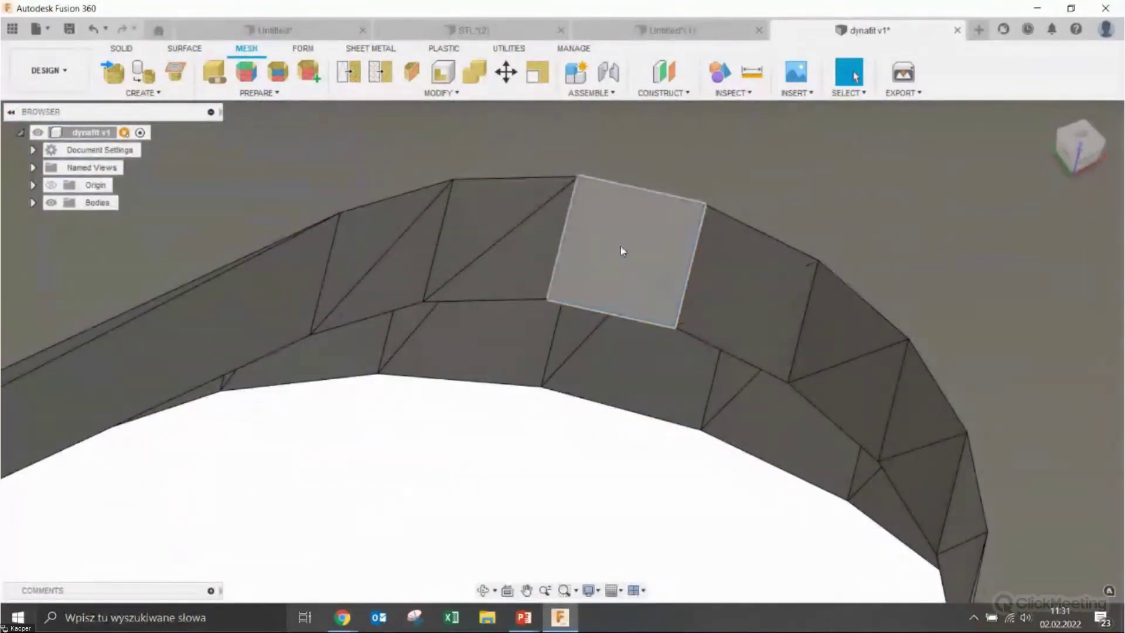
{"action": "left_click", "coordinate": [790, 304]}
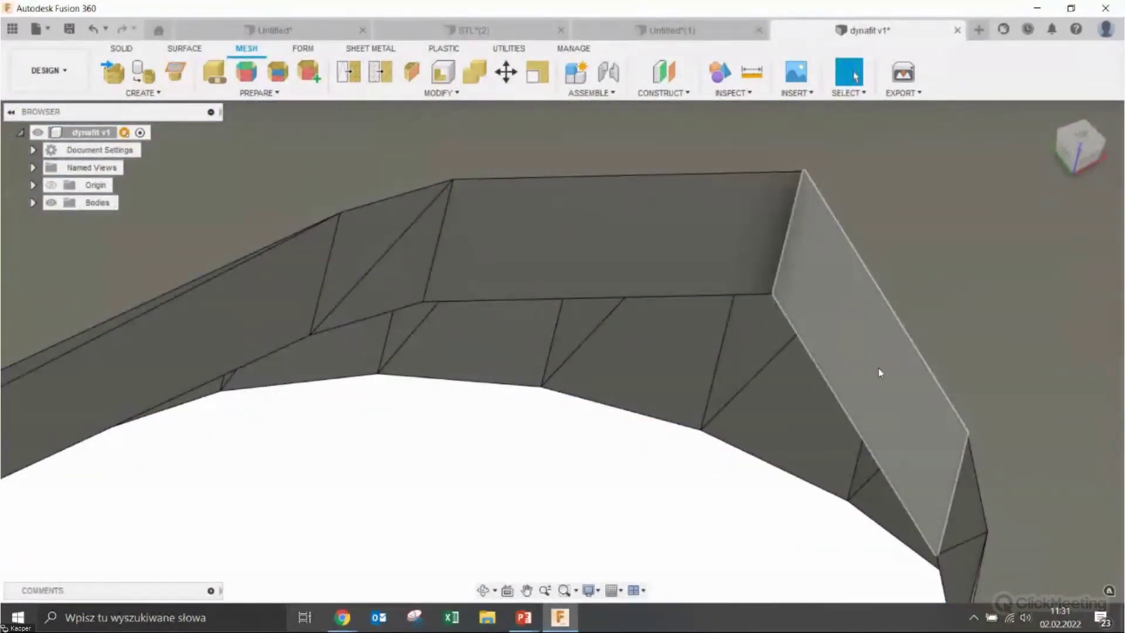
{"action": "scroll", "coordinate": [878, 368], "scroll_direction": "down", "scroll_amount": 3}
{"action": "scroll", "coordinate": [844, 331], "scroll_direction": "down", "scroll_amount": 3}
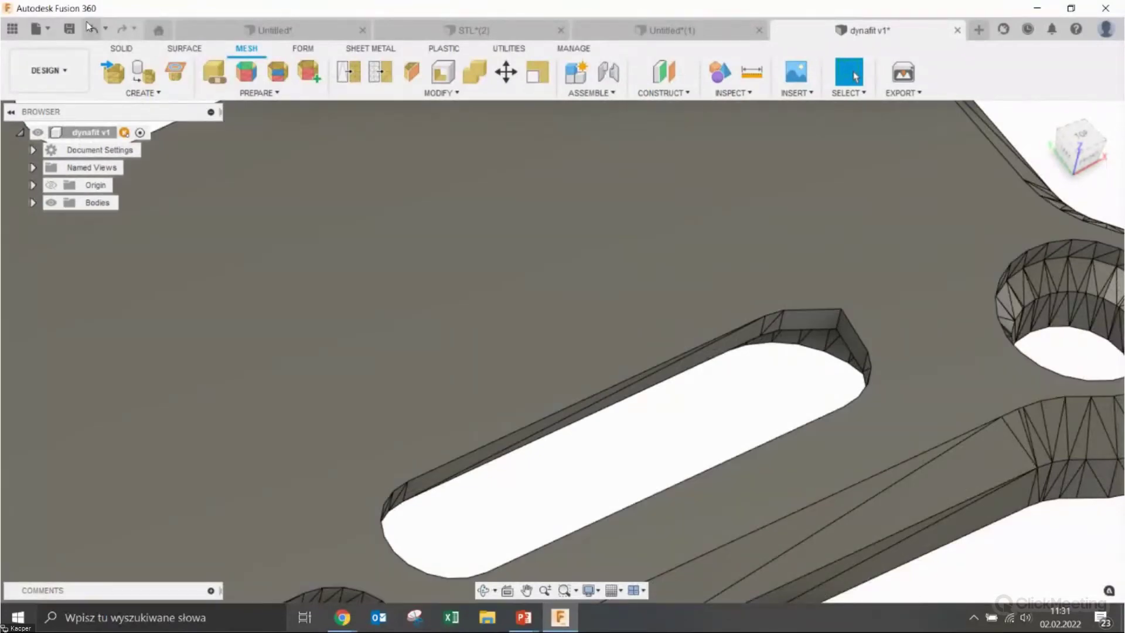
{"action": "left_click", "coordinate": [95, 31]}
{"action": "left_click", "coordinate": [95, 30]}
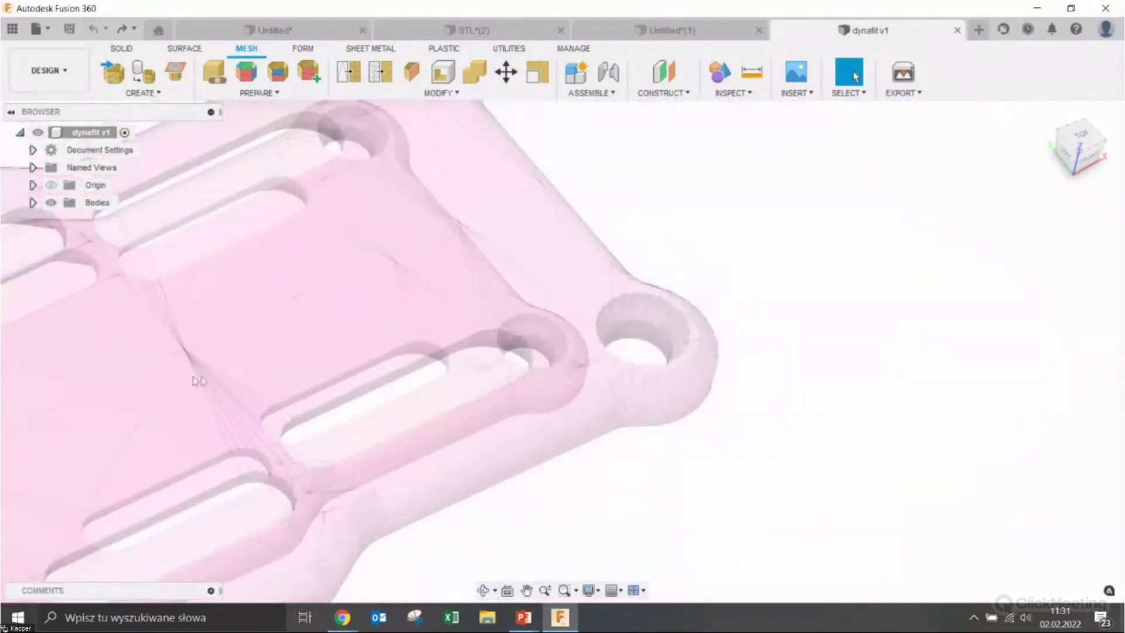
Attempt a Prismatic mesh-to-solid conversion of the plate, which fails
{"action": "scroll", "coordinate": [495, 307], "scroll_direction": "down", "scroll_amount": 10}
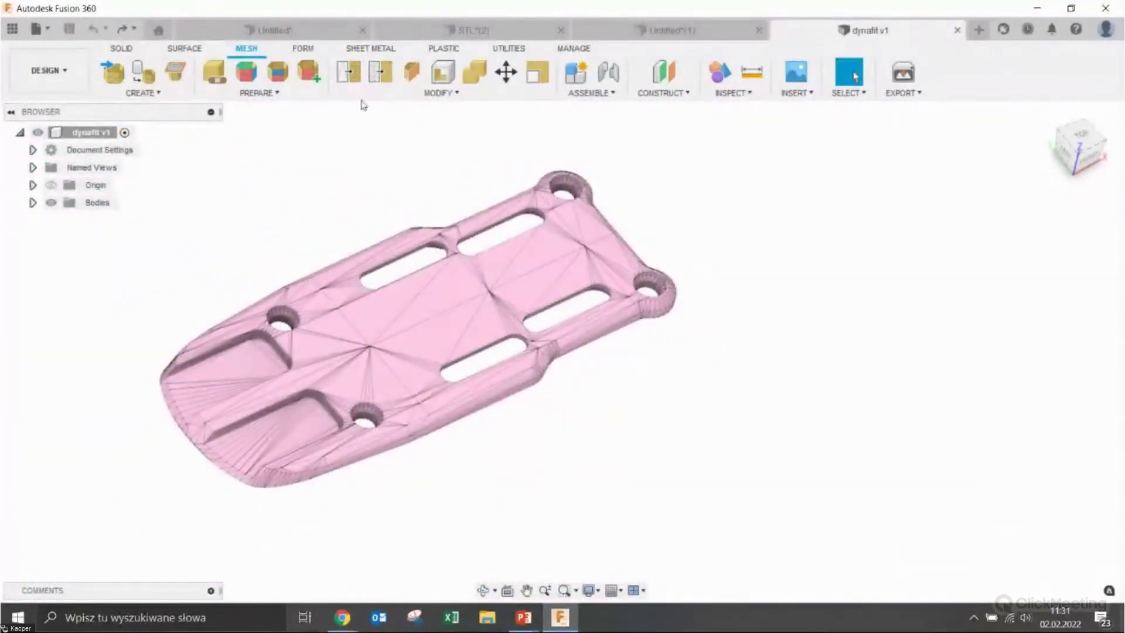
{"action": "left_click", "coordinate": [364, 93]}
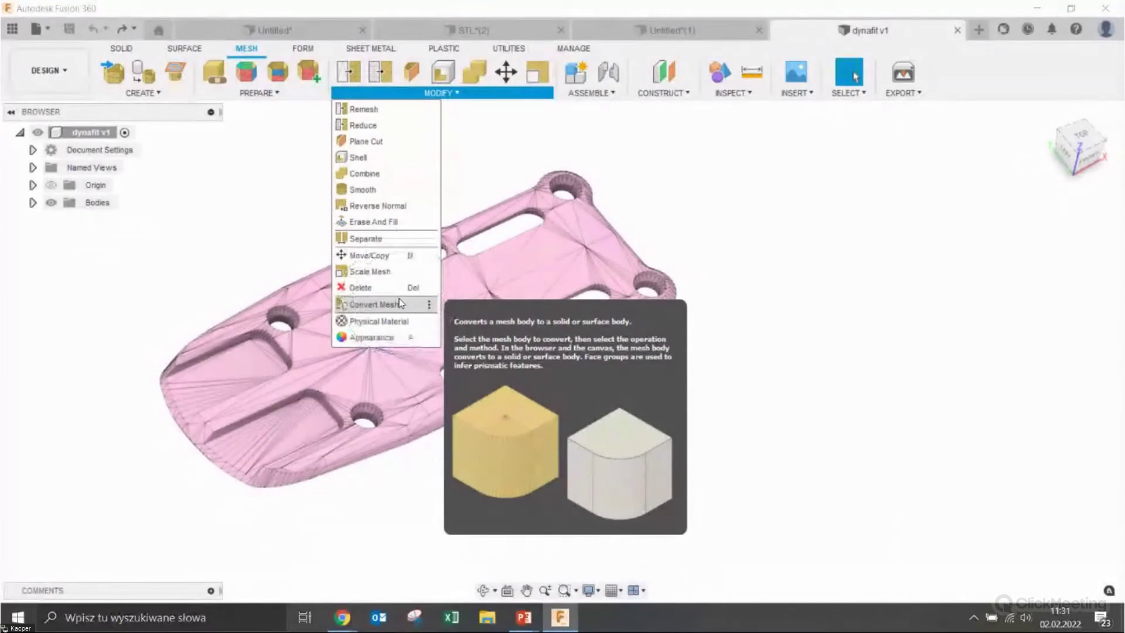
{"action": "left_click", "coordinate": [401, 304]}
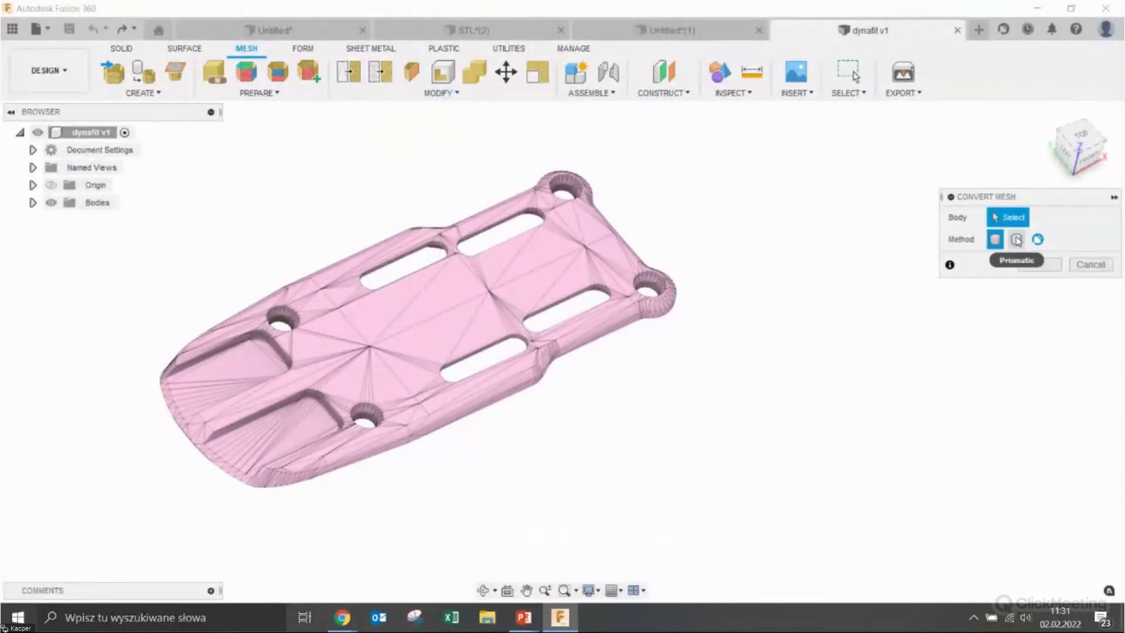
{"action": "mouse_move", "coordinate": [1016, 239]}
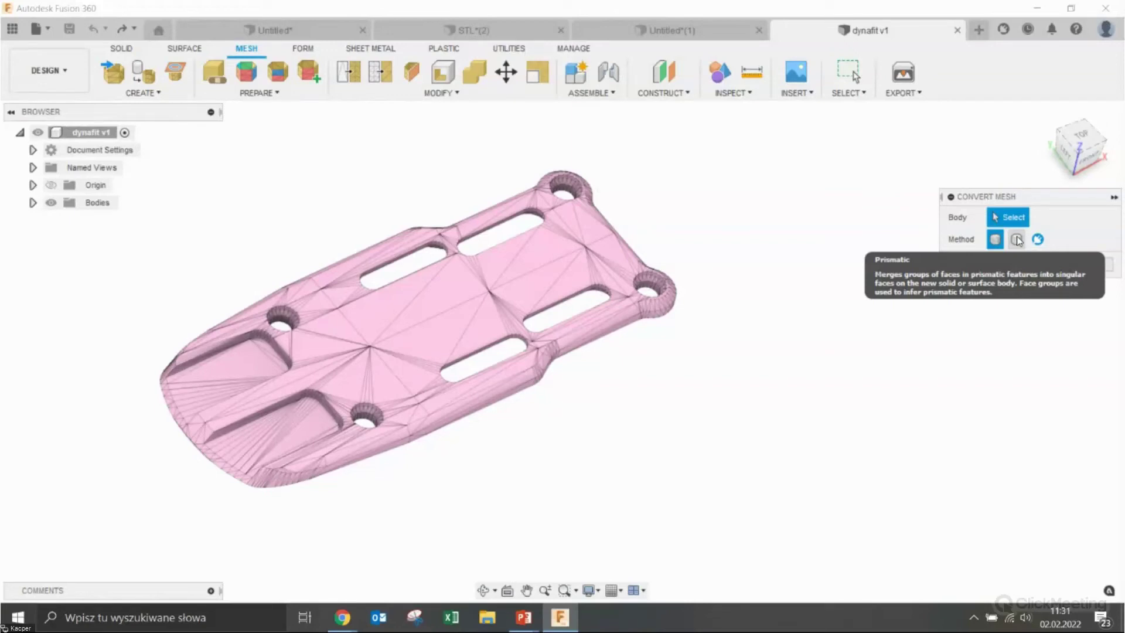
{"action": "left_click", "coordinate": [1016, 246]}
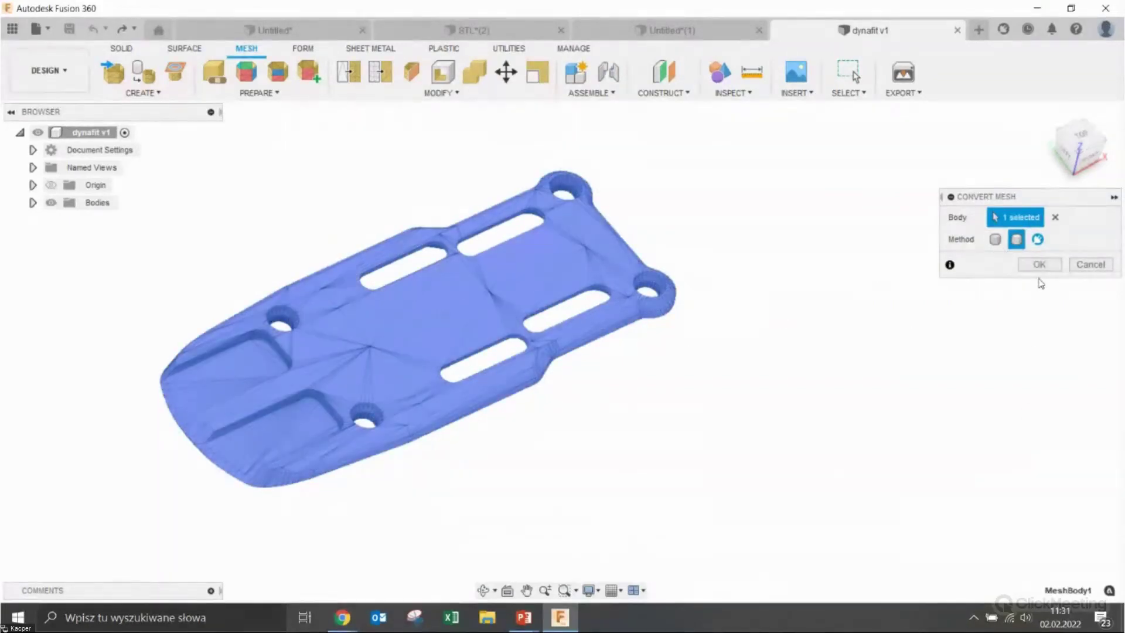
{"action": "left_click", "coordinate": [1028, 268]}
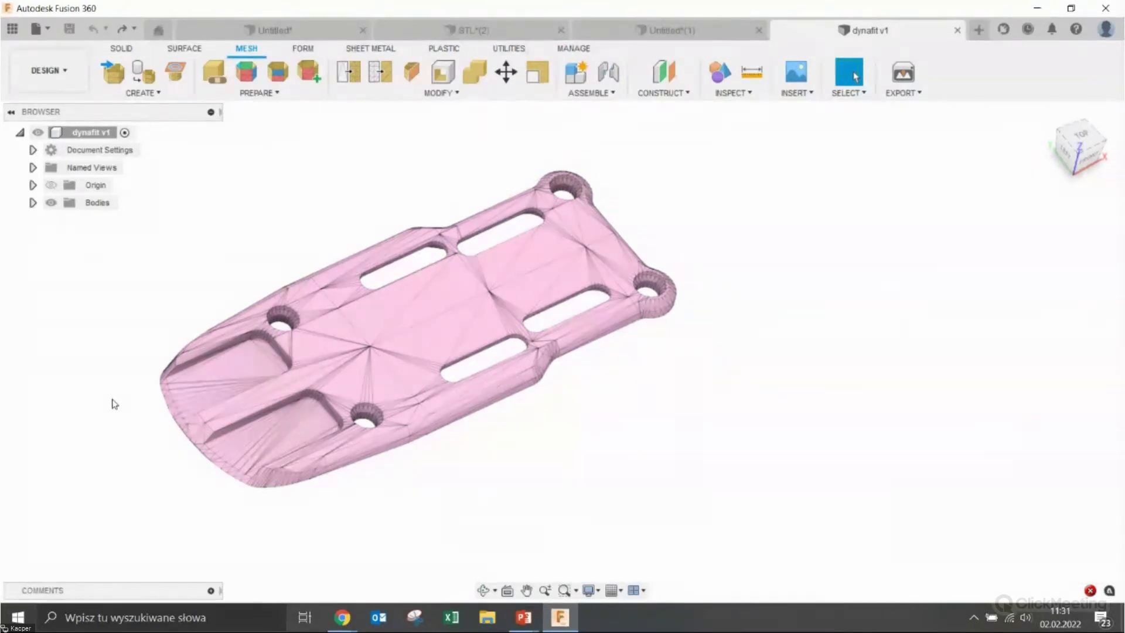
{"action": "scroll", "coordinate": [545, 313], "scroll_direction": "up", "scroll_amount": 3}
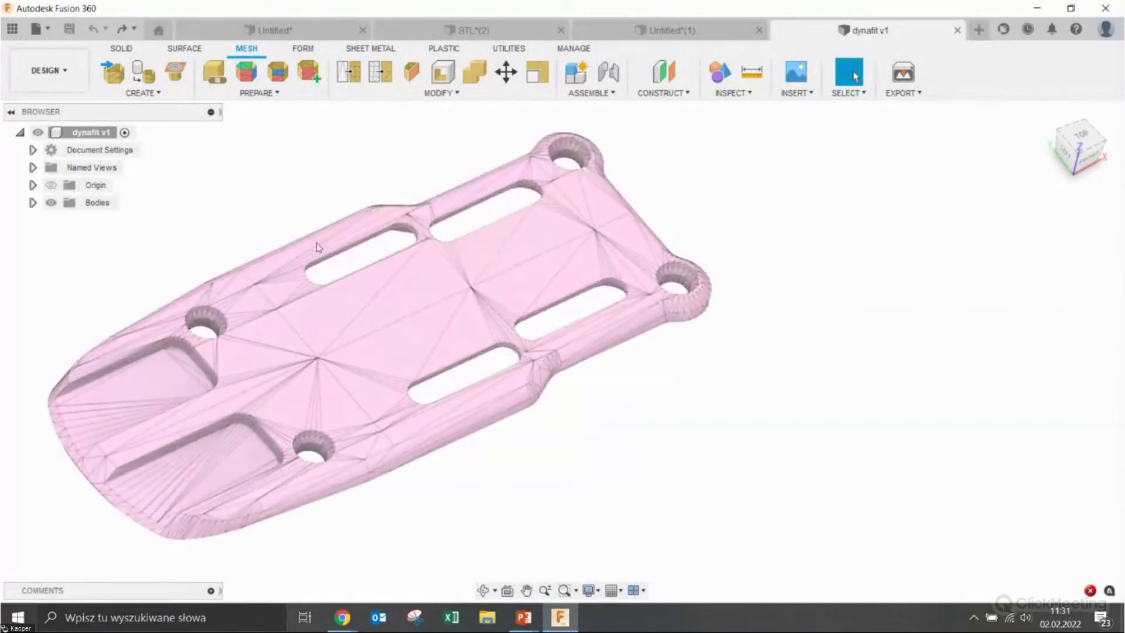
{"action": "middle_click_drag", "start_coordinate": [479, 254], "coordinate": [525, 253]}
{"action": "key", "text": "Escape"}
{"action": "middle_click_drag", "start_coordinate": [520, 332], "coordinate": [502, 293], "text": "shift"}
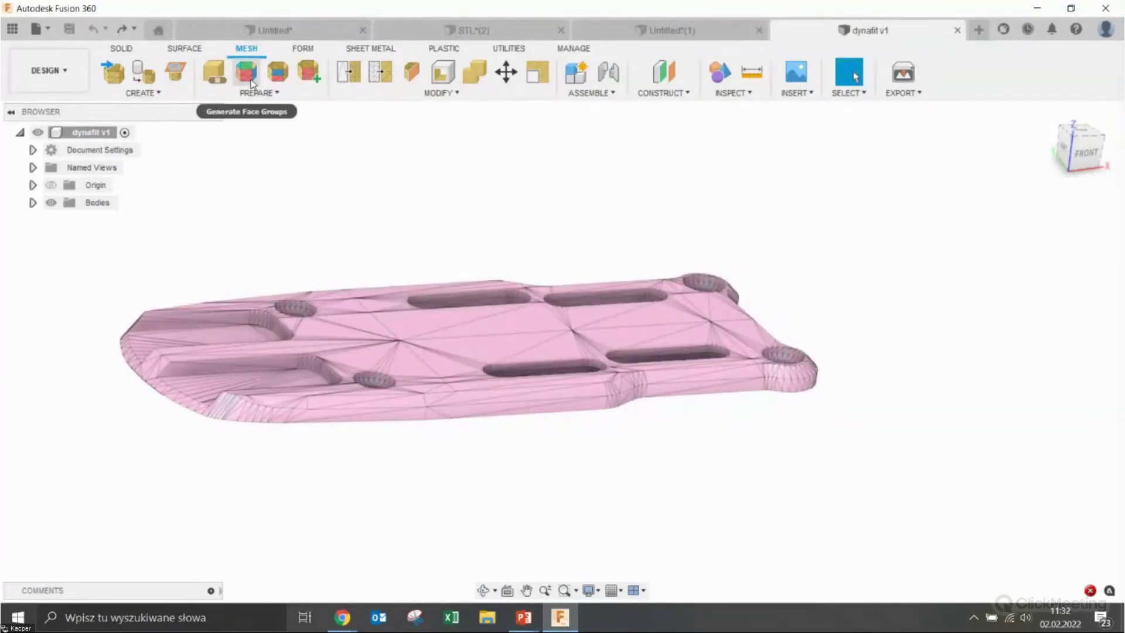
Generate Accurate-type face groups on the plate mesh, previewing before applying
{"action": "left_click", "coordinate": [247, 73]}
{"action": "left_click", "coordinate": [528, 339]}
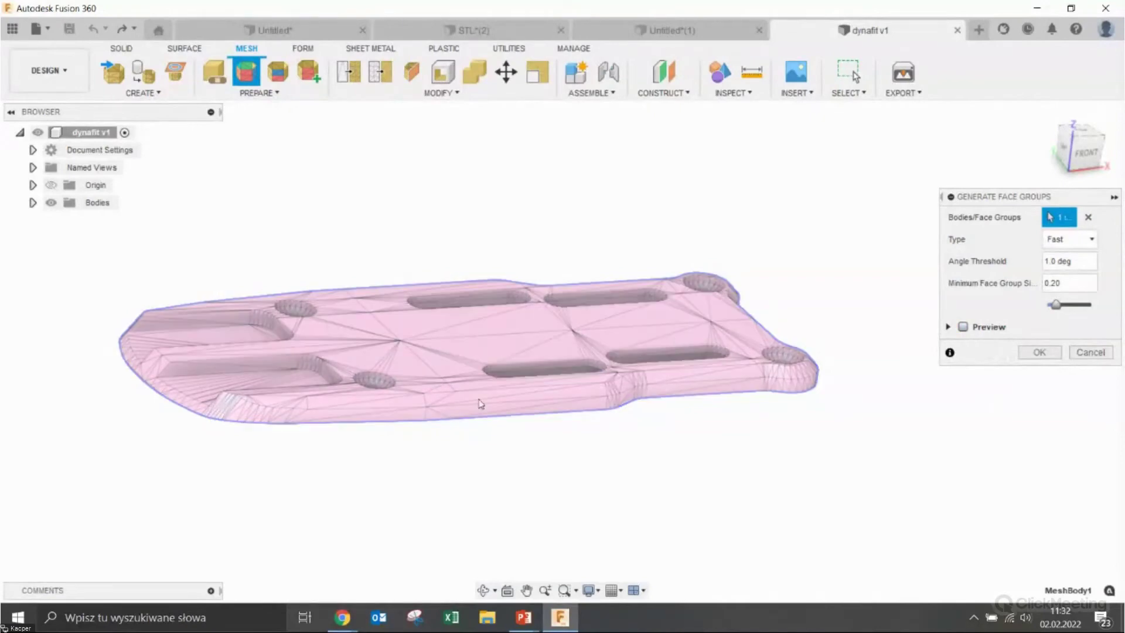
{"action": "left_click", "coordinate": [963, 327]}
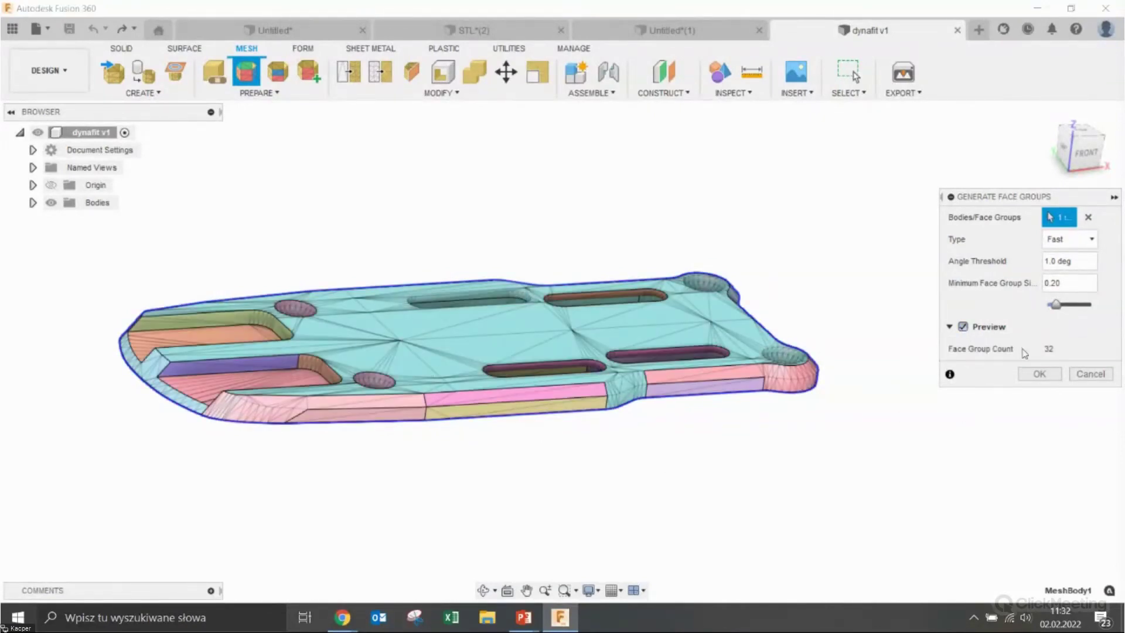
{"action": "middle_click_drag", "start_coordinate": [584, 493], "coordinate": [588, 352], "text": "shift"}
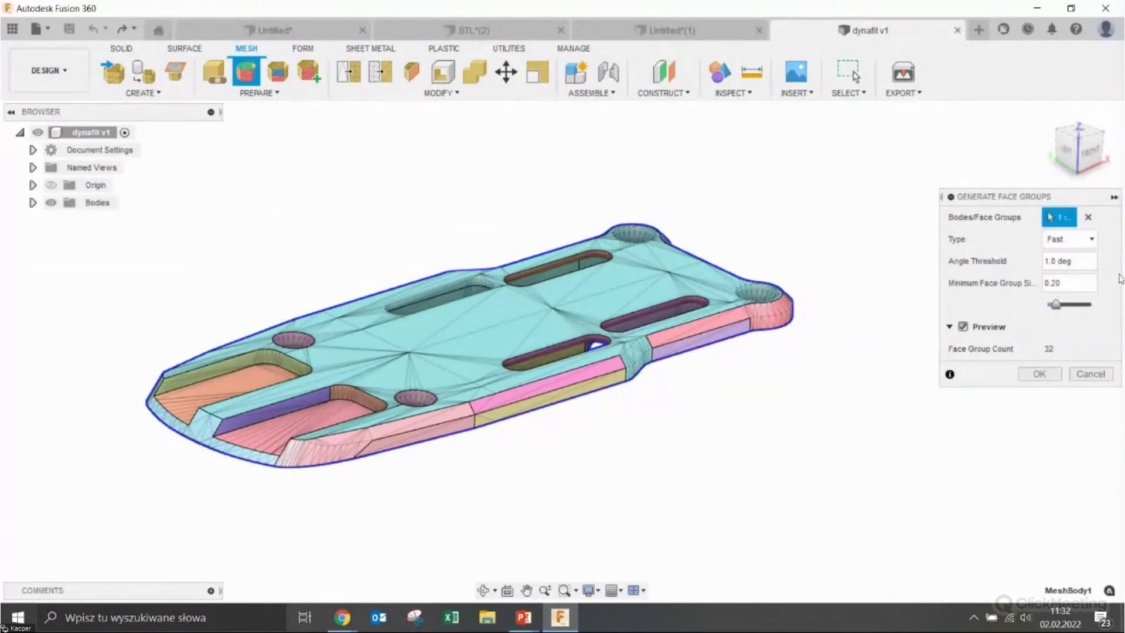
{"action": "left_click", "coordinate": [1070, 239]}
{"action": "left_click", "coordinate": [1055, 272]}
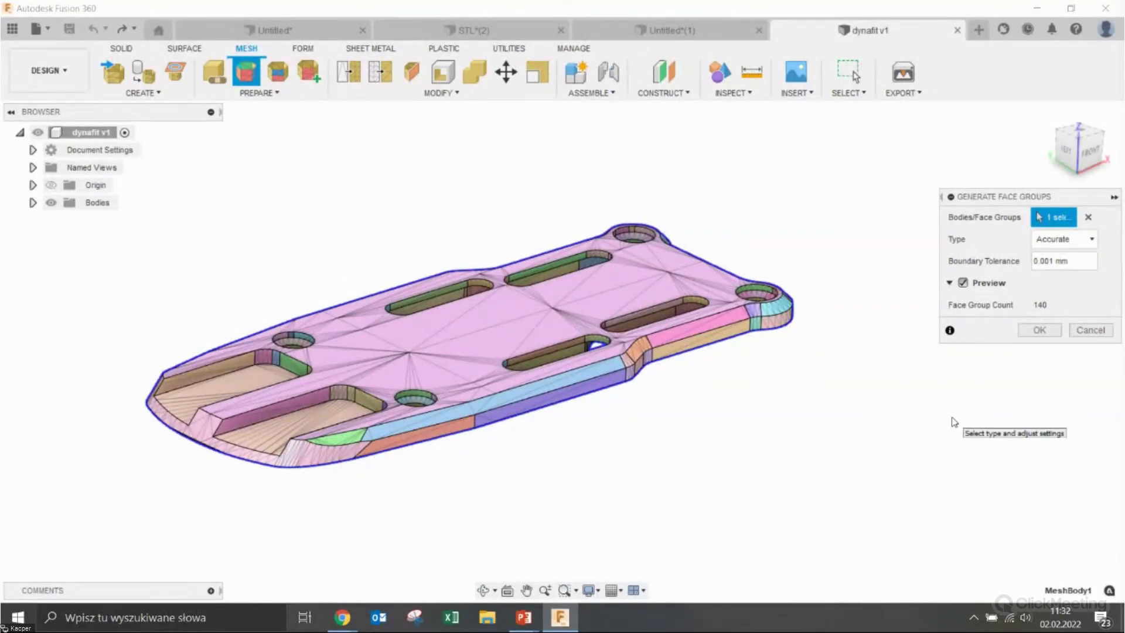
{"action": "left_click", "coordinate": [1041, 331]}
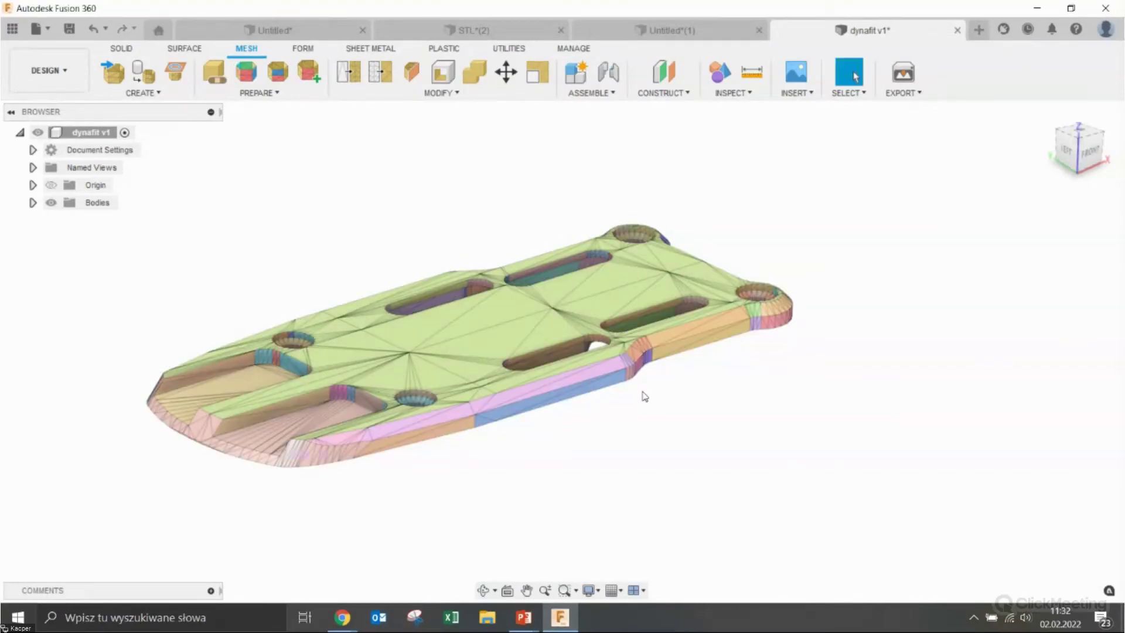
Convert the face-grouped plate mesh to a solid with the Prismatic method
{"action": "scroll", "coordinate": [418, 360], "scroll_direction": "up", "scroll_amount": 3}
{"action": "scroll", "coordinate": [684, 470], "scroll_direction": "down", "scroll_amount": 3}
{"action": "mouse_move", "coordinate": [684, 469]}
{"action": "middle_mouse_down", "text": "shift"}
{"action": "mouse_move", "coordinate": [646, 428]}
{"action": "mouse_move", "coordinate": [666, 467]}
{"action": "mouse_move", "coordinate": [751, 367]}
{"action": "mouse_move", "coordinate": [746, 399]}
{"action": "mouse_move", "coordinate": [628, 469]}
{"action": "mouse_move", "coordinate": [696, 454]}
{"action": "mouse_move", "coordinate": [591, 397]}
{"action": "mouse_move", "coordinate": [666, 402]}
{"action": "mouse_move", "coordinate": [698, 382]}
{"action": "mouse_move", "coordinate": [696, 416]}
{"action": "mouse_move", "coordinate": [777, 373]}
{"action": "middle_mouse_up", "text": "shift"}
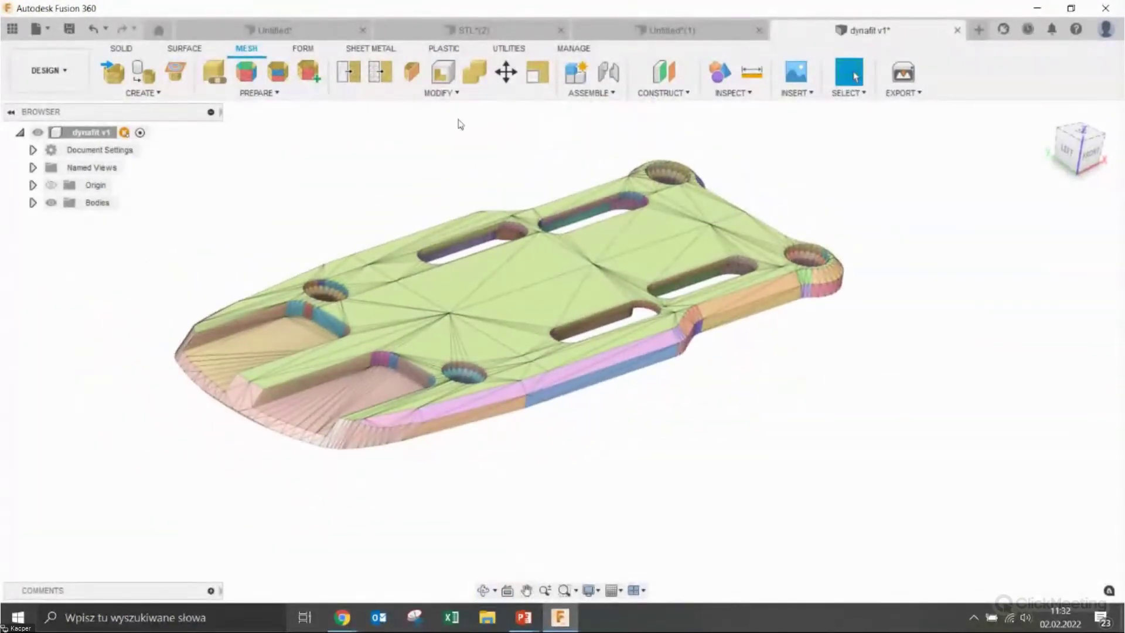
{"action": "left_click", "coordinate": [440, 93]}
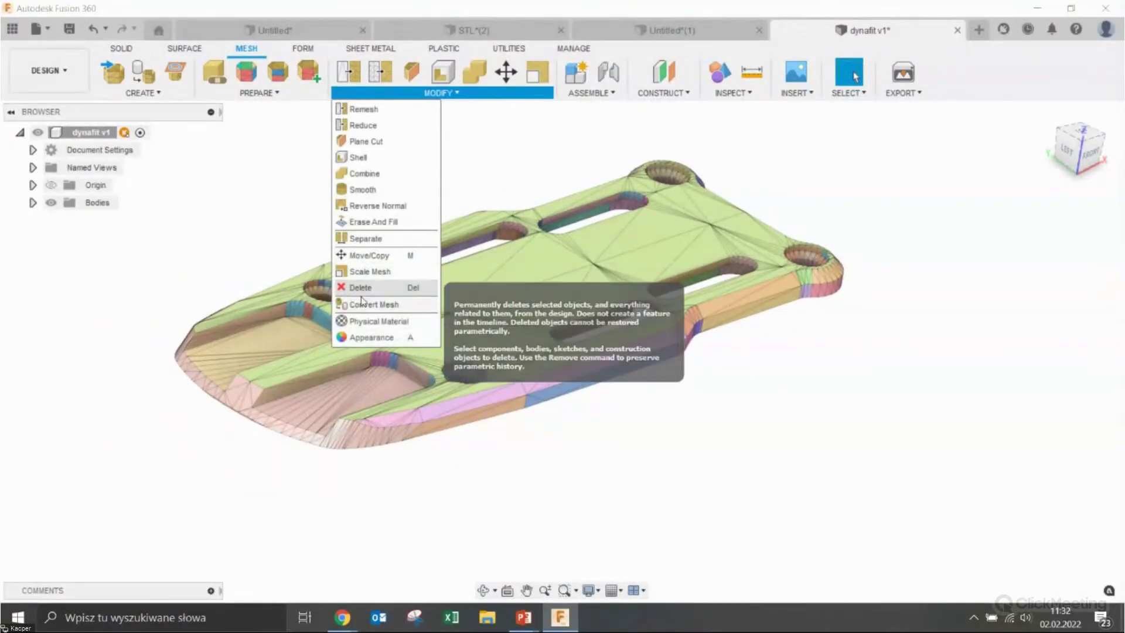
{"action": "left_click", "coordinate": [364, 291]}
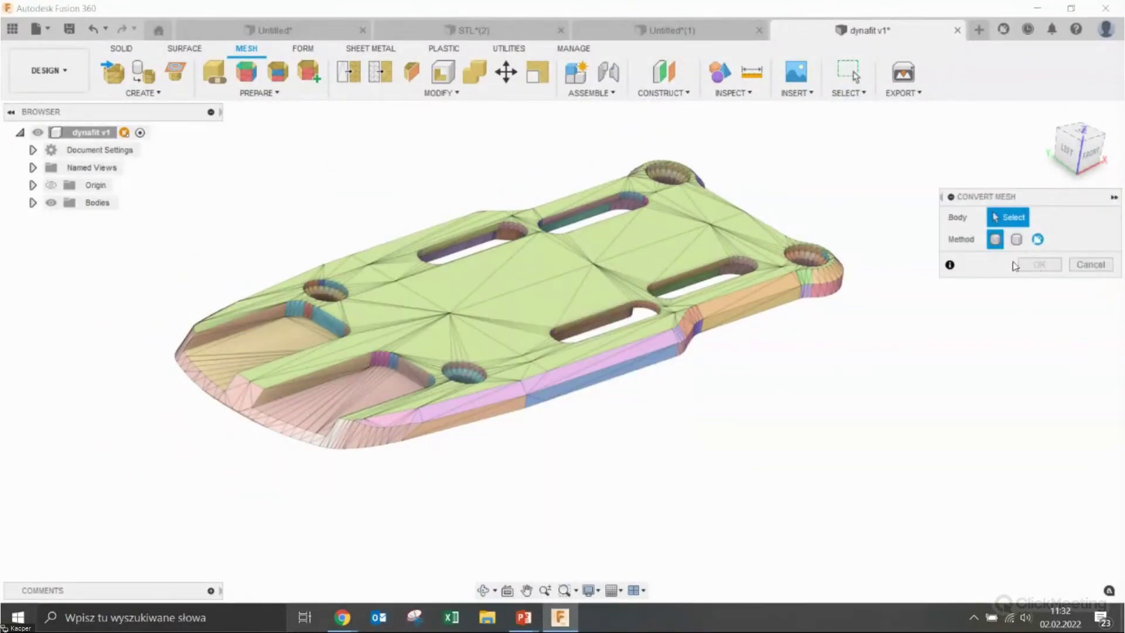
{"action": "left_click", "coordinate": [762, 282]}
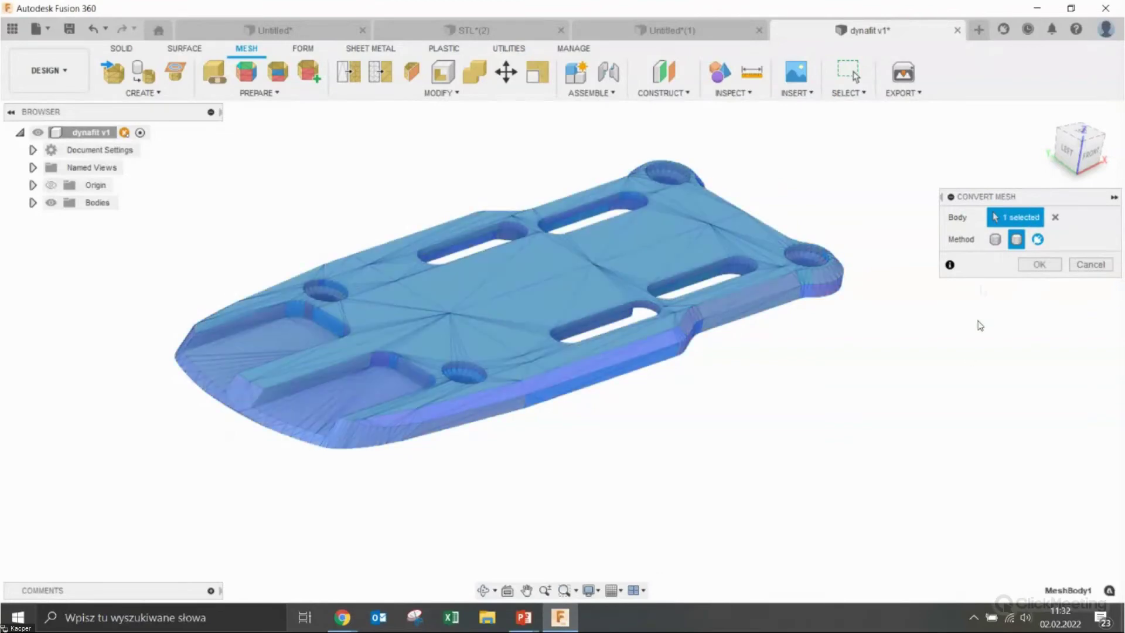
{"action": "left_click", "coordinate": [1038, 264]}
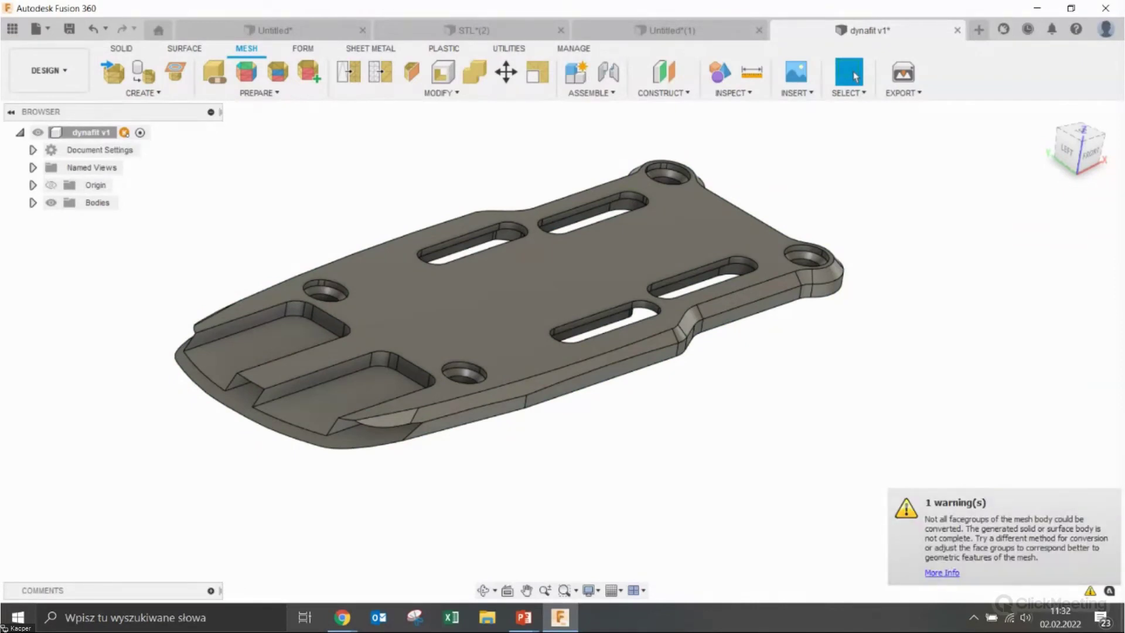
Show MeshBody1 (139) under Bodies and orbit to inspect the plate's underside and countersunk hole
{"action": "left_click", "coordinate": [33, 202]}
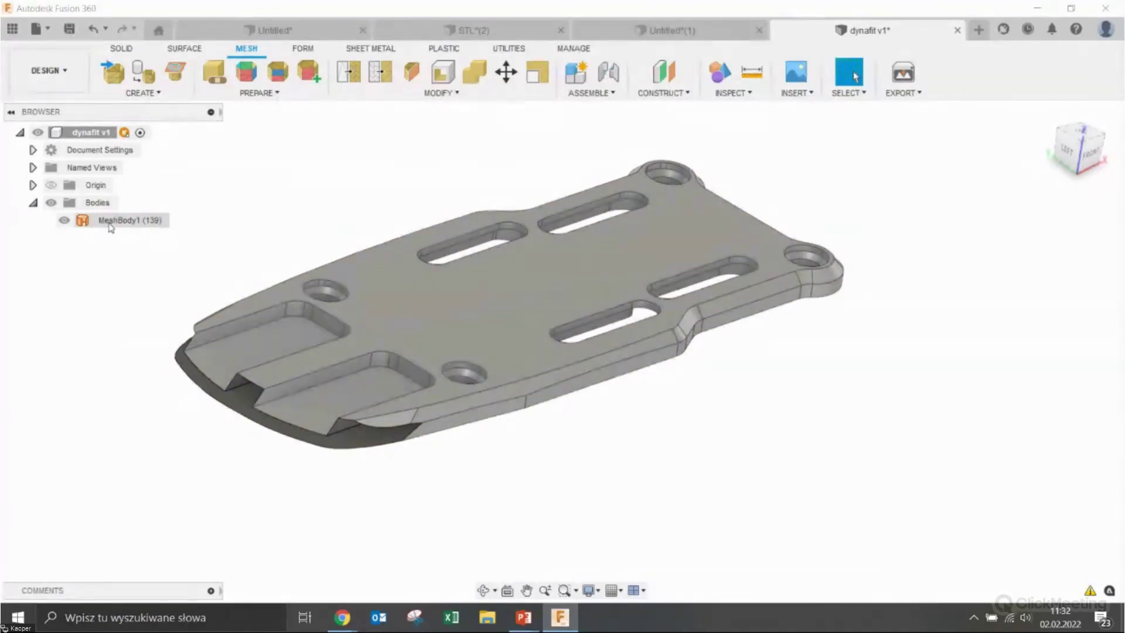
{"action": "mouse_move", "coordinate": [465, 472]}
{"action": "middle_mouse_down", "text": "shift"}
{"action": "mouse_move", "coordinate": [492, 440]}
{"action": "mouse_move", "coordinate": [487, 467]}
{"action": "mouse_move", "coordinate": [534, 421]}
{"action": "middle_mouse_up", "text": "shift"}
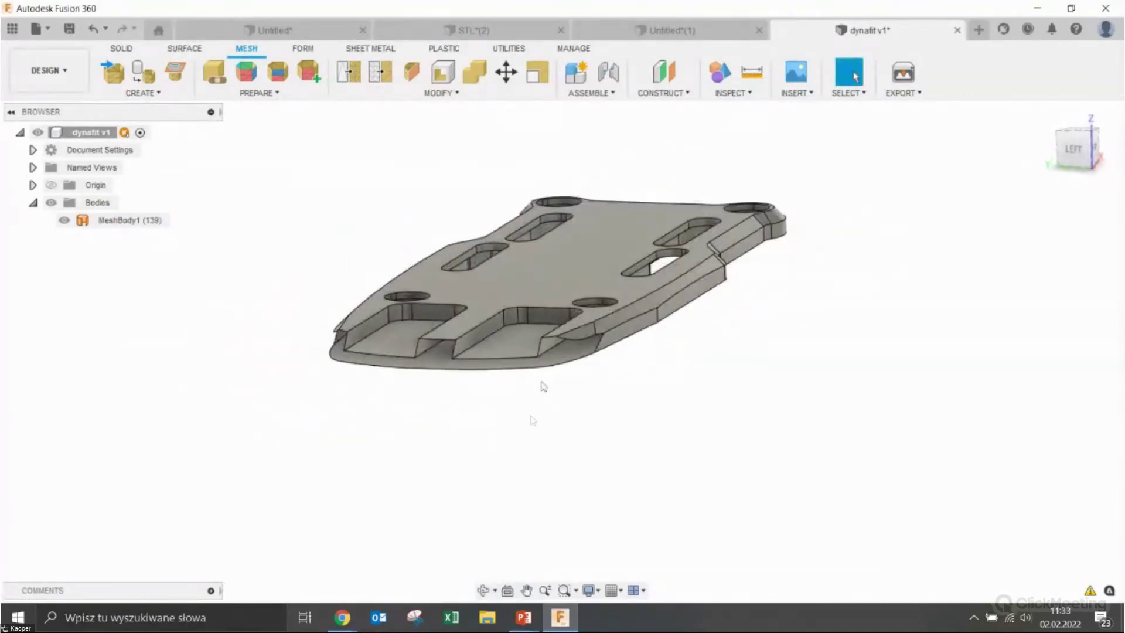
{"action": "scroll", "coordinate": [545, 357], "scroll_direction": "up", "scroll_amount": 3}
{"action": "left_click", "coordinate": [585, 332]}
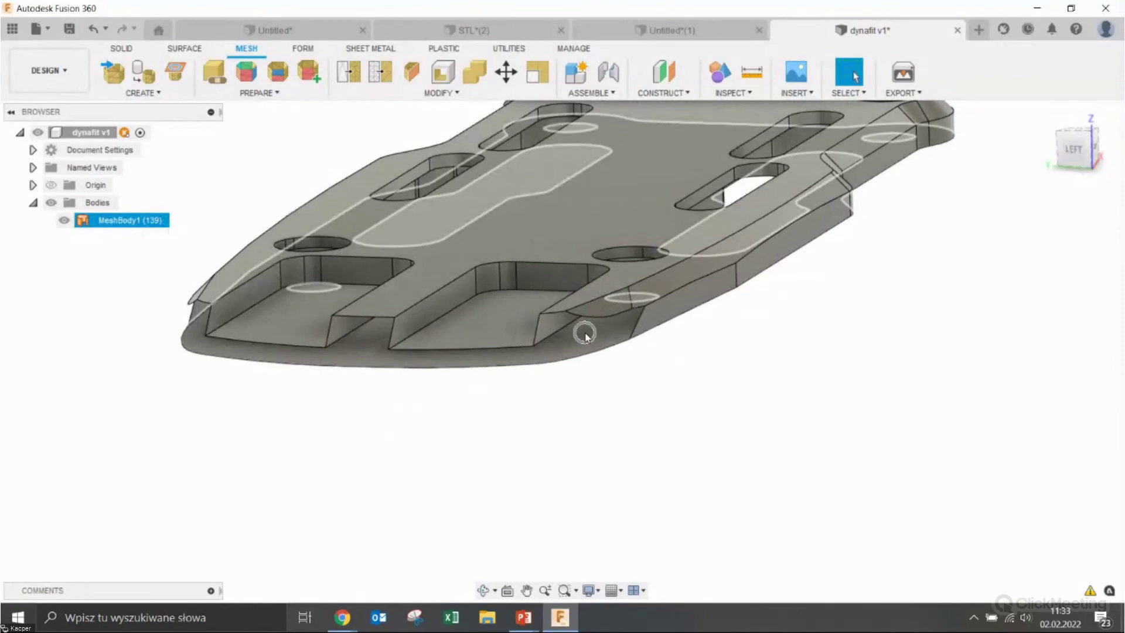
{"action": "left_click", "coordinate": [586, 333]}
{"action": "left_click", "coordinate": [628, 447]}
{"action": "middle_click_drag", "start_coordinate": [628, 448], "coordinate": [605, 447], "text": "shift"}
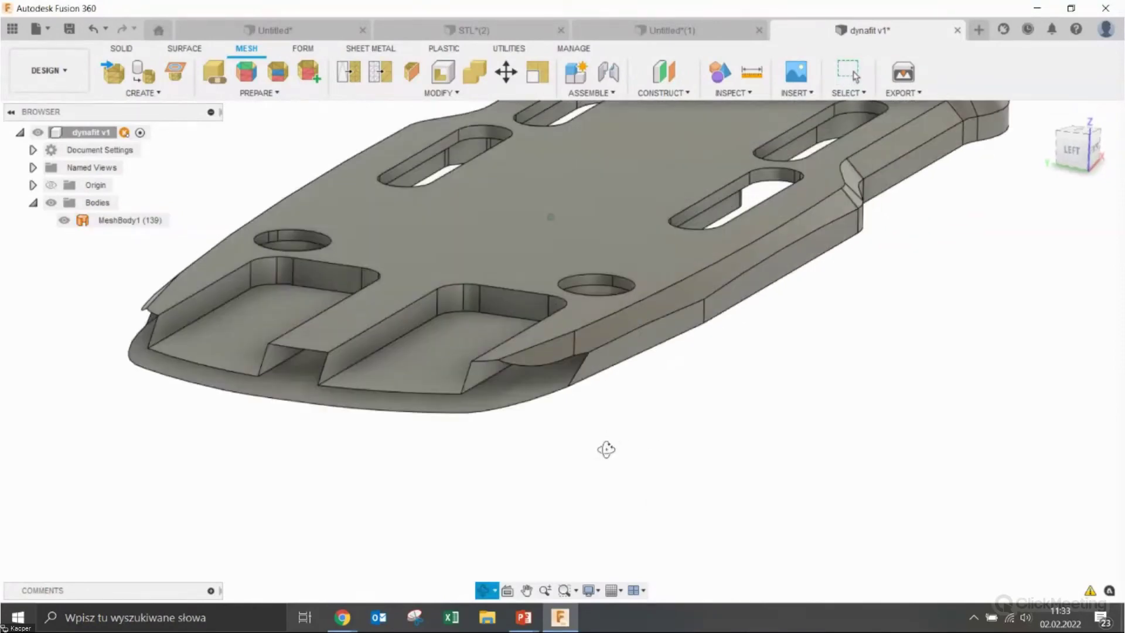
{"action": "middle_click_drag", "start_coordinate": [528, 329], "coordinate": [258, 234], "text": "shift"}
{"action": "scroll", "coordinate": [258, 234], "scroll_direction": "up", "scroll_amount": 5}
Inspect the slots and top surface, then undo back to the face-grouped mesh
{"action": "left_click", "coordinate": [248, 209]}
{"action": "middle_click_drag", "start_coordinate": [249, 209], "coordinate": [364, 269], "text": "shift"}
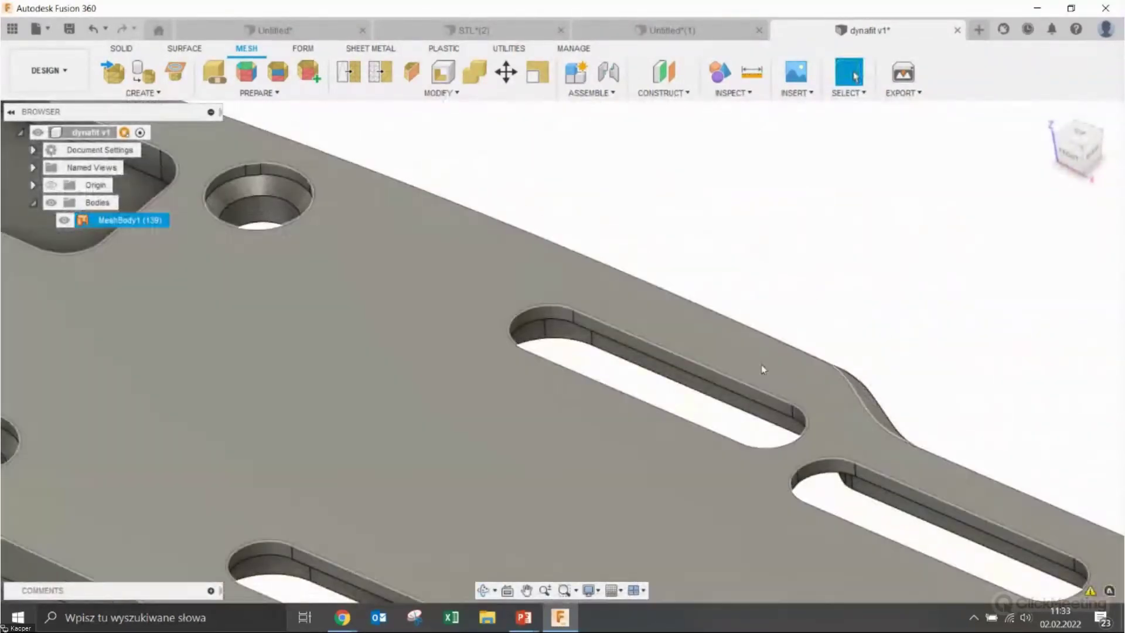
{"action": "mouse_move", "coordinate": [761, 365]}
{"action": "middle_mouse_down", "text": "shift"}
{"action": "mouse_move", "coordinate": [565, 376]}
{"action": "mouse_move", "coordinate": [528, 353]}
{"action": "mouse_move", "coordinate": [567, 317]}
{"action": "mouse_move", "coordinate": [518, 336]}
{"action": "middle_mouse_up", "text": "shift"}
{"action": "scroll", "coordinate": [528, 353], "scroll_direction": "down", "scroll_amount": 3}
{"action": "scroll", "coordinate": [566, 317], "scroll_direction": "down", "scroll_amount": 3}
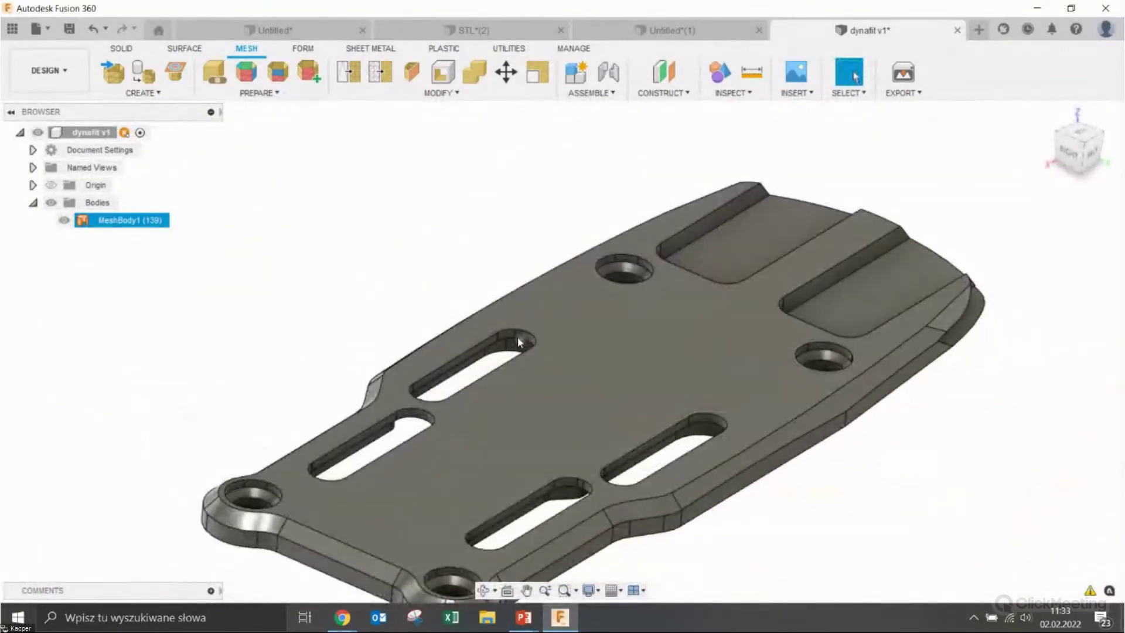
{"action": "left_click", "coordinate": [259, 382]}
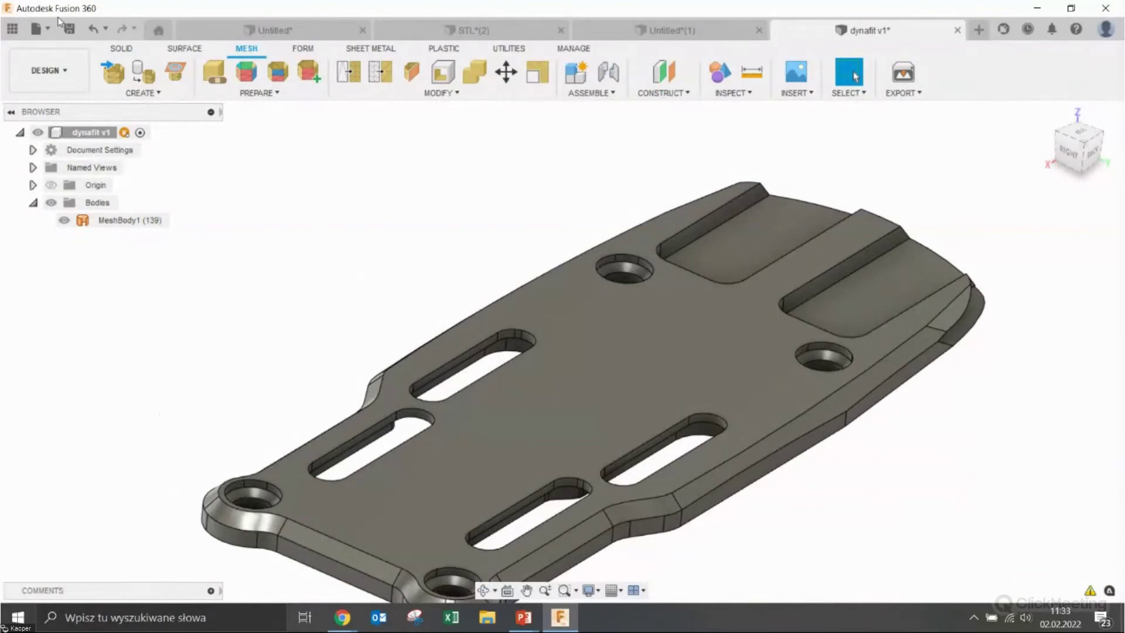
{"action": "left_click", "coordinate": [92, 29]}
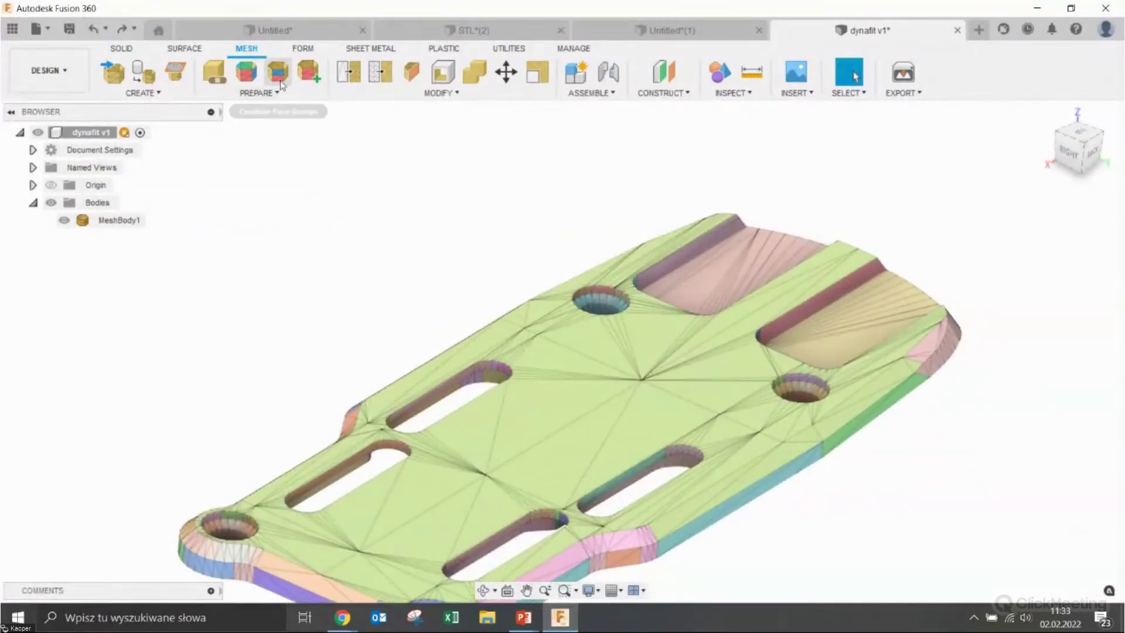
Combine the hole's face groups, then merge the first pocket's wall patch into its floor
{"action": "left_click", "coordinate": [282, 85]}
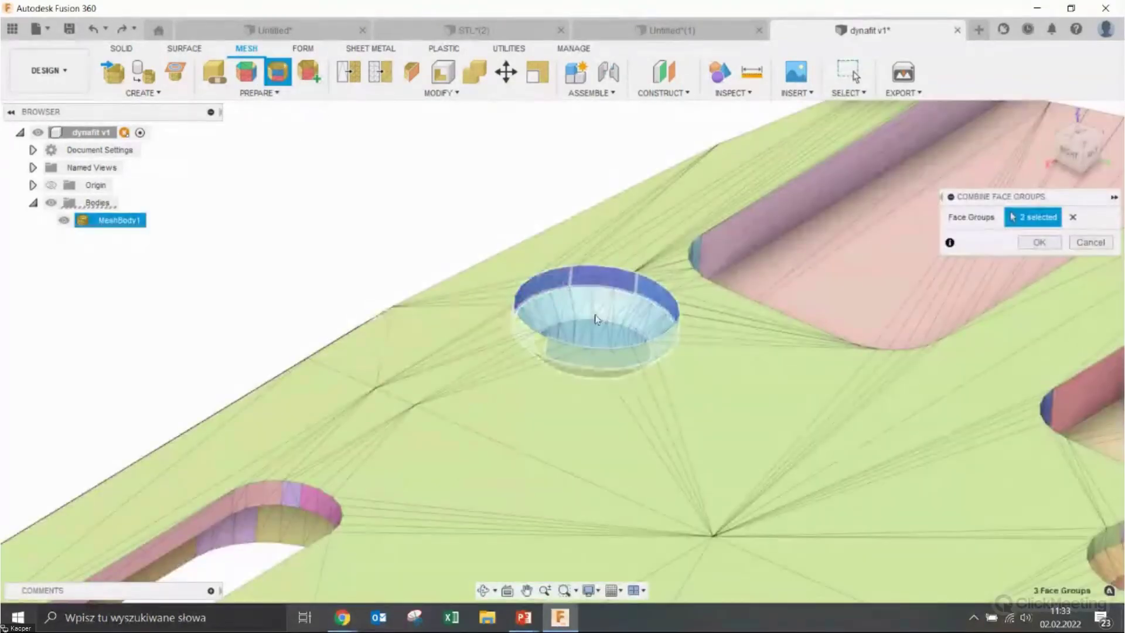
{"action": "middle_click_drag", "start_coordinate": [527, 282], "coordinate": [490, 251], "text": "shift"}
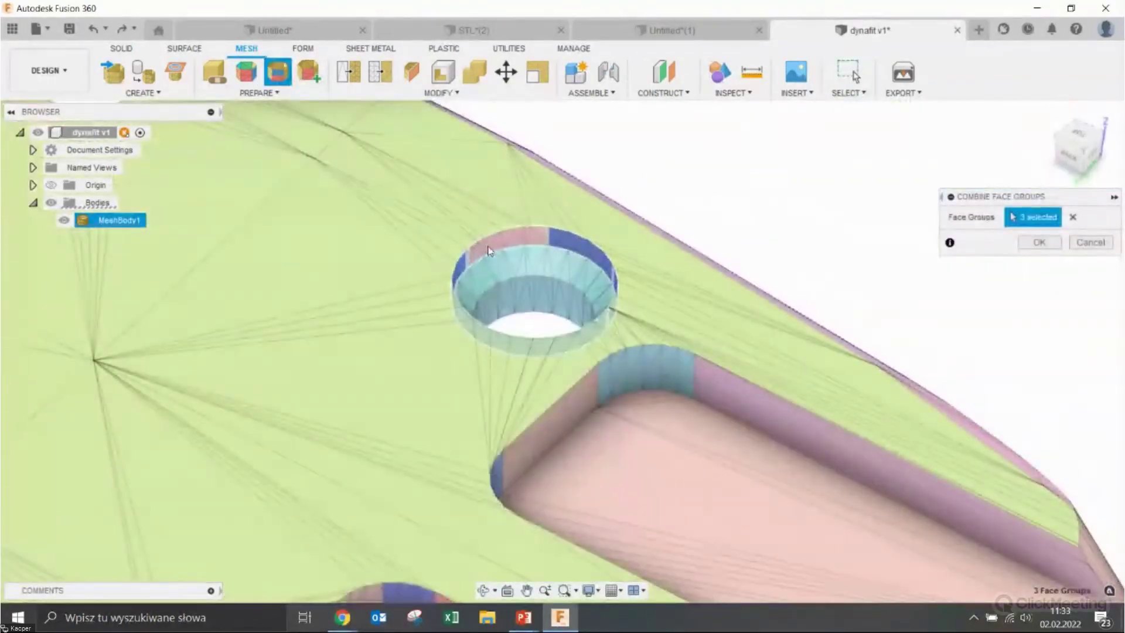
{"action": "left_click", "coordinate": [1039, 242]}
{"action": "mouse_move", "coordinate": [586, 257]}
{"action": "middle_mouse_down", "text": "shift"}
{"action": "mouse_move", "coordinate": [372, 272]}
{"action": "mouse_move", "coordinate": [475, 373]}
{"action": "mouse_move", "coordinate": [422, 253]}
{"action": "middle_mouse_up", "text": "shift"}
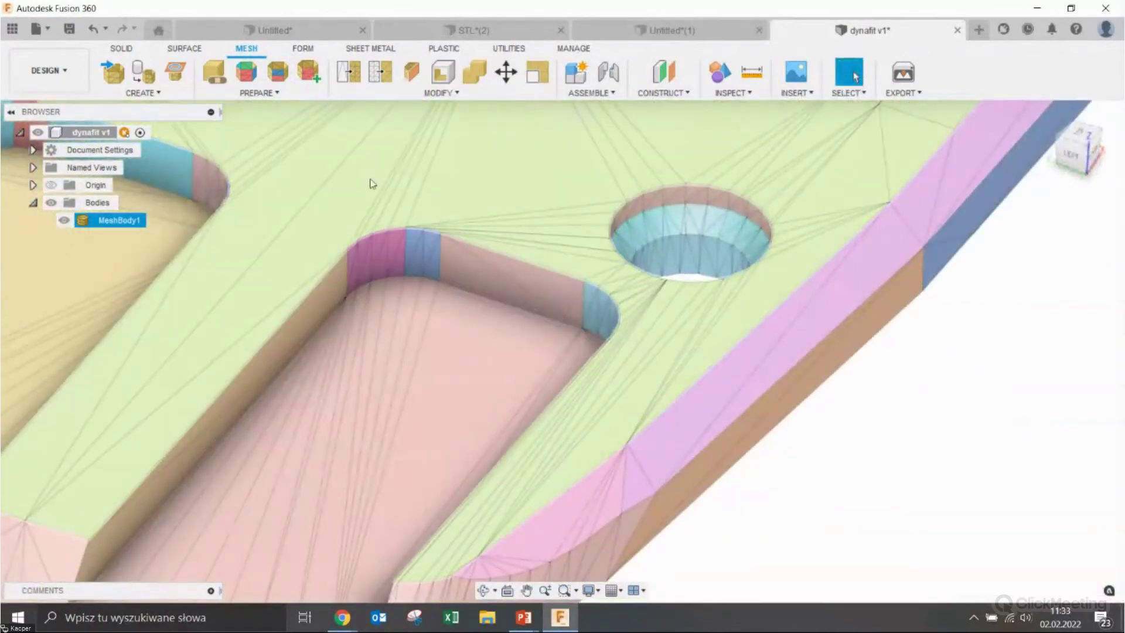
{"action": "right_click", "coordinate": [446, 363]}
{"action": "left_click", "coordinate": [435, 320]}
{"action": "left_click", "coordinate": [418, 258]}
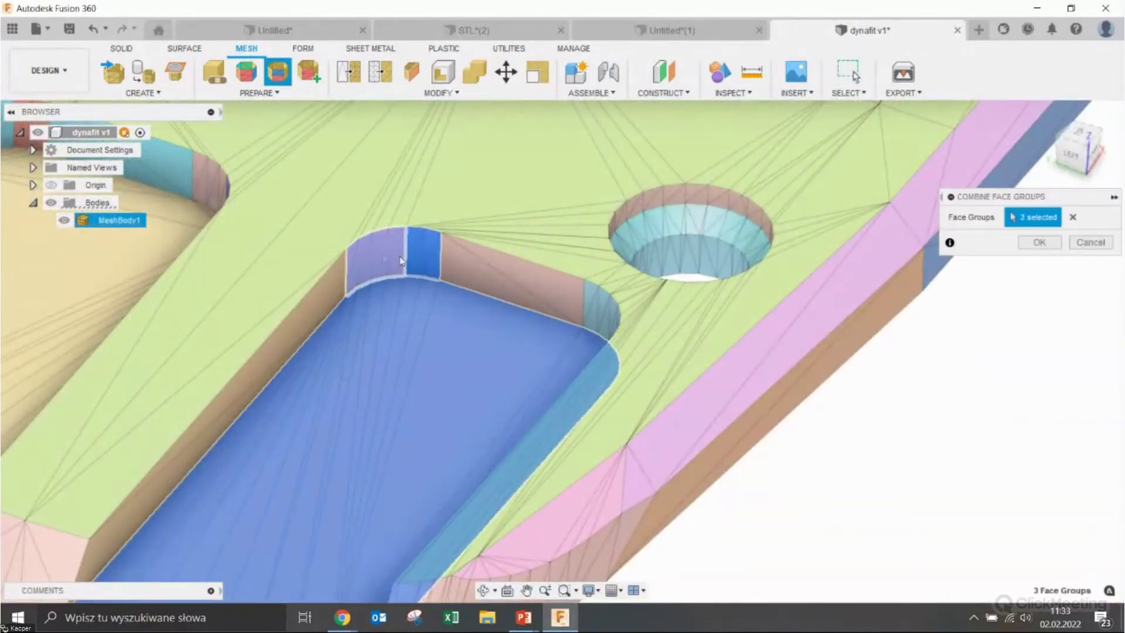
{"action": "left_click", "coordinate": [1039, 242]}
Merge the next pocket's small wall patch into its floor and view the plate front
{"action": "middle_click_drag", "start_coordinate": [565, 347], "coordinate": [365, 282], "text": "shift"}
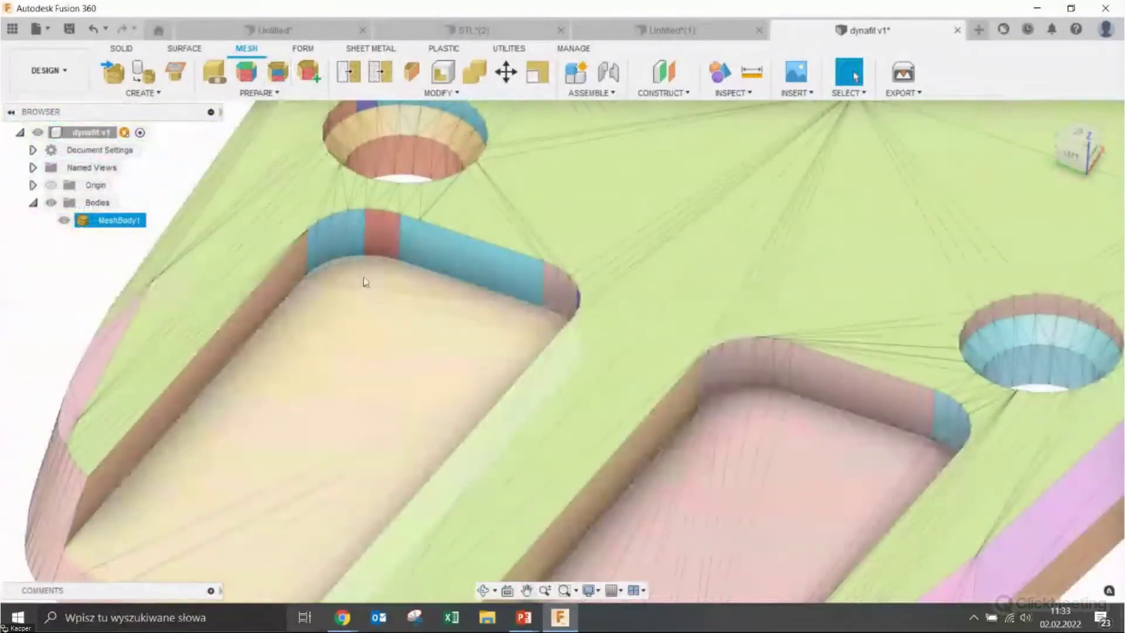
{"action": "right_click", "coordinate": [364, 282]}
{"action": "left_click", "coordinate": [364, 255]}
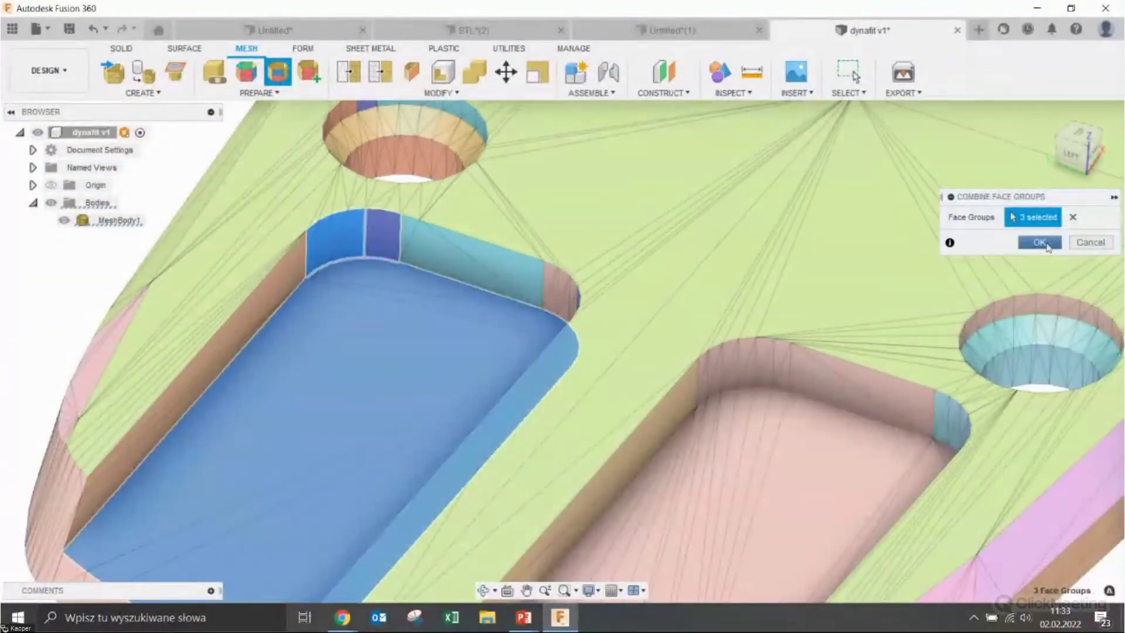
{"action": "left_click", "coordinate": [1039, 242]}
{"action": "scroll", "coordinate": [645, 363], "scroll_direction": "down", "scroll_amount": 2}
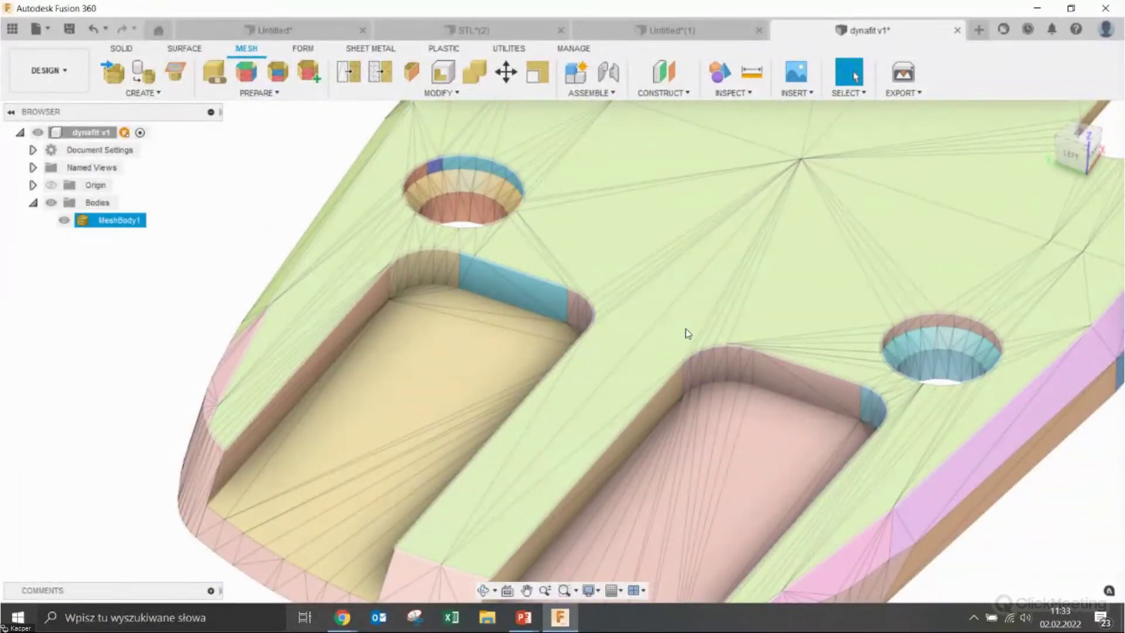
{"action": "mouse_move", "coordinate": [573, 301]}
{"action": "middle_mouse_down", "text": "shift"}
{"action": "mouse_move", "coordinate": [746, 420]}
{"action": "mouse_move", "coordinate": [902, 383]}
{"action": "mouse_move", "coordinate": [803, 422]}
{"action": "middle_mouse_up", "text": "shift"}
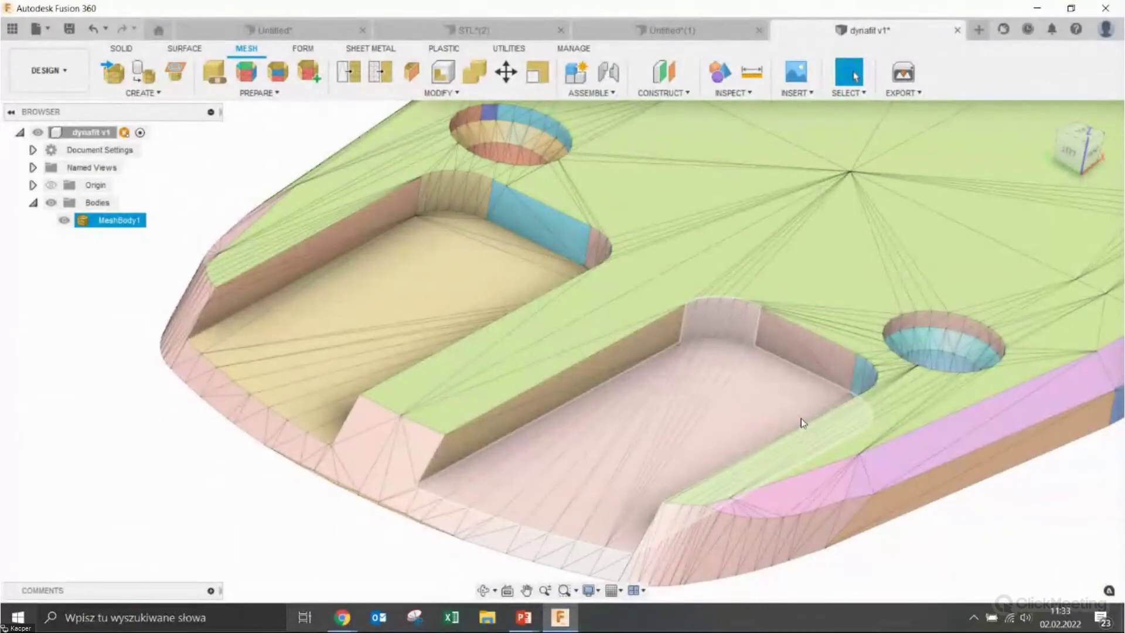
{"action": "left_click", "coordinate": [297, 531]}
Orbit and zoom toward the step along the plate's front edge
{"action": "mouse_move", "coordinate": [296, 531]}
{"action": "middle_mouse_down", "text": "shift"}
{"action": "mouse_move", "coordinate": [403, 357]}
{"action": "mouse_move", "coordinate": [444, 518]}
{"action": "mouse_move", "coordinate": [477, 467]}
{"action": "mouse_move", "coordinate": [472, 477]}
{"action": "mouse_move", "coordinate": [371, 470]}
{"action": "mouse_move", "coordinate": [358, 382]}
{"action": "middle_mouse_up", "text": "shift"}
{"action": "left_click", "coordinate": [358, 382]}
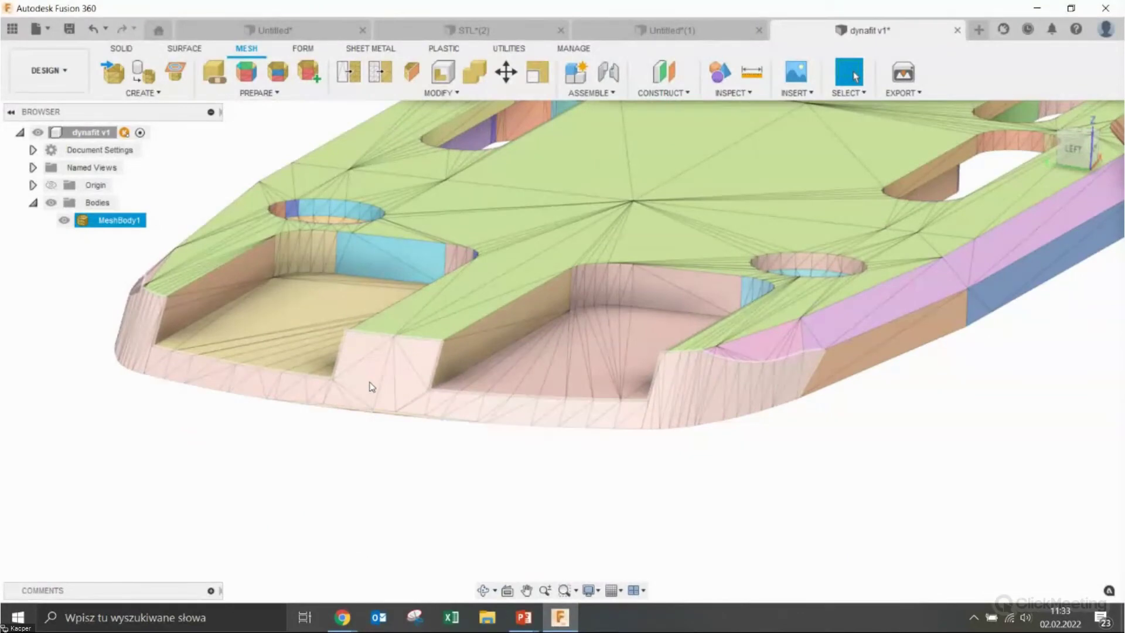
{"action": "left_click", "coordinate": [377, 417]}
{"action": "scroll", "coordinate": [378, 418], "scroll_direction": "up", "scroll_amount": 3}
{"action": "scroll", "coordinate": [382, 420], "scroll_direction": "up", "scroll_amount": 3}
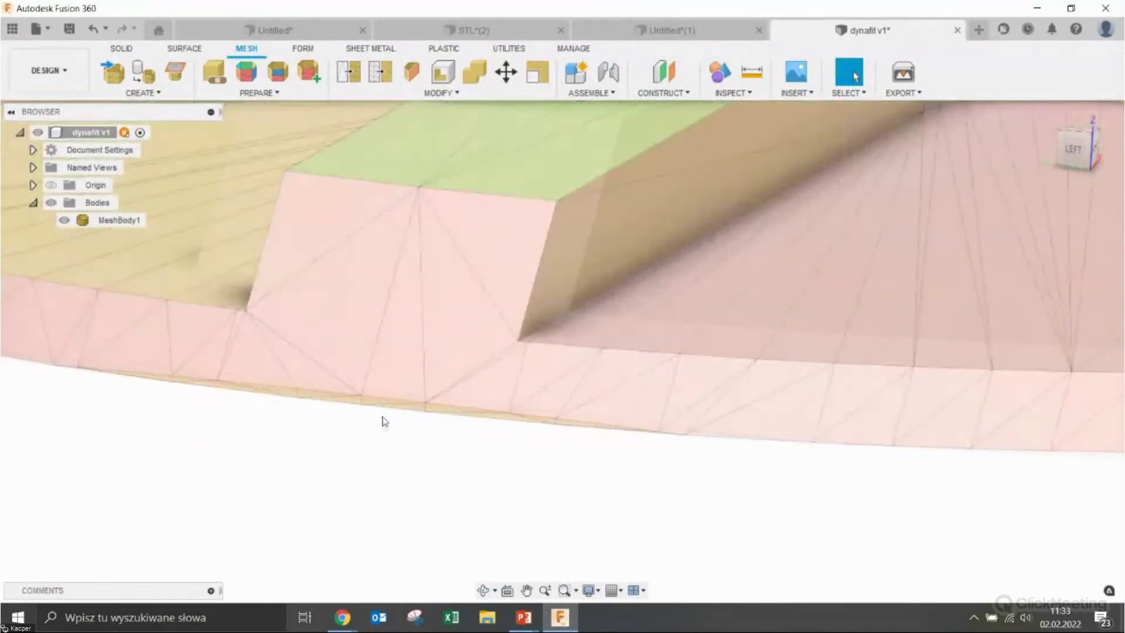
{"action": "scroll", "coordinate": [384, 422], "scroll_direction": "up", "scroll_amount": 3}
{"action": "mouse_move", "coordinate": [384, 378]}
{"action": "middle_mouse_down", "text": "shift"}
{"action": "mouse_move", "coordinate": [379, 410]}
{"action": "mouse_move", "coordinate": [606, 418]}
{"action": "mouse_move", "coordinate": [626, 452]}
{"action": "middle_mouse_up", "text": "shift"}
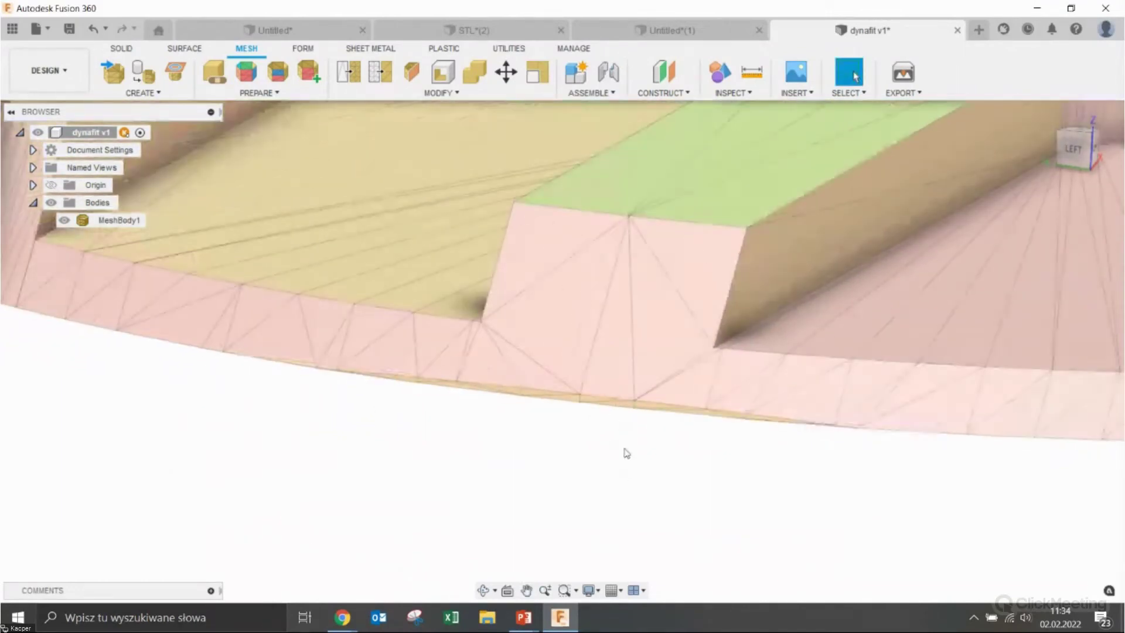
Combine the front edge rim with its adjoining face group
{"action": "right_click", "coordinate": [434, 519]}
{"action": "left_click", "coordinate": [443, 467]}
{"action": "scroll", "coordinate": [602, 410], "scroll_direction": "up", "scroll_amount": 3}
{"action": "scroll", "coordinate": [613, 390], "scroll_direction": "up", "scroll_amount": 2}
{"action": "left_click", "coordinate": [613, 391]}
{"action": "scroll", "coordinate": [620, 316], "scroll_direction": "down", "scroll_amount": 3}
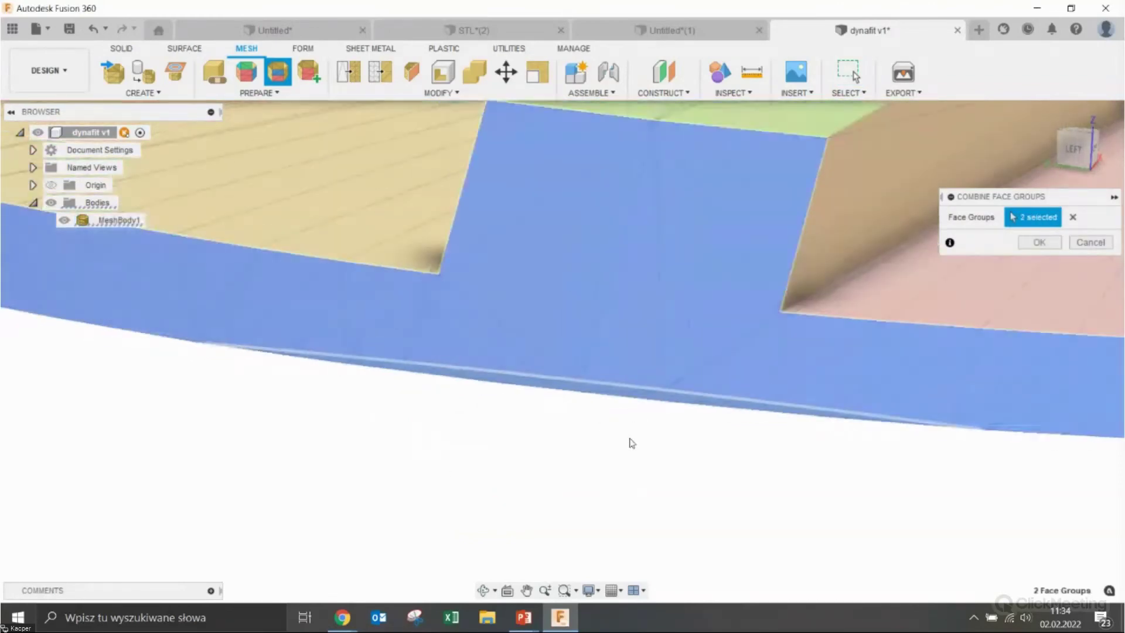
{"action": "left_click", "coordinate": [1039, 242]}
{"action": "scroll", "coordinate": [472, 422], "scroll_direction": "down", "scroll_amount": 5}
{"action": "middle_click_drag", "start_coordinate": [774, 452], "coordinate": [736, 459], "text": "shift"}
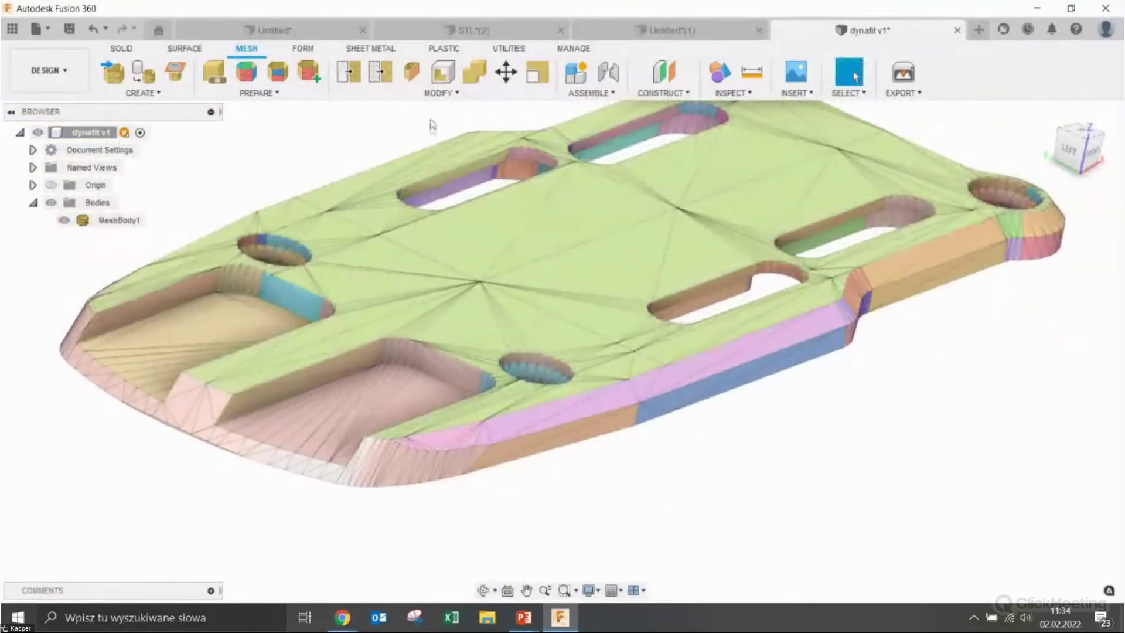
{"action": "left_click", "coordinate": [441, 92]}
{"action": "left_click", "coordinate": [388, 303]}
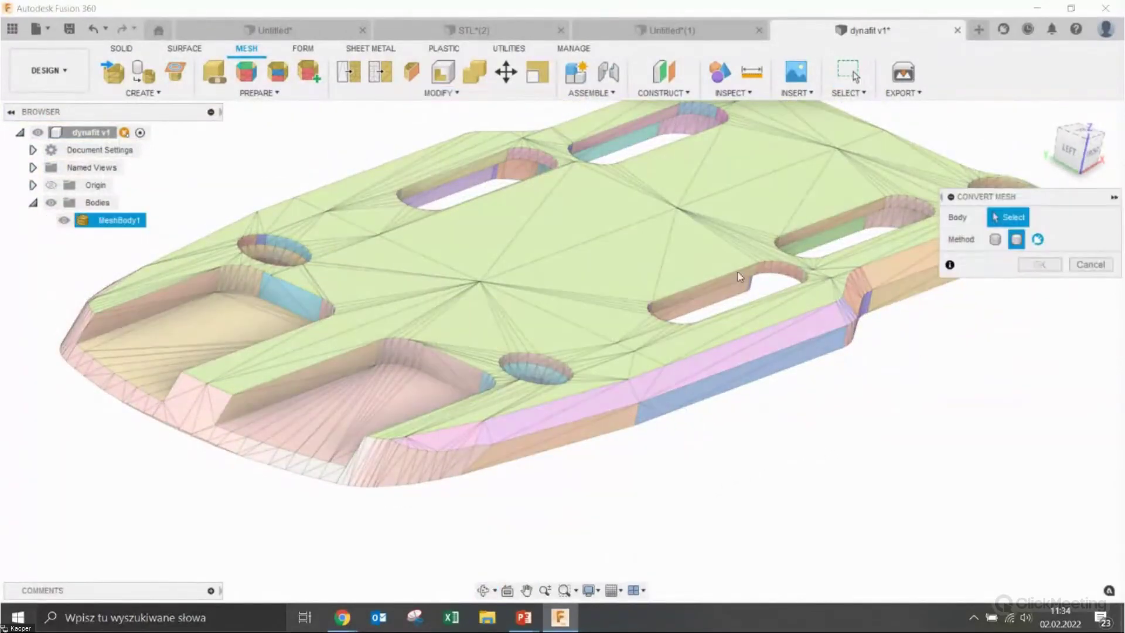
{"action": "left_click", "coordinate": [736, 276]}
{"action": "left_click", "coordinate": [1041, 267]}
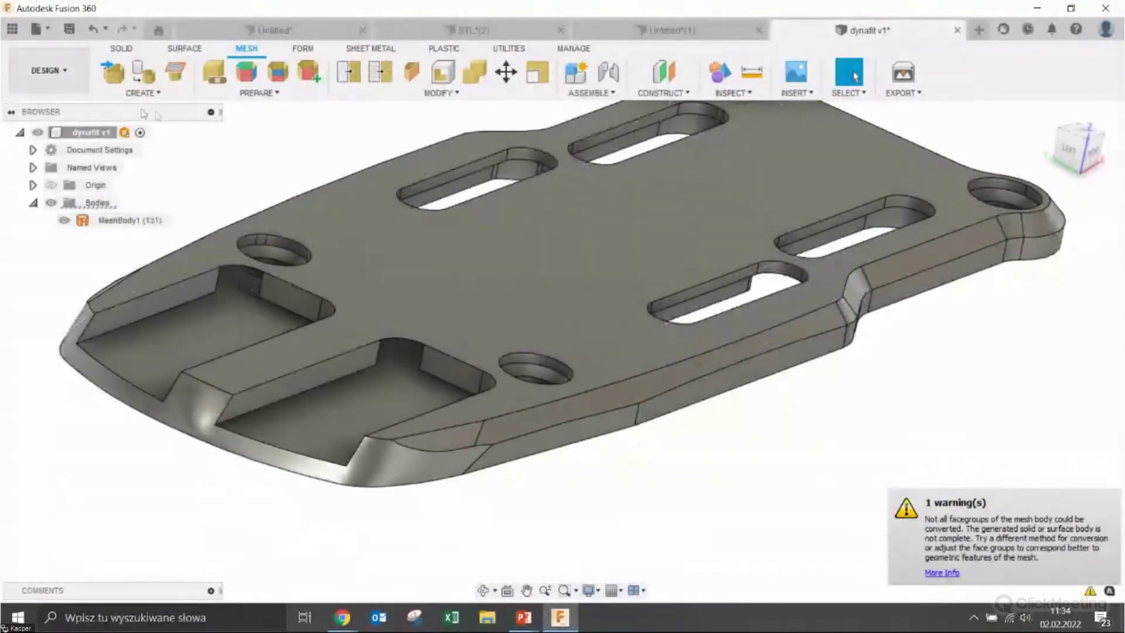
{"action": "left_click", "coordinate": [93, 29]}
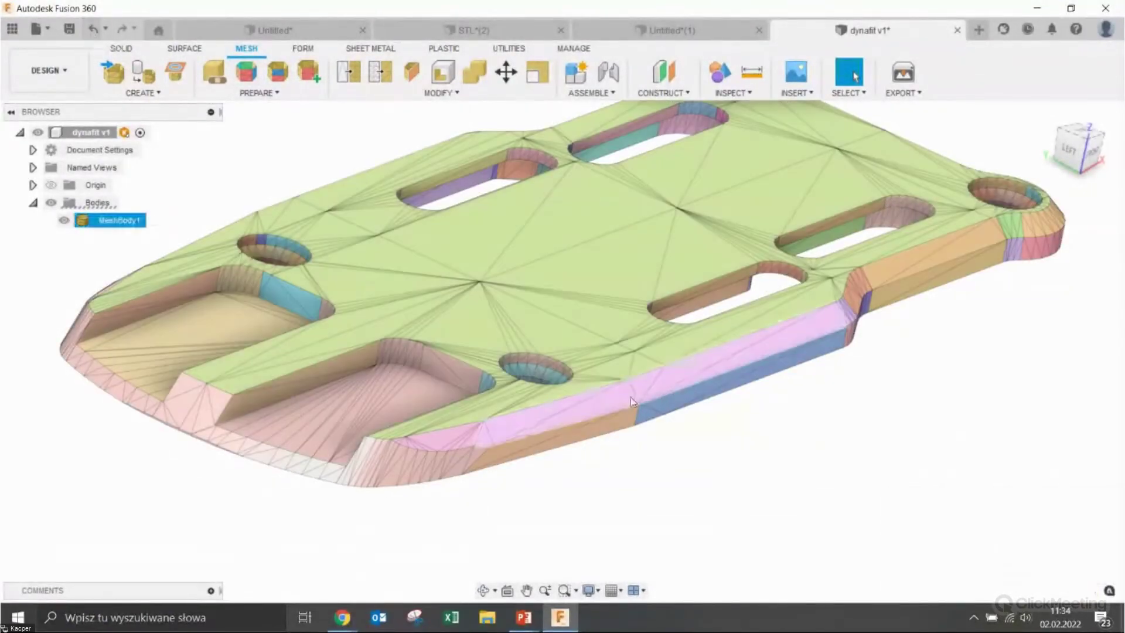
Undo the previous merge and combine the front rim face groups into one group
{"action": "middle_click_drag", "start_coordinate": [631, 398], "coordinate": [553, 366]}
{"action": "key", "text": "Escape"}
{"action": "left_click", "coordinate": [92, 34]}
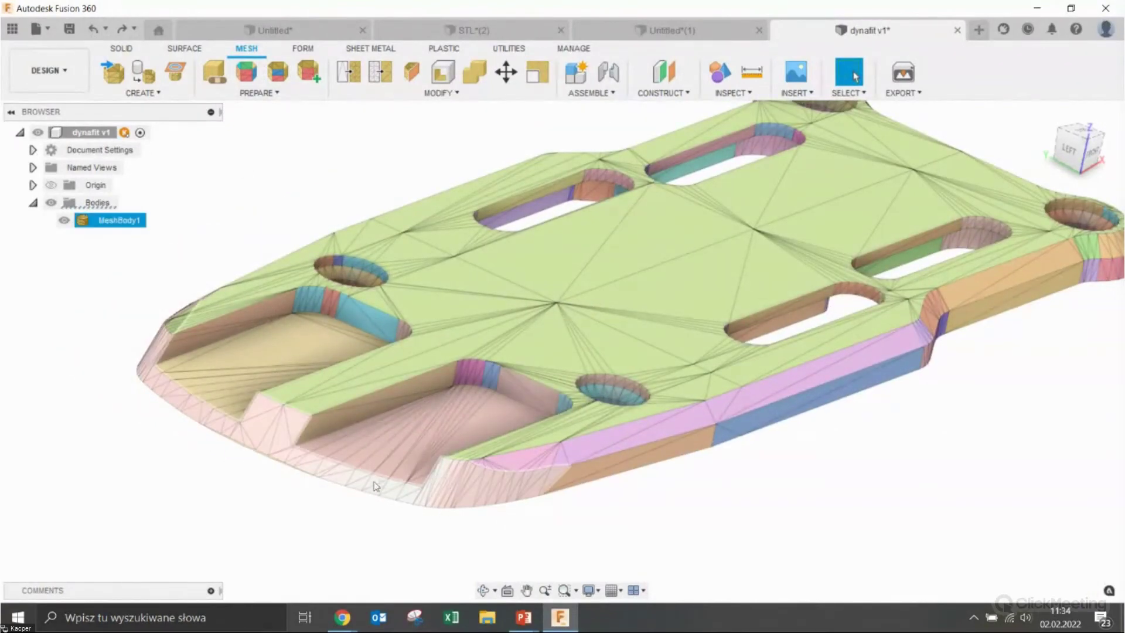
{"action": "left_click", "coordinate": [280, 75]}
{"action": "scroll", "coordinate": [289, 329], "scroll_direction": "up", "scroll_amount": 5}
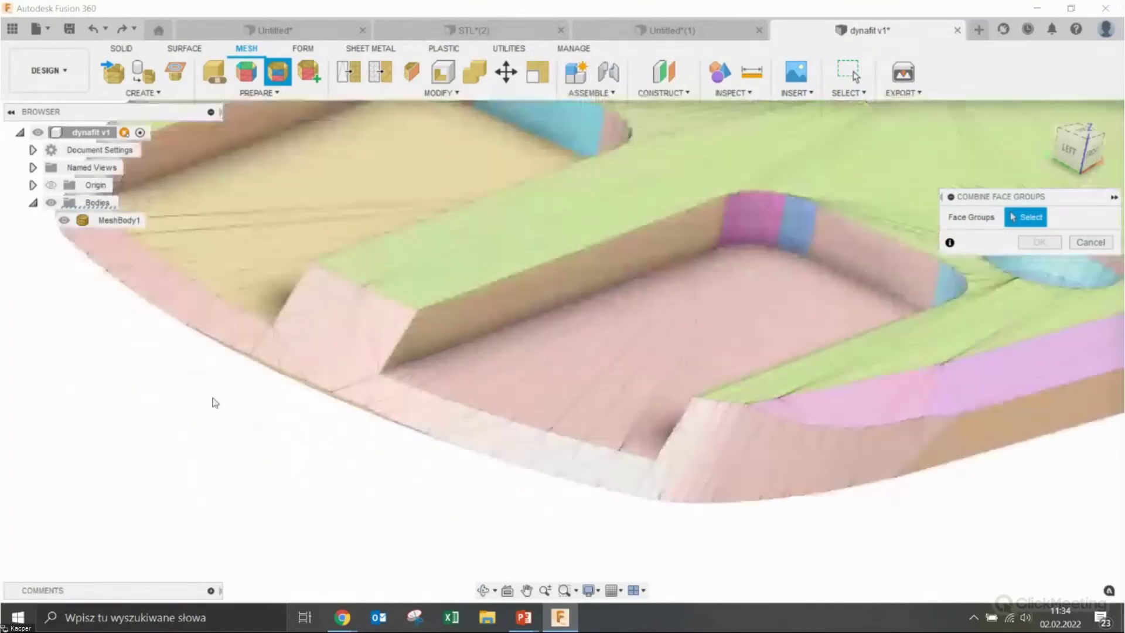
{"action": "scroll", "coordinate": [213, 402], "scroll_direction": "up", "scroll_amount": 3}
{"action": "left_click", "coordinate": [373, 381]}
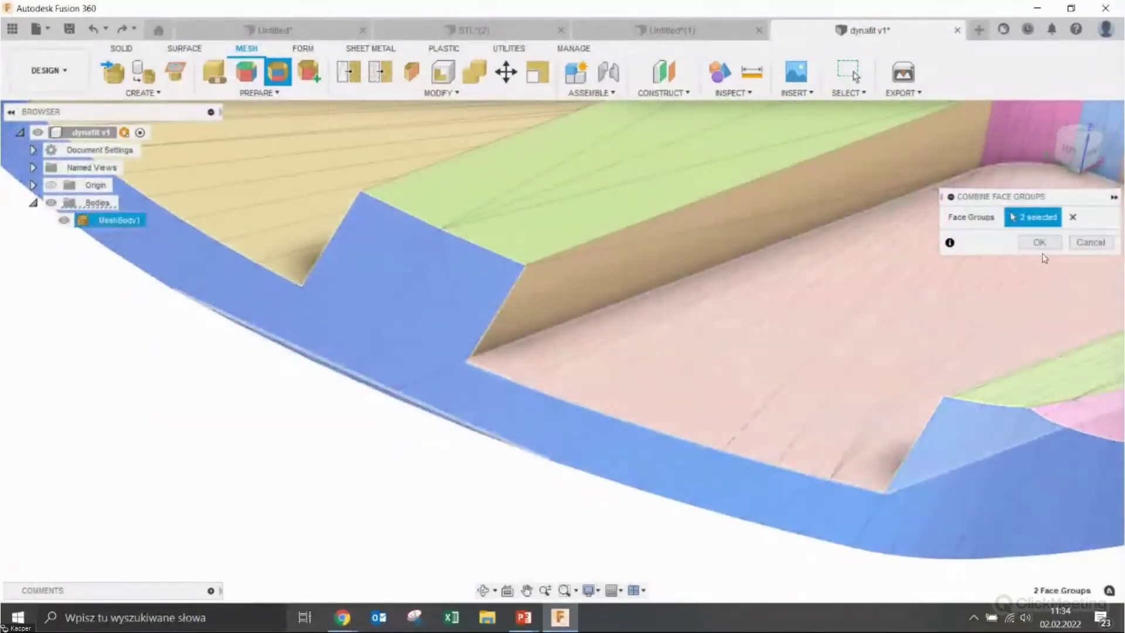
{"action": "left_click", "coordinate": [1039, 243]}
Set up a mesh-to-solid conversion of the dynafit plate body
{"action": "scroll", "coordinate": [526, 447], "scroll_direction": "down", "scroll_amount": 3}
{"action": "scroll", "coordinate": [525, 447], "scroll_direction": "down", "scroll_amount": 2}
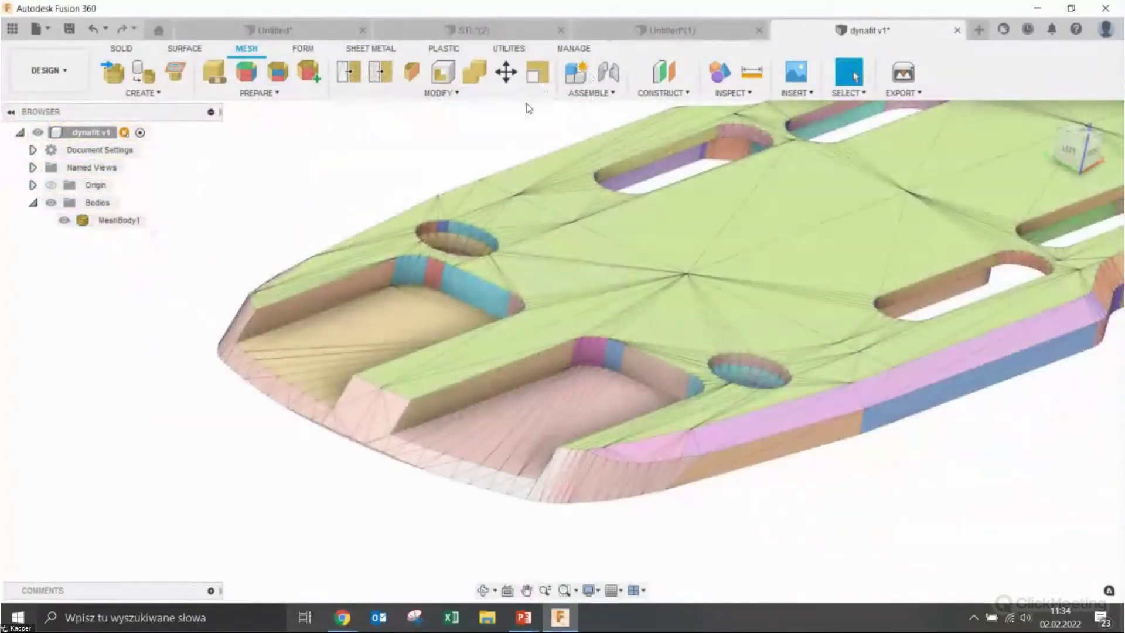
{"action": "left_click", "coordinate": [442, 73]}
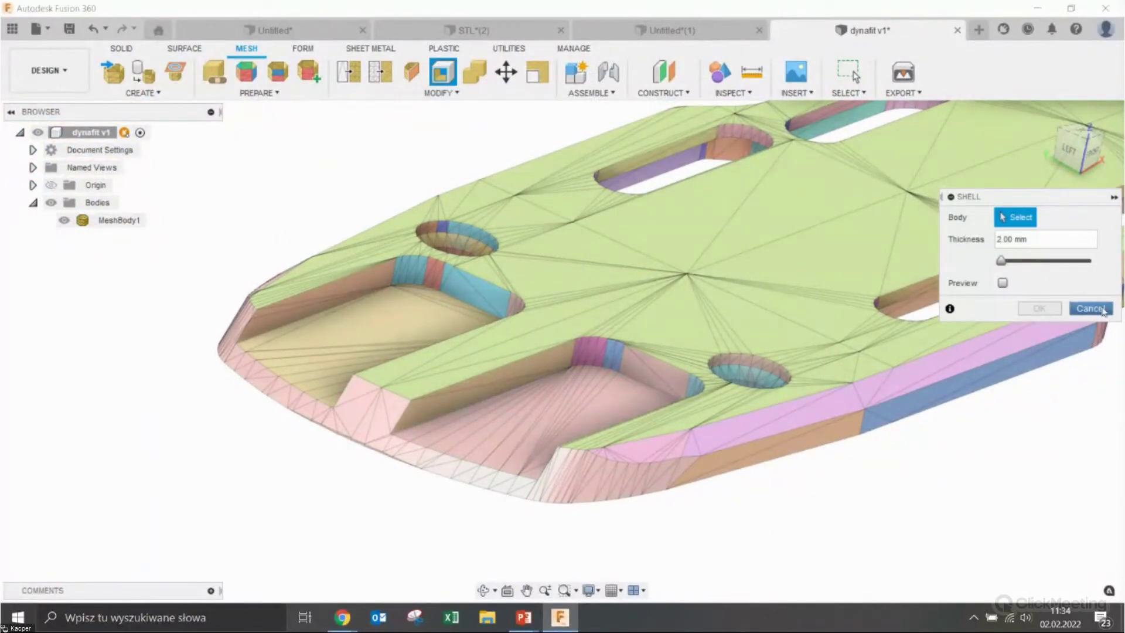
{"action": "left_click", "coordinate": [1088, 306]}
{"action": "left_click", "coordinate": [441, 93]}
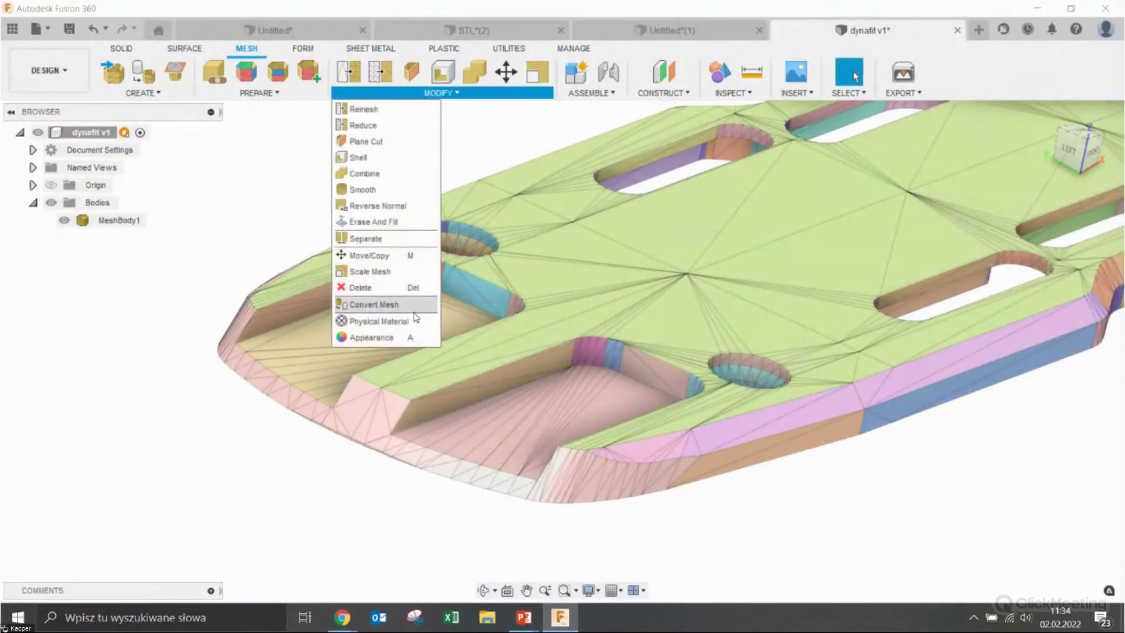
{"action": "left_click", "coordinate": [399, 304]}
{"action": "left_click", "coordinate": [770, 318]}
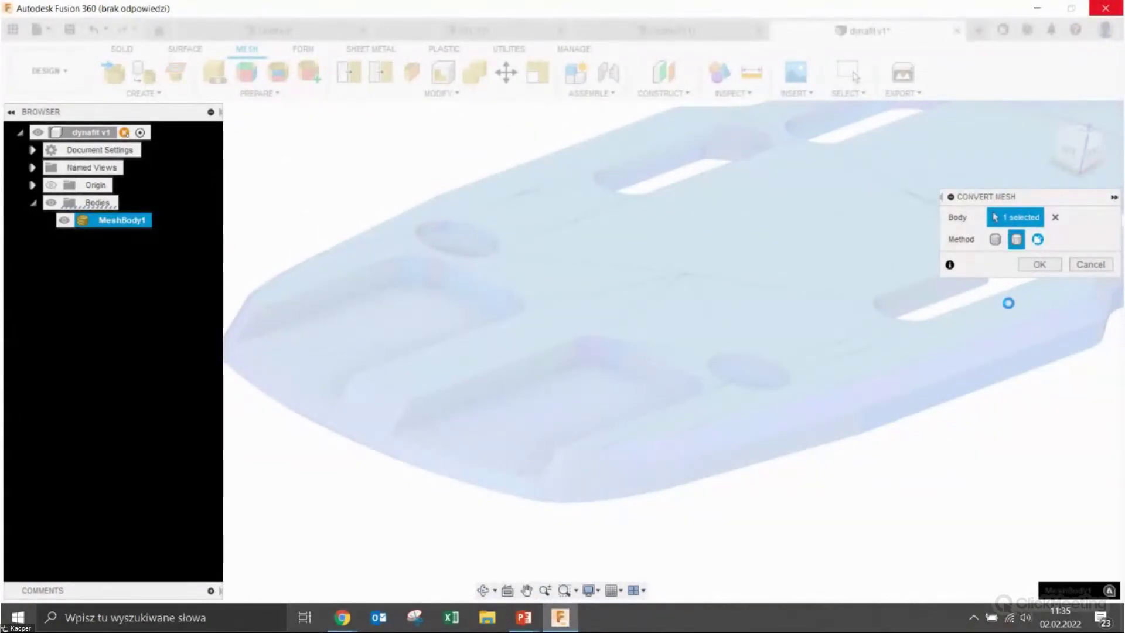
End the frozen Fusion 360 task in Task Manager and relaunch it from the desktop
{"action": "right_click", "coordinate": [603, 623]}
{"action": "left_click", "coordinate": [674, 547]}
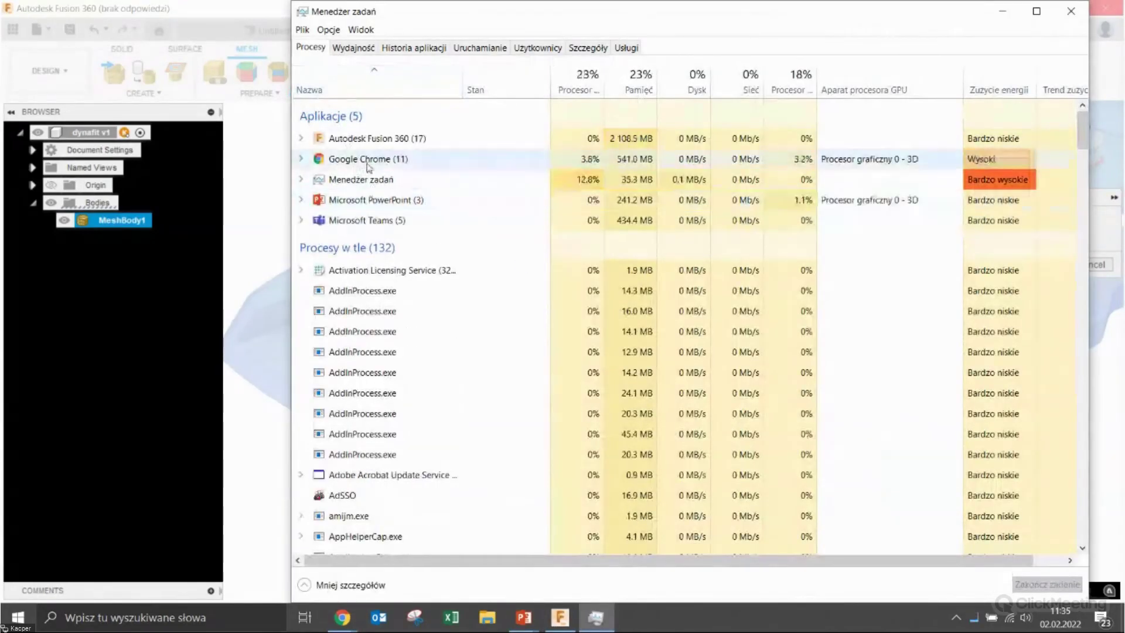
{"action": "left_click", "coordinate": [1021, 584]}
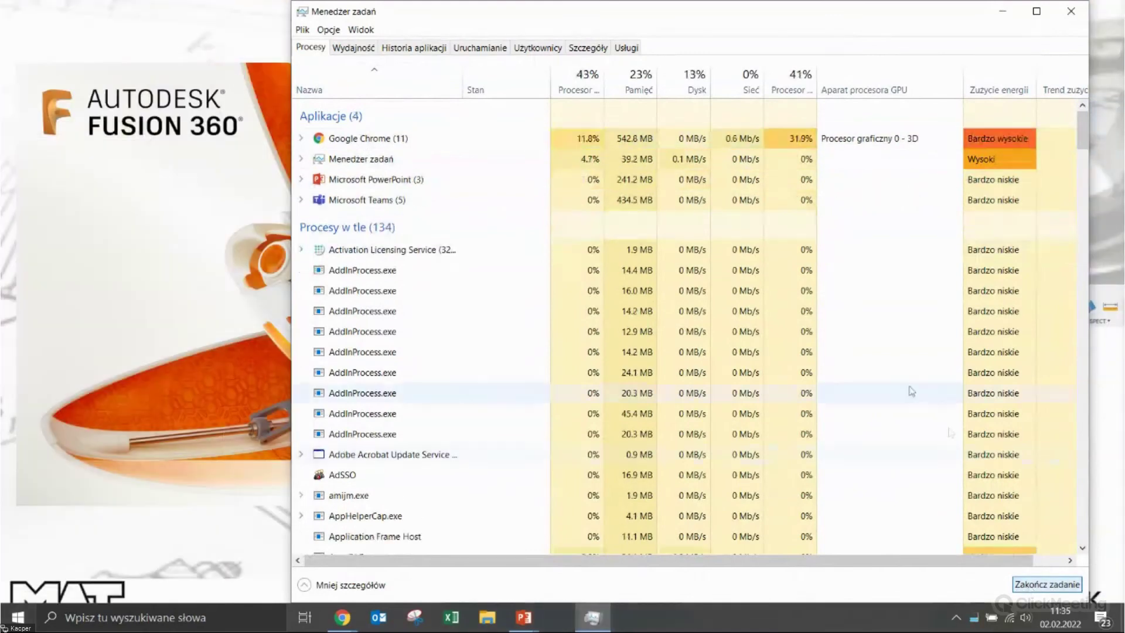
{"action": "left_click", "coordinate": [1121, 624]}
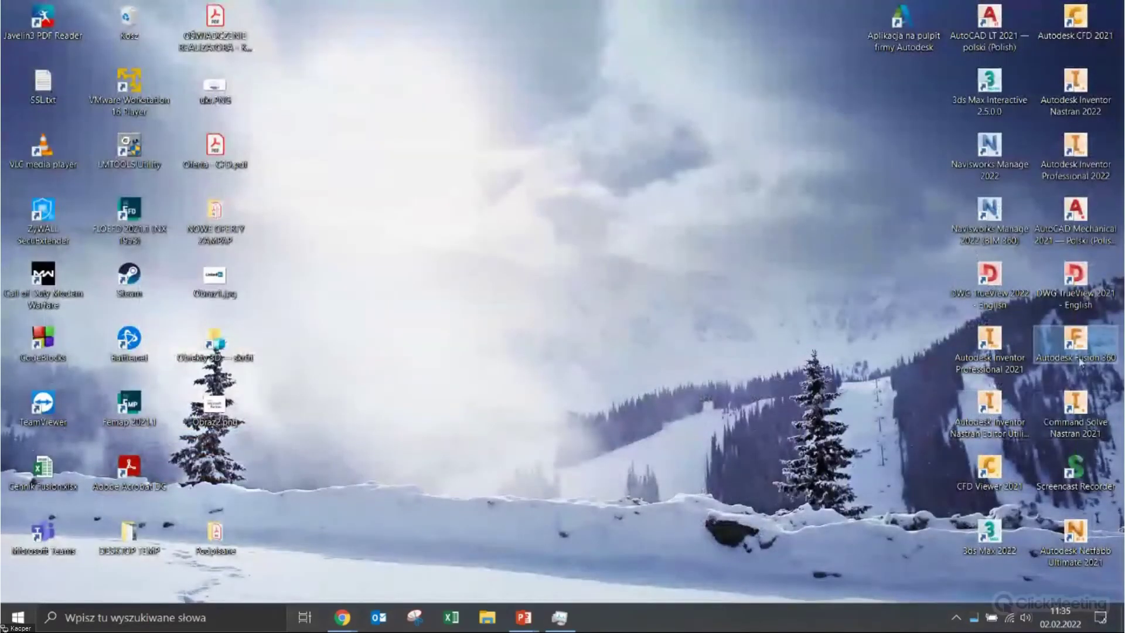
{"action": "double_click", "coordinate": [1082, 347]}
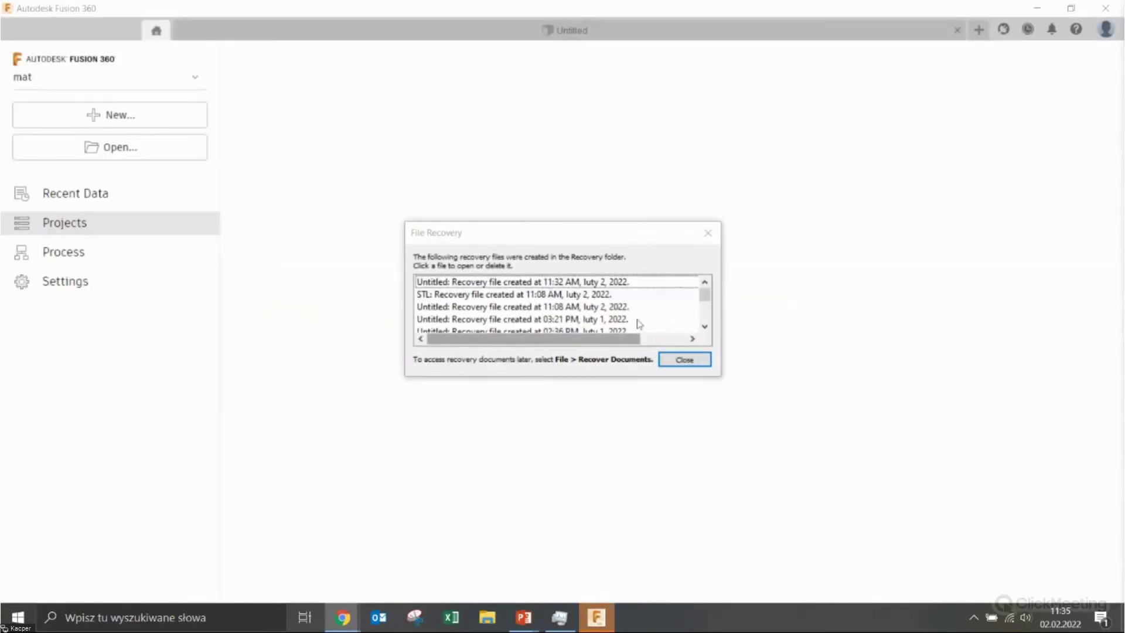
Open the latest recovery file, close the recovery list, and open the project Data panel
{"action": "left_click", "coordinate": [445, 282]}
{"action": "left_click", "coordinate": [466, 288]}
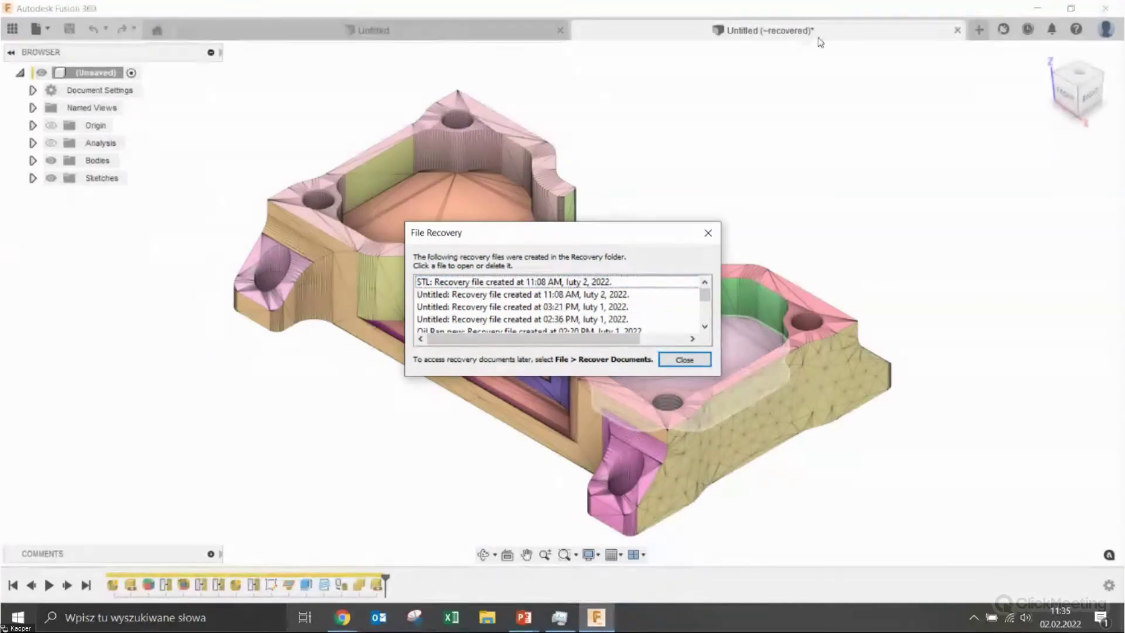
{"action": "left_click", "coordinate": [685, 360]}
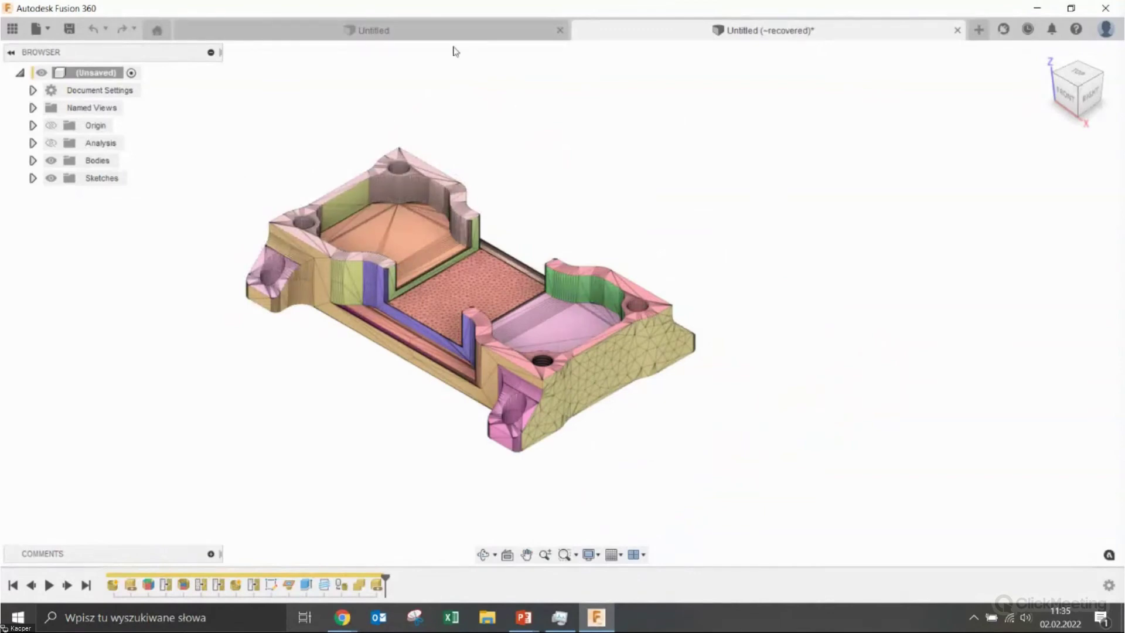
{"action": "left_click", "coordinate": [374, 30]}
{"action": "left_click", "coordinate": [12, 29]}
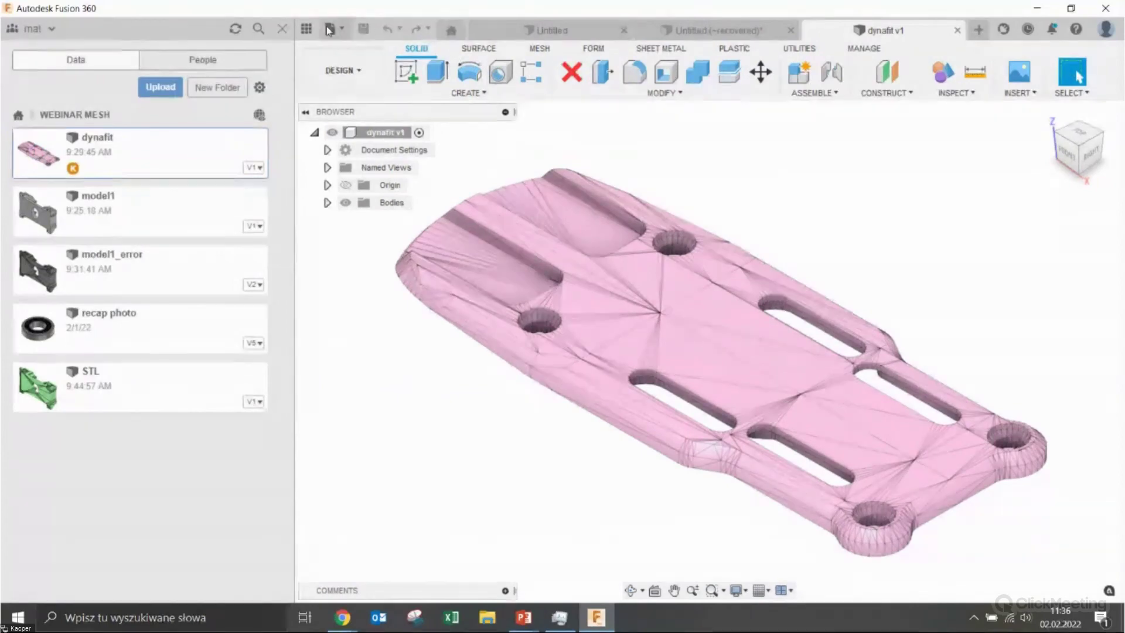
Generate Accurate-type face groups on the dynafit mesh plate
{"action": "left_click", "coordinate": [329, 30]}
{"action": "left_click", "coordinate": [246, 48]}
{"action": "mouse_move", "coordinate": [531, 431]}
{"action": "middle_mouse_down", "text": "shift"}
{"action": "mouse_move", "coordinate": [684, 360]}
{"action": "mouse_move", "coordinate": [679, 372]}
{"action": "mouse_move", "coordinate": [748, 344]}
{"action": "mouse_move", "coordinate": [710, 351]}
{"action": "mouse_move", "coordinate": [465, 236]}
{"action": "middle_mouse_up", "text": "shift"}
{"action": "left_click", "coordinate": [246, 71]}
{"action": "left_click", "coordinate": [1076, 237]}
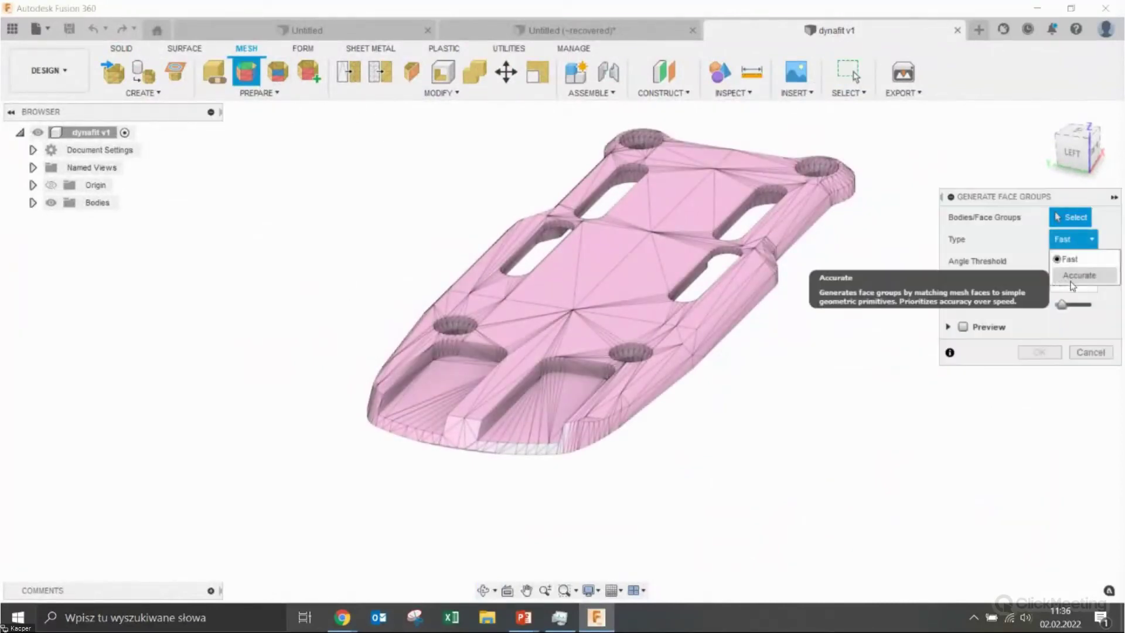
{"action": "left_click", "coordinate": [1061, 271]}
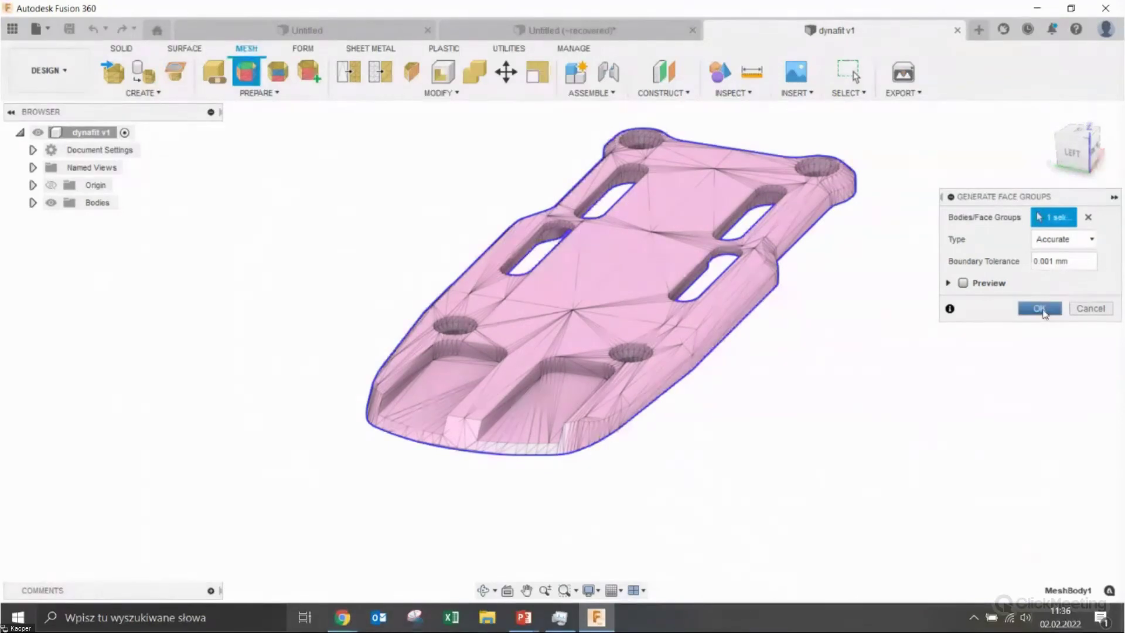
{"action": "left_click", "coordinate": [1039, 309]}
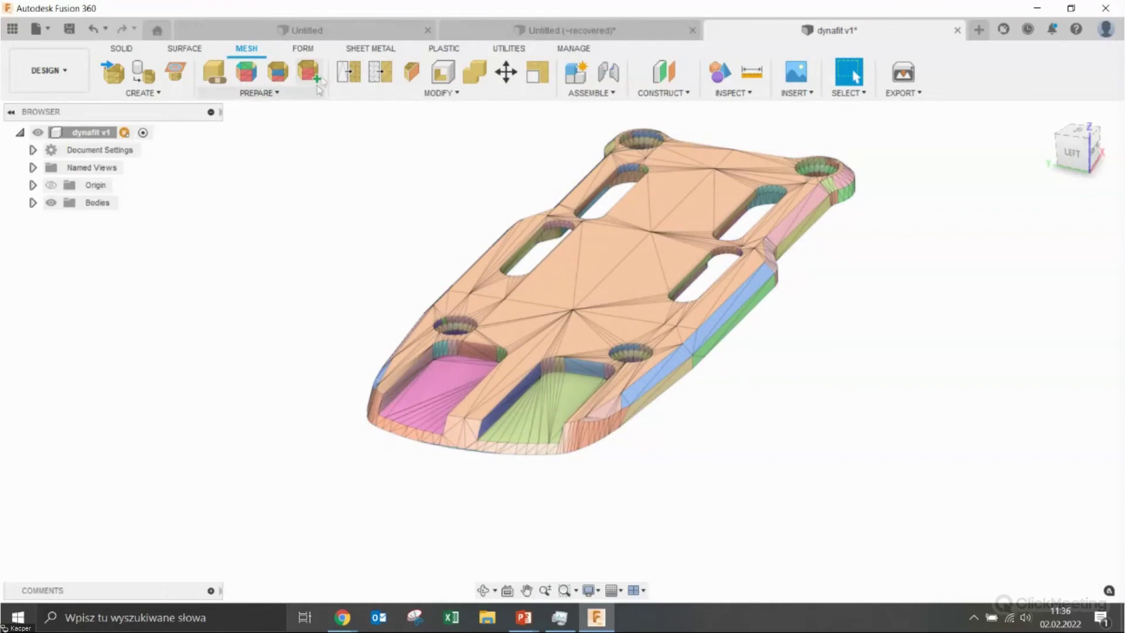
Try regenerating face groups on the thin bottom edge strip, then cancel
{"action": "left_click", "coordinate": [246, 72]}
{"action": "scroll", "coordinate": [432, 504], "scroll_direction": "up", "scroll_amount": 3}
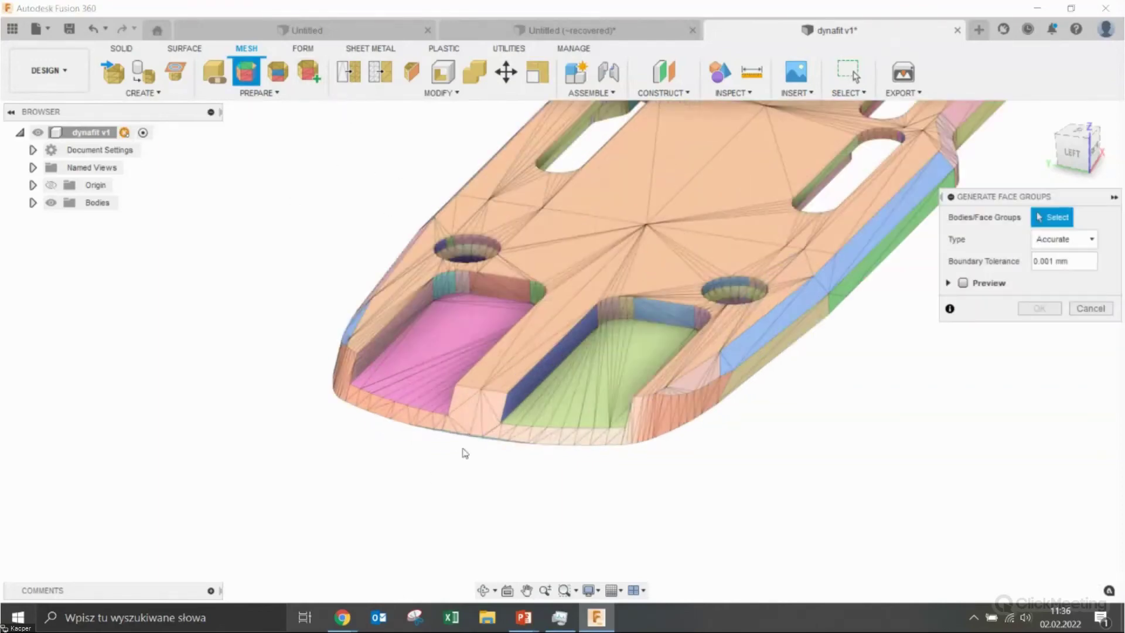
{"action": "scroll", "coordinate": [465, 451], "scroll_direction": "up", "scroll_amount": 5}
{"action": "left_click", "coordinate": [494, 458]}
{"action": "scroll", "coordinate": [509, 451], "scroll_direction": "down", "scroll_amount": 3}
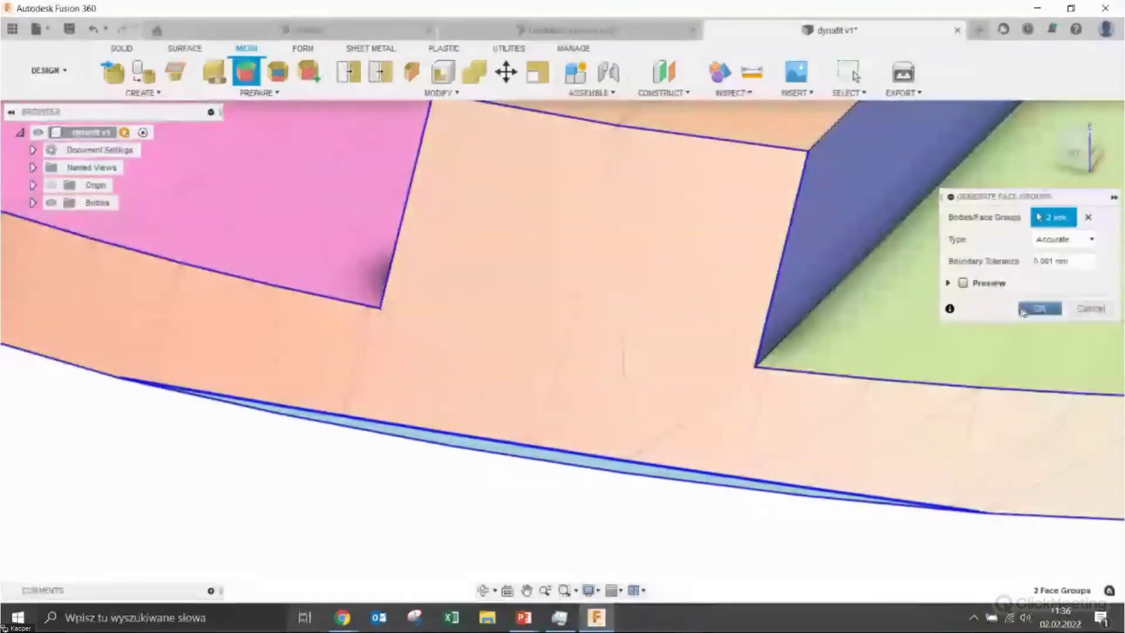
{"action": "left_click", "coordinate": [1091, 308]}
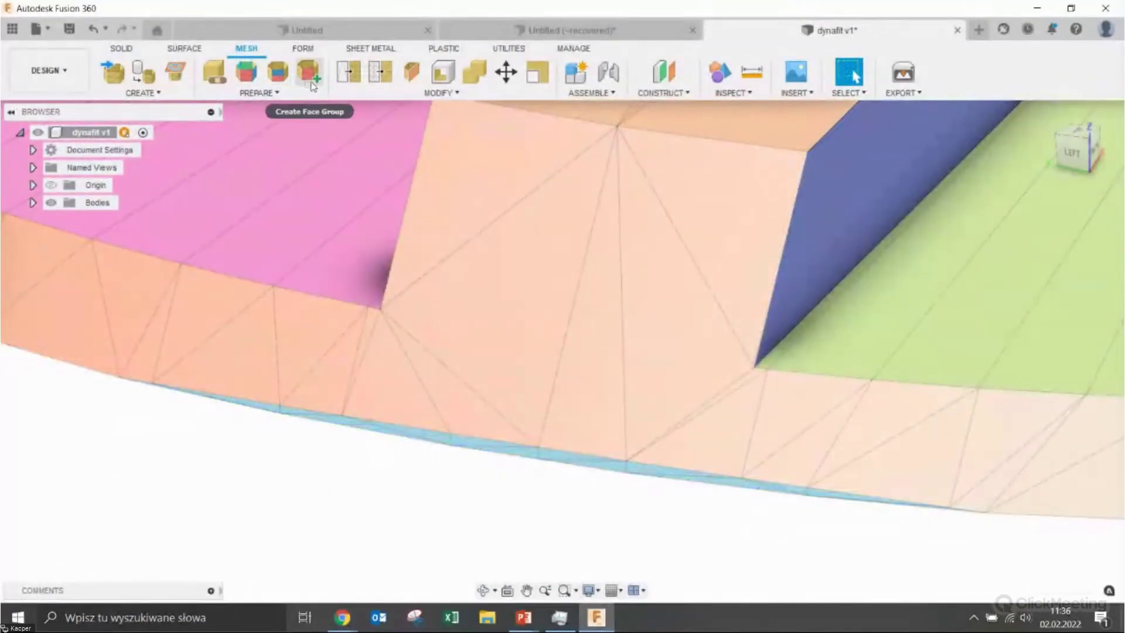
Combine the large salmon face group with the thin bottom edge strip
{"action": "left_click", "coordinate": [278, 72]}
{"action": "left_click", "coordinate": [522, 370]}
{"action": "left_click", "coordinate": [545, 462]}
{"action": "left_click", "coordinate": [1039, 242]}
{"action": "scroll", "coordinate": [736, 525], "scroll_direction": "down", "scroll_amount": 5}
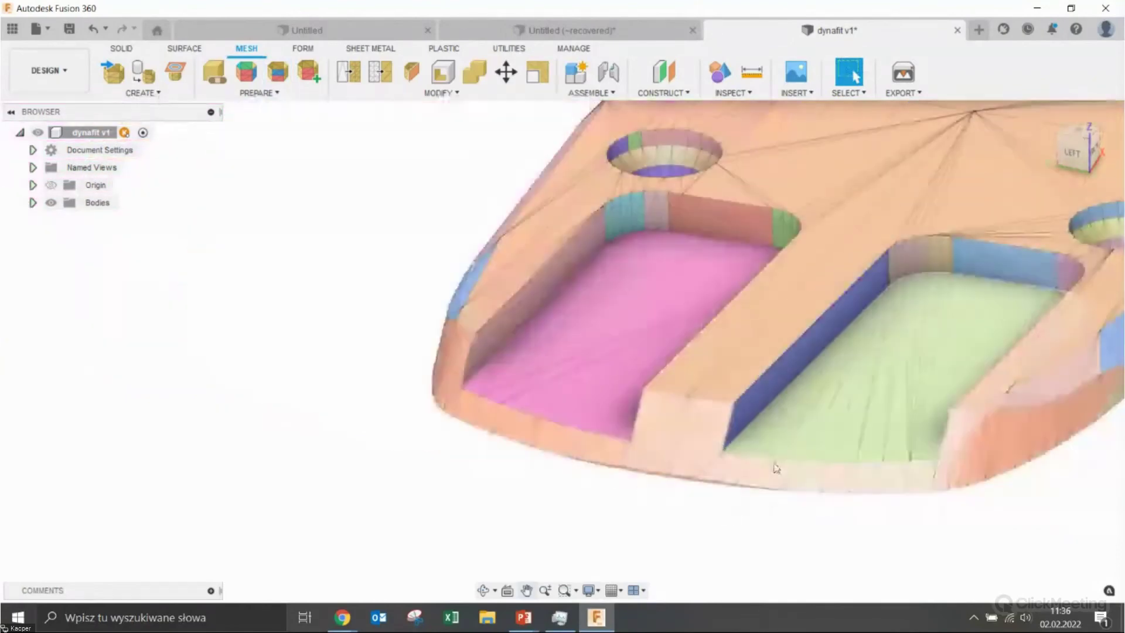
{"action": "left_click", "coordinate": [438, 93]}
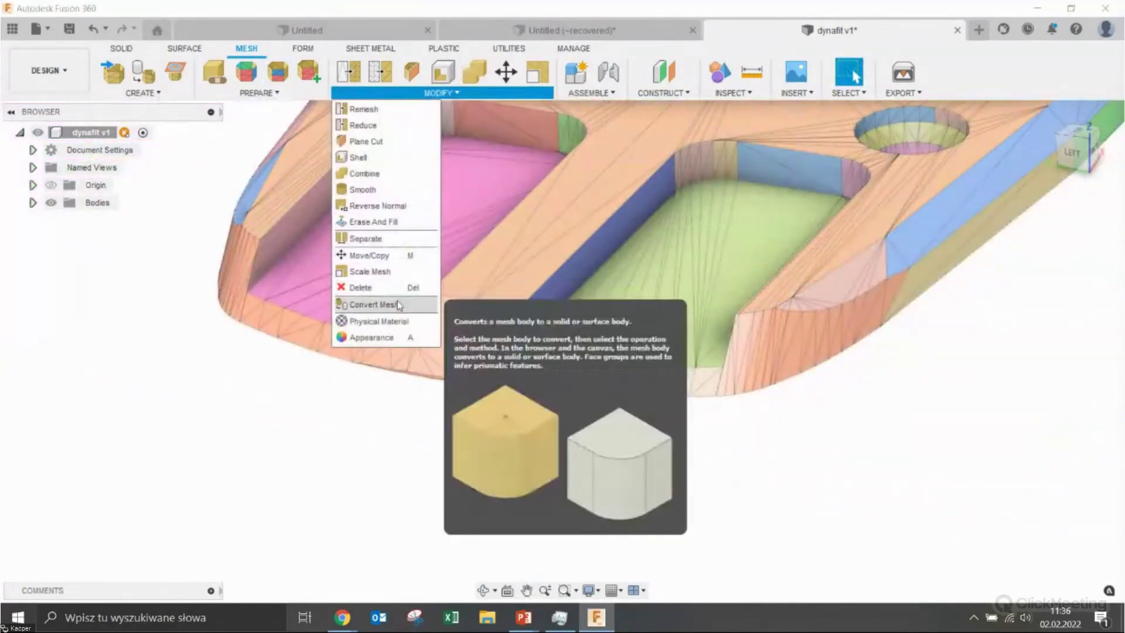
Convert the face-grouped dynafit mesh into solid body MeshBody1 and select it
{"action": "left_click", "coordinate": [399, 301]}
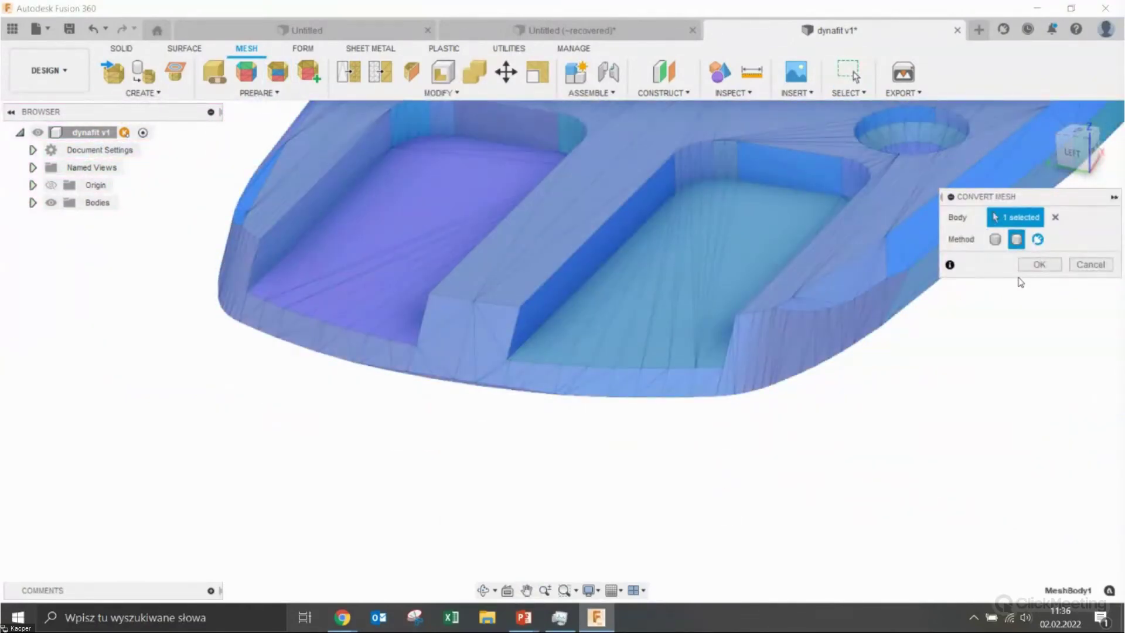
{"action": "left_click", "coordinate": [1037, 265]}
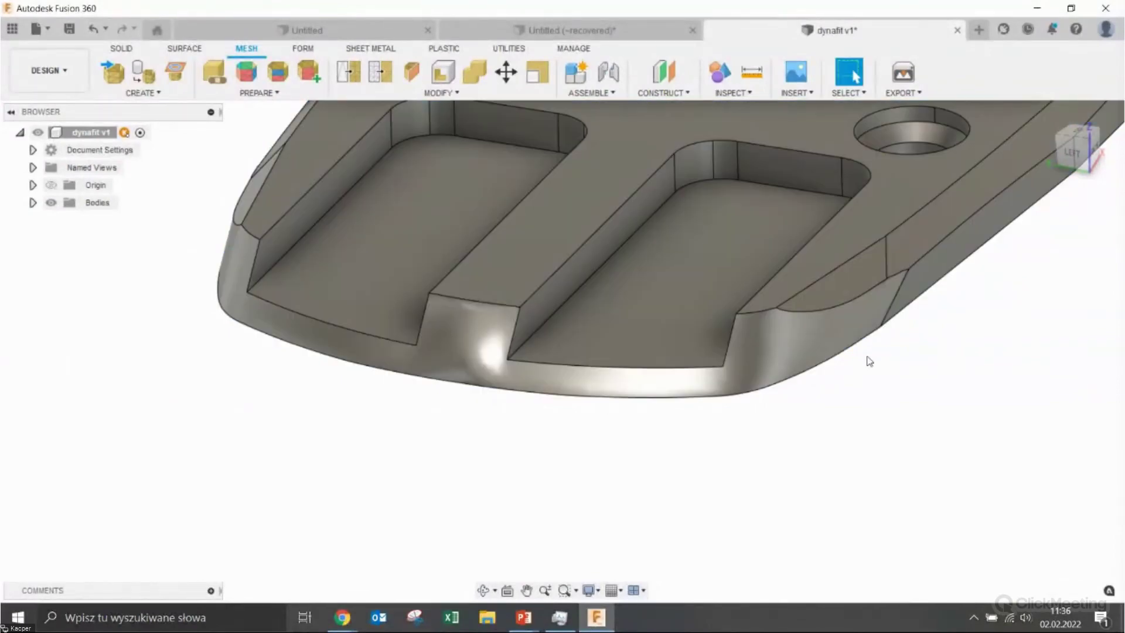
{"action": "scroll", "coordinate": [832, 381], "scroll_direction": "down", "scroll_amount": 3}
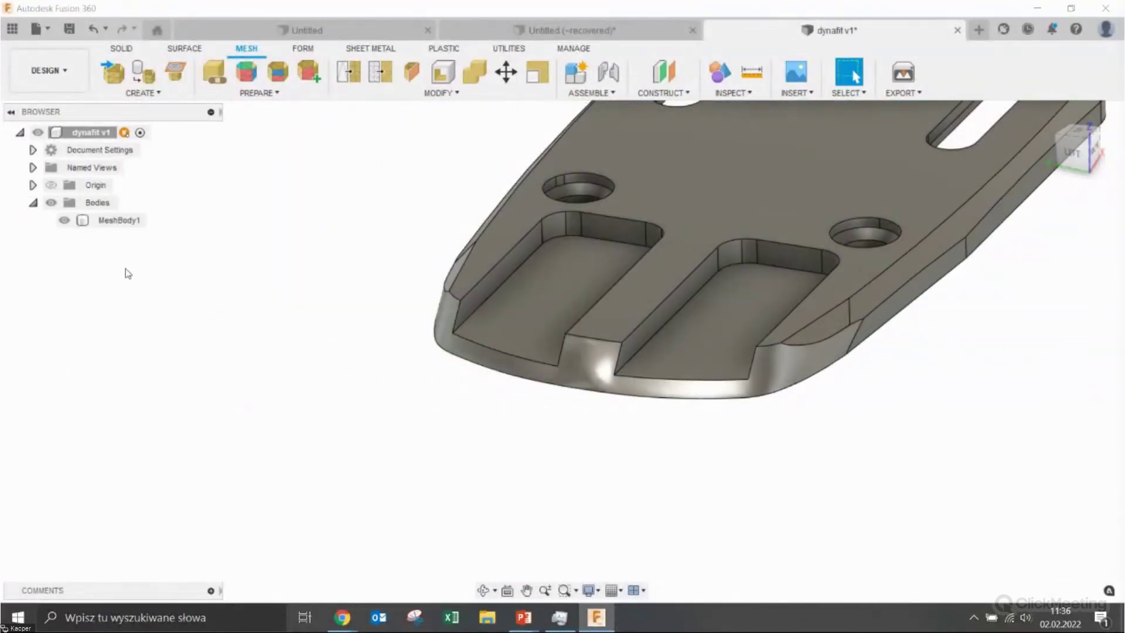
{"action": "left_click", "coordinate": [124, 221]}
{"action": "mouse_move", "coordinate": [615, 485]}
{"action": "middle_mouse_down", "text": "shift"}
{"action": "mouse_move", "coordinate": [557, 477]}
{"action": "mouse_move", "coordinate": [571, 504]}
{"action": "mouse_move", "coordinate": [608, 507]}
{"action": "mouse_move", "coordinate": [426, 439]}
{"action": "mouse_move", "coordinate": [514, 440]}
{"action": "mouse_move", "coordinate": [405, 205]}
{"action": "middle_mouse_up", "text": "shift"}
{"action": "left_click", "coordinate": [121, 48]}
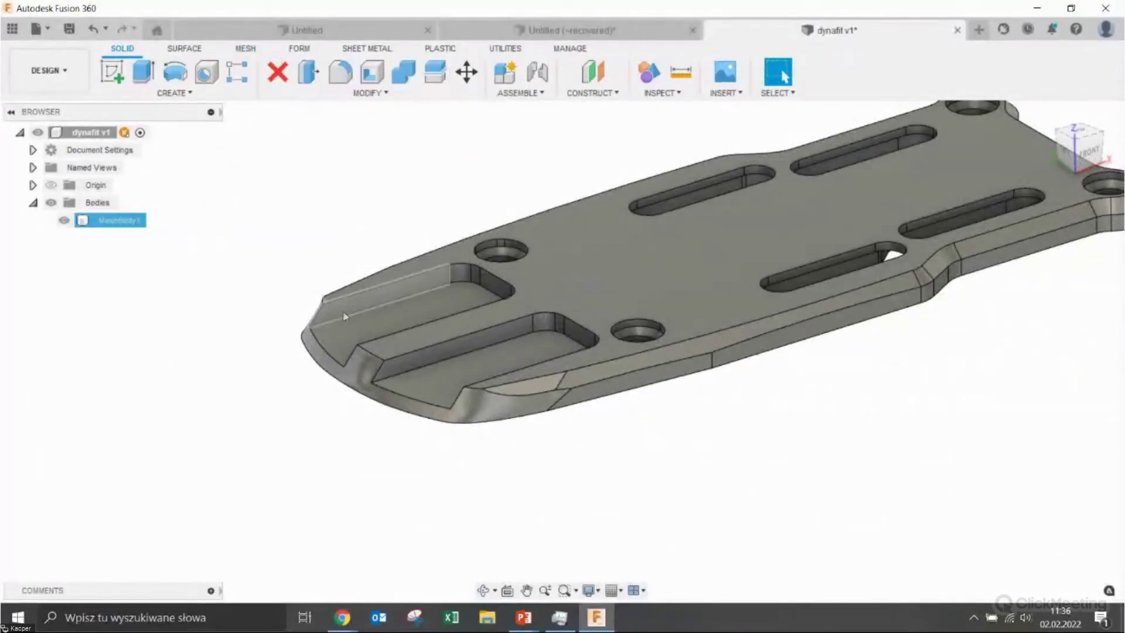
{"action": "left_click", "coordinate": [343, 71]}
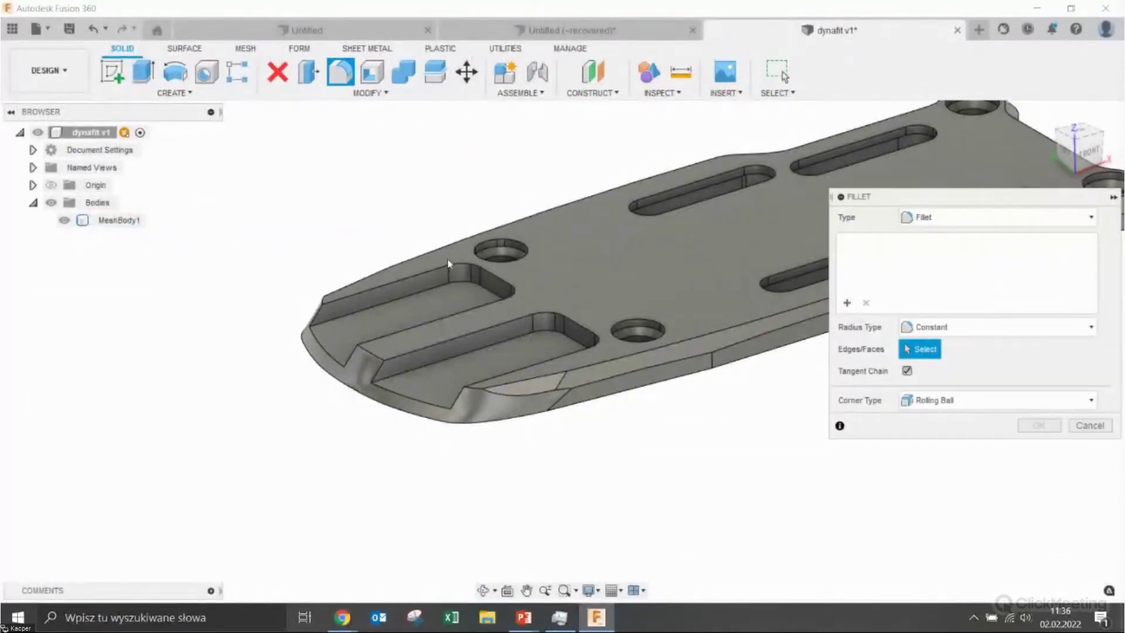
{"action": "left_click", "coordinate": [479, 330]}
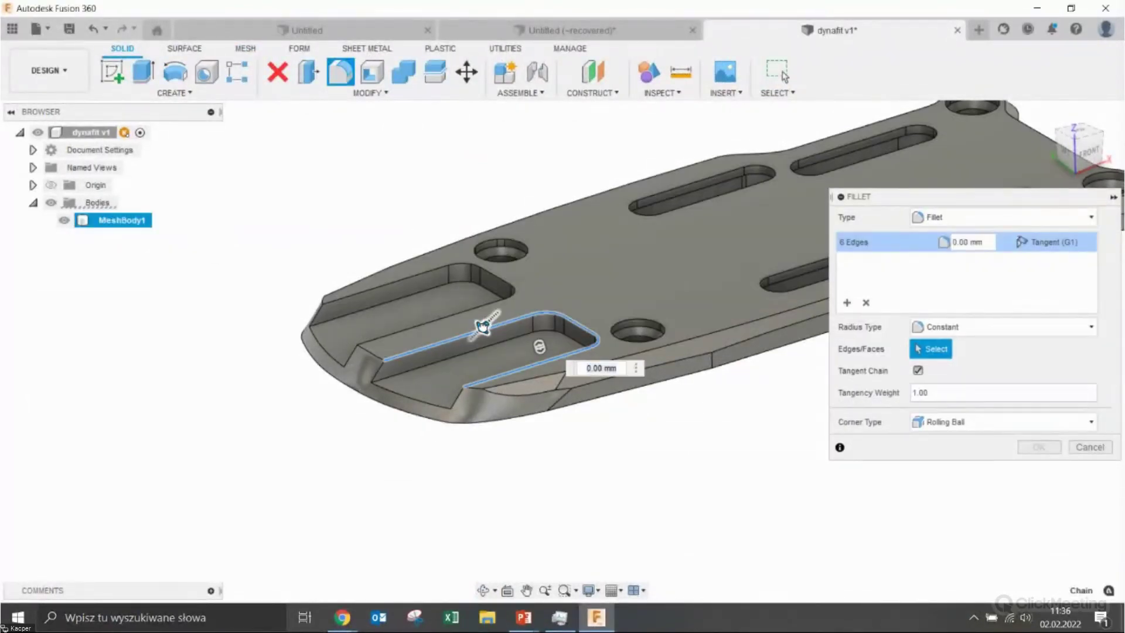
{"action": "left_click_drag", "start_coordinate": [492, 323], "coordinate": [992, 445]}
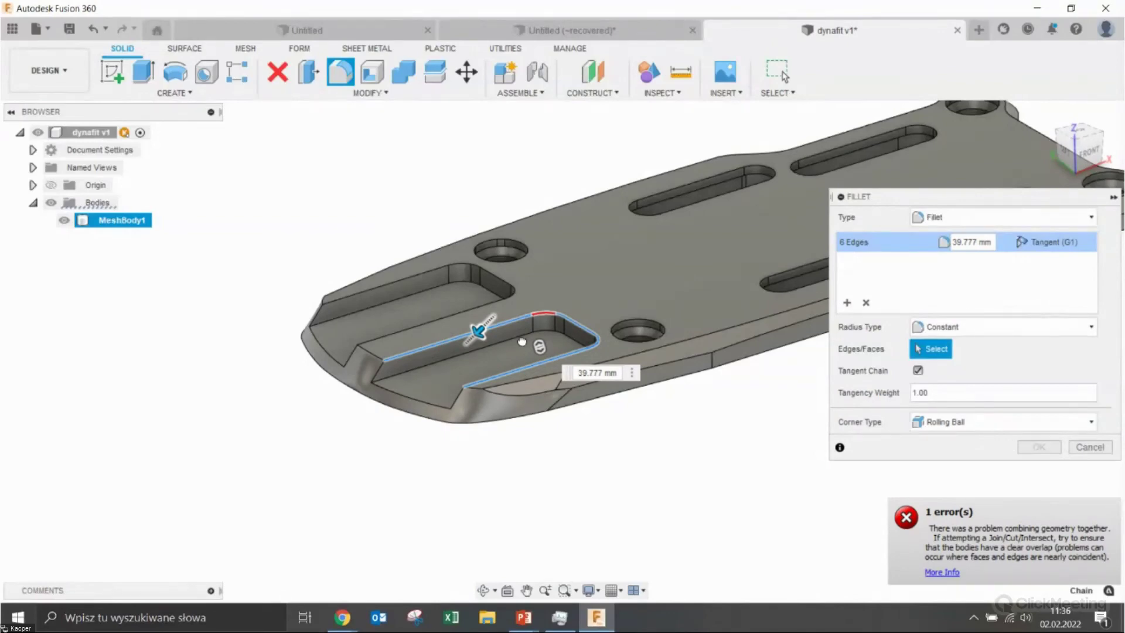
{"action": "key", "text": "Escape"}
{"action": "scroll", "coordinate": [572, 300], "scroll_direction": "up", "scroll_amount": 5}
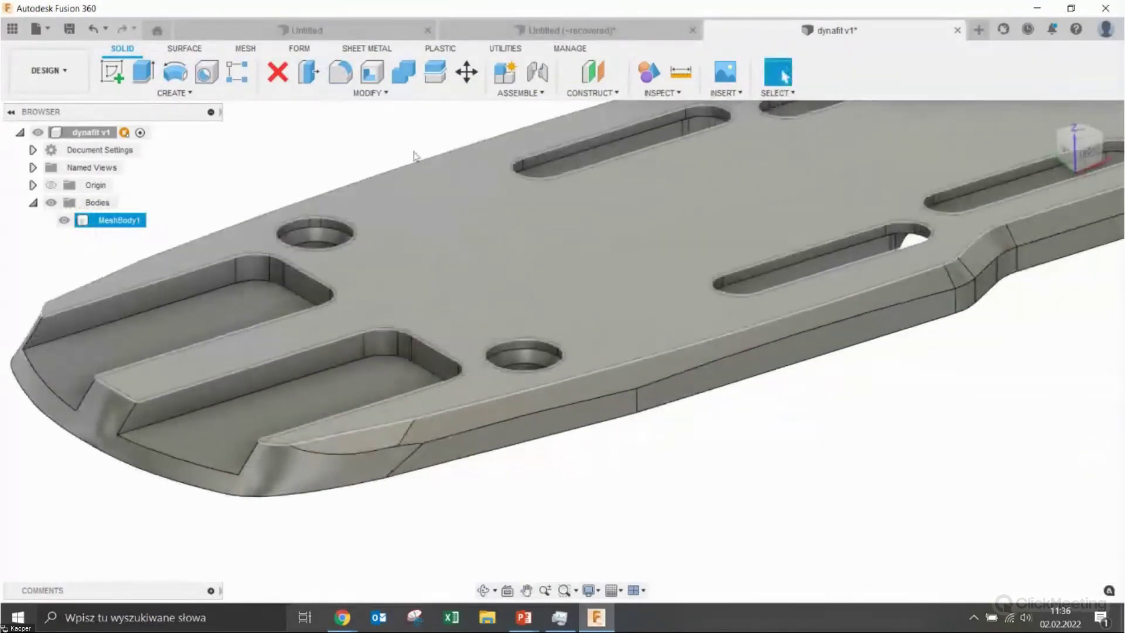
{"action": "middle_click_drag", "start_coordinate": [589, 322], "coordinate": [746, 400], "text": "shift"}
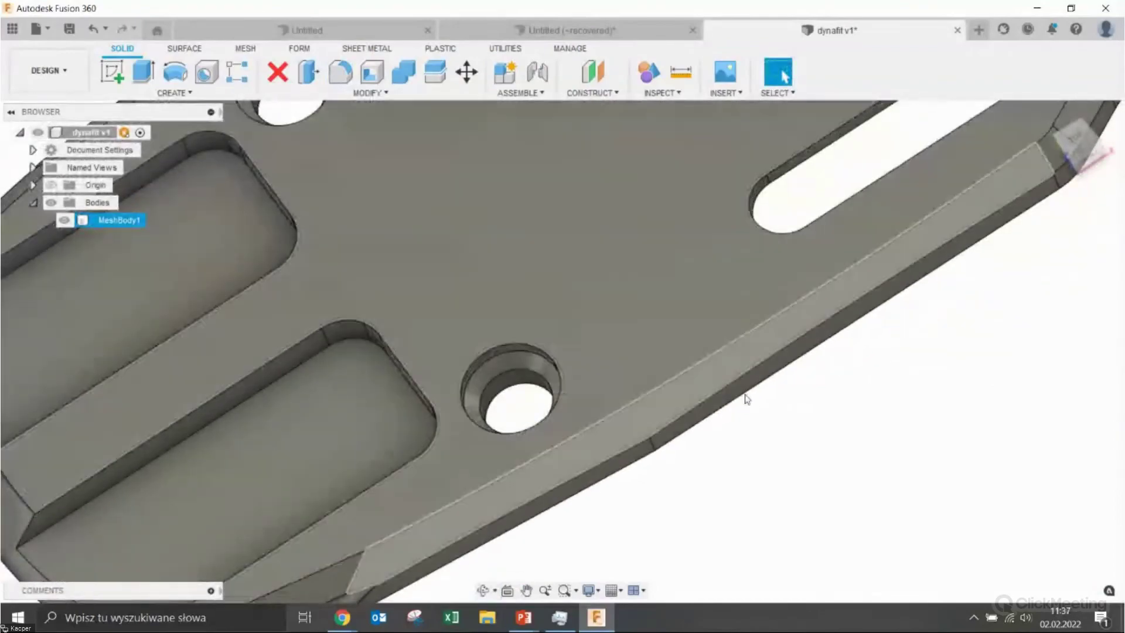
{"action": "left_click", "coordinate": [747, 400]}
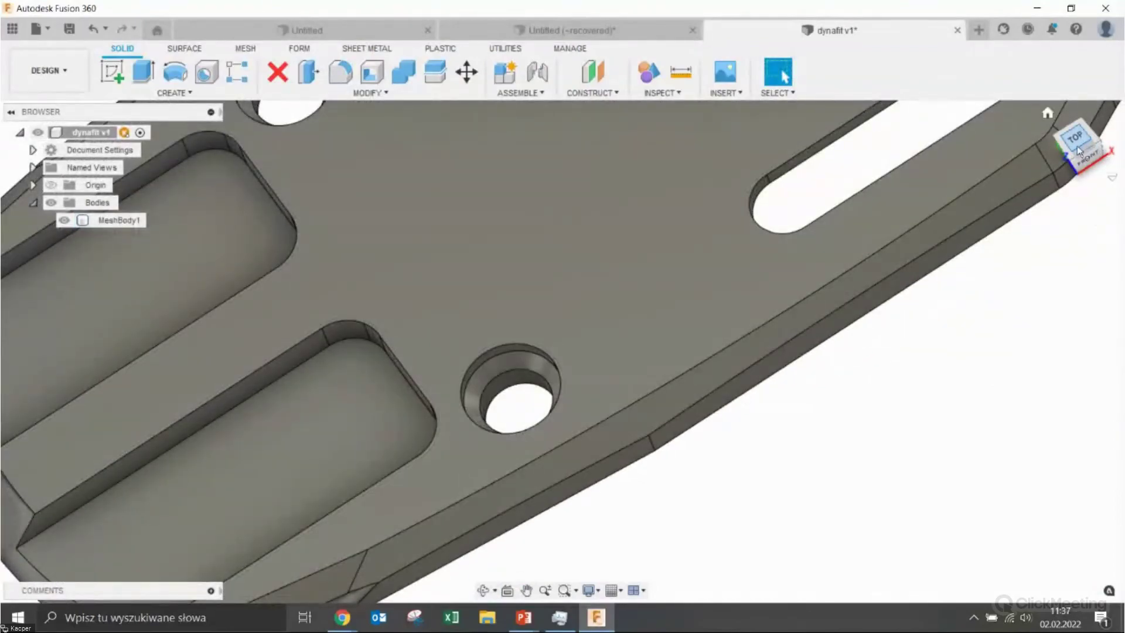
{"action": "left_click", "coordinate": [1081, 144]}
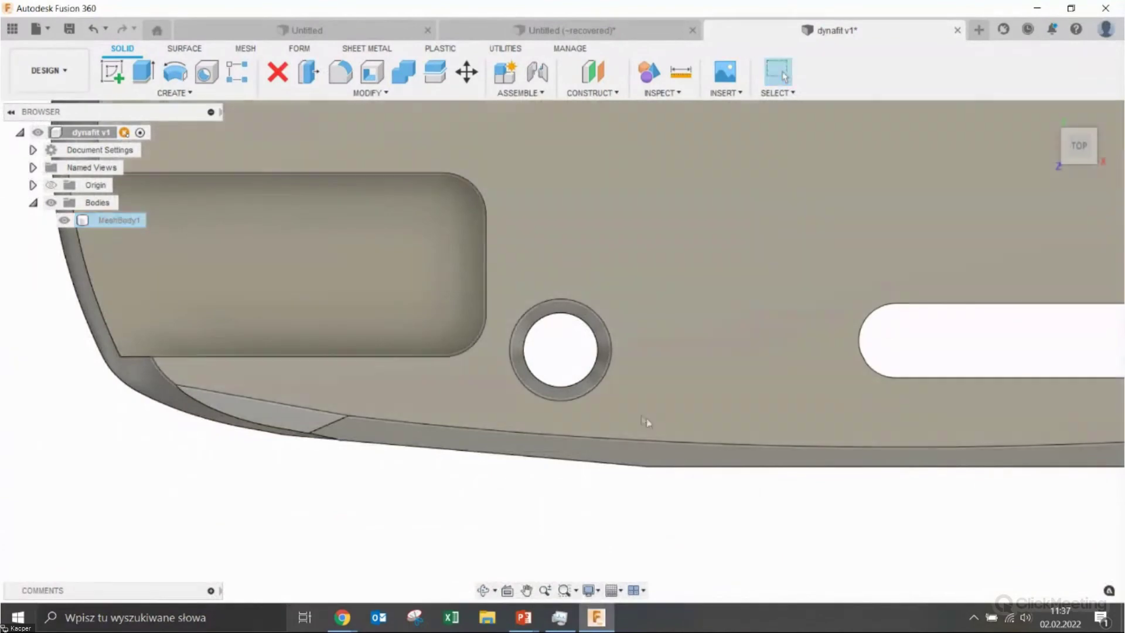
{"action": "middle_click_drag", "start_coordinate": [572, 344], "coordinate": [592, 369], "text": "shift"}
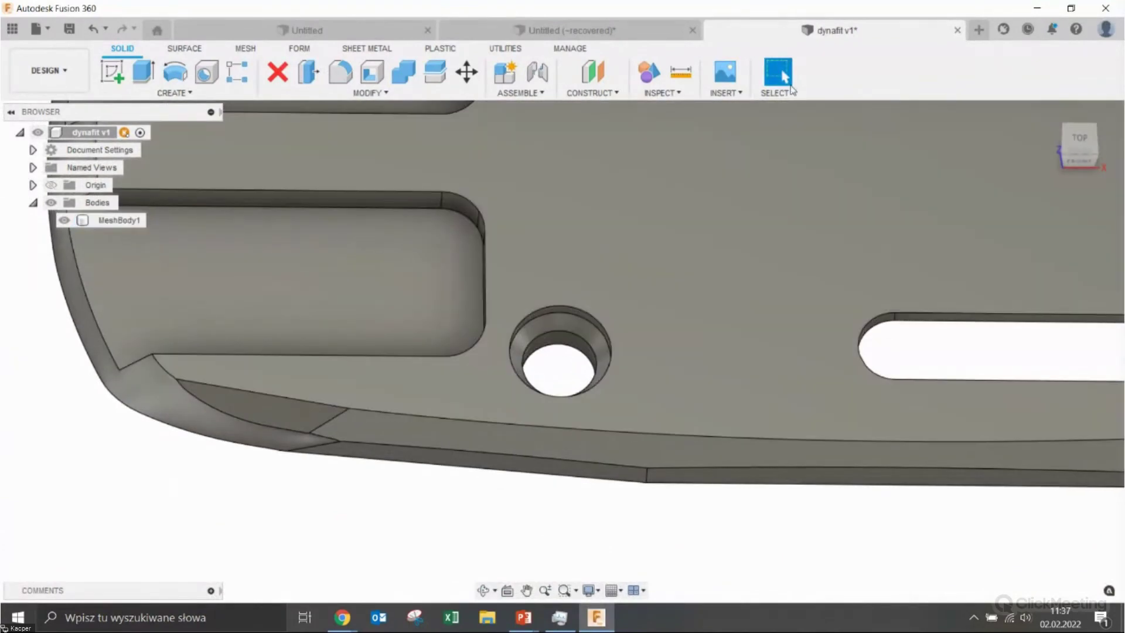
{"action": "left_click", "coordinate": [778, 93]}
{"action": "left_click", "coordinate": [445, 360]}
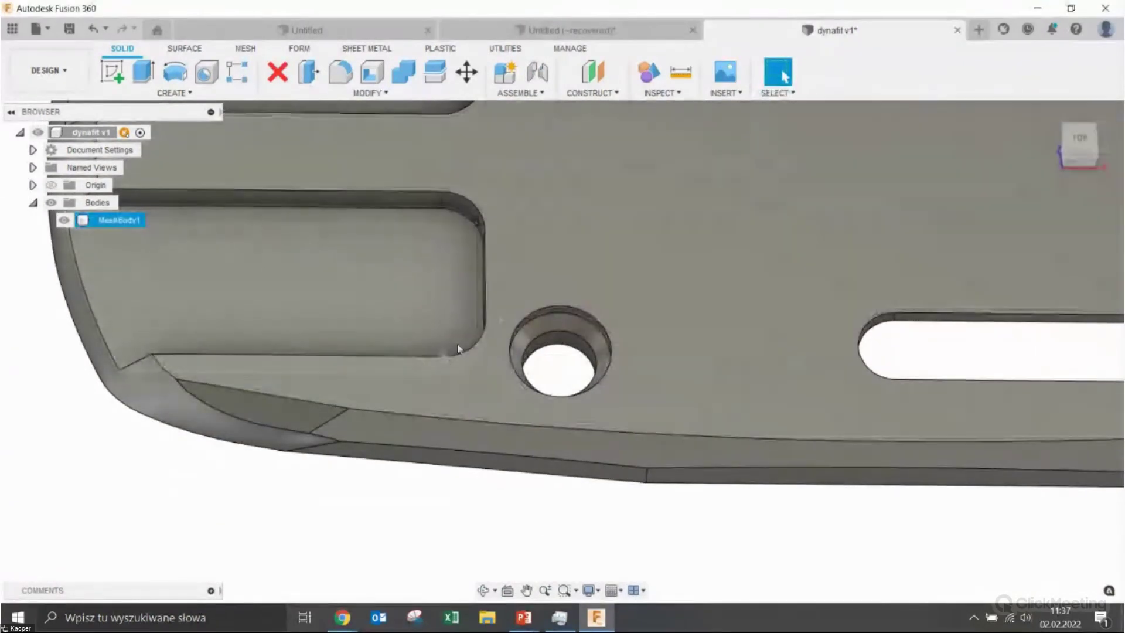
{"action": "scroll", "coordinate": [562, 353], "scroll_direction": "up", "scroll_amount": 3}
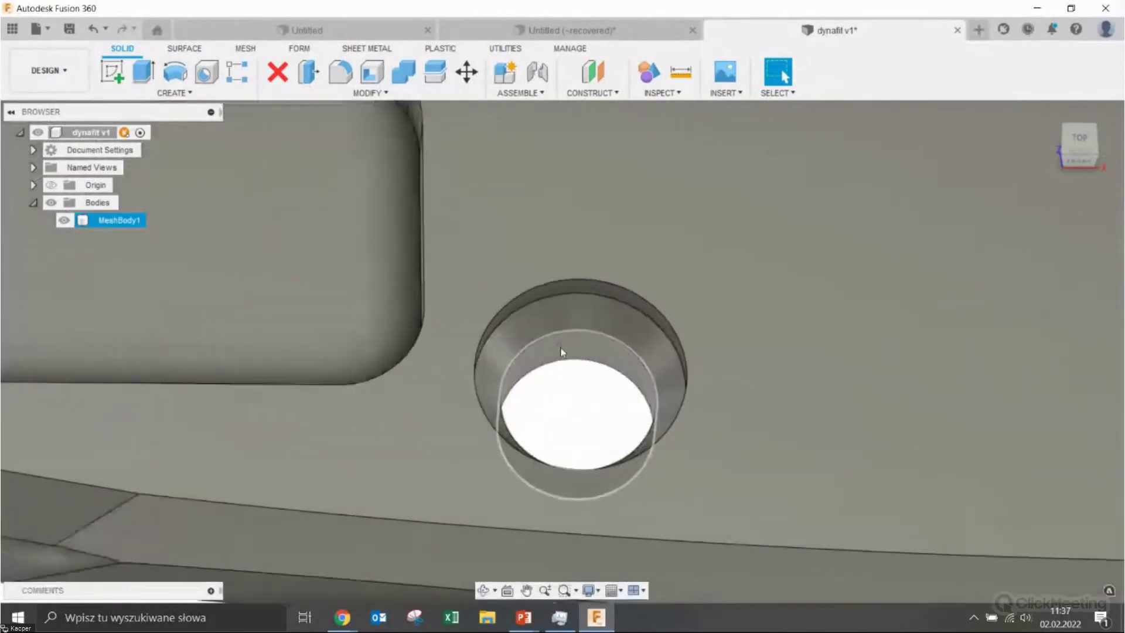
{"action": "left_click", "coordinate": [575, 284]}
{"action": "key", "text": "m"}
{"action": "left_click_drag", "start_coordinate": [580, 387], "coordinate": [731, 249]}
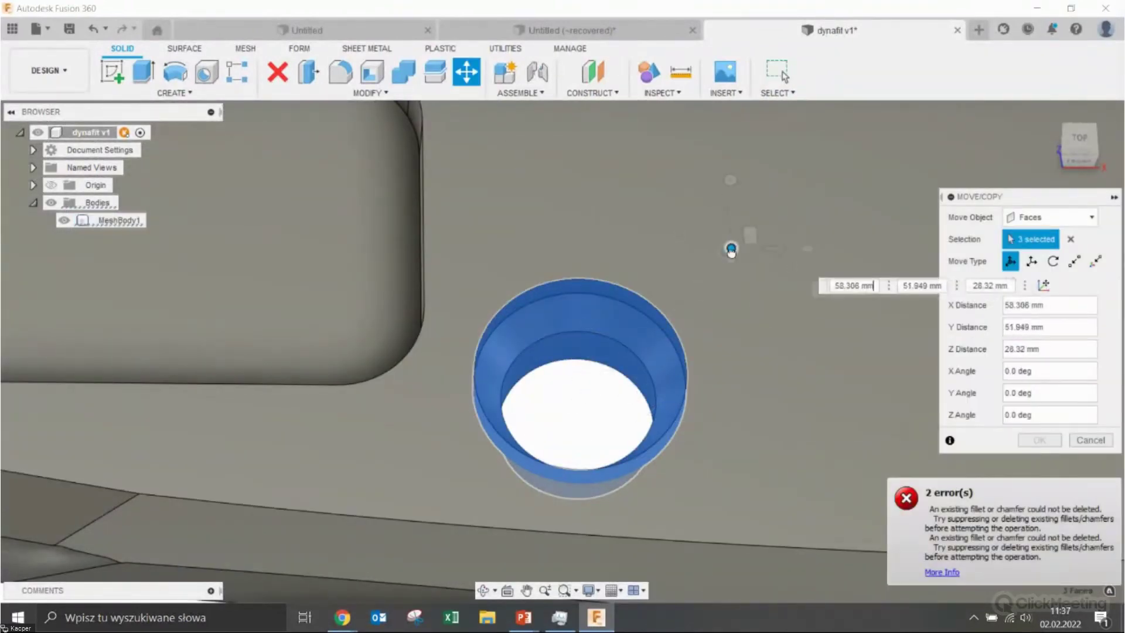
{"action": "key", "text": "Escape"}
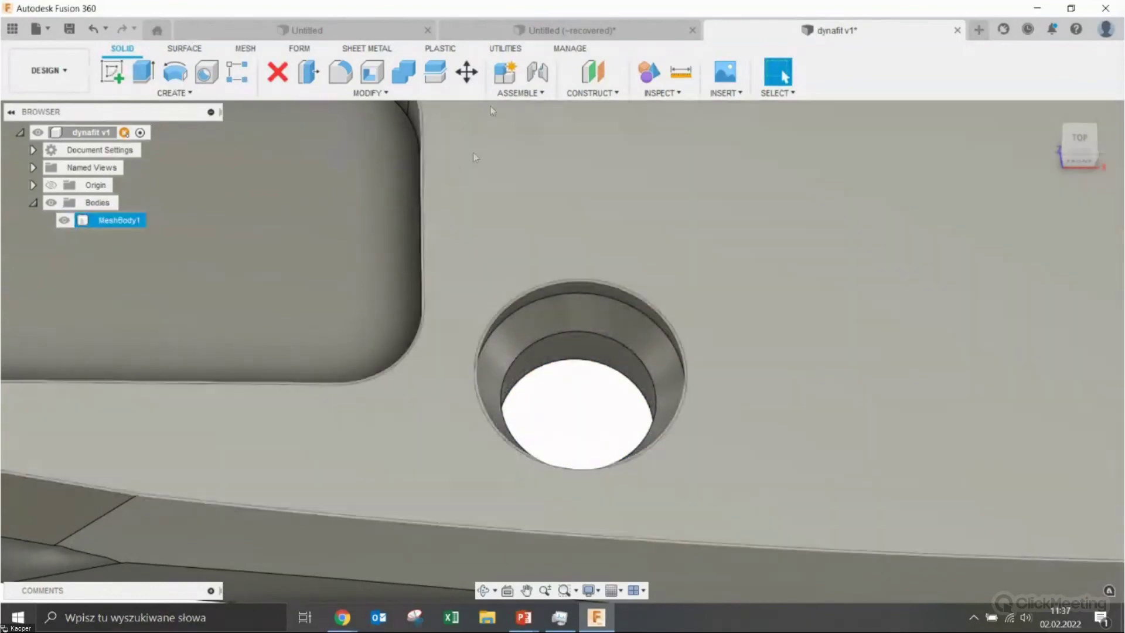
{"action": "middle_click_drag", "start_coordinate": [617, 386], "coordinate": [536, 422], "text": "shift"}
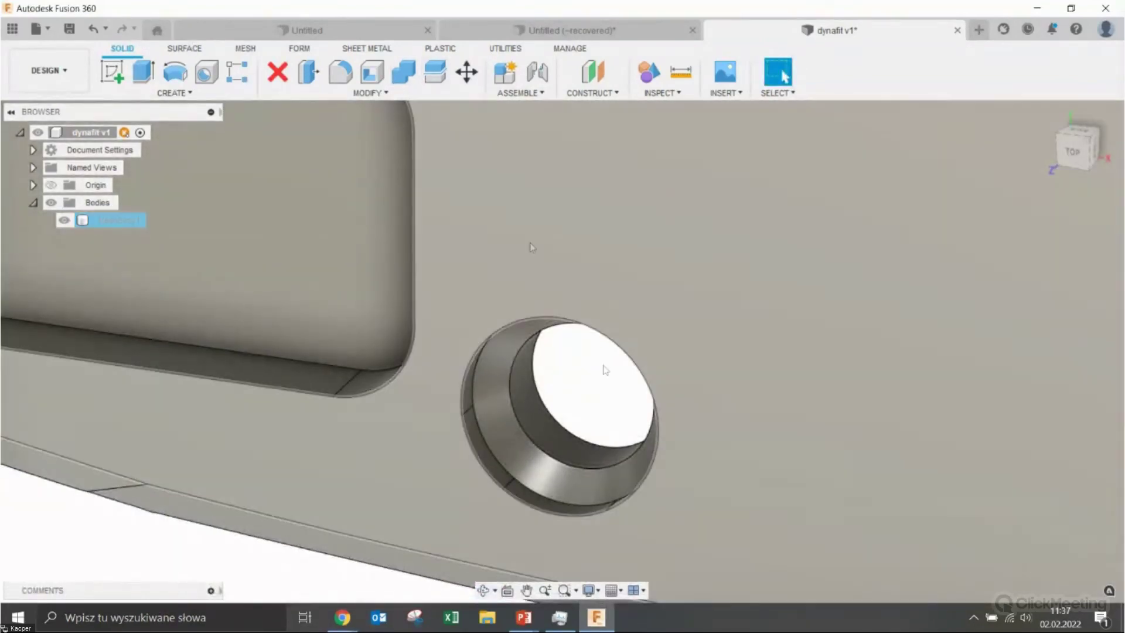
{"action": "mouse_move", "coordinate": [530, 243]}
{"action": "middle_mouse_down", "text": "shift"}
{"action": "mouse_move", "coordinate": [607, 384]}
{"action": "mouse_move", "coordinate": [557, 328]}
{"action": "middle_mouse_up", "text": "shift"}
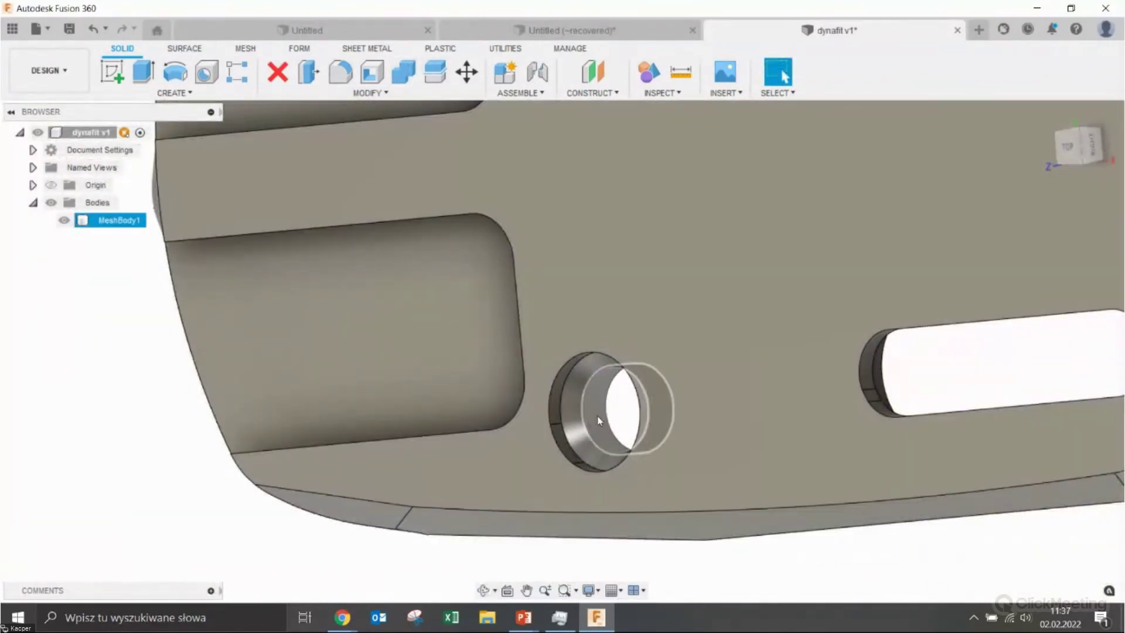
{"action": "left_click", "coordinate": [600, 419]}
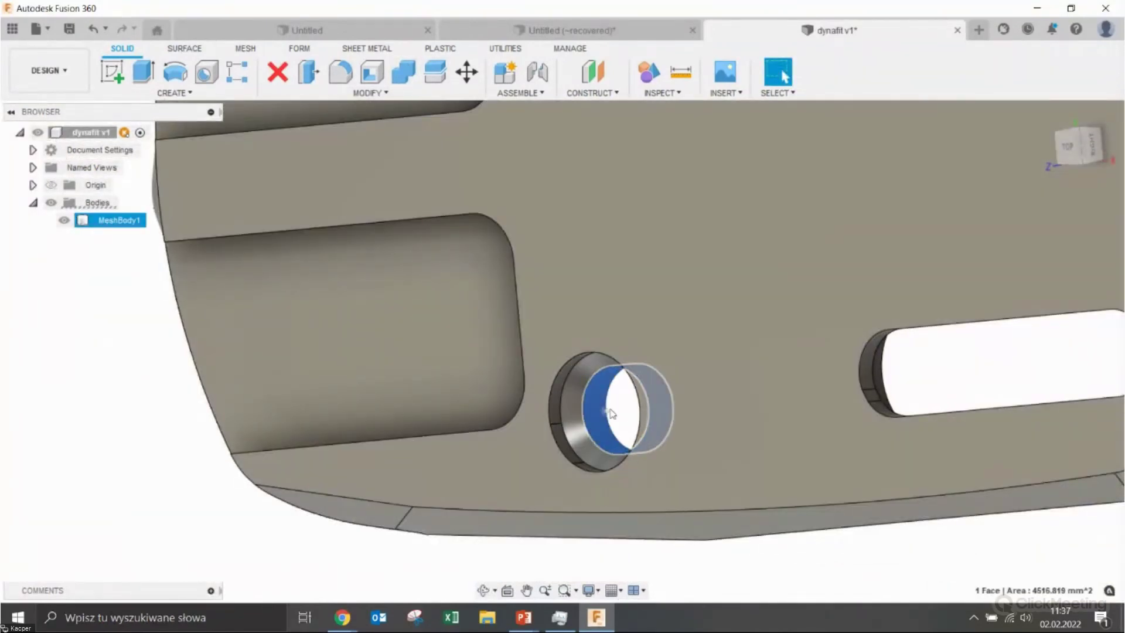
{"action": "key", "text": "q"}
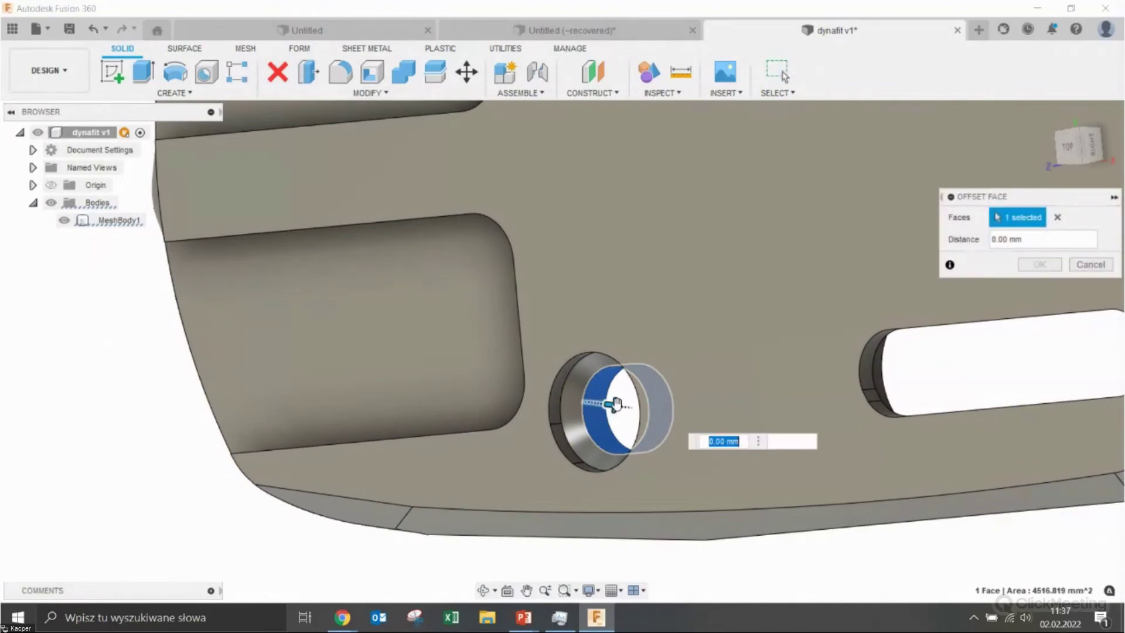
{"action": "left_click_drag", "start_coordinate": [617, 403], "coordinate": [593, 399]}
{"action": "mouse_move", "coordinate": [593, 403]}
{"action": "middle_mouse_down", "text": "shift"}
{"action": "mouse_move", "coordinate": [722, 406]}
{"action": "mouse_move", "coordinate": [582, 427]}
{"action": "middle_mouse_up", "text": "shift"}
{"action": "left_click_drag", "start_coordinate": [549, 436], "coordinate": [517, 444]}
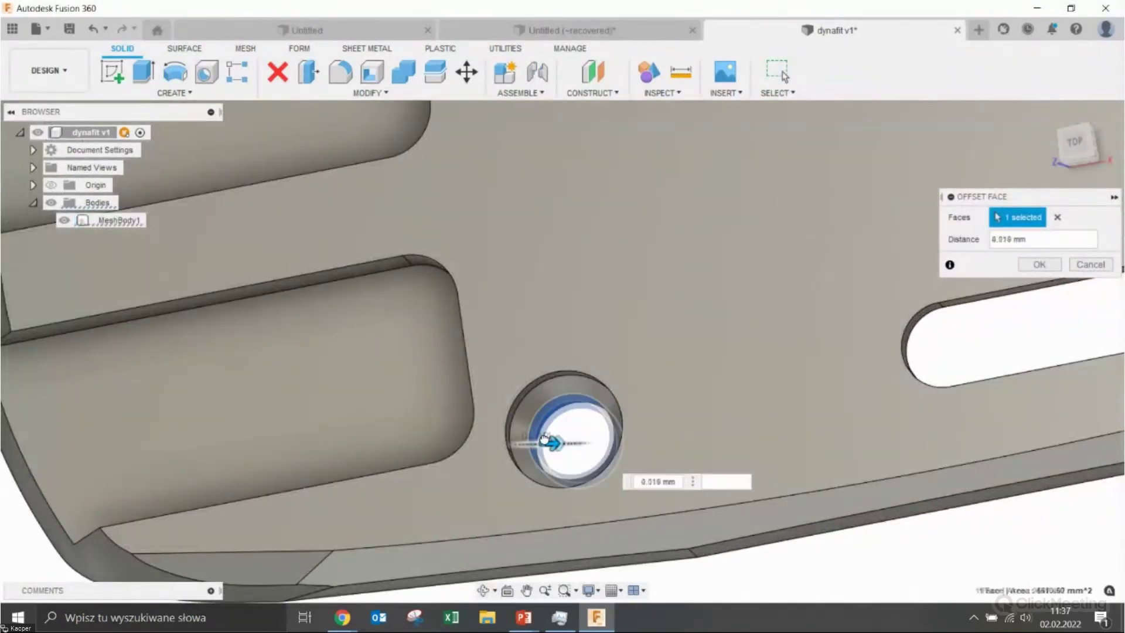
{"action": "left_click", "coordinate": [1090, 264]}
{"action": "mouse_move", "coordinate": [648, 383]}
{"action": "middle_mouse_down", "text": "shift"}
{"action": "mouse_move", "coordinate": [733, 357]}
{"action": "mouse_move", "coordinate": [763, 331]}
{"action": "mouse_move", "coordinate": [744, 352]}
{"action": "middle_mouse_up", "text": "shift"}
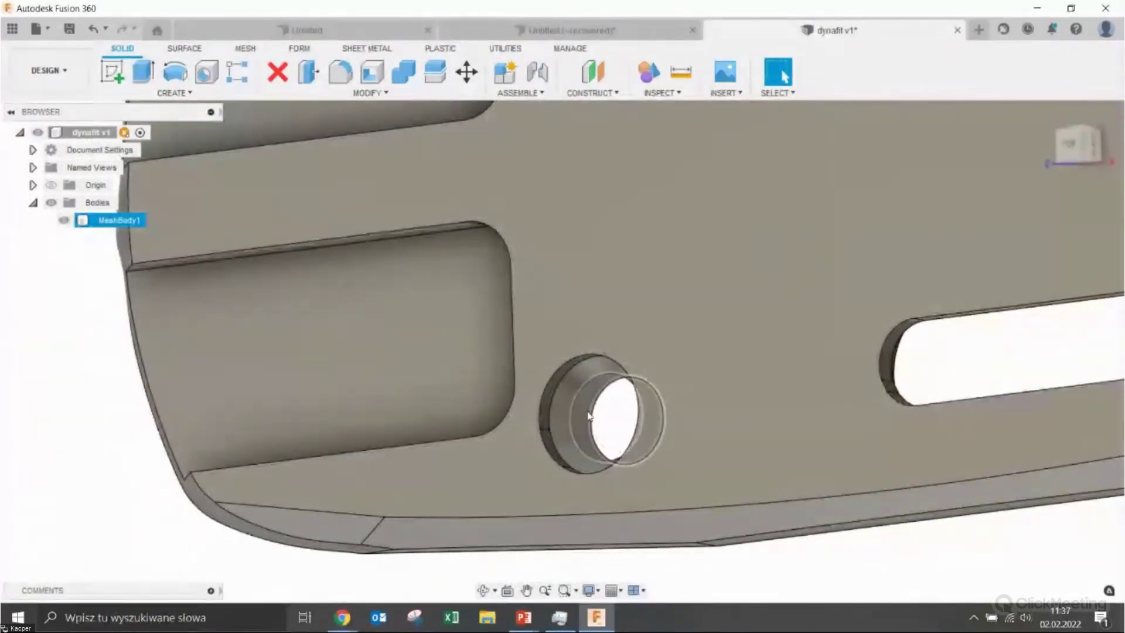
{"action": "left_click", "coordinate": [589, 386]}
{"action": "left_click", "coordinate": [561, 382]}
{"action": "scroll", "coordinate": [556, 399], "scroll_direction": "up", "scroll_amount": 3}
{"action": "scroll", "coordinate": [555, 399], "scroll_direction": "down", "scroll_amount": 3}
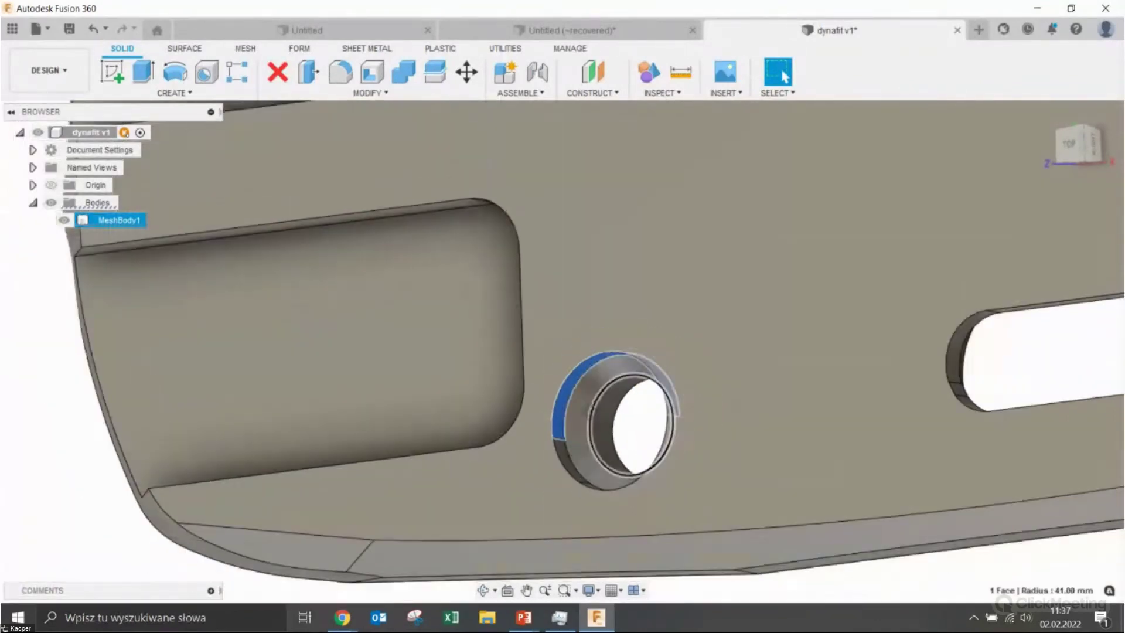
{"action": "middle_click_drag", "start_coordinate": [556, 399], "coordinate": [590, 475], "text": "shift"}
{"action": "left_click", "coordinate": [590, 475]}
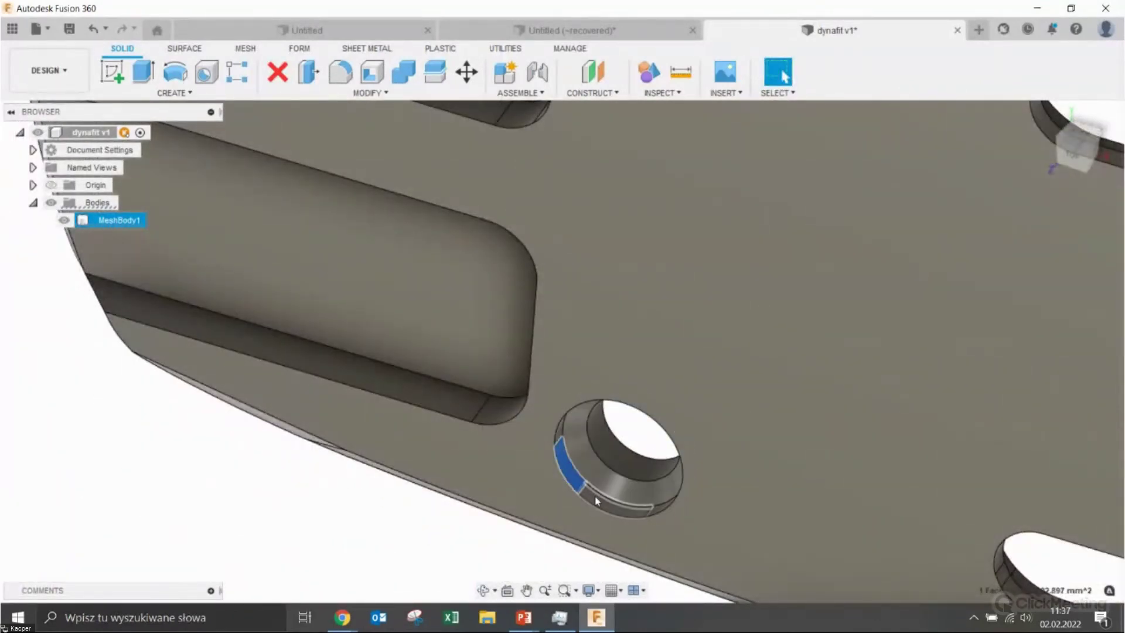
{"action": "scroll", "coordinate": [660, 512], "scroll_direction": "up", "scroll_amount": 2}
{"action": "scroll", "coordinate": [651, 492], "scroll_direction": "up", "scroll_amount": 2}
{"action": "scroll", "coordinate": [646, 470], "scroll_direction": "up", "scroll_amount": 2}
{"action": "left_click", "coordinate": [631, 423], "text": "ctrl"}
{"action": "middle_click_drag", "start_coordinate": [631, 423], "coordinate": [544, 136], "text": "shift"}
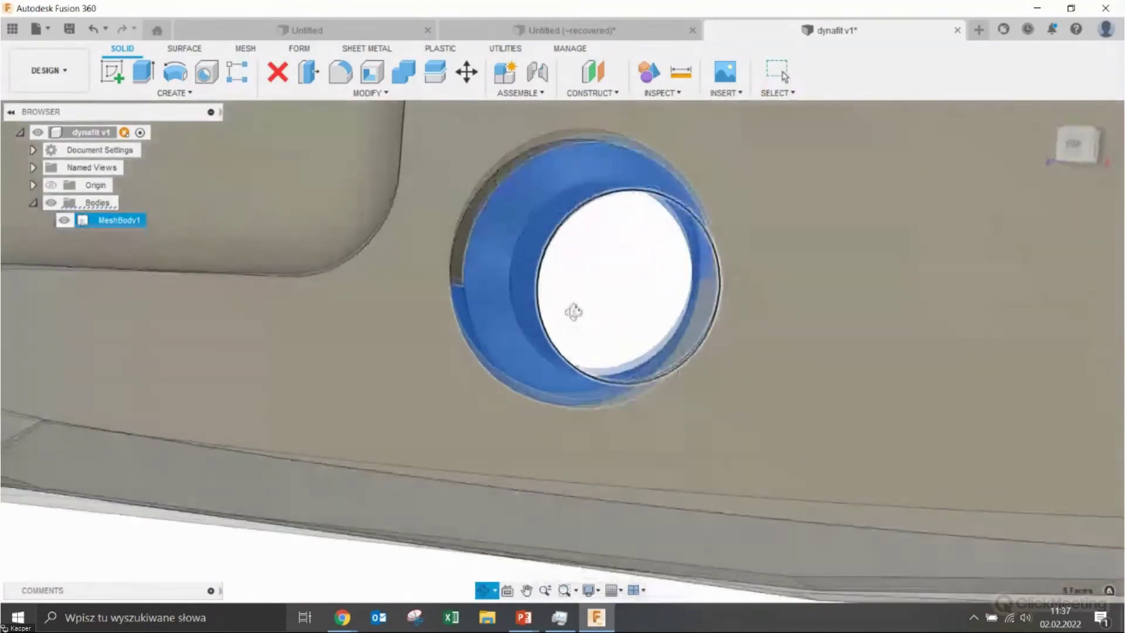
{"action": "left_click", "coordinate": [603, 176], "text": "ctrl"}
{"action": "mouse_move", "coordinate": [603, 176]}
{"action": "middle_mouse_down", "text": "shift"}
{"action": "mouse_move", "coordinate": [631, 244]}
{"action": "mouse_move", "coordinate": [564, 346]}
{"action": "middle_mouse_up", "text": "shift"}
{"action": "left_click", "coordinate": [466, 71]}
{"action": "left_click_drag", "start_coordinate": [564, 346], "coordinate": [648, 299]}
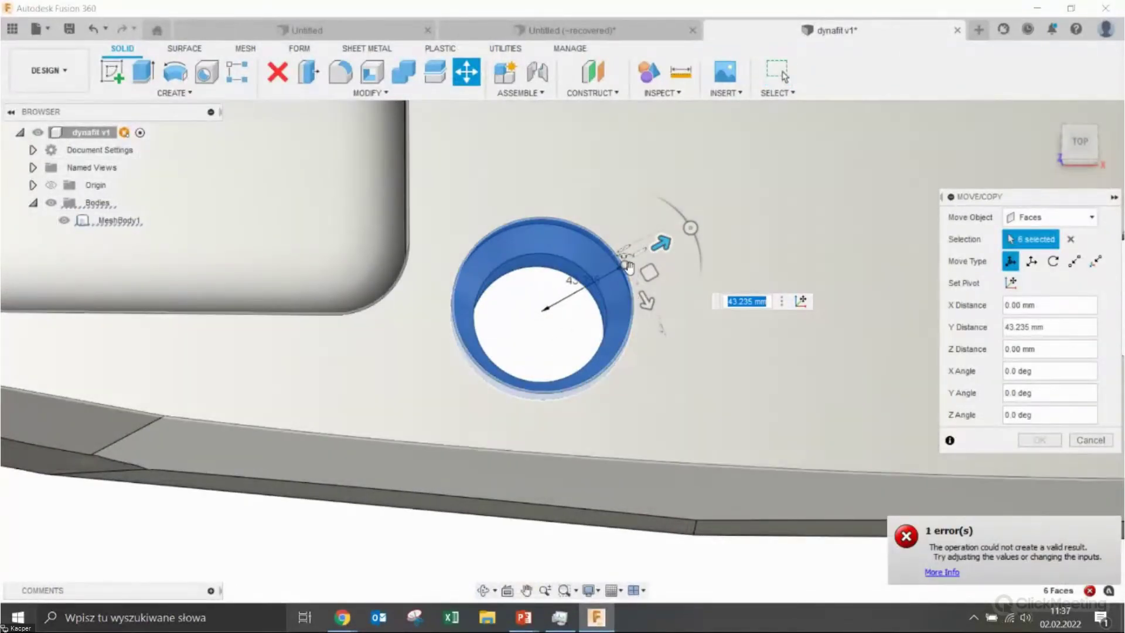
{"action": "left_click_drag", "start_coordinate": [572, 293], "coordinate": [591, 392]}
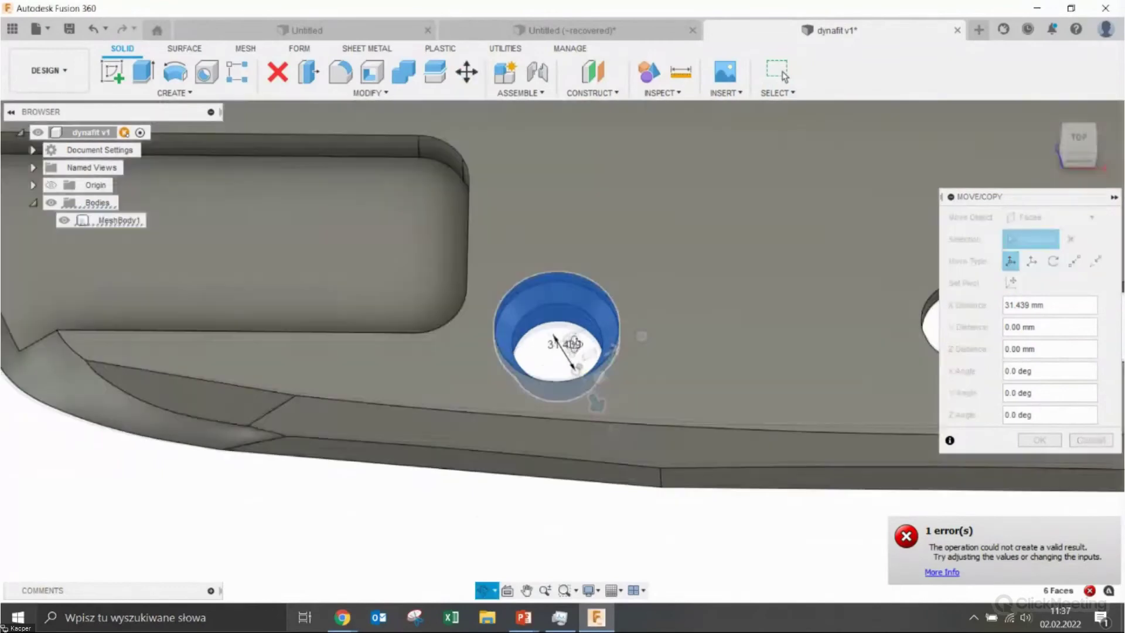
{"action": "middle_click_drag", "start_coordinate": [590, 392], "coordinate": [826, 480], "text": "shift"}
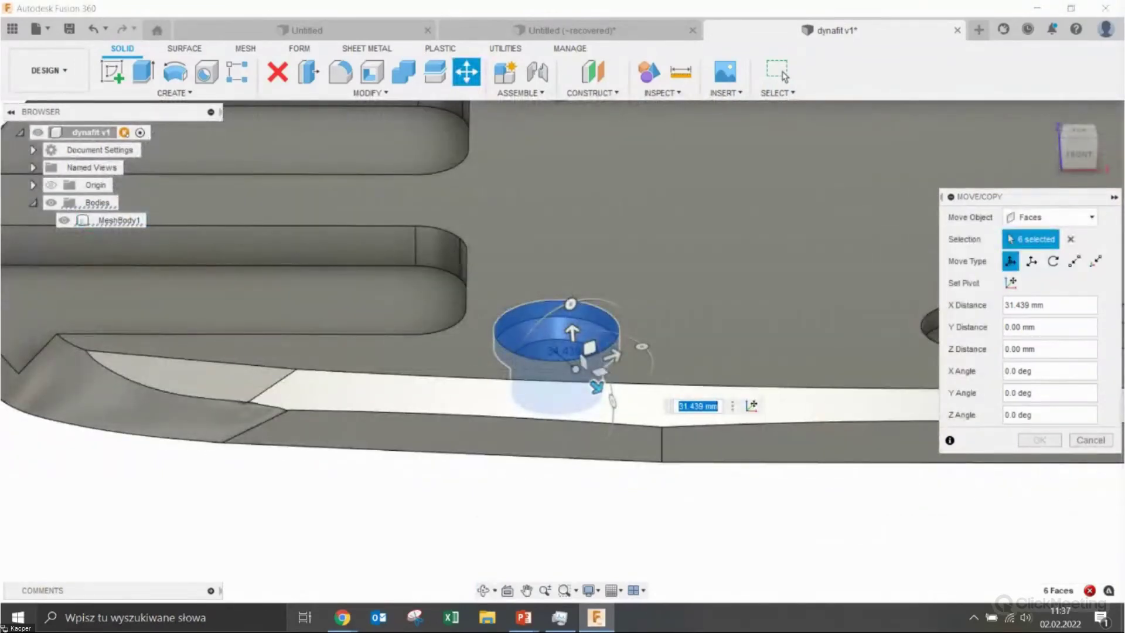
{"action": "key", "text": "Escape"}
{"action": "scroll", "coordinate": [595, 510], "scroll_direction": "down", "scroll_amount": 5}
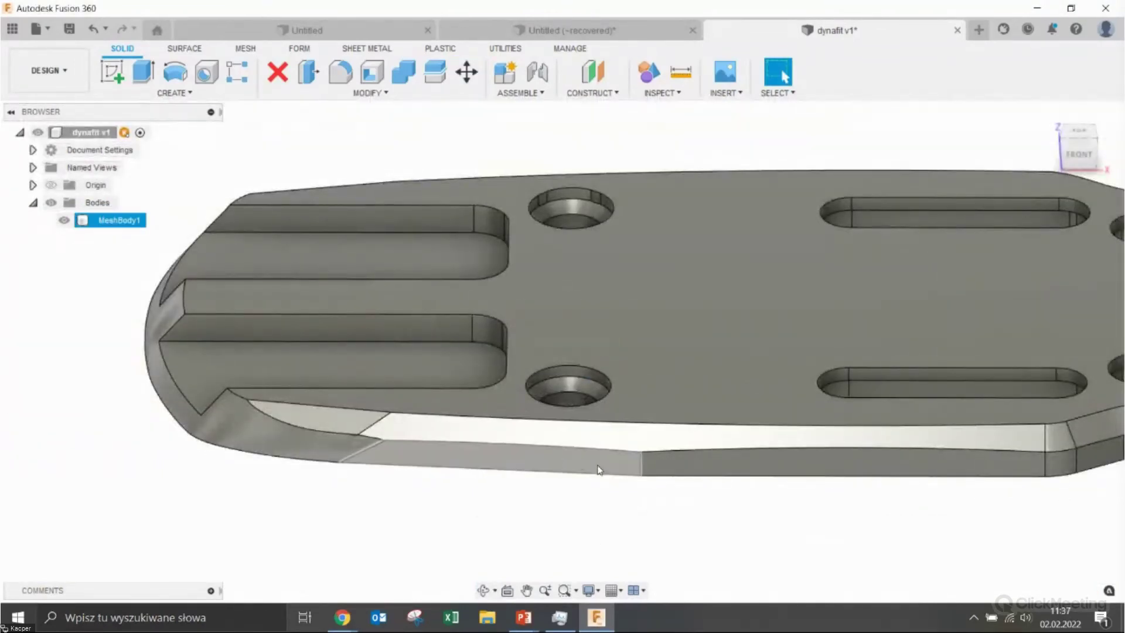
Orbit, pan and zoom in to look down on the solid plate's hole
{"action": "left_click_drag", "start_coordinate": [674, 409], "coordinate": [692, 436]}
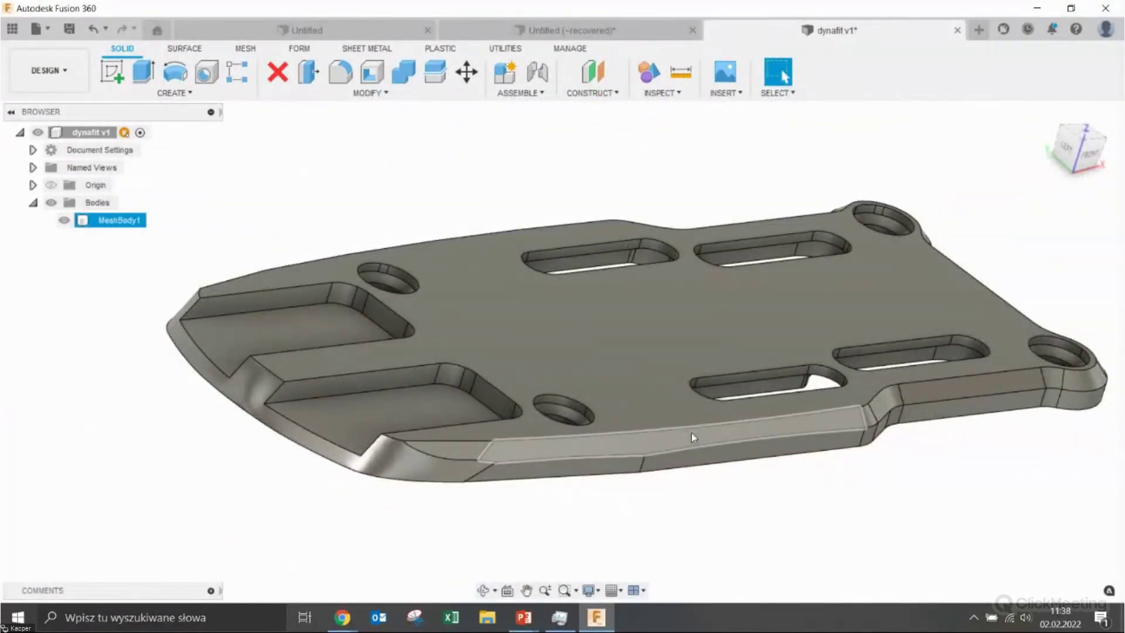
{"action": "middle_click_drag", "start_coordinate": [664, 353], "coordinate": [612, 392]}
{"action": "scroll", "coordinate": [642, 412], "scroll_direction": "up", "scroll_amount": 1}
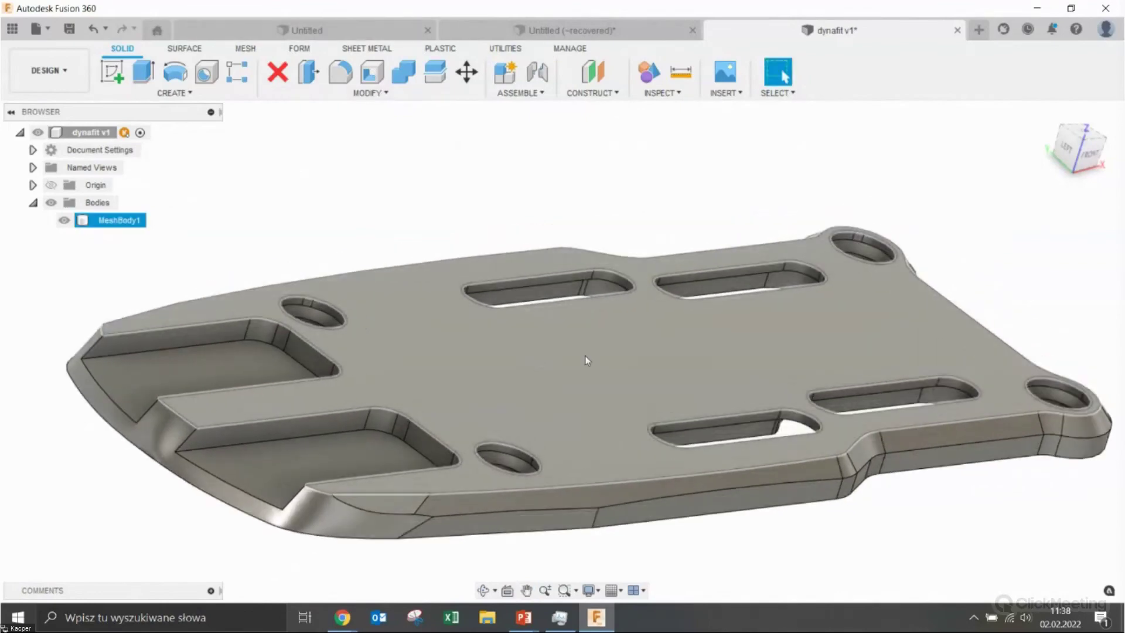
{"action": "scroll", "coordinate": [642, 416], "scroll_direction": "up", "scroll_amount": 3}
{"action": "scroll", "coordinate": [644, 422], "scroll_direction": "up", "scroll_amount": 3}
{"action": "scroll", "coordinate": [645, 428], "scroll_direction": "up", "scroll_amount": 3}
{"action": "middle_click_drag", "start_coordinate": [645, 427], "coordinate": [528, 369], "text": "shift"}
{"action": "scroll", "coordinate": [574, 392], "scroll_direction": "up", "scroll_amount": 3}
{"action": "scroll", "coordinate": [571, 391], "scroll_direction": "up", "scroll_amount": 2}
{"action": "key", "text": "Escape"}
{"action": "scroll", "coordinate": [518, 363], "scroll_direction": "up", "scroll_amount": 3}
{"action": "scroll", "coordinate": [514, 357], "scroll_direction": "up", "scroll_amount": 2}
Select a hole rim face, deselect MeshBody1, and show all open windows
{"action": "left_click", "coordinate": [512, 354]}
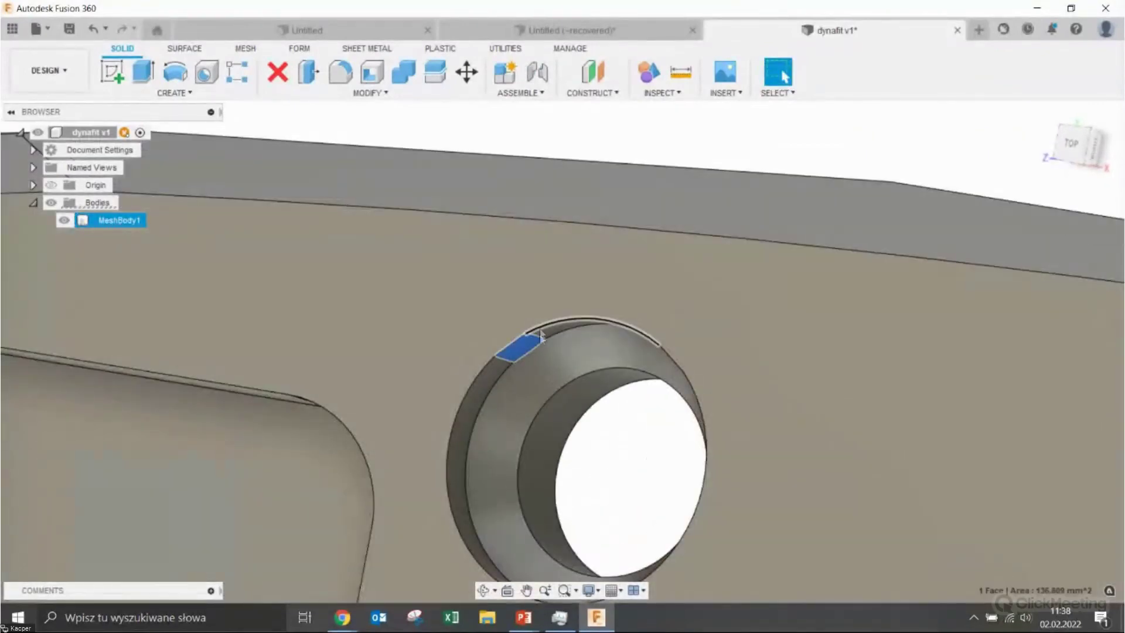
{"action": "scroll", "coordinate": [560, 382], "scroll_direction": "down", "scroll_amount": 3}
{"action": "scroll", "coordinate": [561, 382], "scroll_direction": "down", "scroll_amount": 3}
{"action": "mouse_move", "coordinate": [560, 382]}
{"action": "middle_mouse_down", "text": "shift"}
{"action": "mouse_move", "coordinate": [716, 327]}
{"action": "mouse_move", "coordinate": [1025, 484]}
{"action": "mouse_move", "coordinate": [683, 297]}
{"action": "mouse_move", "coordinate": [648, 329]}
{"action": "mouse_move", "coordinate": [315, 460]}
{"action": "middle_mouse_up", "text": "shift"}
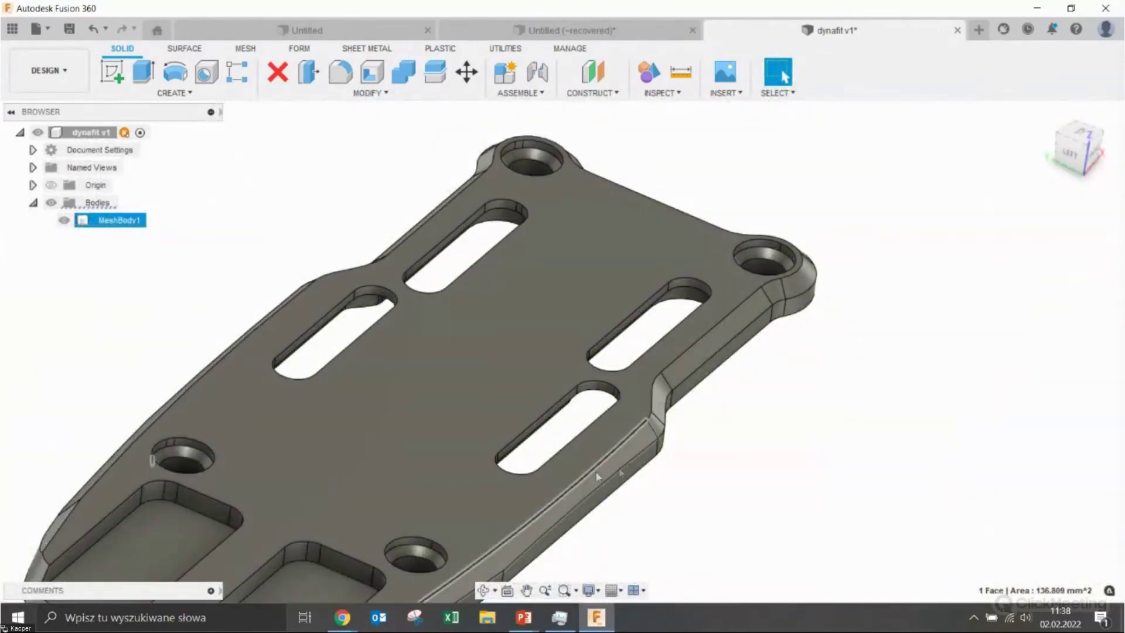
{"action": "left_click", "coordinate": [688, 504]}
{"action": "middle_click_drag", "start_coordinate": [688, 504], "coordinate": [530, 607], "text": "shift"}
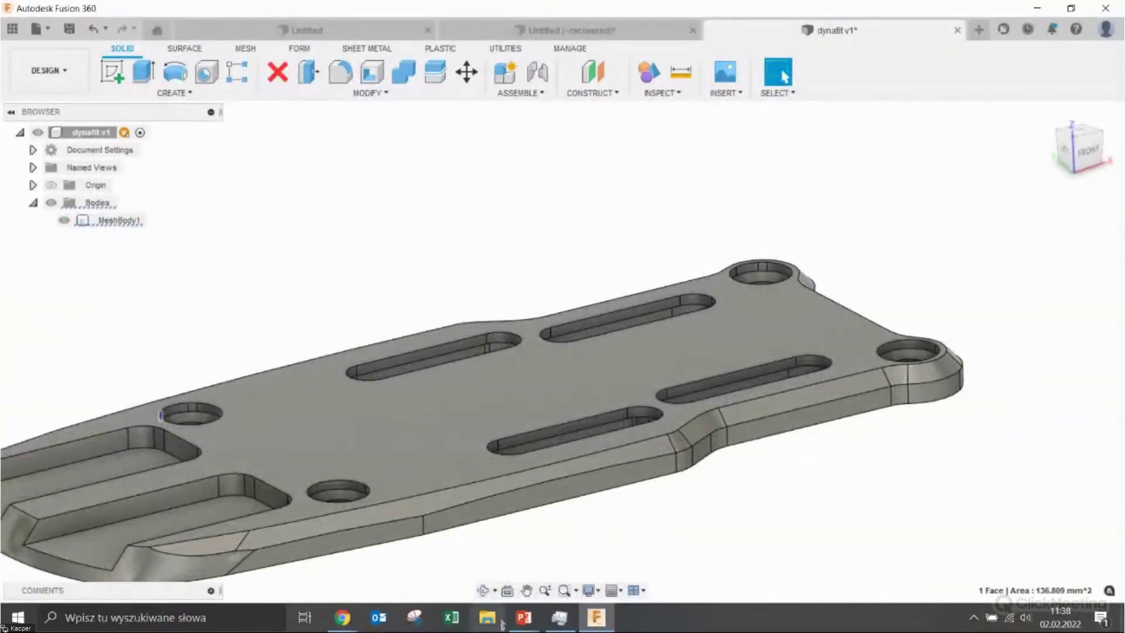
{"action": "left_click", "coordinate": [304, 617]}
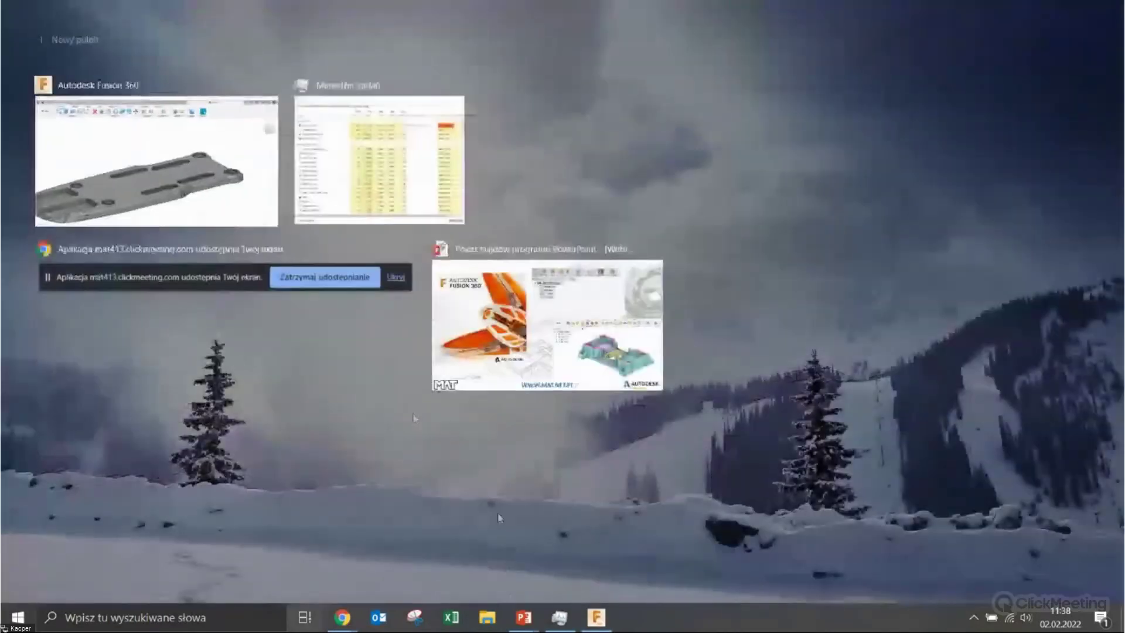
Advance the PowerPoint slideshow through the social-media and final contact slides, then exit
{"action": "left_click", "coordinate": [472, 375]}
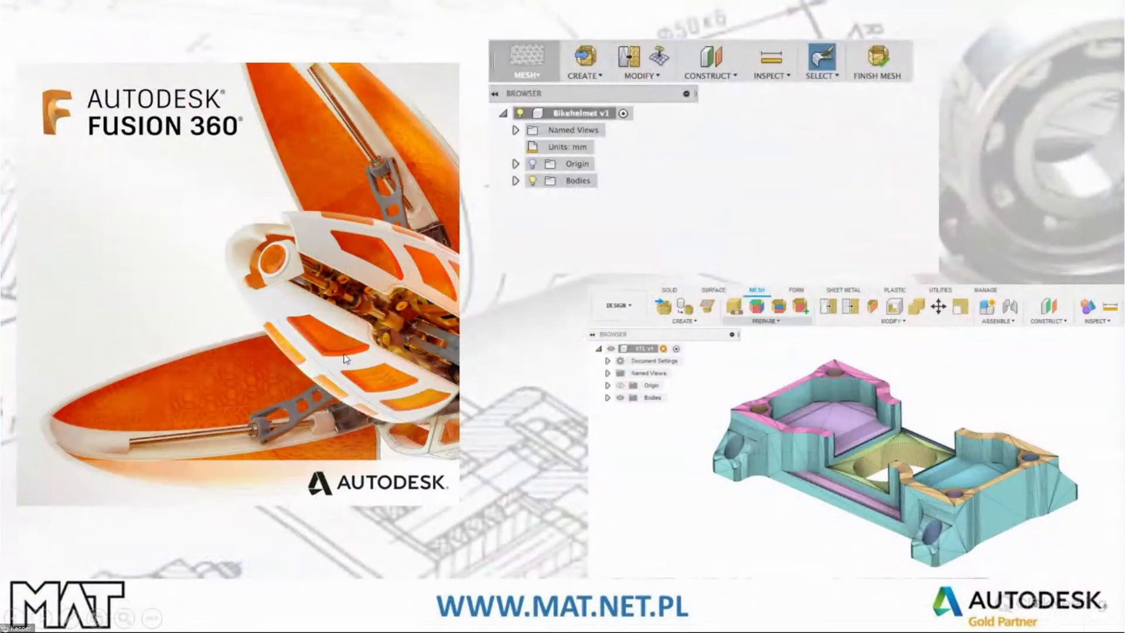
{"action": "left_click", "coordinate": [266, 321]}
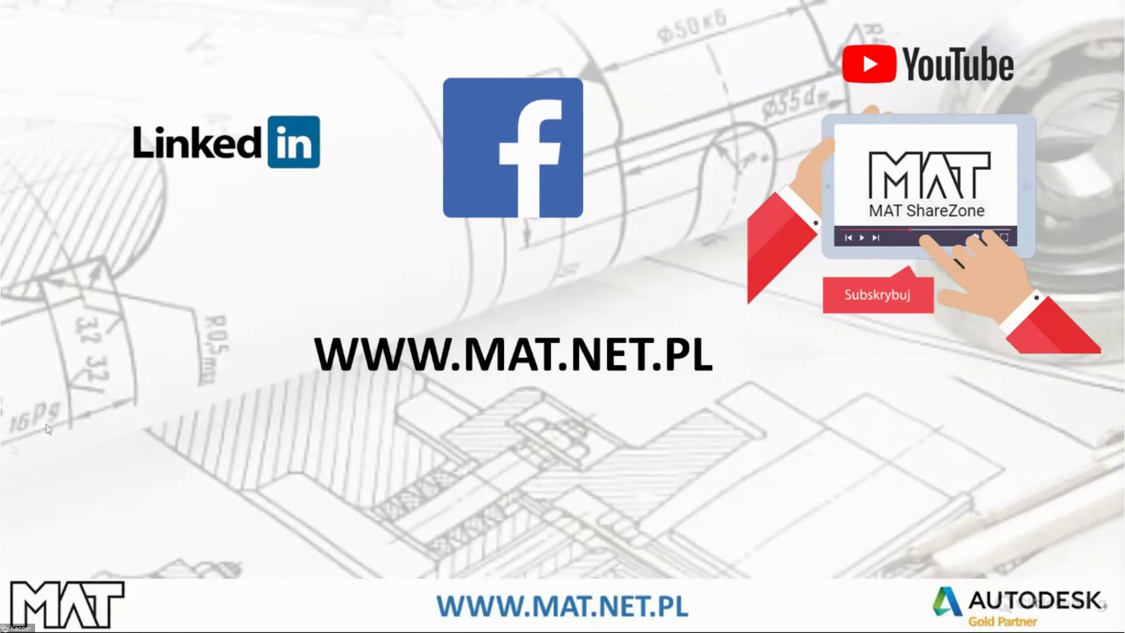
{"action": "left_click", "coordinate": [288, 434]}
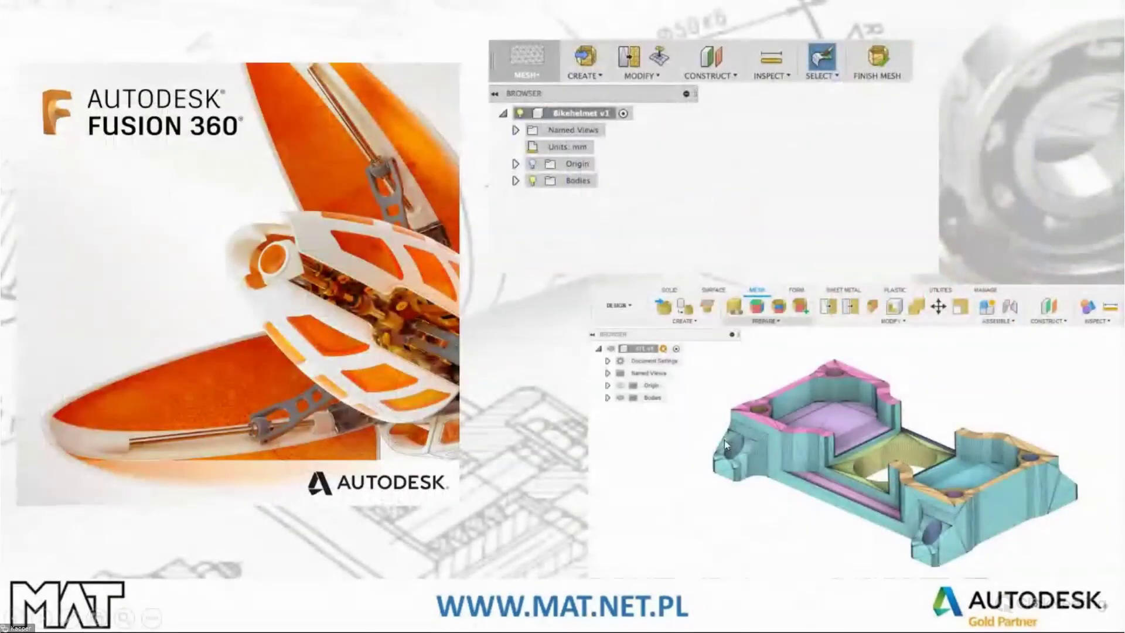
{"action": "key", "text": "super+Tab"}
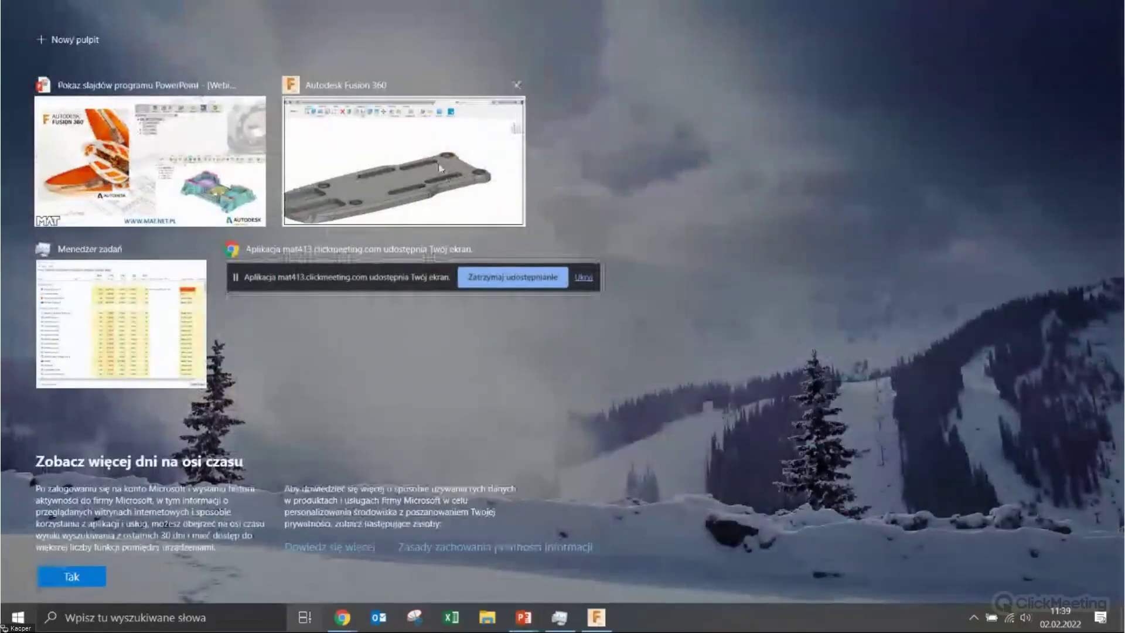
Repair the scanned mesh in the recovered Untitled design with Rebuild at density 113
{"action": "left_click", "coordinate": [404, 147]}
{"action": "left_click", "coordinate": [616, 30]}
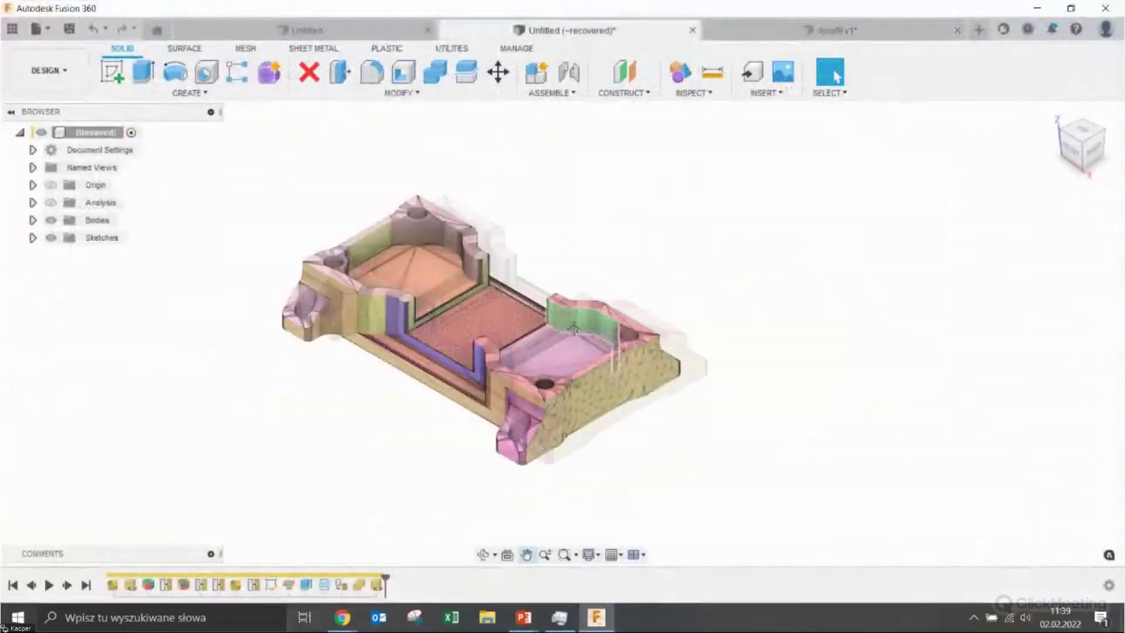
{"action": "left_click", "coordinate": [246, 48]}
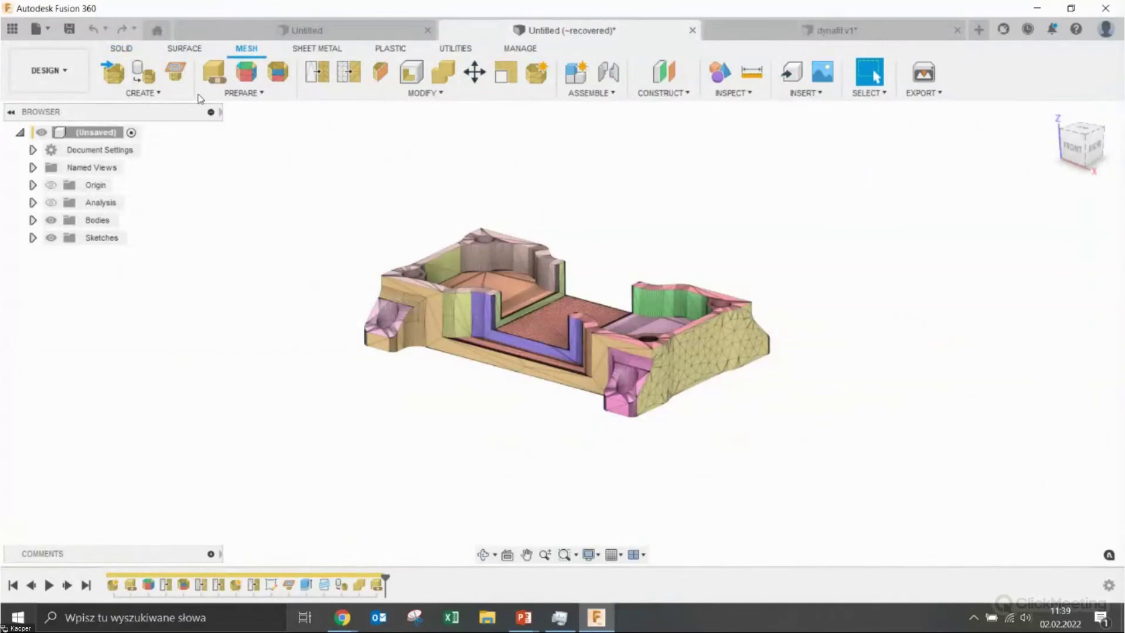
{"action": "left_click", "coordinate": [214, 71]}
{"action": "left_click", "coordinate": [1009, 233]}
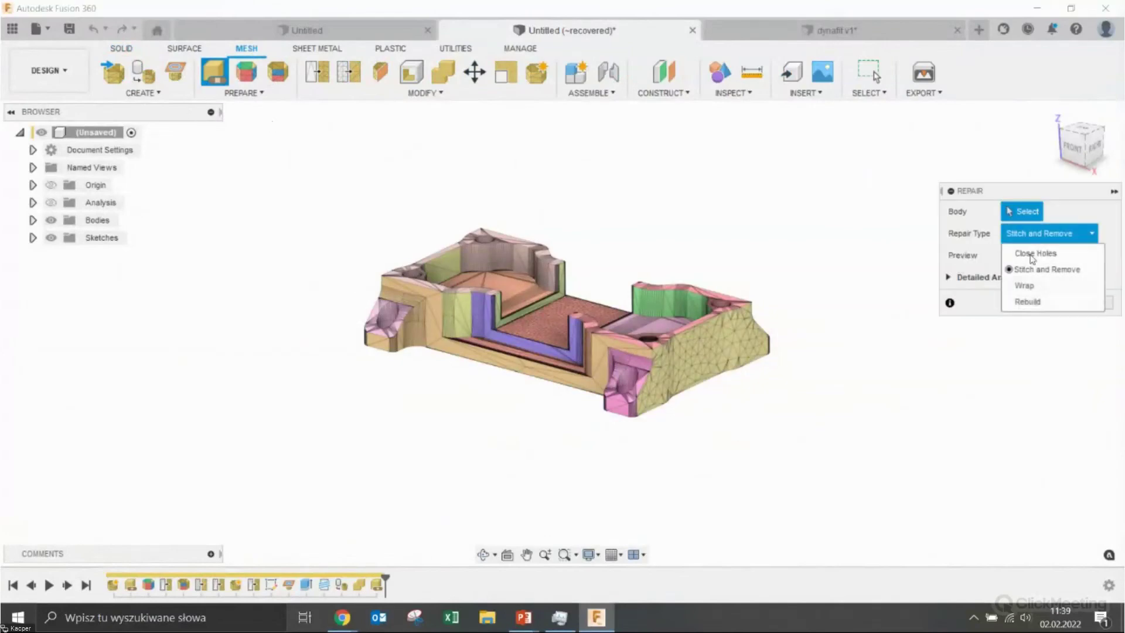
{"action": "left_click", "coordinate": [1029, 301]}
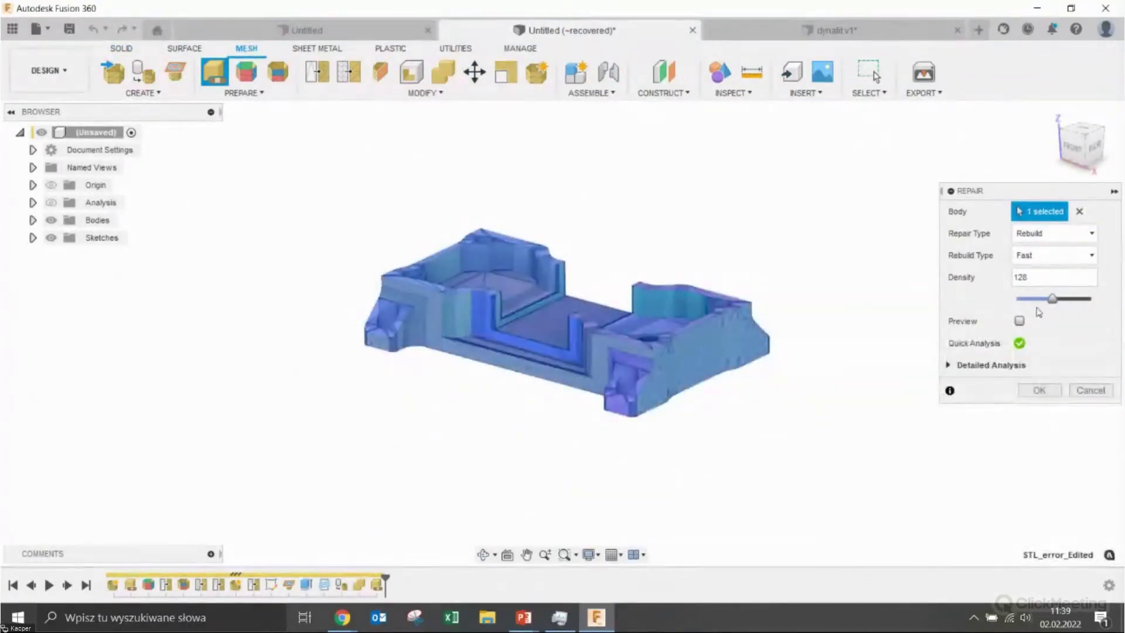
{"action": "left_click_drag", "start_coordinate": [1050, 304], "coordinate": [1032, 306]}
{"action": "left_click", "coordinate": [1046, 389]}
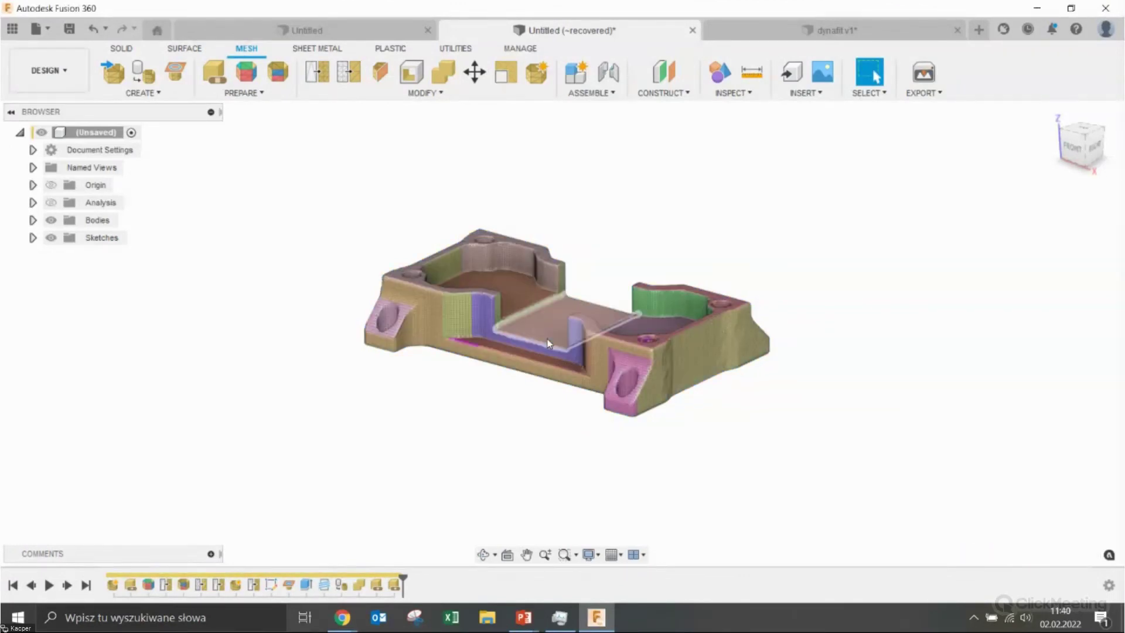
Zoom and orbit around the rebuilt mesh body to view it whole
{"action": "scroll", "coordinate": [538, 415], "scroll_direction": "up", "scroll_amount": 1}
{"action": "scroll", "coordinate": [558, 389], "scroll_direction": "up", "scroll_amount": 3}
{"action": "scroll", "coordinate": [558, 389], "scroll_direction": "up", "scroll_amount": 3}
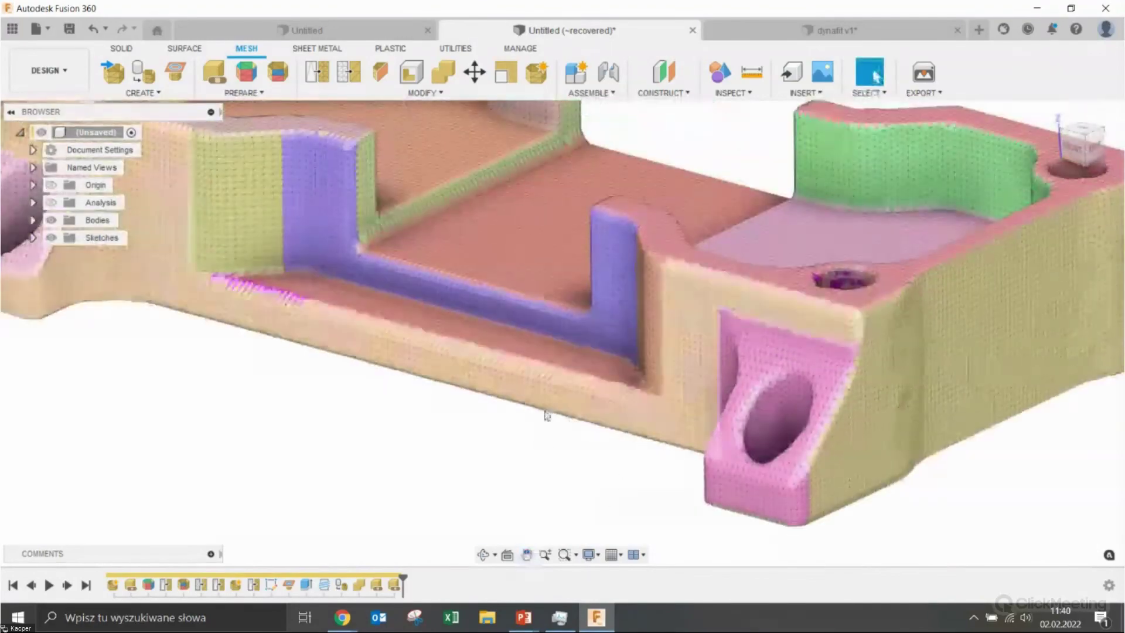
{"action": "middle_click_drag", "start_coordinate": [547, 409], "coordinate": [498, 474], "text": "shift"}
{"action": "key", "text": "Escape"}
{"action": "key", "text": "F6"}
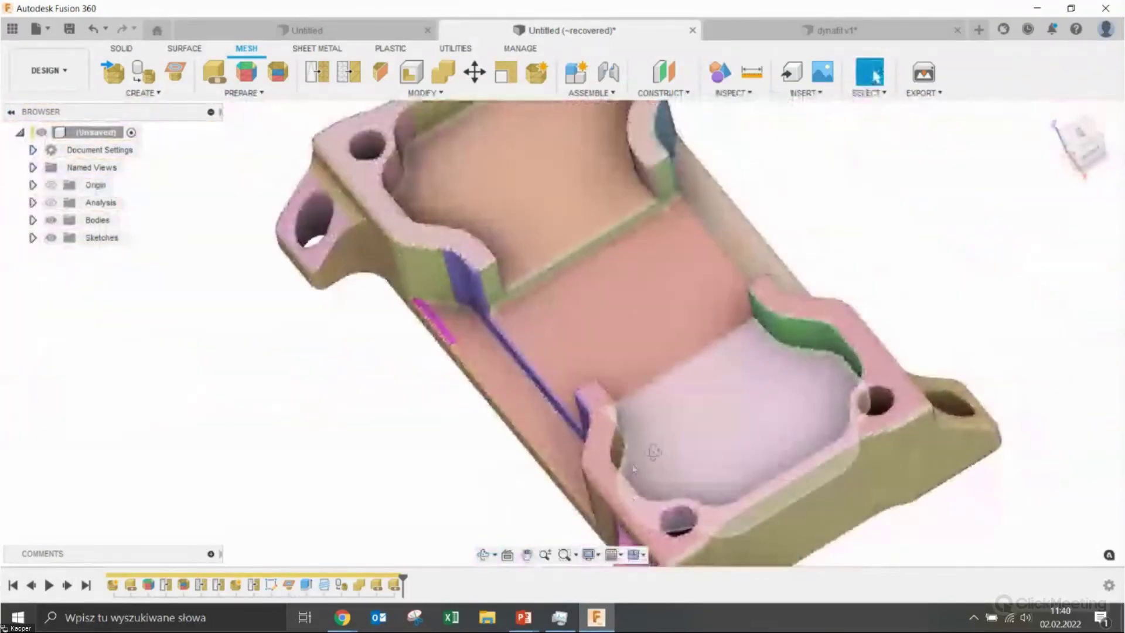
{"action": "middle_click_drag", "start_coordinate": [647, 452], "coordinate": [509, 223], "text": "shift"}
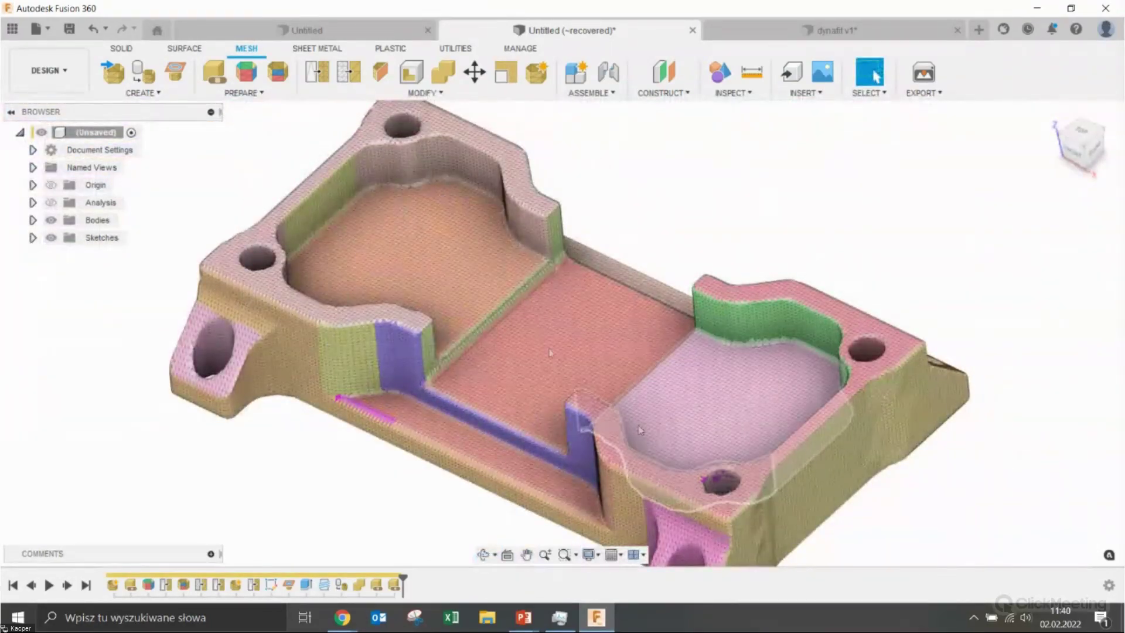
Pick the left pocket floor for a remesh, cancel it, and open Modify
{"action": "left_click", "coordinate": [317, 72]}
{"action": "left_click", "coordinate": [490, 266]}
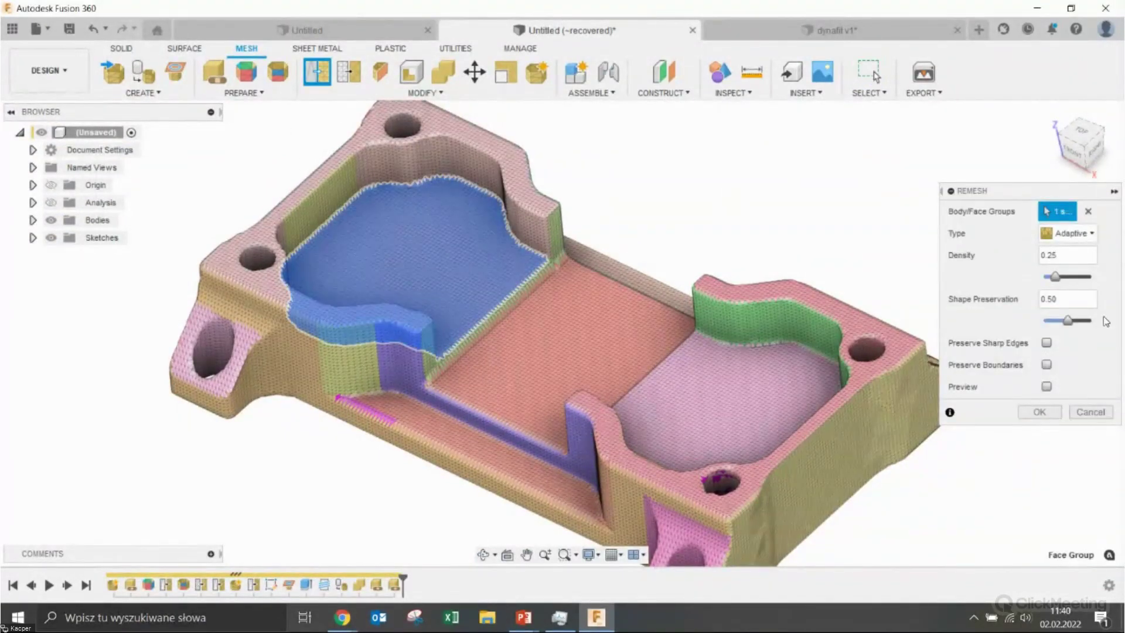
{"action": "double_click", "coordinate": [1058, 253]}
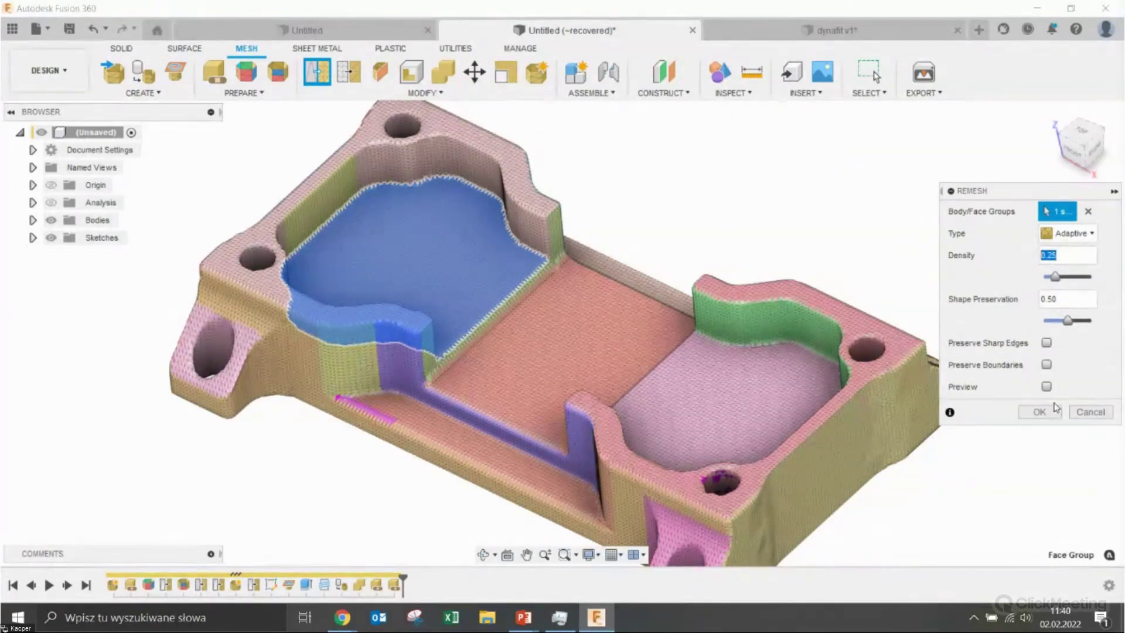
{"action": "left_click", "coordinate": [1083, 416]}
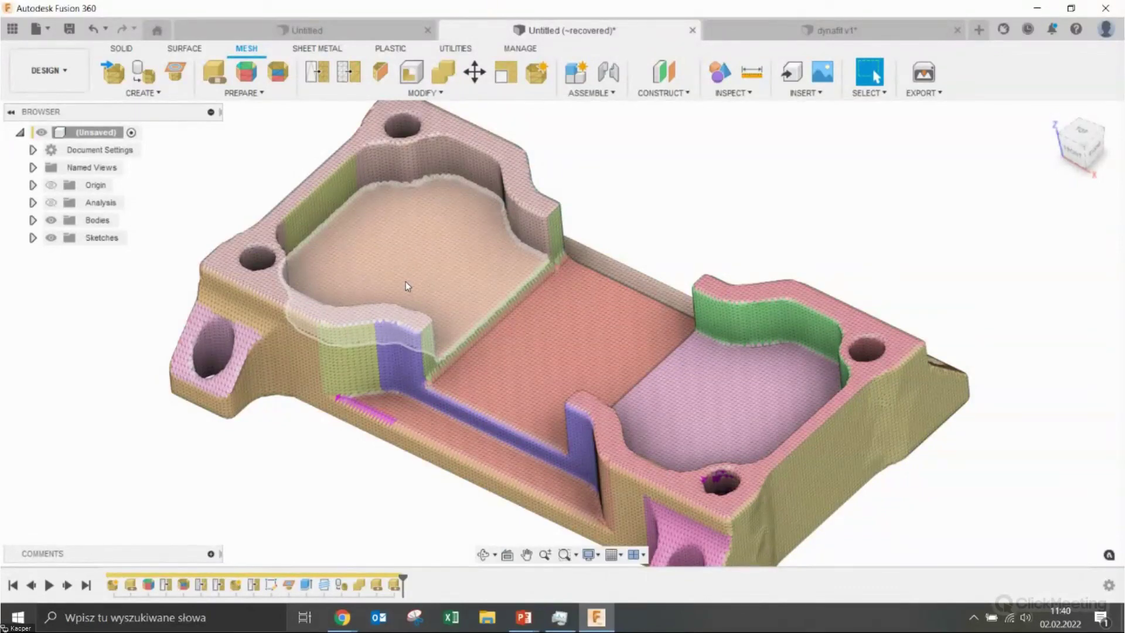
{"action": "left_click", "coordinate": [423, 93]}
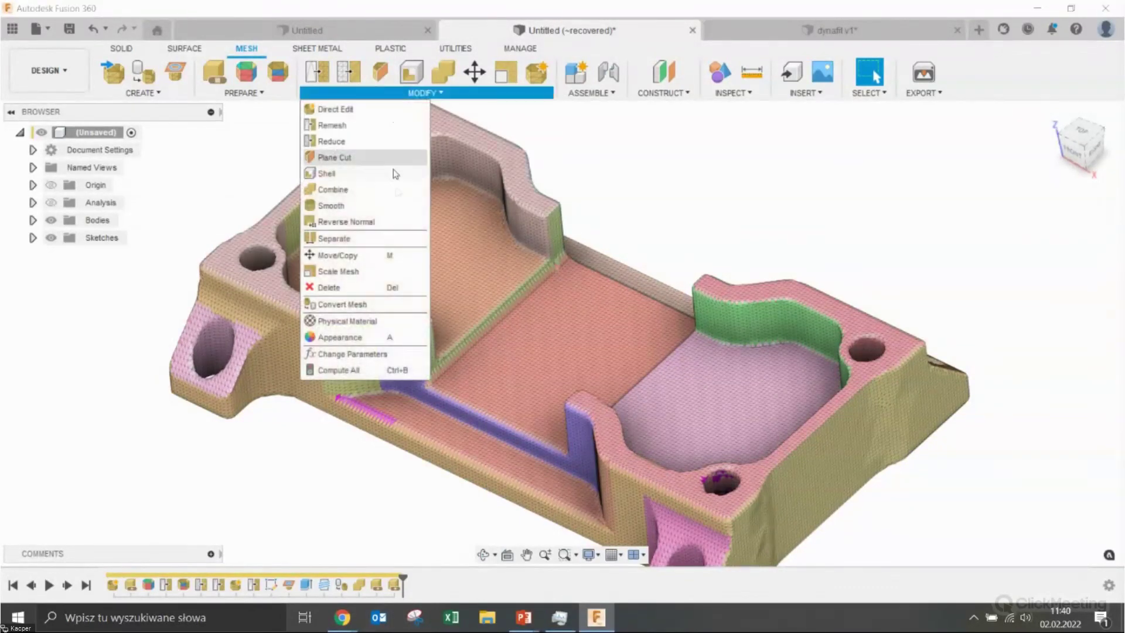